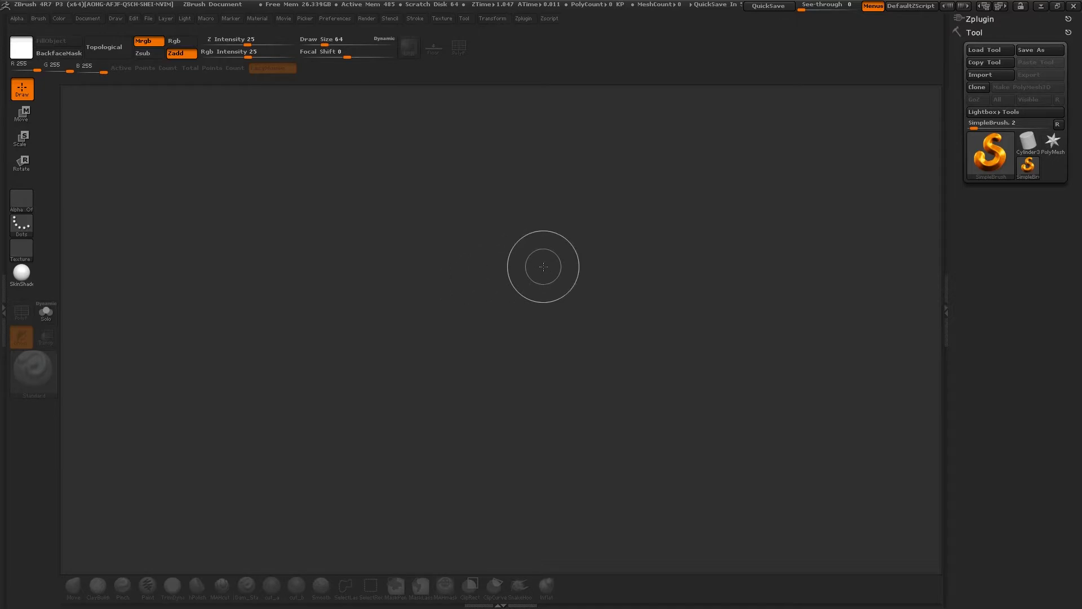
Draw a Cylinder3D on the empty canvas and put it into edit mode
left_click(1029, 144)
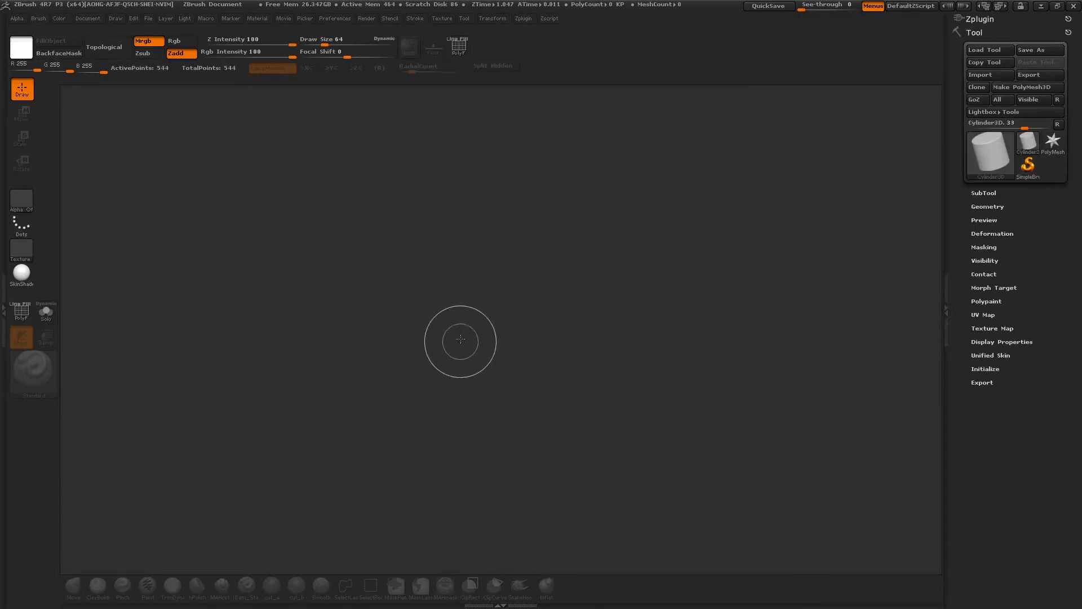
left_click_drag(455, 315, 468, 420)
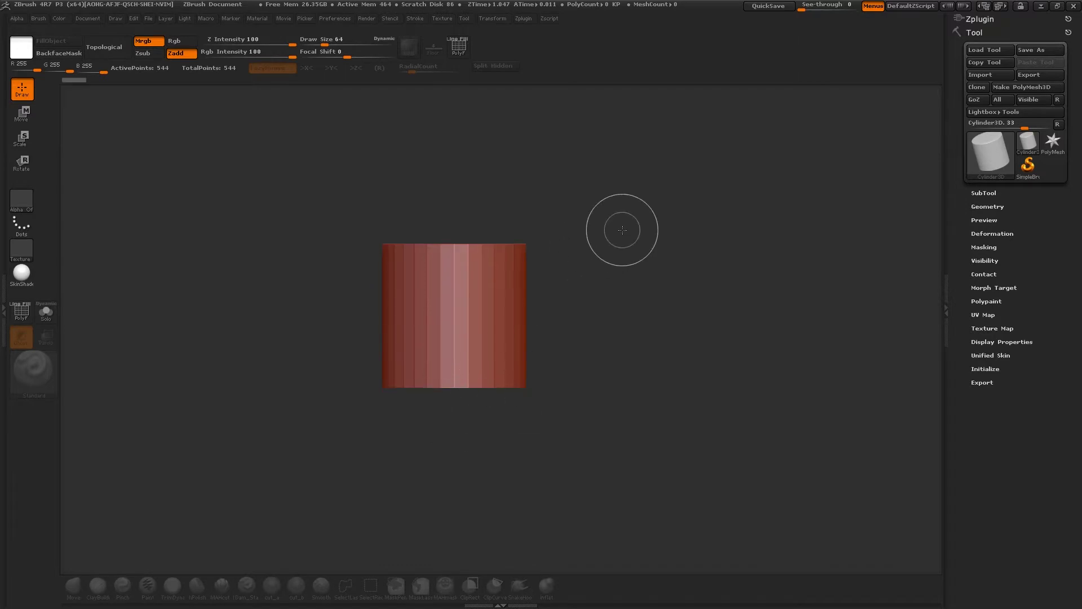
key("t")
left_click_drag(567, 216, 640, 320, "alt")
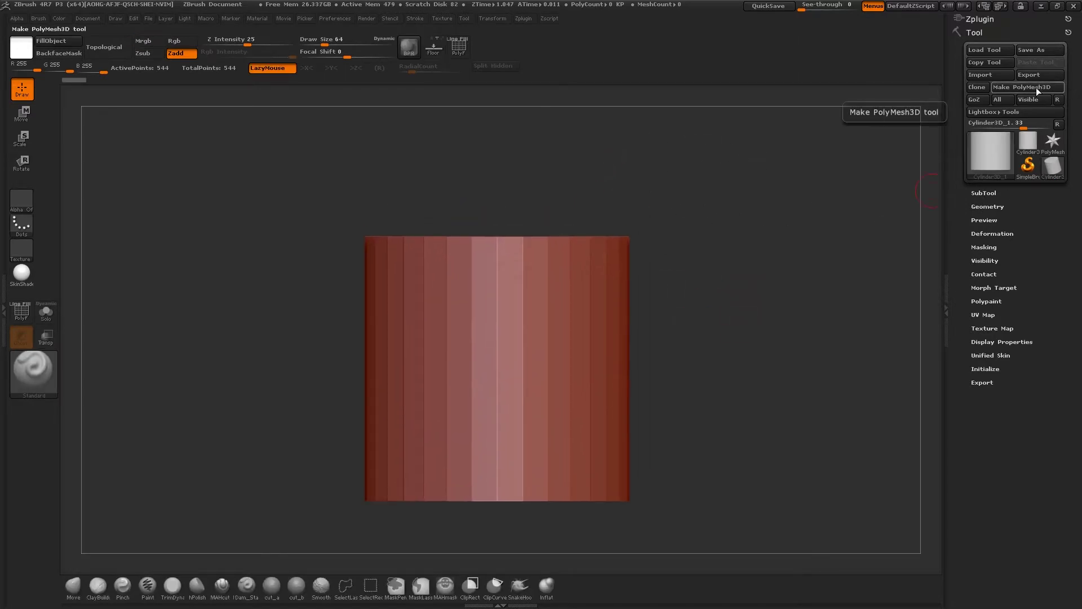
Convert the cylinder to a PolyMesh3D and subdivide it twice, keeping only the highest subdivision level
left_click(1027, 88)
key("ctrl+d")
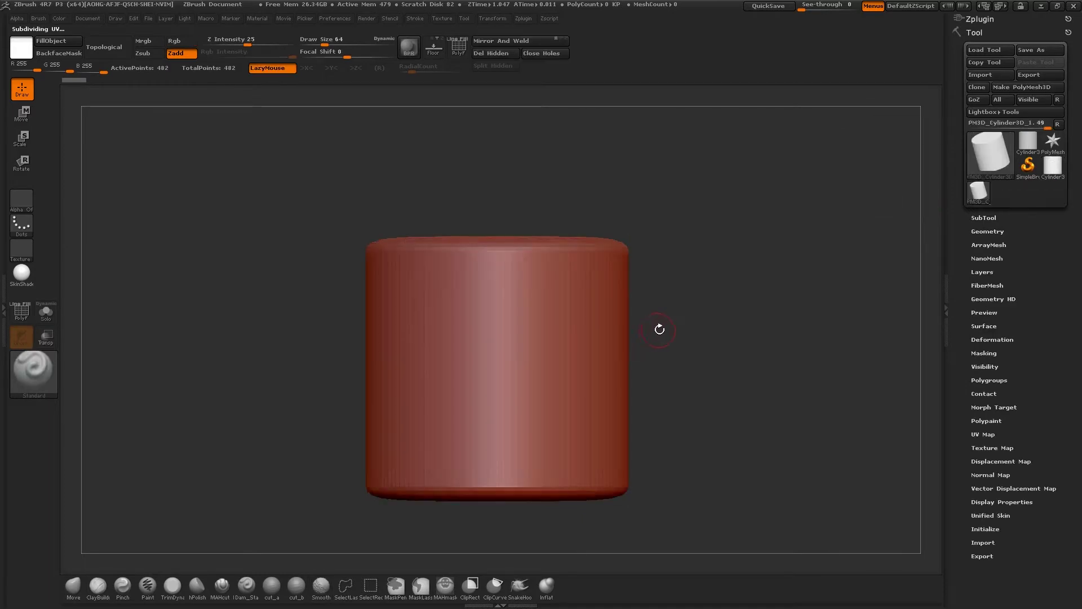
key("ctrl+d")
left_click_drag(676, 326, 668, 301, "alt")
mouse_move(669, 301)
left_mouse_down()
mouse_move(667, 332)
mouse_move(663, 310)
left_mouse_up()
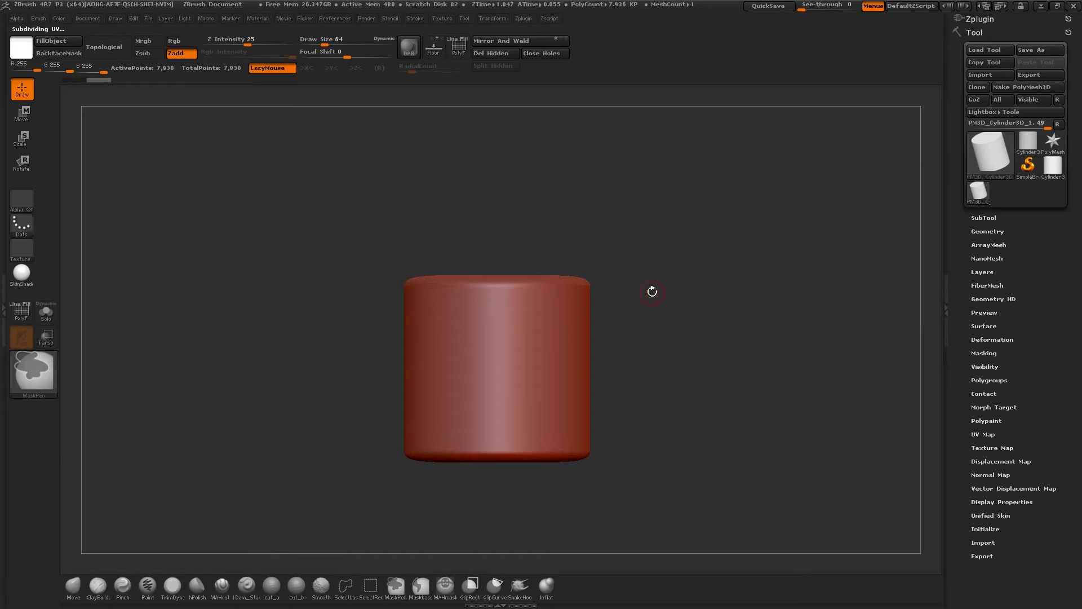
left_click(984, 231)
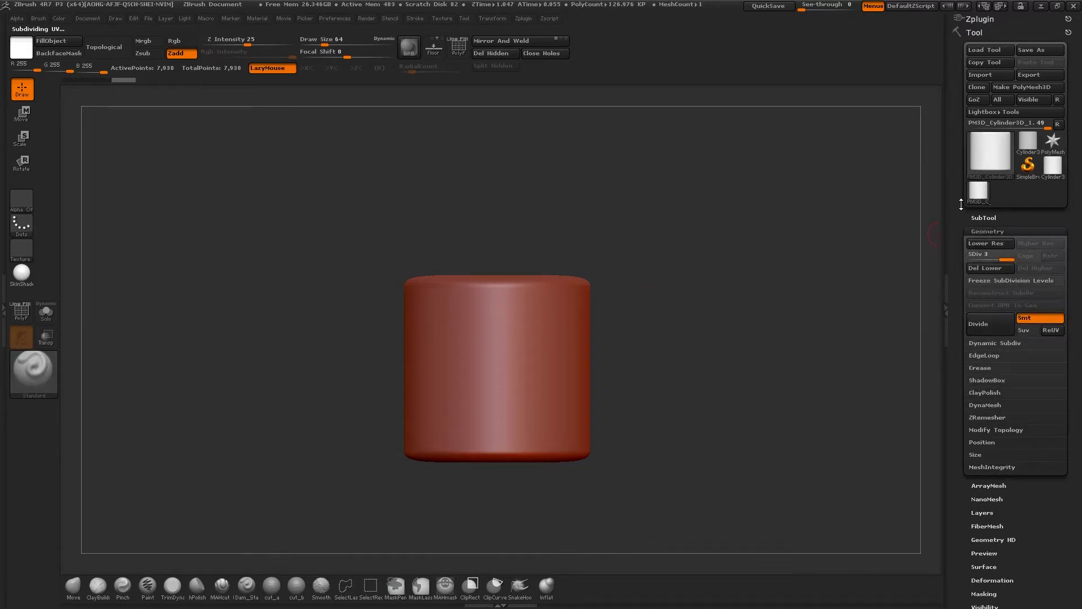
Turn on X and Z symmetry and mask about the upper two thirds of the cylinder
left_click(310, 68)
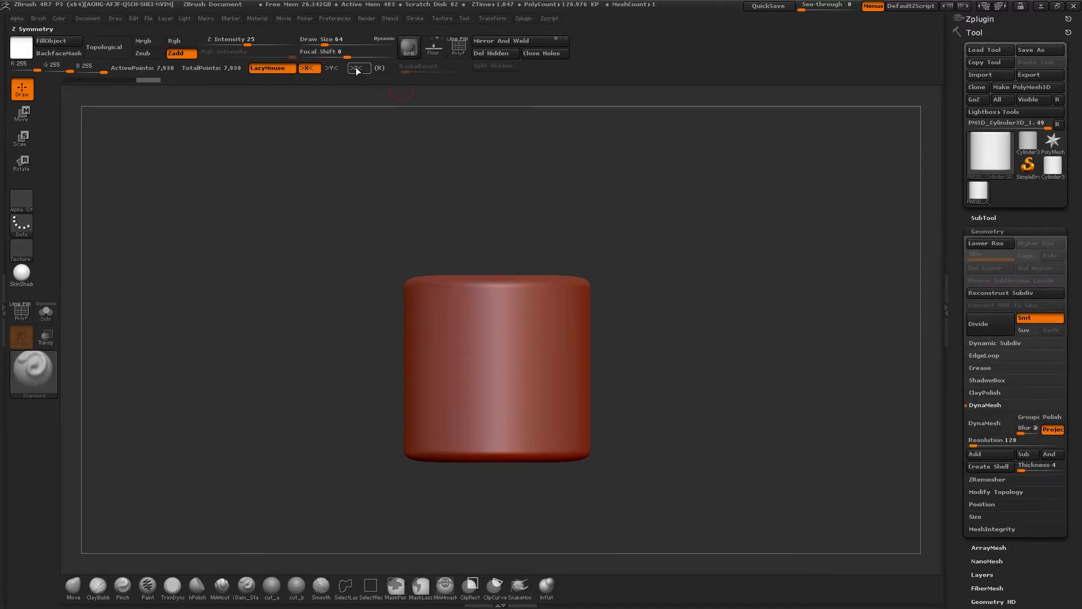
key("e")
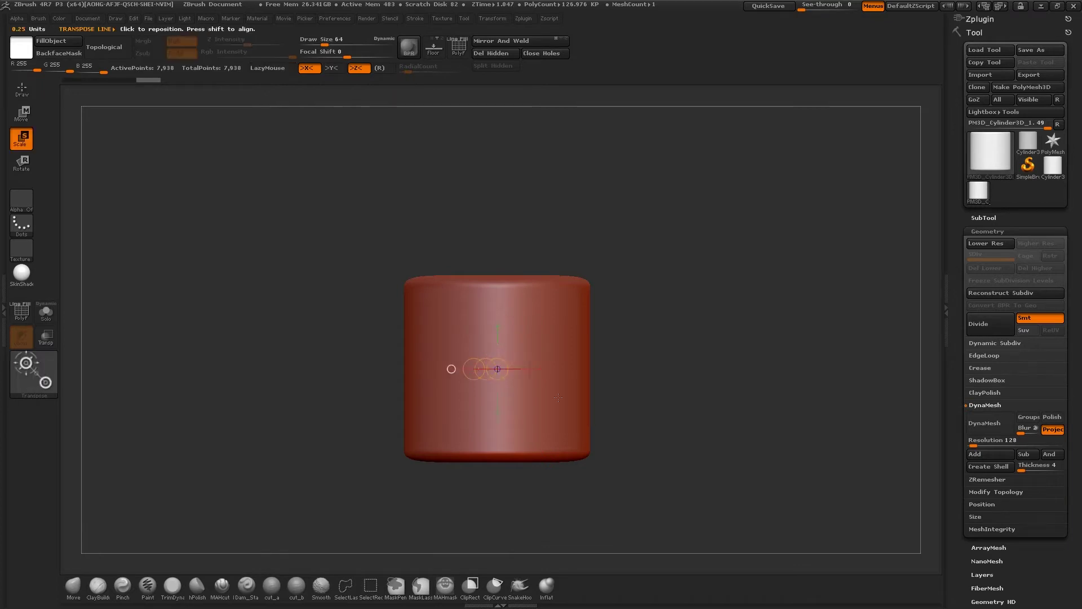
left_click_drag(689, 377, 331, 503, "ctrl")
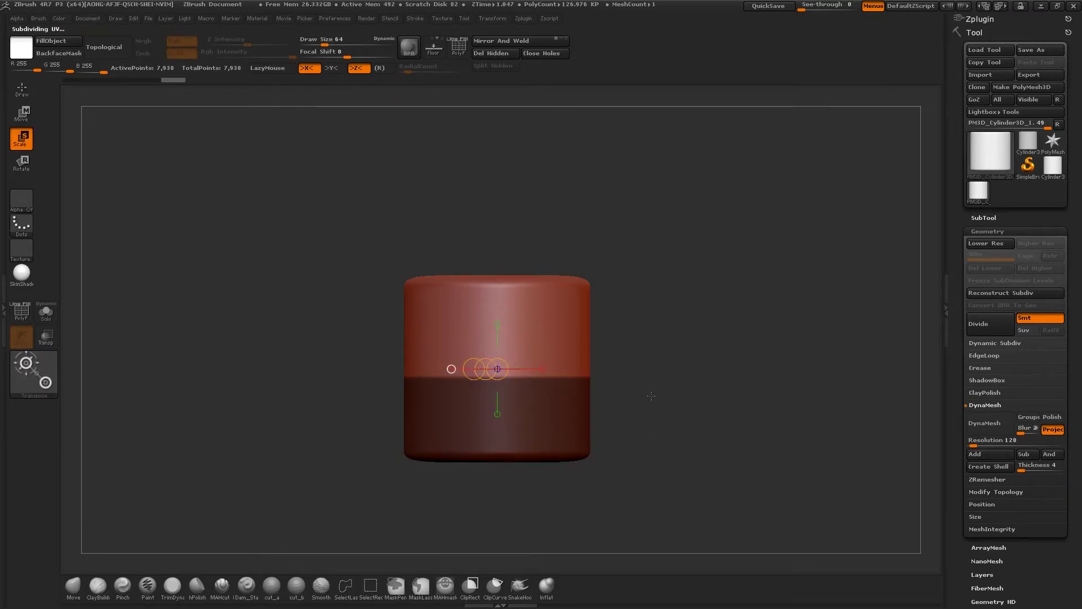
left_click_drag(682, 376, 322, 494, "ctrl")
left_click(628, 364, "ctrl")
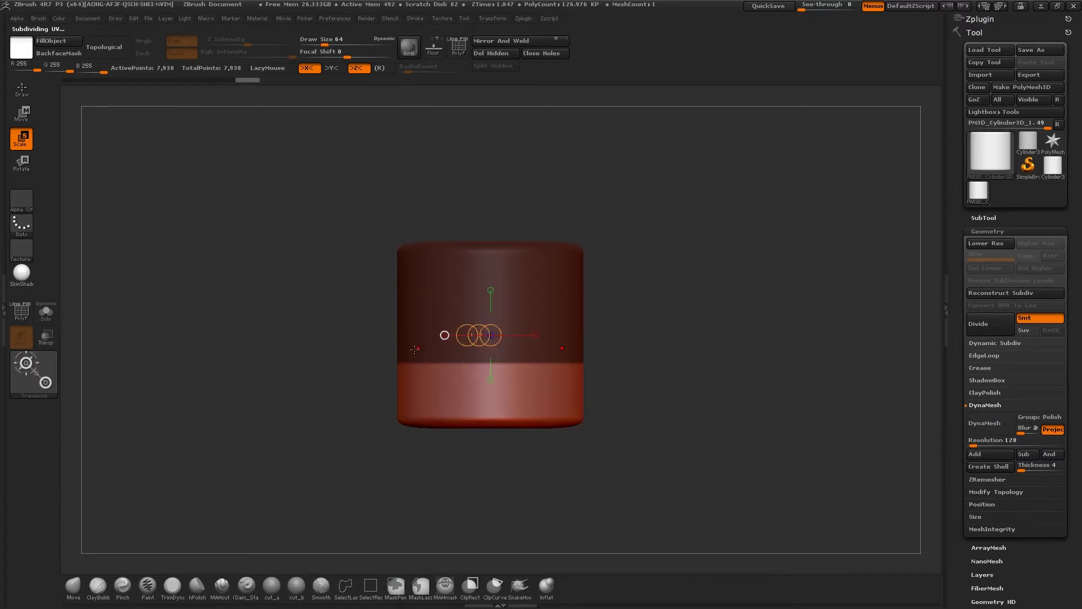
Taper the unmasked lower section by about -95 and scale it down until its rim meets the masked body
left_click_drag(484, 366, 495, 447)
scroll(994, 558, "down", 5)
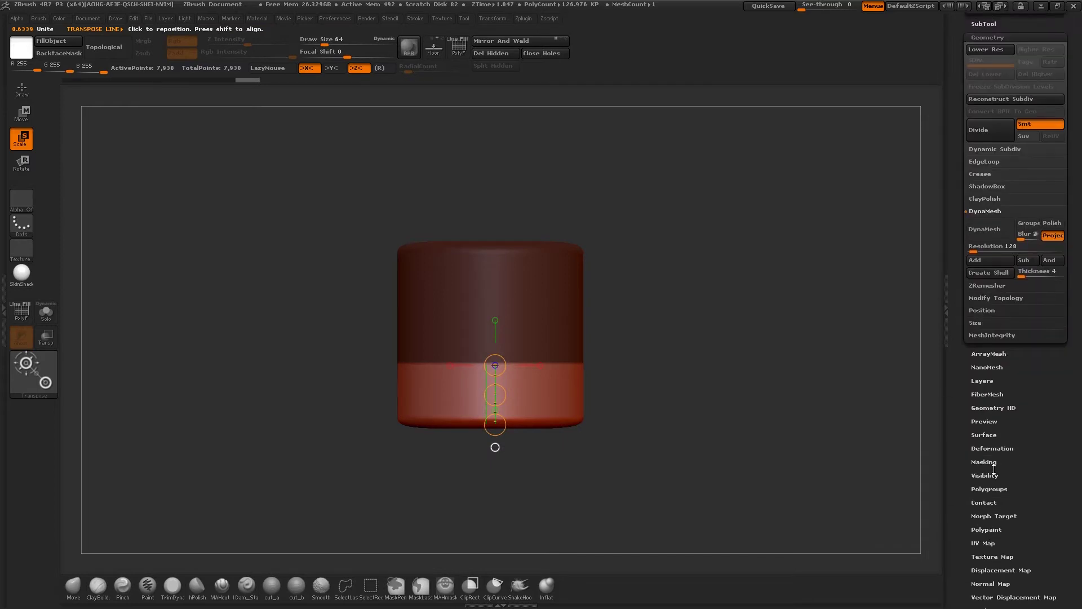
left_click(992, 448)
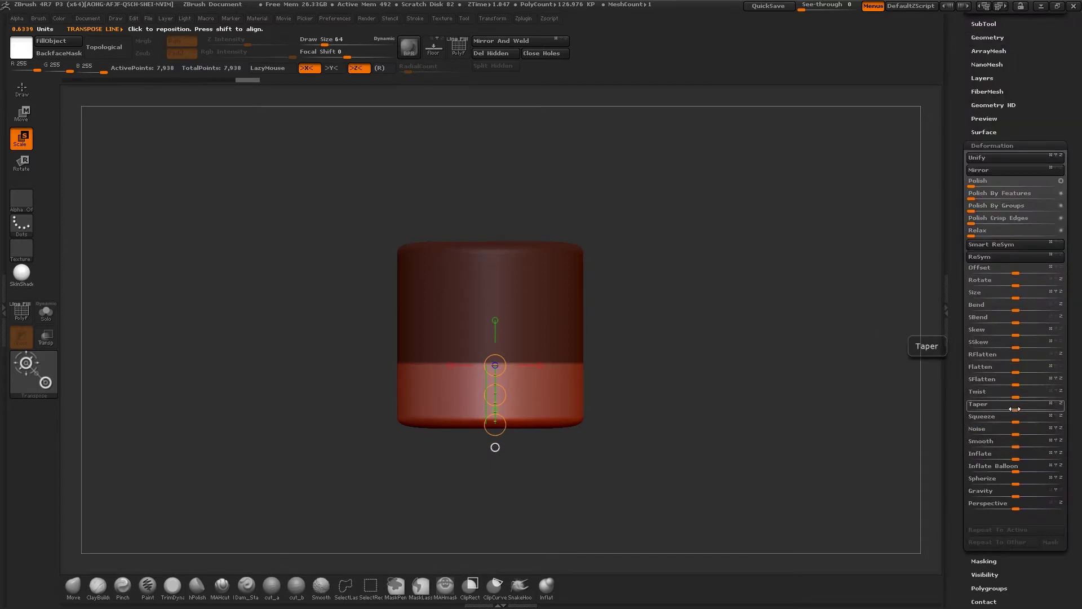
left_click_drag(1017, 407, 994, 401)
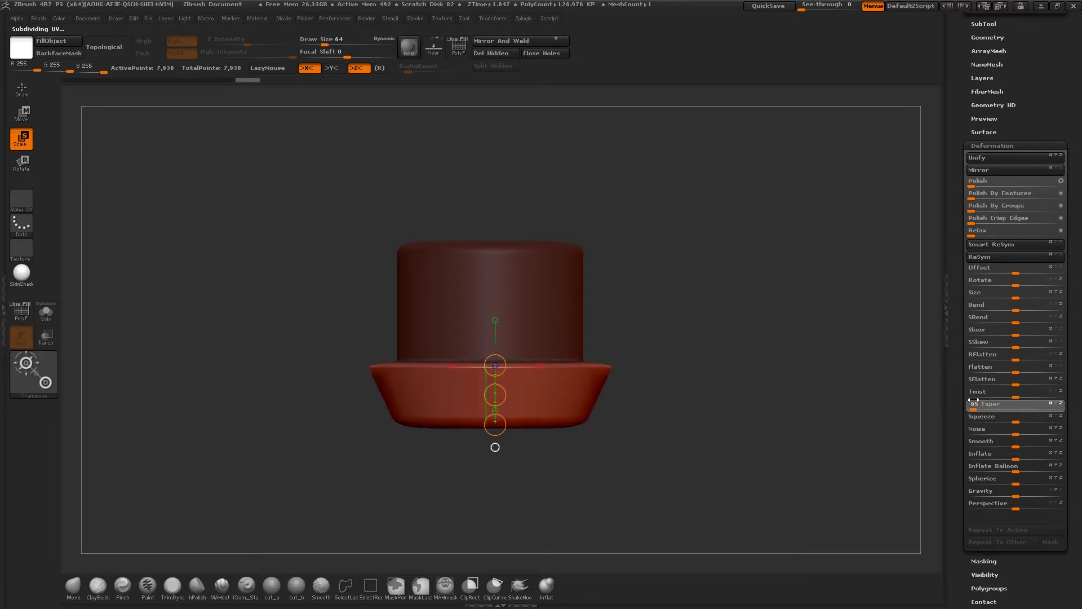
left_click_drag(495, 424, 477, 370)
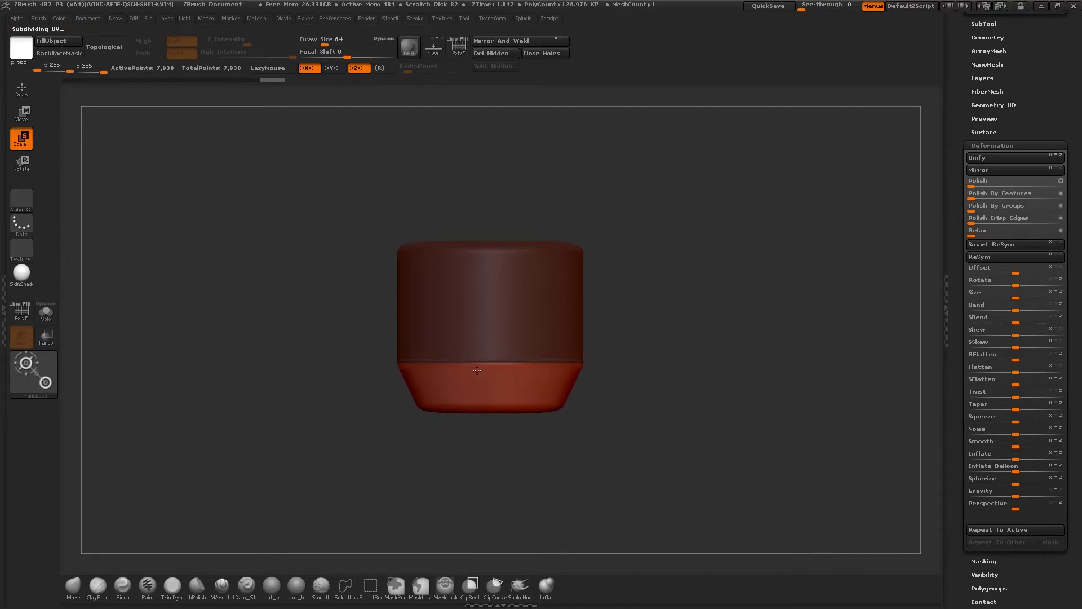
Clear the mask from the upper body and return to Draw mode
mouse_move(609, 383)
left_mouse_down("alt")
mouse_move(661, 338)
mouse_move(780, 316)
mouse_move(637, 332)
left_mouse_up("alt")
key("shift+f")
key("shift+f")
left_click_drag(637, 333, 611, 340, "ctrl")
key("q")
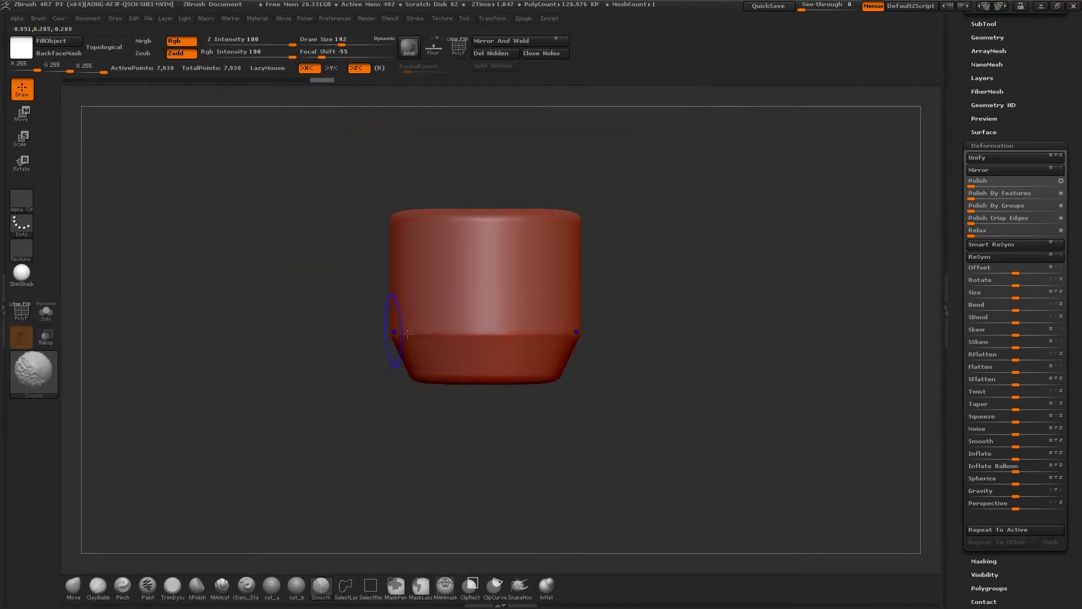
Switch to radial symmetry around the Y axis only and smooth the edge where the taper begins
left_click_drag(361, 327, 330, 321, "shift")
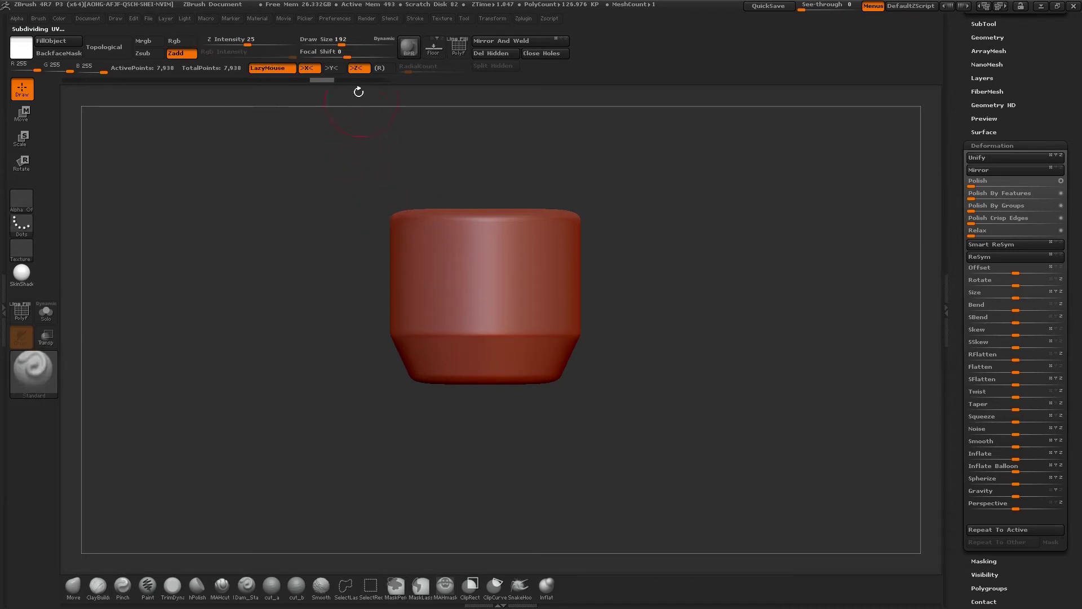
left_click(380, 68)
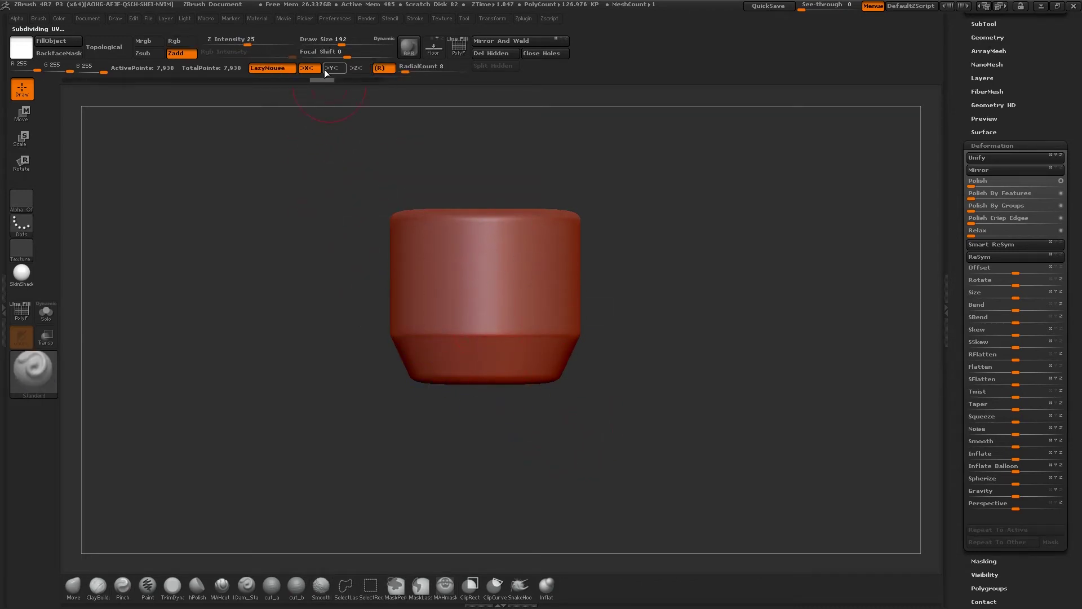
left_click(333, 68)
left_click(306, 67)
key("shift")
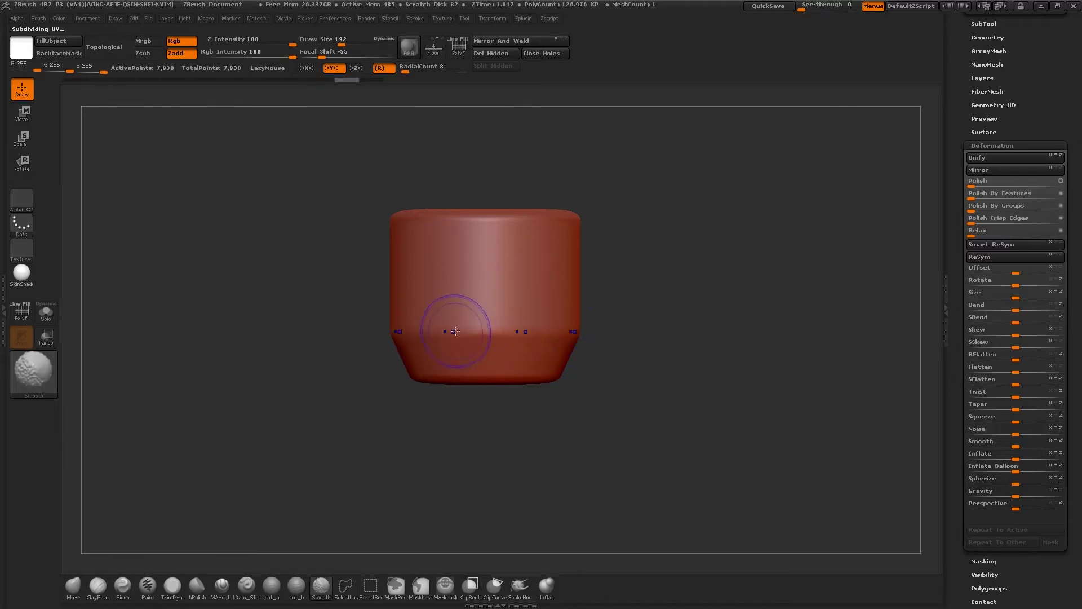
mouse_move(708, 285)
left_mouse_down()
mouse_move(656, 336)
mouse_move(671, 305)
left_mouse_up()
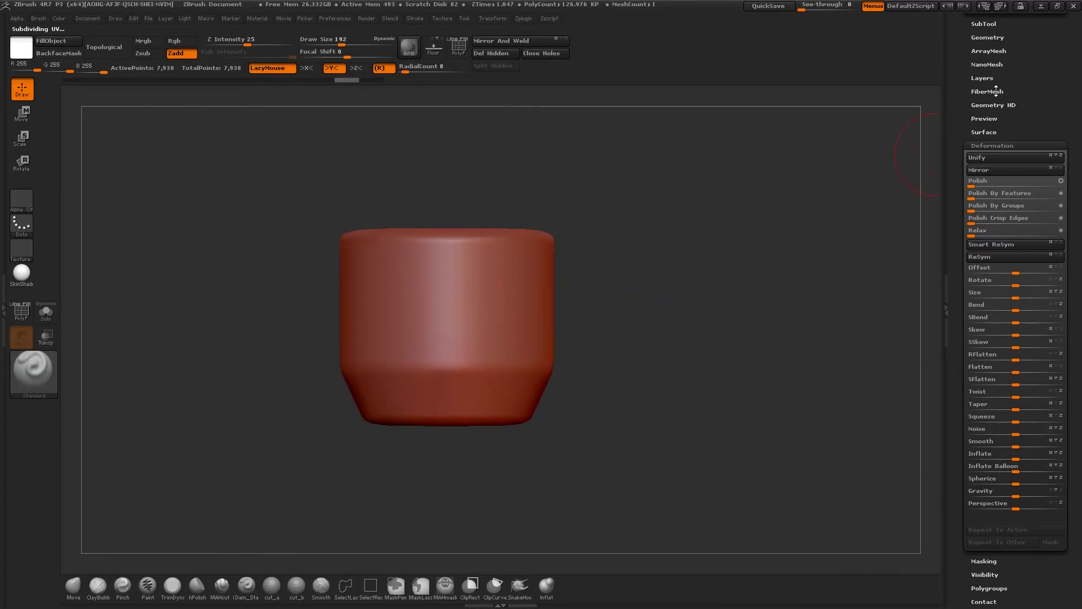
Turn on the floor grid and load the light bulb image as the front-back reference texture
left_click_drag(996, 91, 989, 128)
key("f")
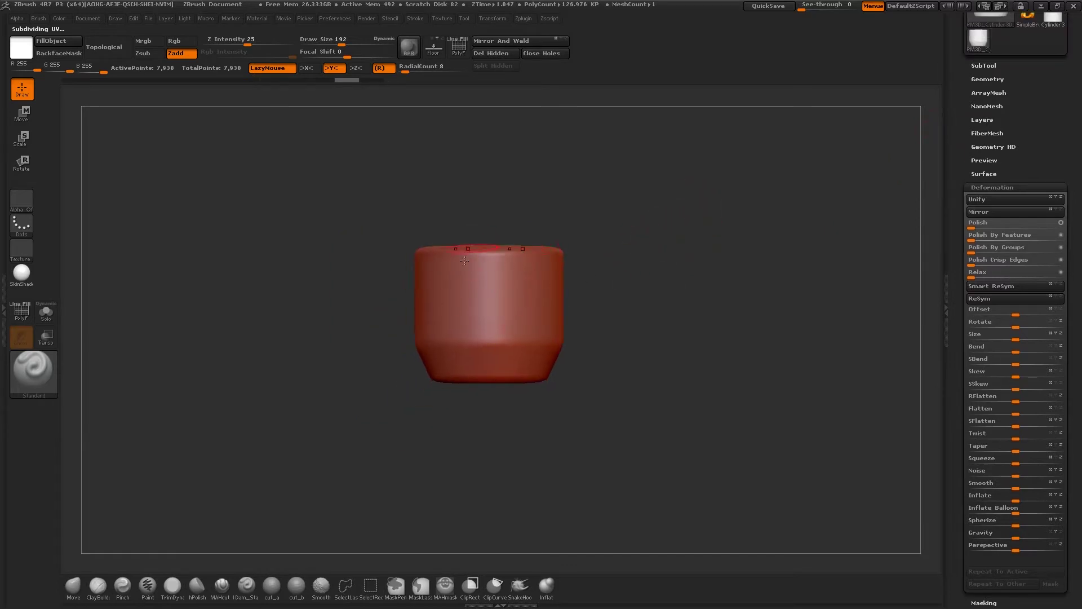
left_click_drag(672, 211, 644, 296, "alt")
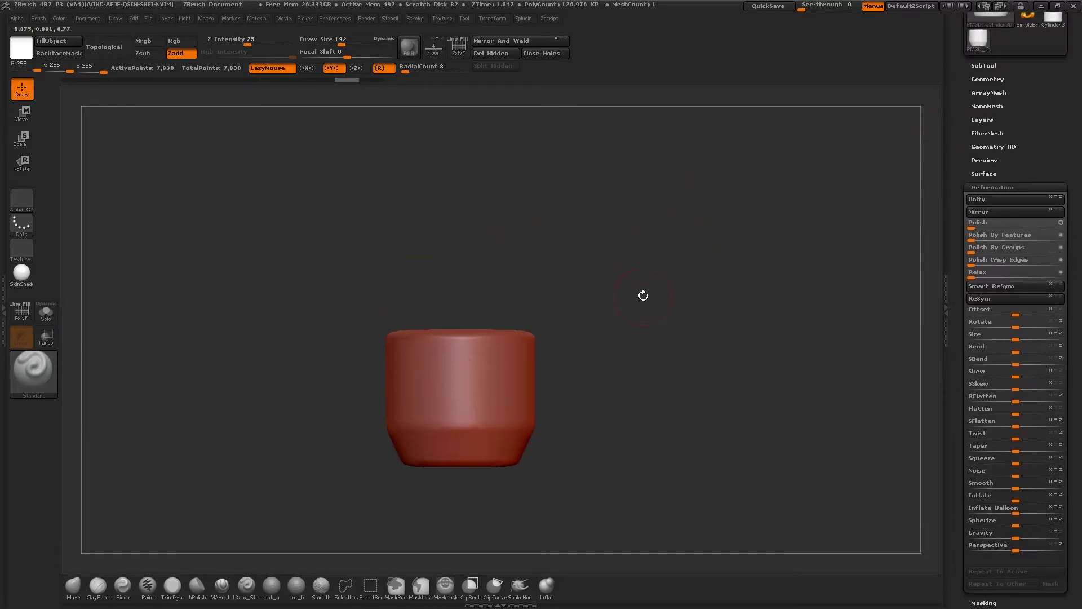
left_click(148, 18)
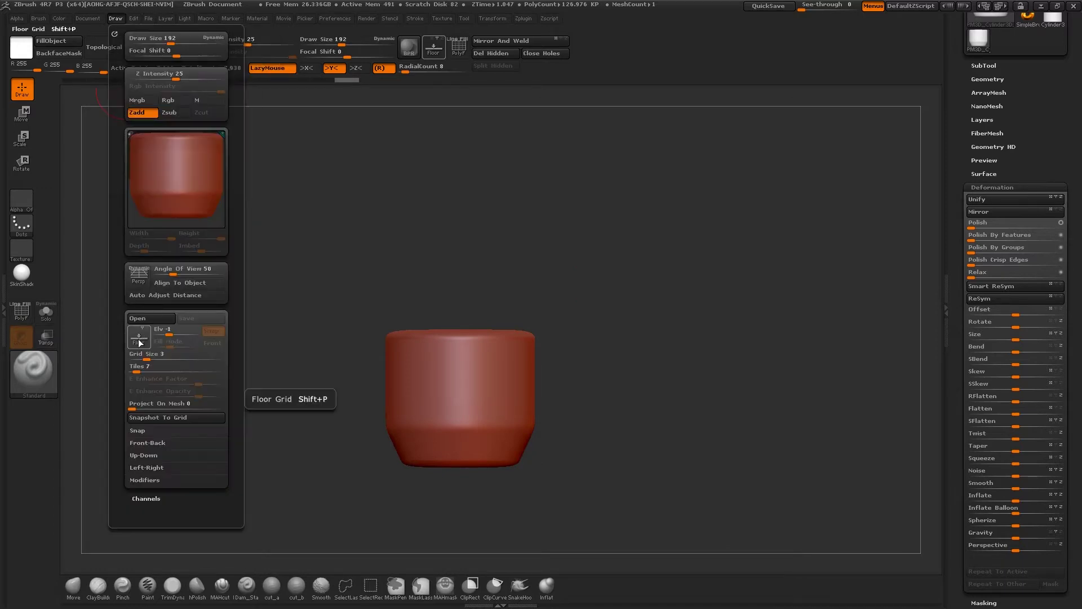
left_click(139, 338)
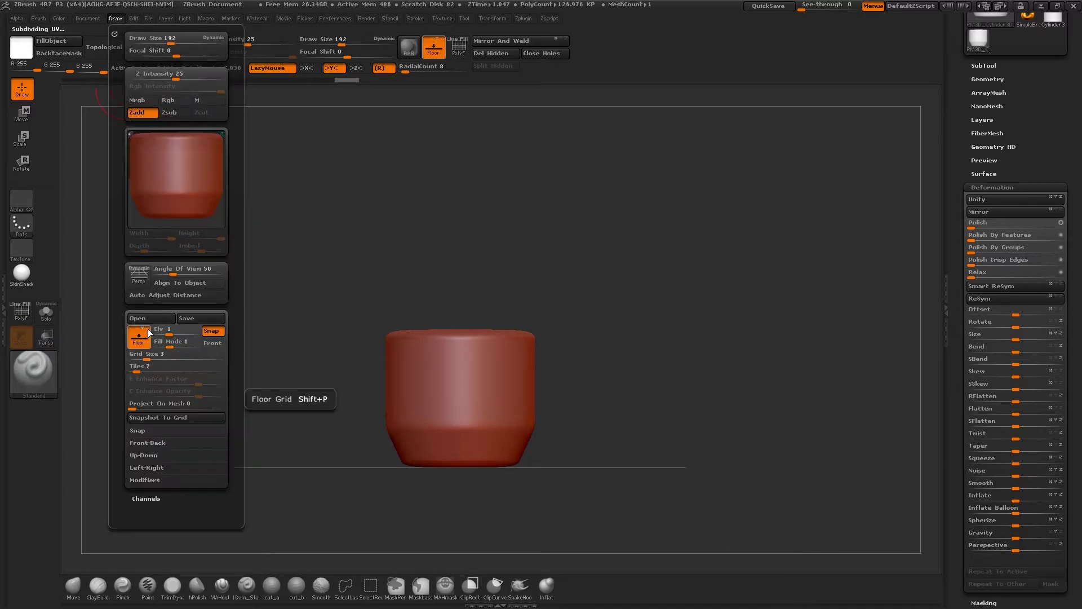
left_click(148, 443)
left_click(136, 461)
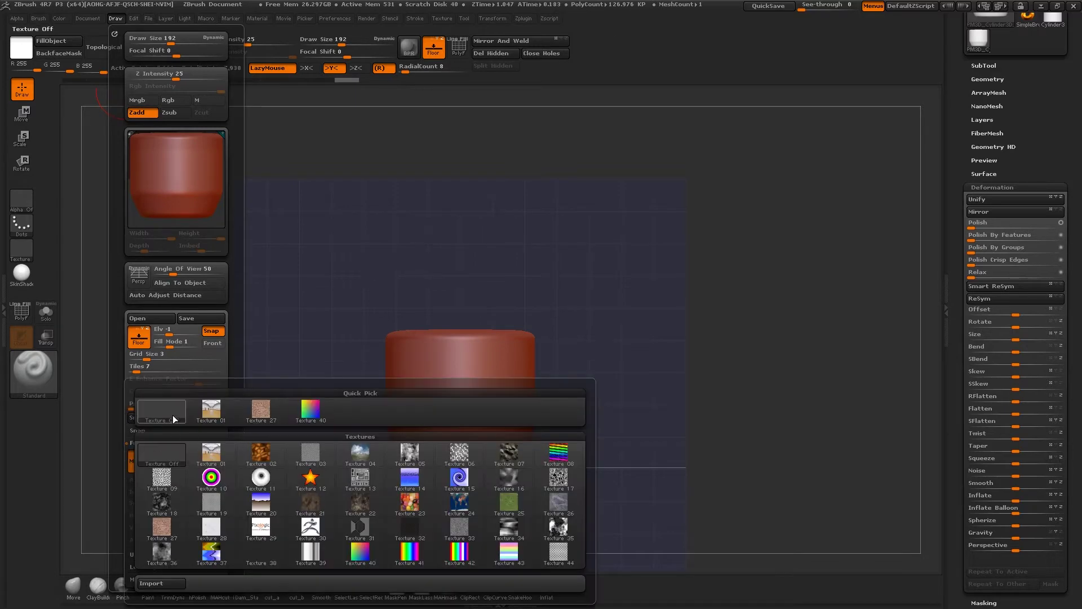
left_click(166, 586)
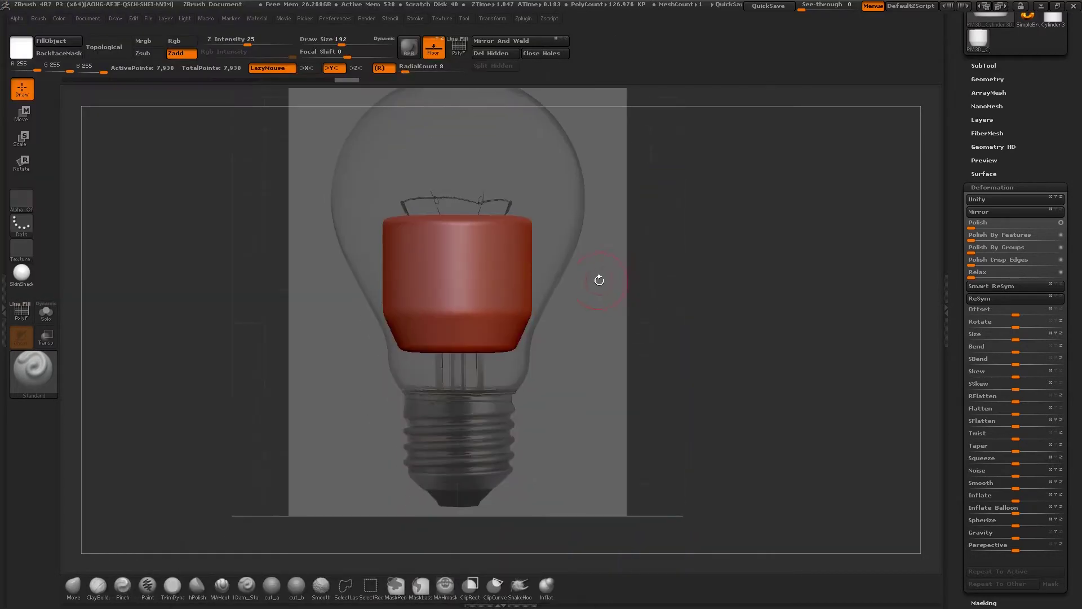
Switch the symmetry from Y to X and Z and move the model down over the light bulb's screw base
key("w")
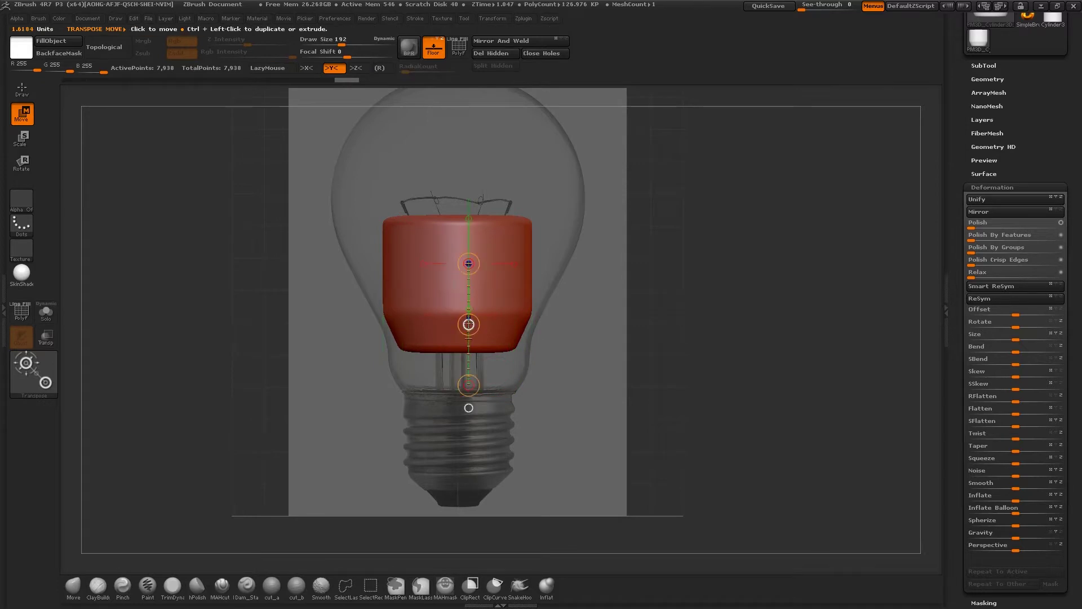
left_click_drag(469, 324, 468, 245)
key("ctrl+z")
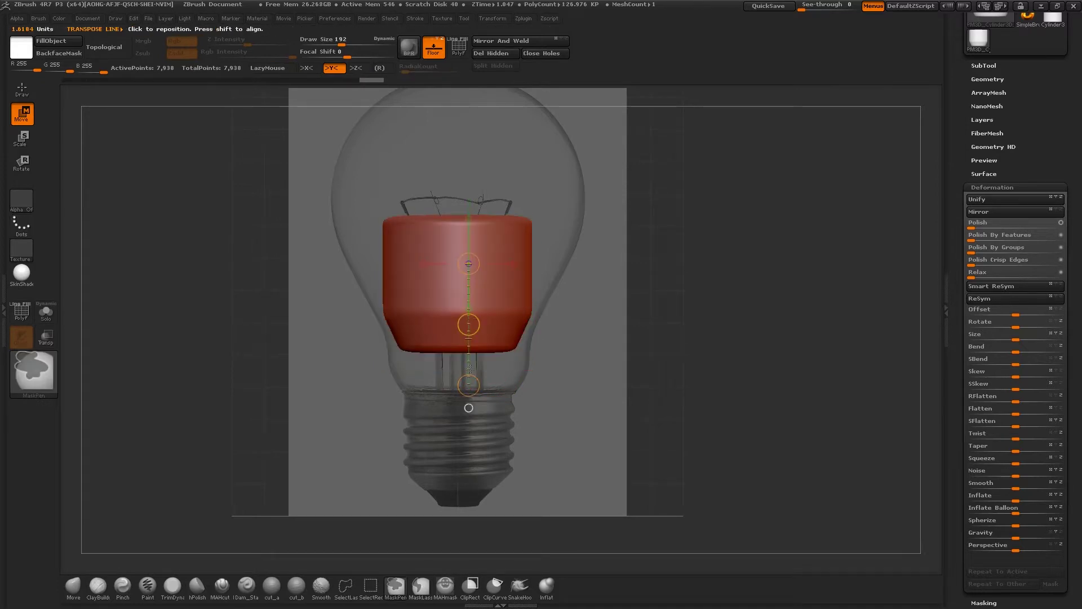
left_click(306, 68)
left_click(356, 68)
left_click(332, 68)
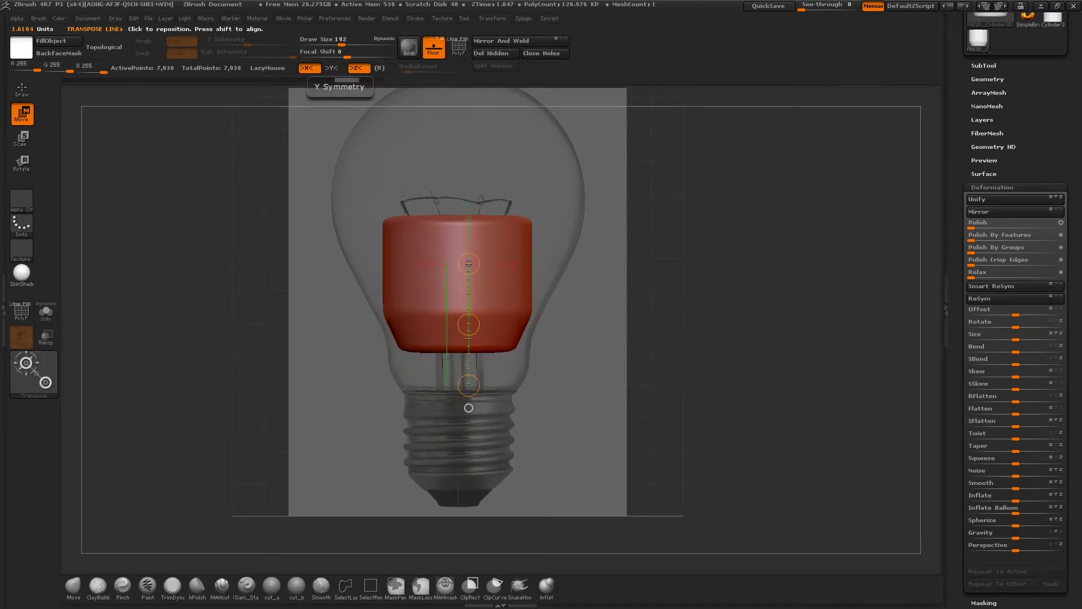
left_click_drag(468, 323, 456, 467)
left_click_drag(118, 417, 97, 323, "alt")
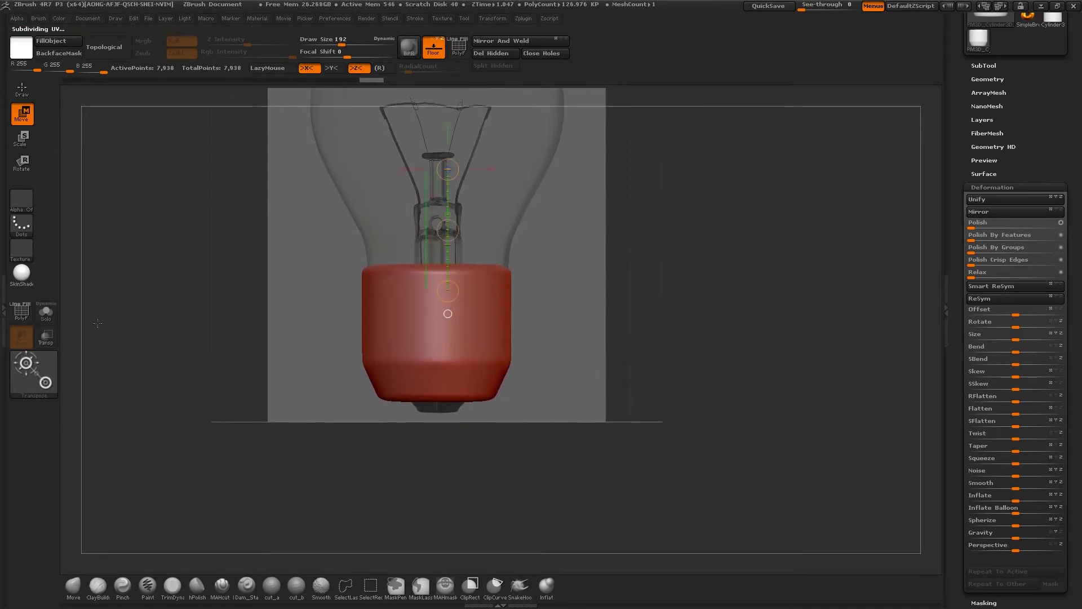
Scale the model down to the width of the bulb's screw base
left_click(52, 341)
left_click(53, 340)
key("e")
mouse_move(429, 348)
left_mouse_down("shift")
mouse_move(430, 208)
mouse_move(431, 240)
left_mouse_up("shift")
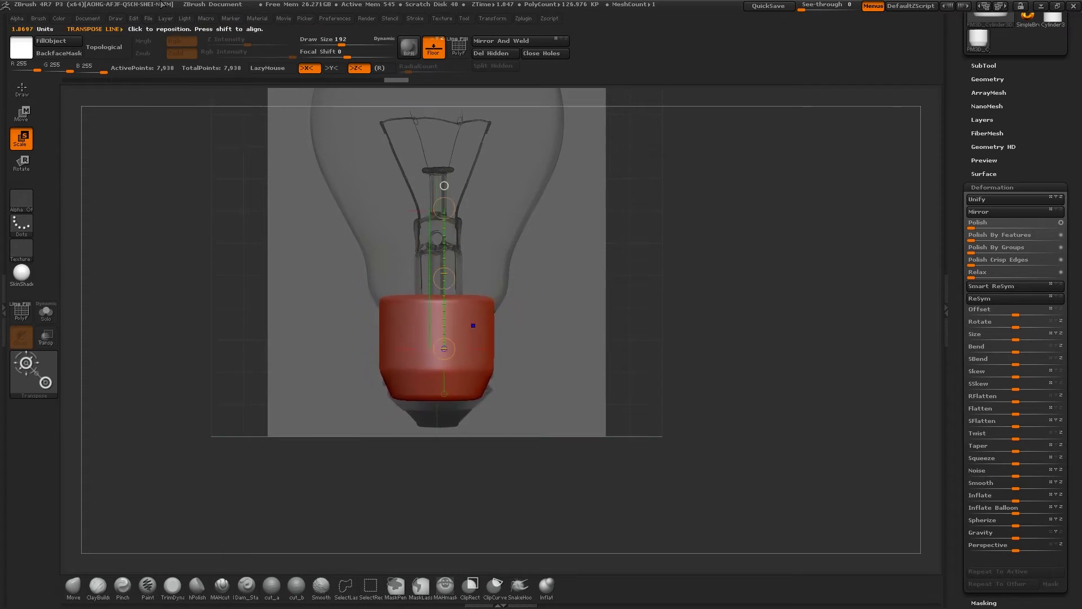
Display the bulb reference image in front of the model and line the model up with the screw base
mouse_move(110, 17)
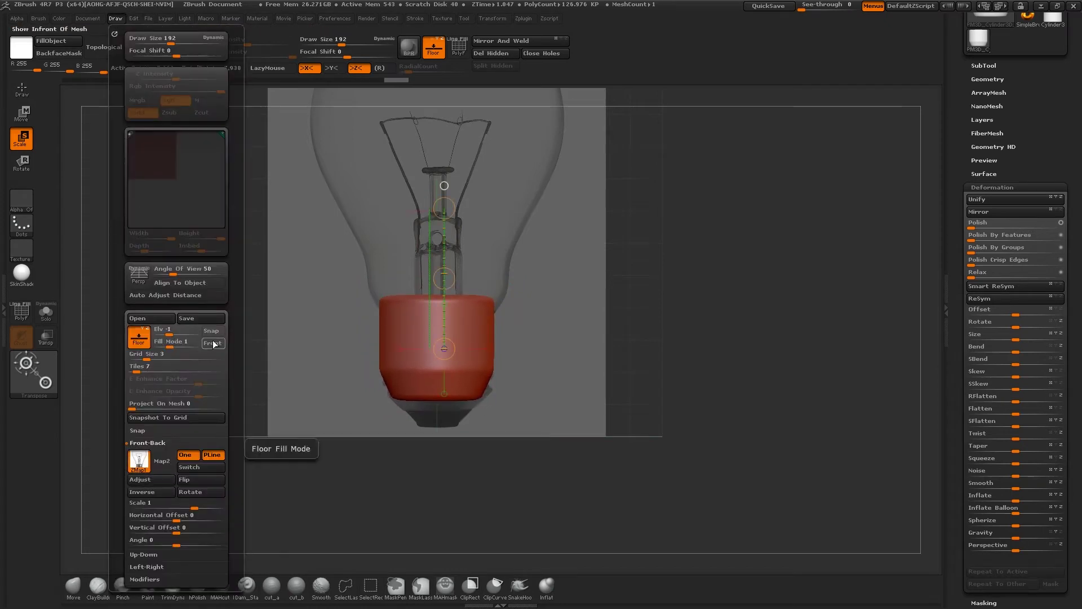
left_click(213, 344)
left_click_drag(661, 324, 669, 394, "alt")
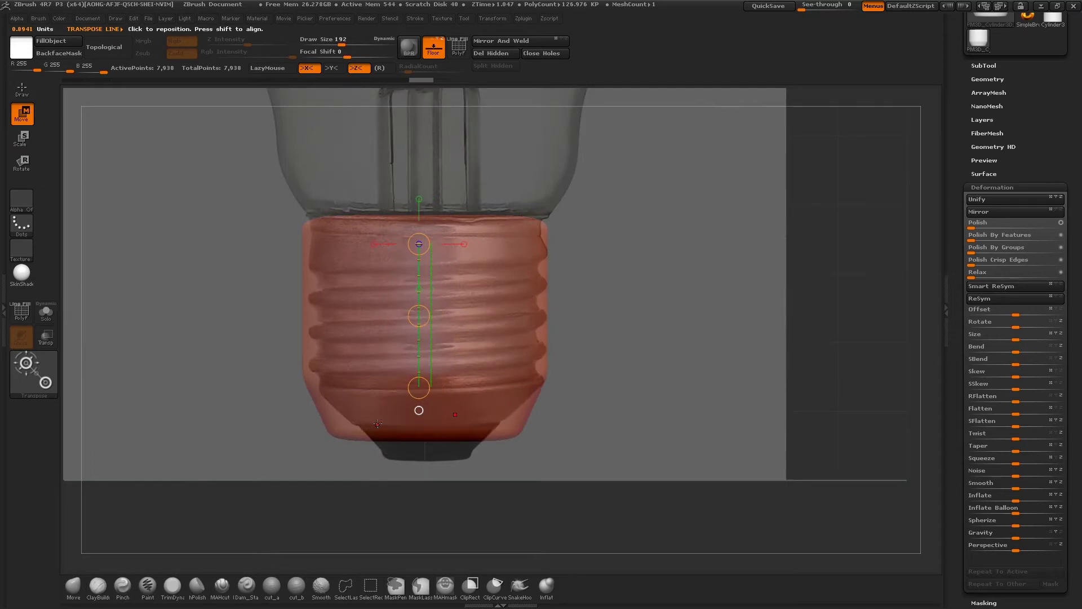
With the straight body masked, taper, narrow and lower the bottom section to fit the conical end of the bulb's base
key("shift+f")
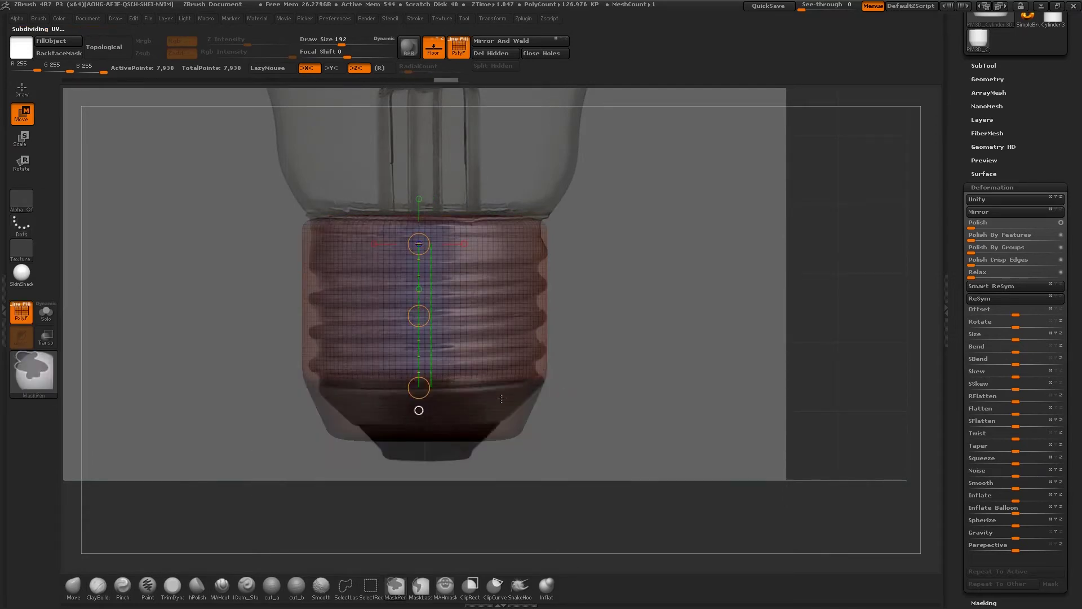
key("e")
left_click_drag(1016, 451, 992, 449)
left_click_drag(440, 401, 425, 421, "shift")
key("w")
mouse_move(1016, 451)
left_mouse_down()
mouse_move(942, 441)
mouse_move(1003, 447)
left_mouse_up()
Clear the mask and return to Draw mode with radial symmetry around the Y axis only
left_click_drag(589, 324, 598, 335, "ctrl")
key("shift+f")
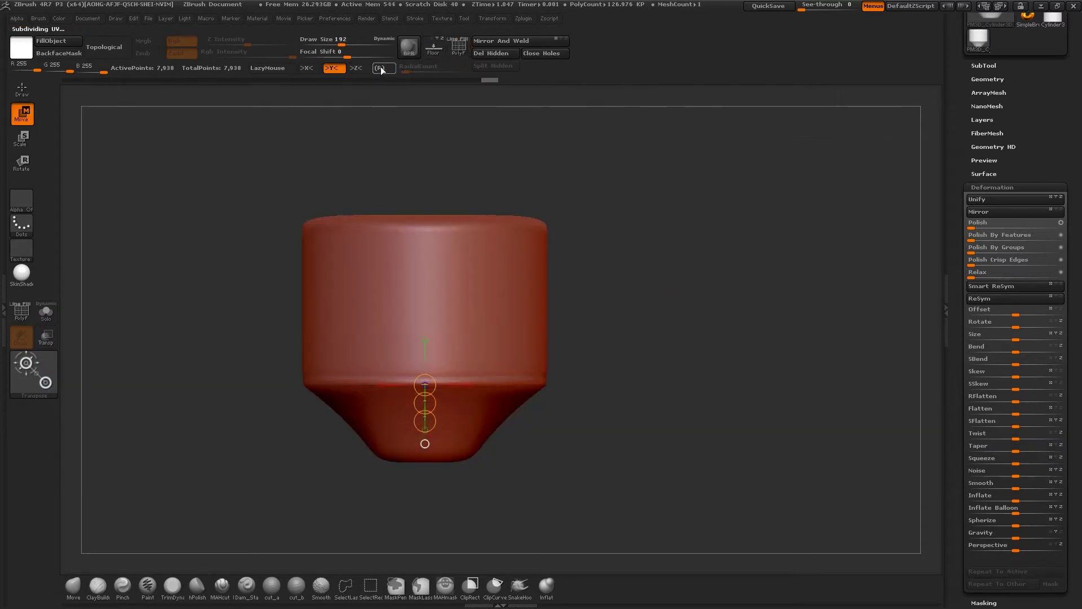
key("q")
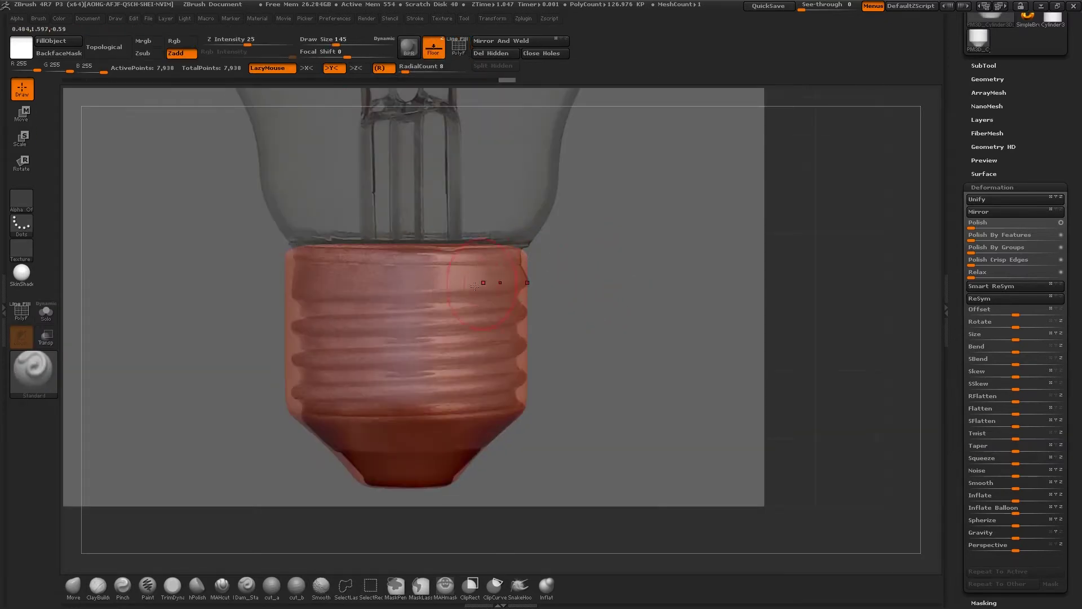
Scale the base model down slightly so its walls sit inside the screw threads of the reference image
key("e")
mouse_move(417, 358)
left_mouse_down("shift")
mouse_move(418, 248)
mouse_move(286, 265)
left_mouse_up("shift")
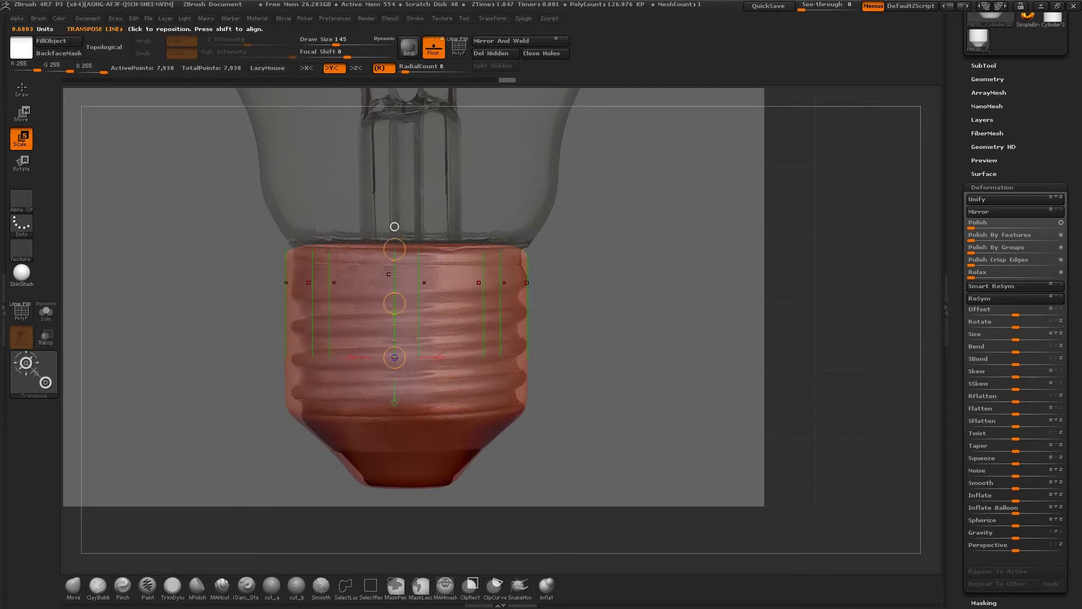
left_click_drag(394, 248, 394, 259)
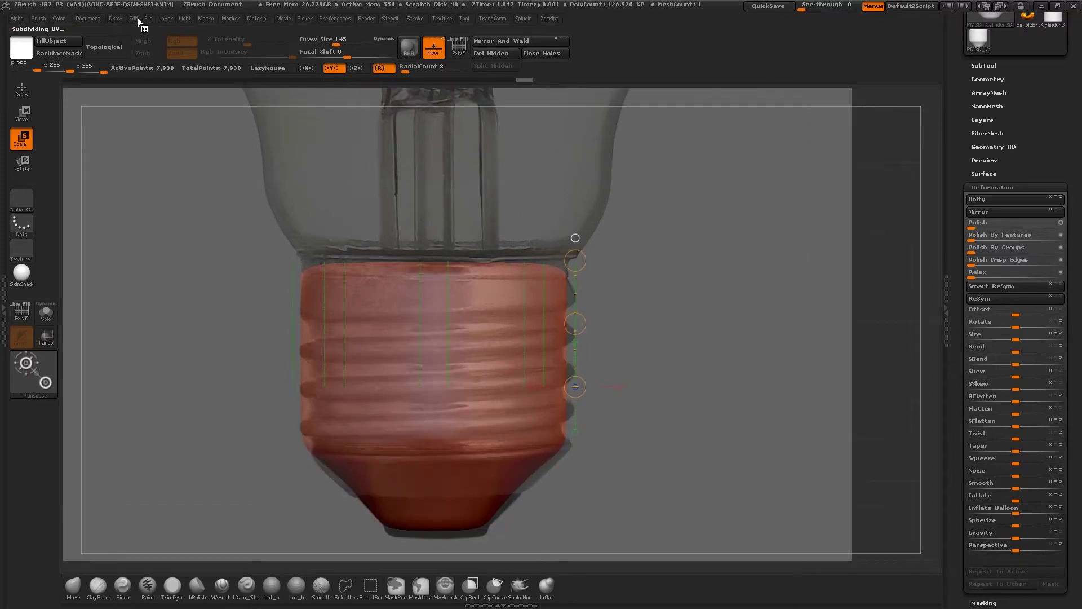
left_click(146, 19)
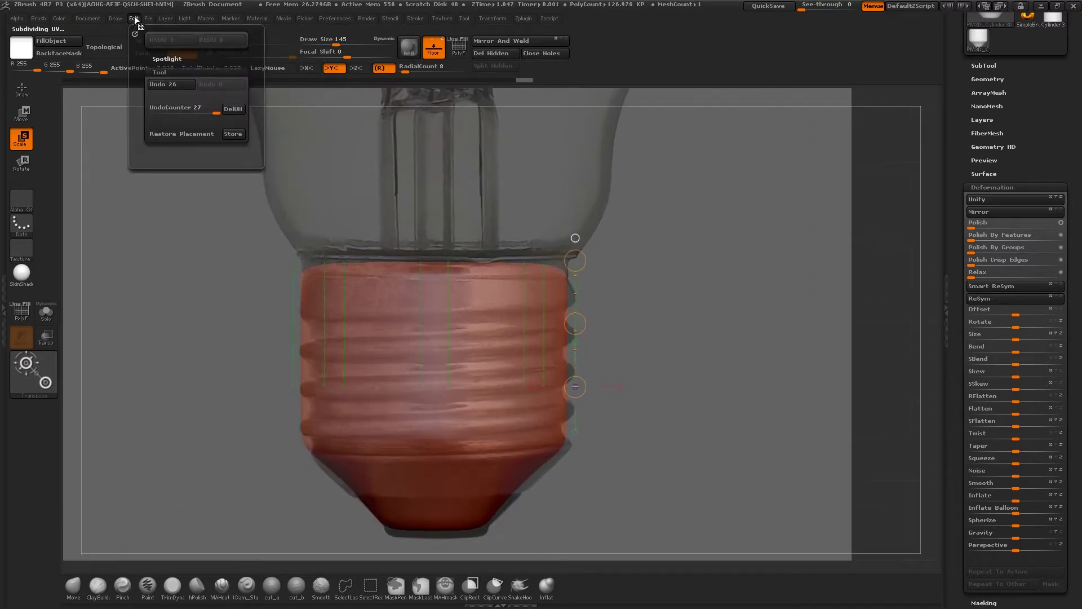
left_click_drag(172, 515, 172, 519)
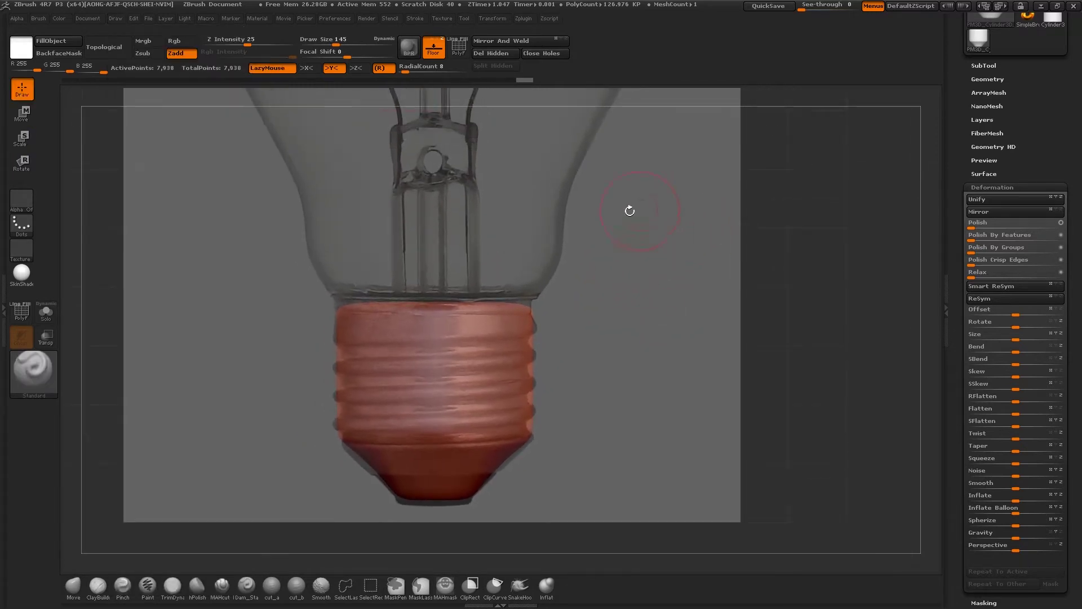
left_click_drag(666, 254, 675, 271, "alt")
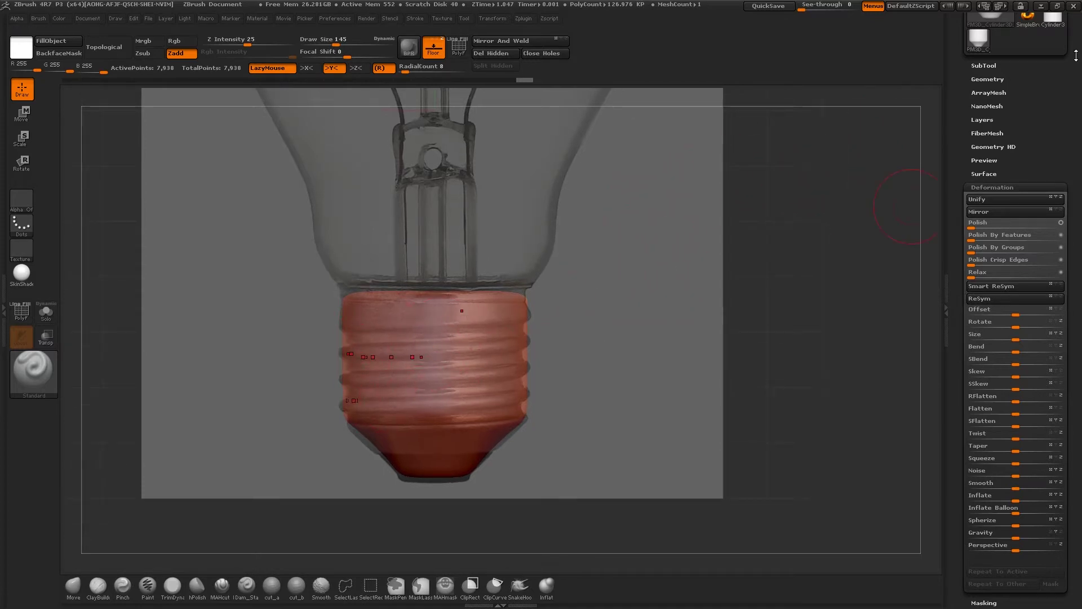
Leave Edit mode, pick the Helix3D primitive from the 3D meshes and draw it on the empty canvas
left_click_drag(1027, 79, 1026, 169)
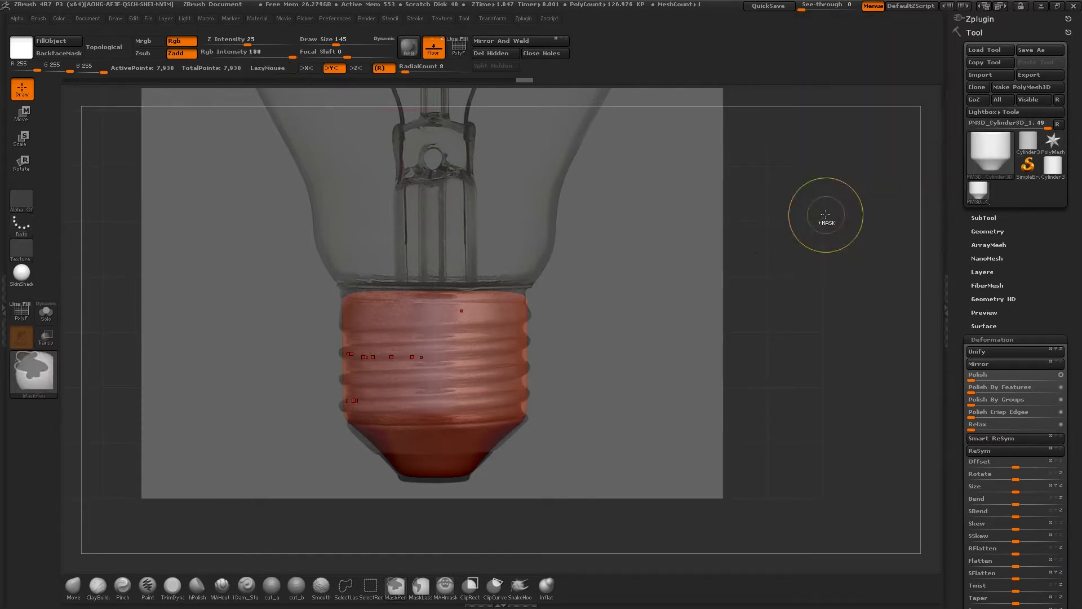
key("t")
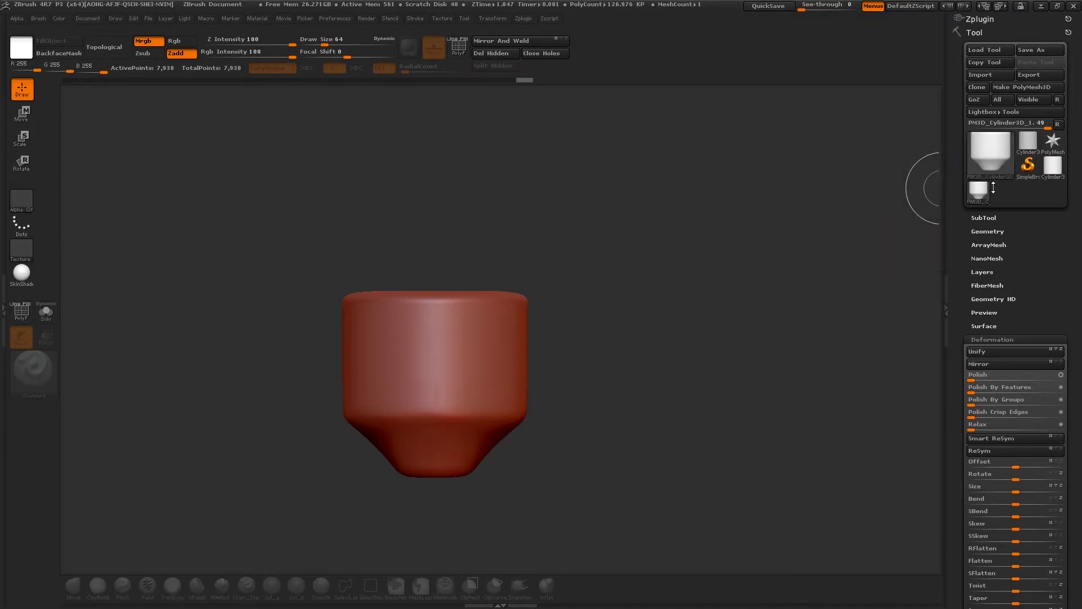
left_click(1052, 167)
left_click(996, 159)
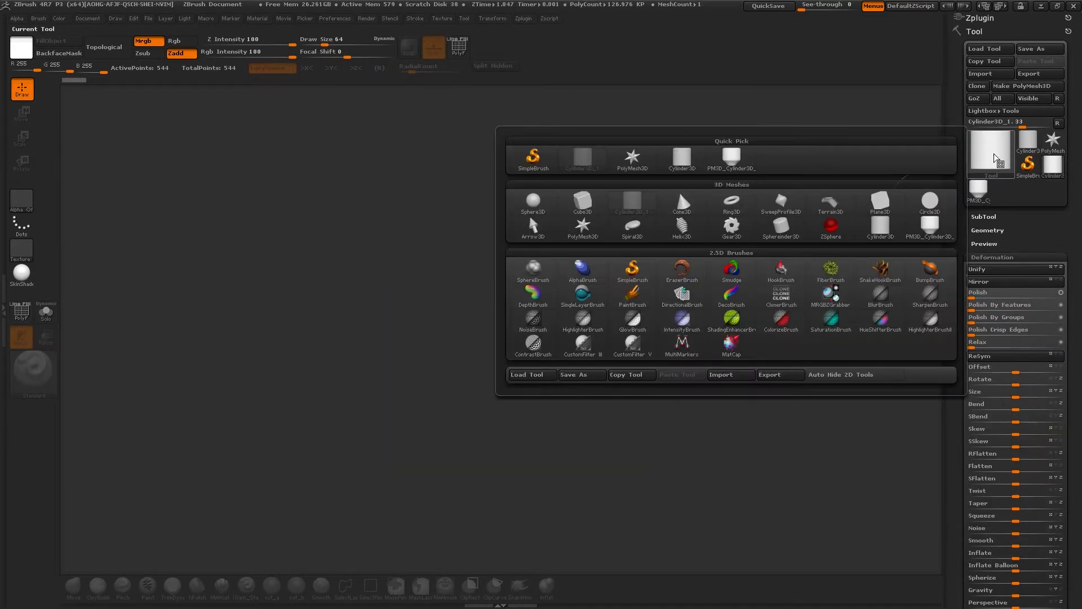
left_click(681, 225)
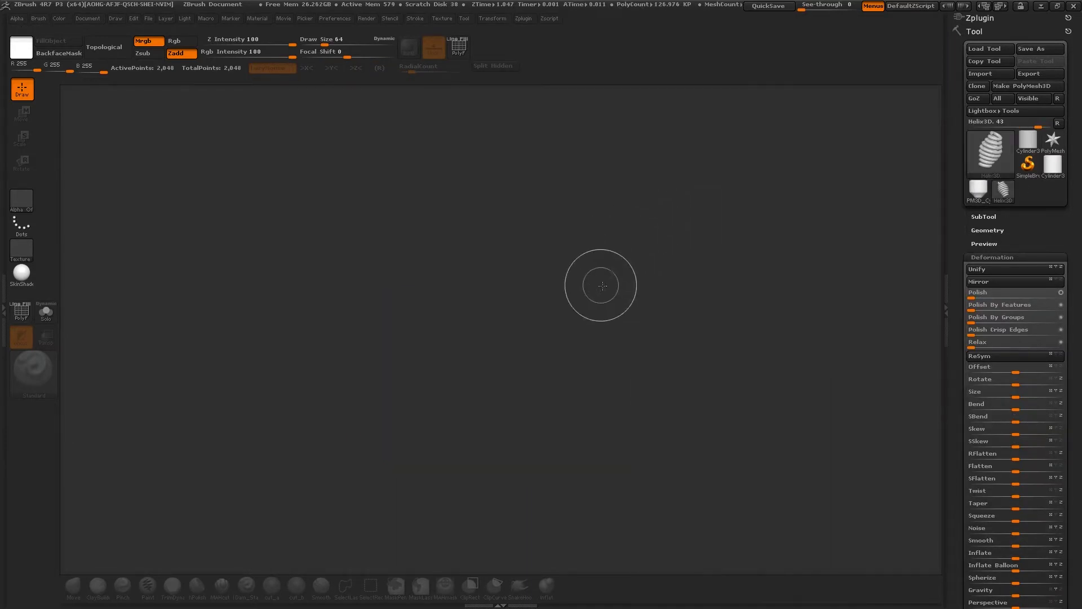
left_click_drag(509, 294, 494, 469)
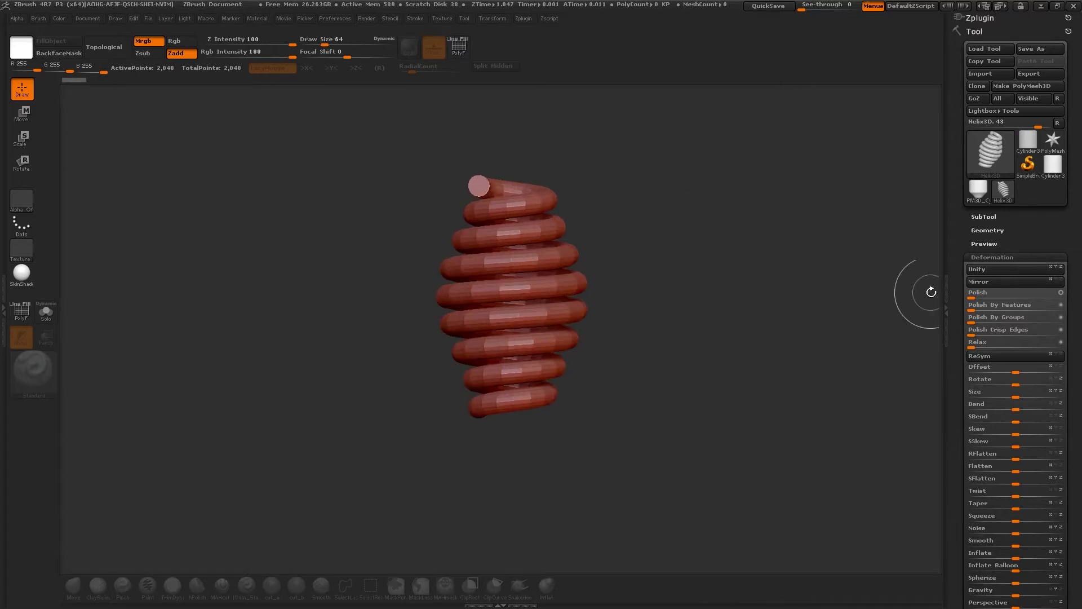
In the helix's Initialize settings, flatten the Radius curve so every coil has the same radius
left_click_drag(1070, 231, 1062, 22)
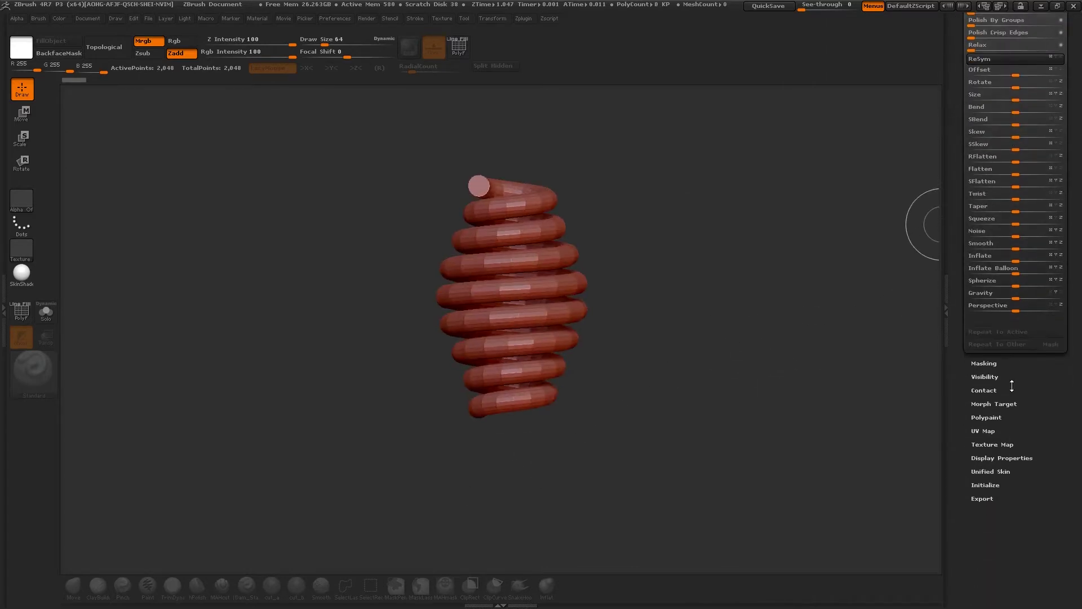
left_click(987, 485)
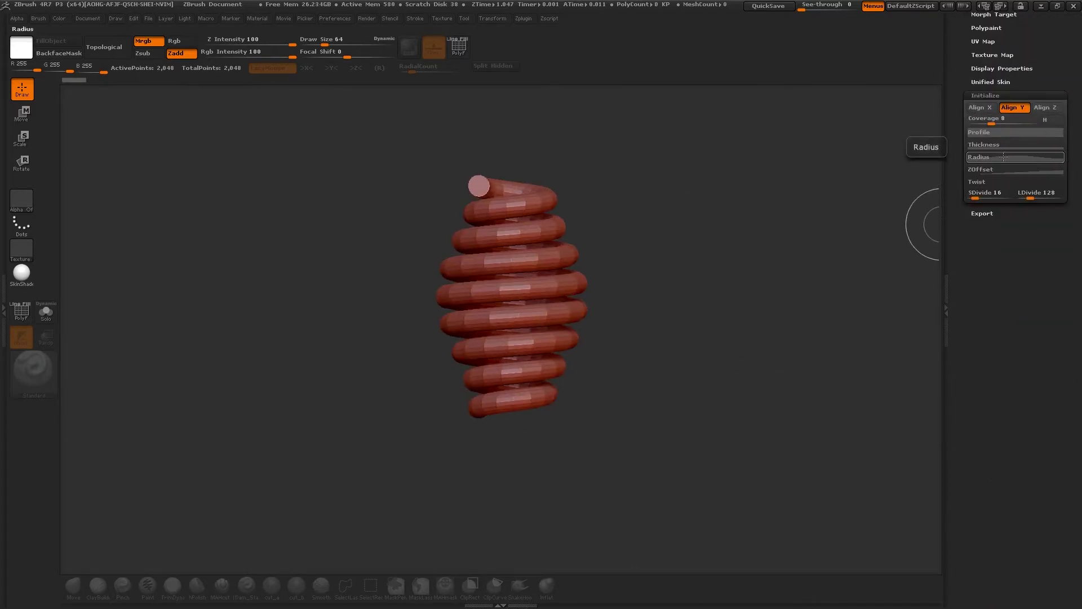
left_click(1004, 156)
left_click_drag(1017, 176, 770, 156)
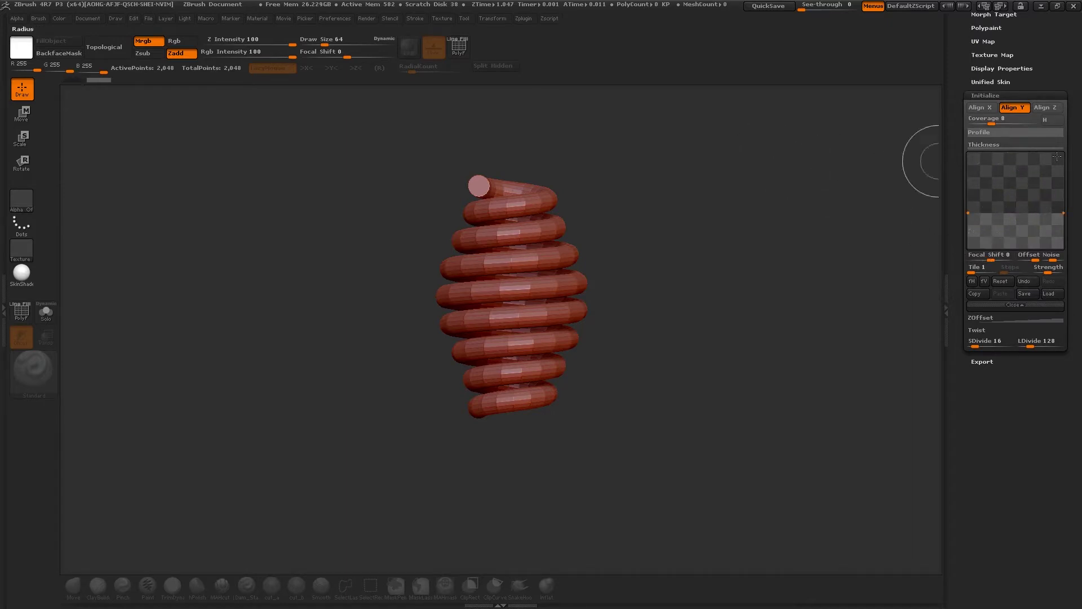
left_click(1002, 144)
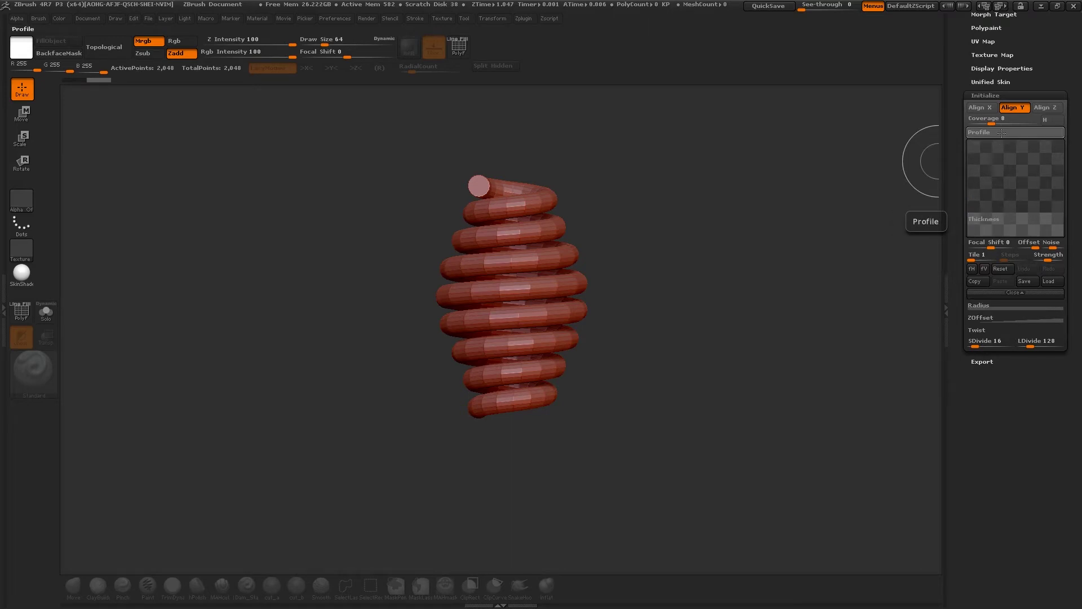
left_click(1002, 133)
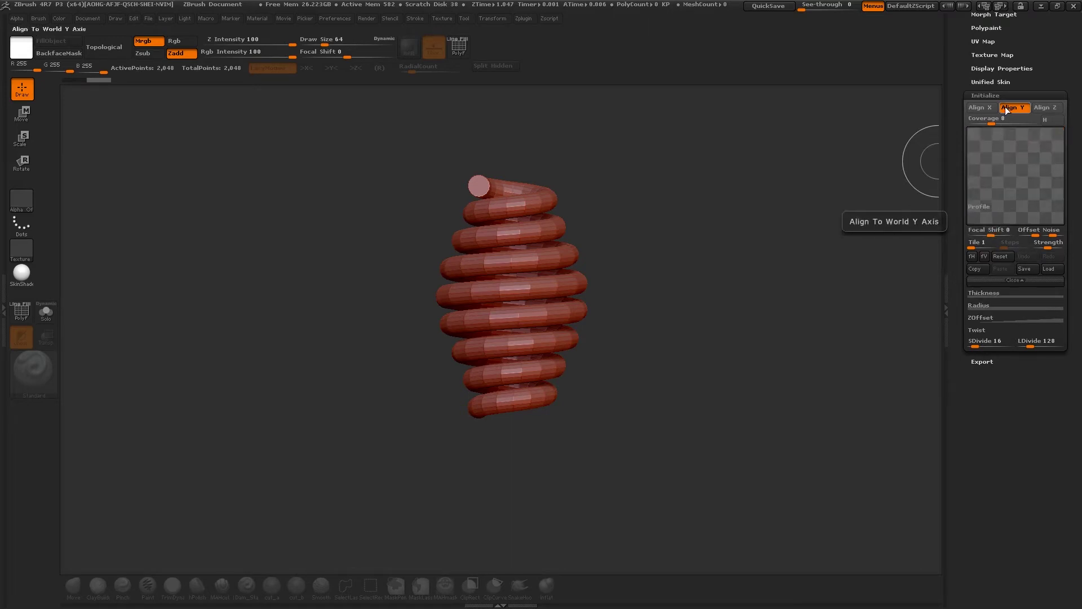
Clear the canvas, draw the helix again over the middle of the document and enter Edit mode
left_click(992, 318)
left_click_drag(629, 212, 624, 369)
key("ctrl+z")
key("ctrl+n")
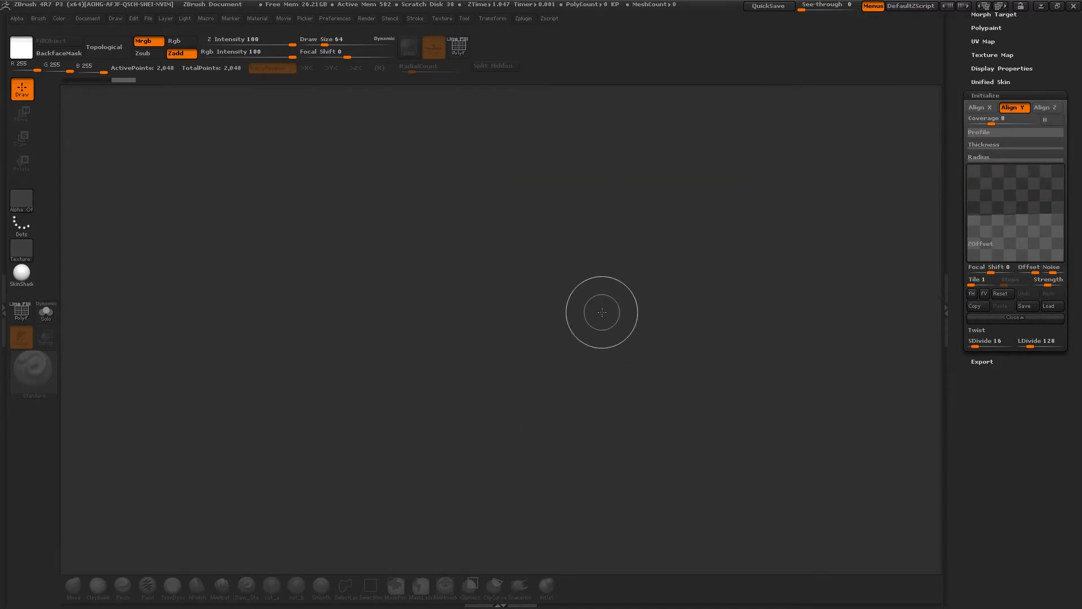
left_click_drag(535, 283, 530, 446)
key("t")
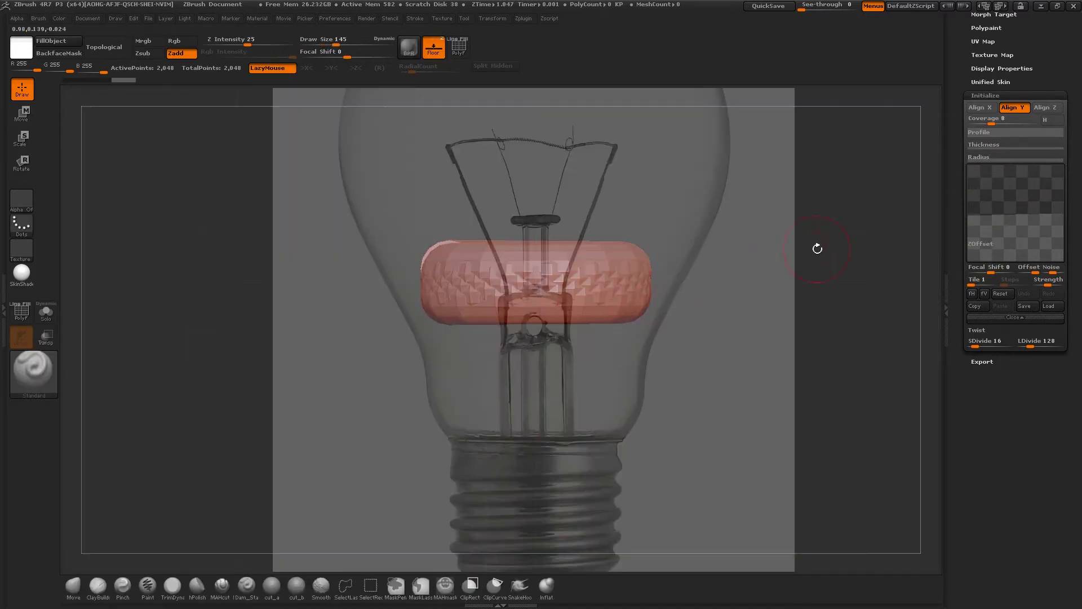
Lower the start of the helix's ZOffset curve to zero to spread the coils vertically, and reduce Coverage to 3.07017
left_click_drag(974, 215, 969, 272)
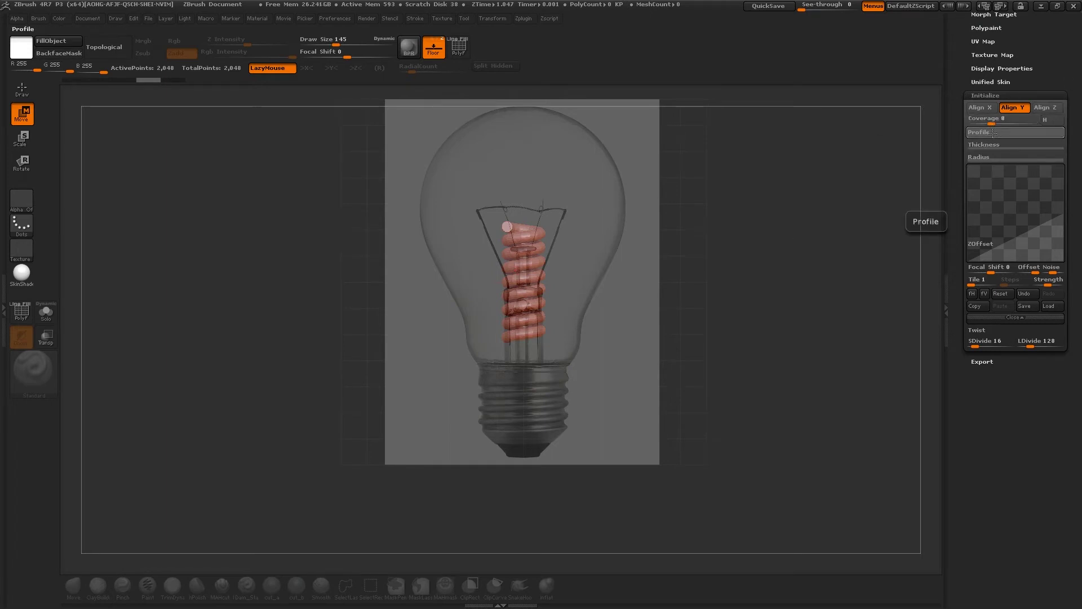
left_click_drag(991, 123, 982, 122)
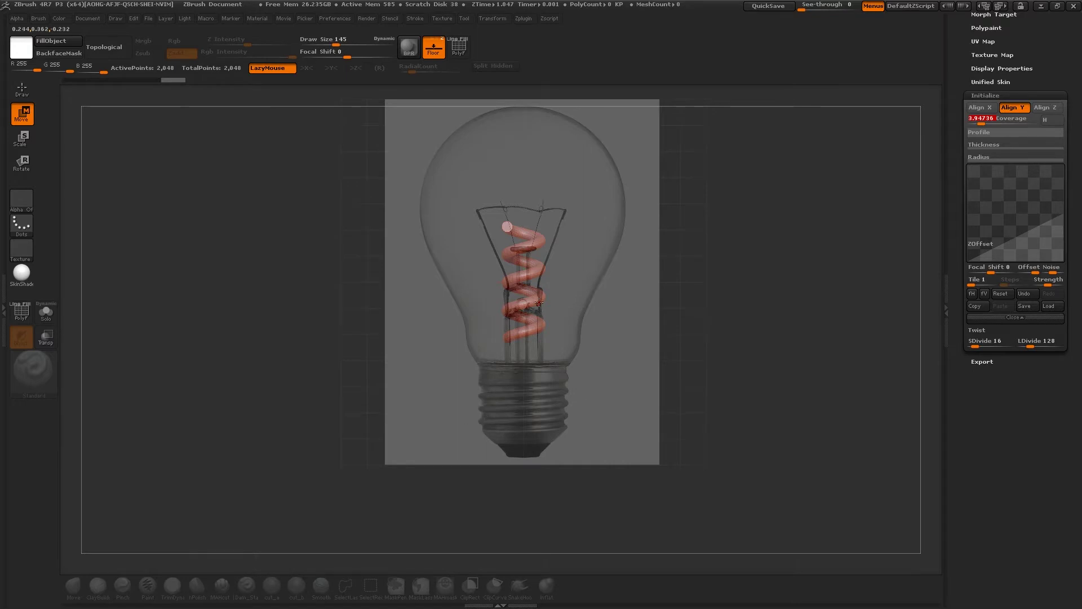
left_click_drag(982, 122, 980, 123)
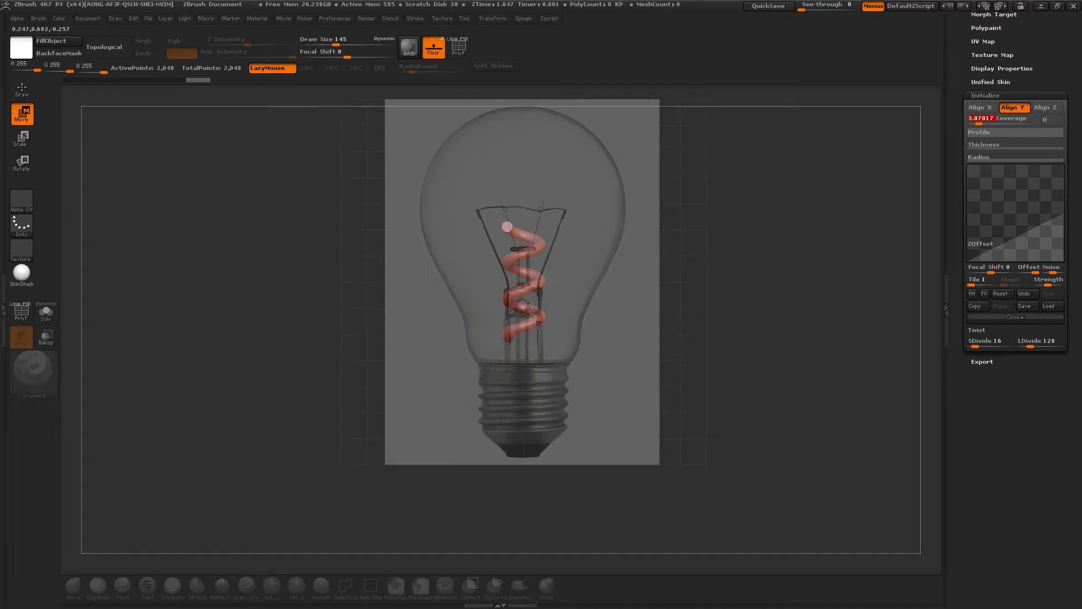
Shape the helix's Thickness curve into an arch that falls to zero at both ends, so the coil ends taper
left_click(984, 145)
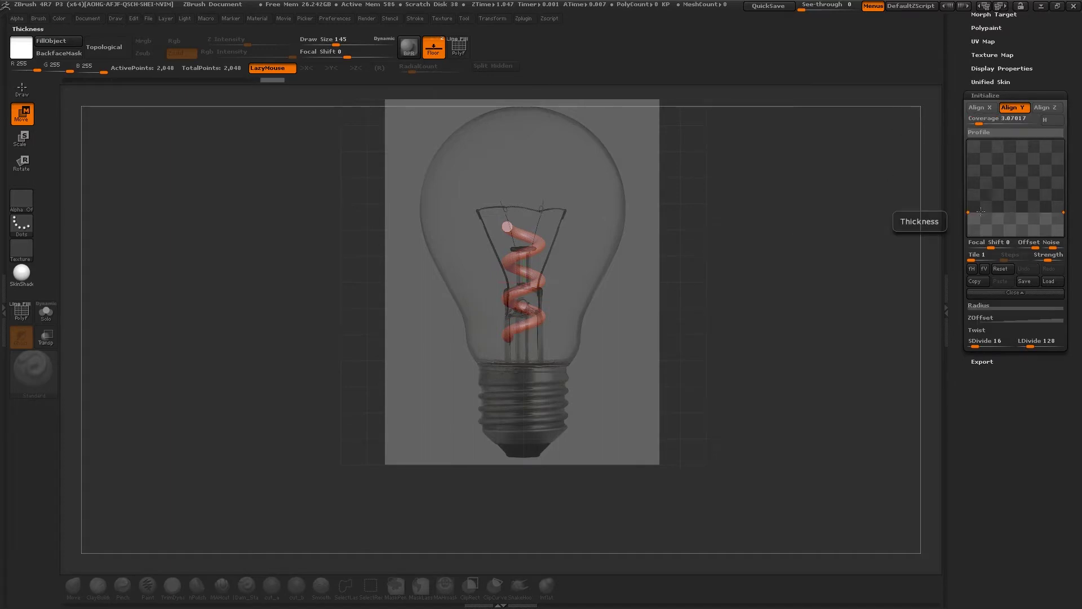
left_click(980, 212)
left_click(1046, 212)
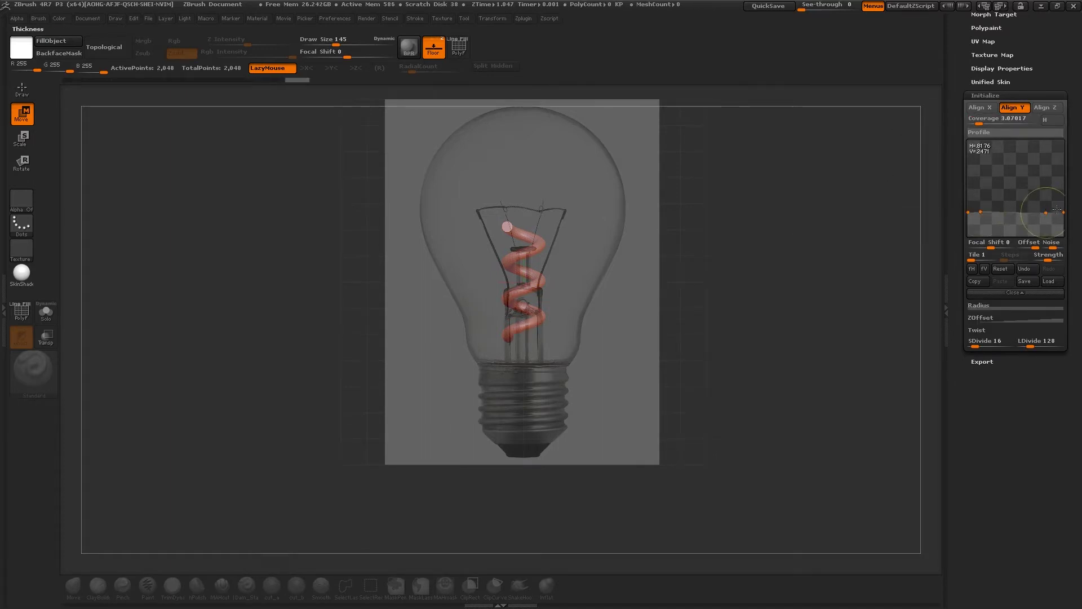
left_click_drag(1063, 212, 1062, 233)
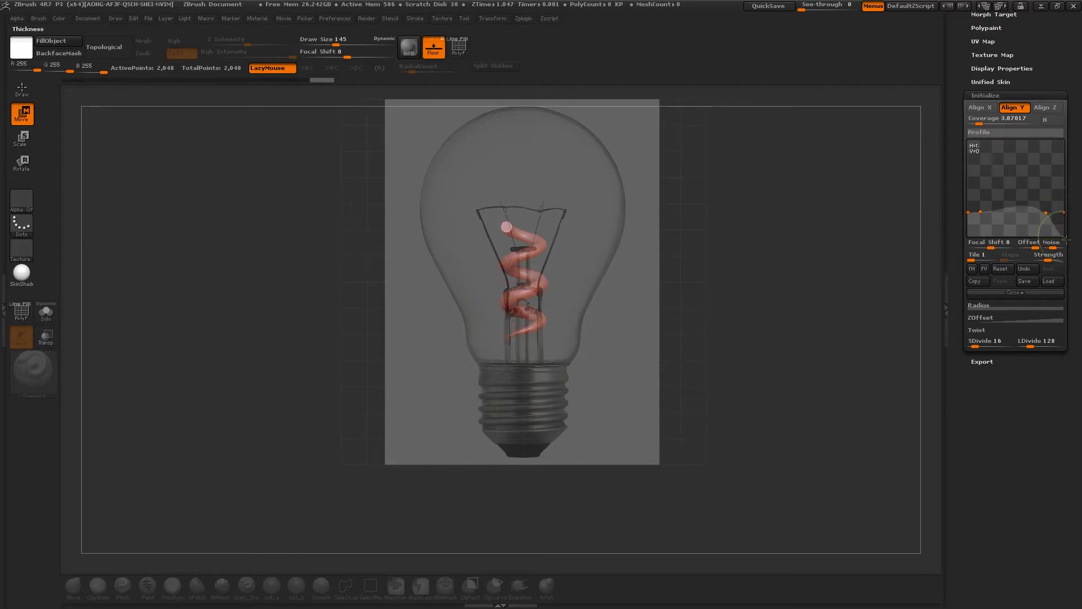
left_click_drag(968, 212, 963, 253)
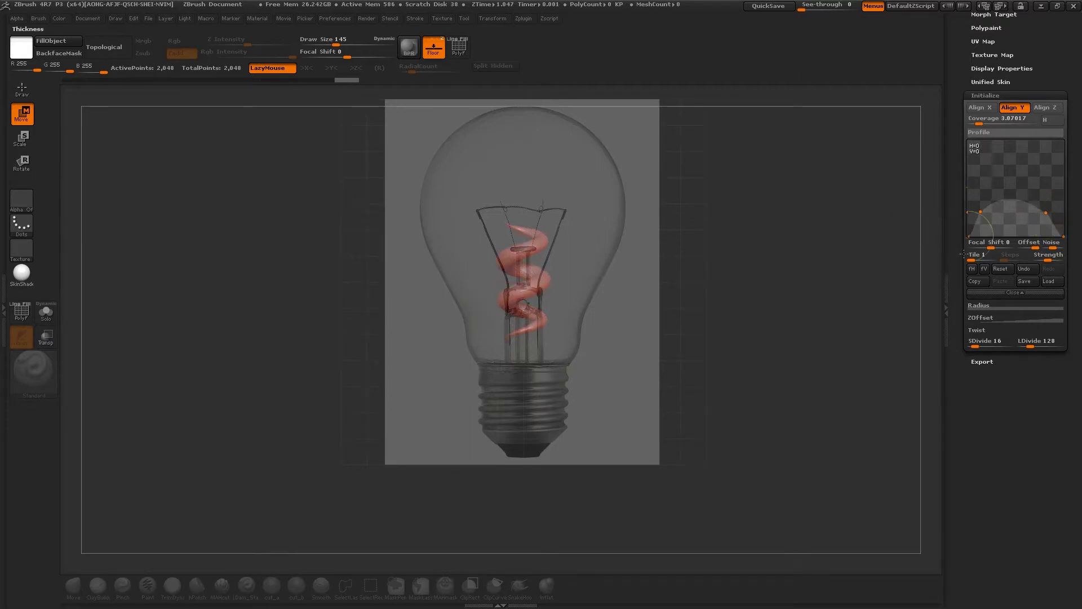
left_click_drag(1011, 198, 1046, 217)
left_click_drag(980, 212, 993, 215)
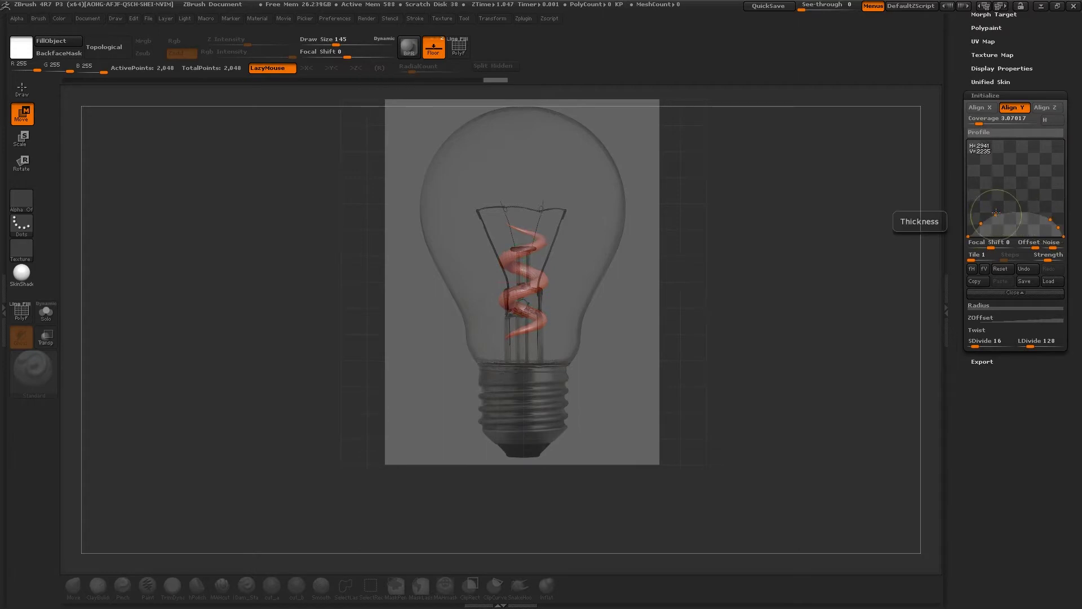
Raise the start of the helix's ZOffset curve to bring the coils closer together, and open the Profile curve
right_click(705, 194)
right_click_drag(700, 163, 759, 265, "ctrl")
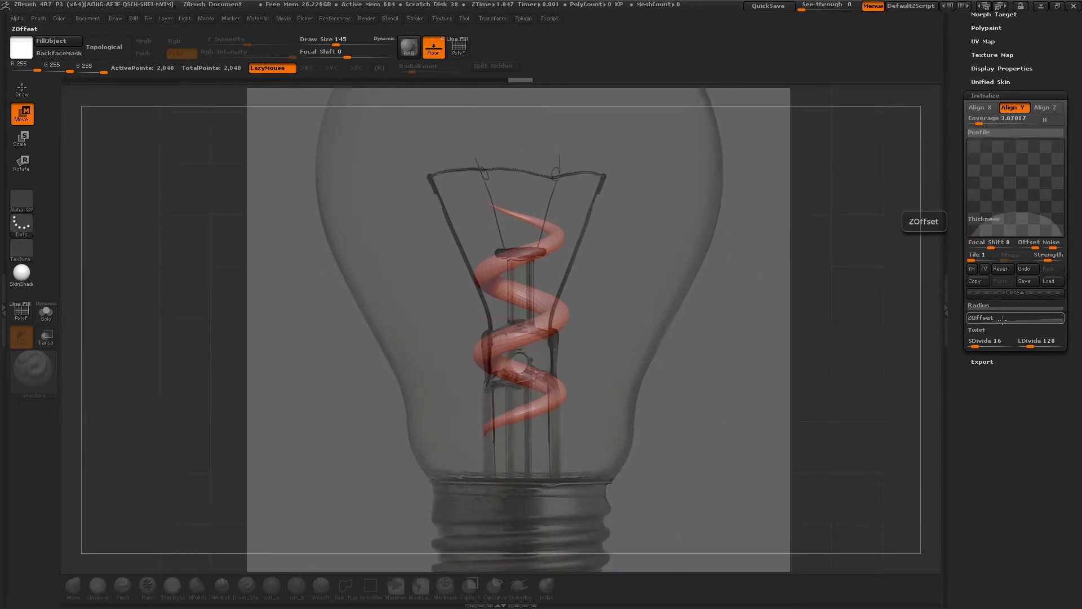
left_click(983, 318)
left_click_drag(972, 264, 972, 230)
left_click_drag(971, 230, 970, 229)
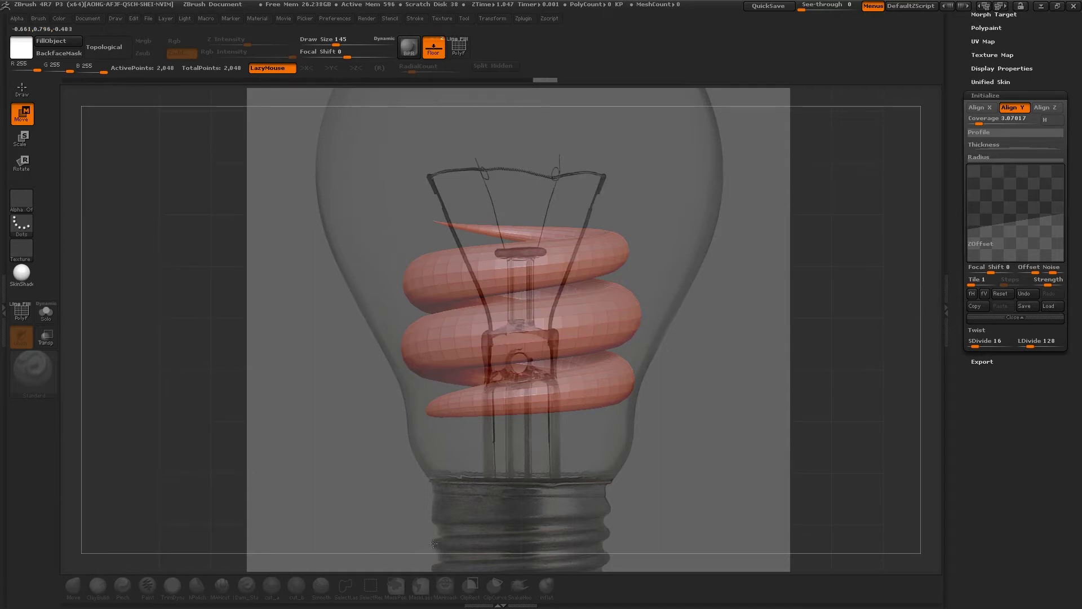
left_click(997, 132)
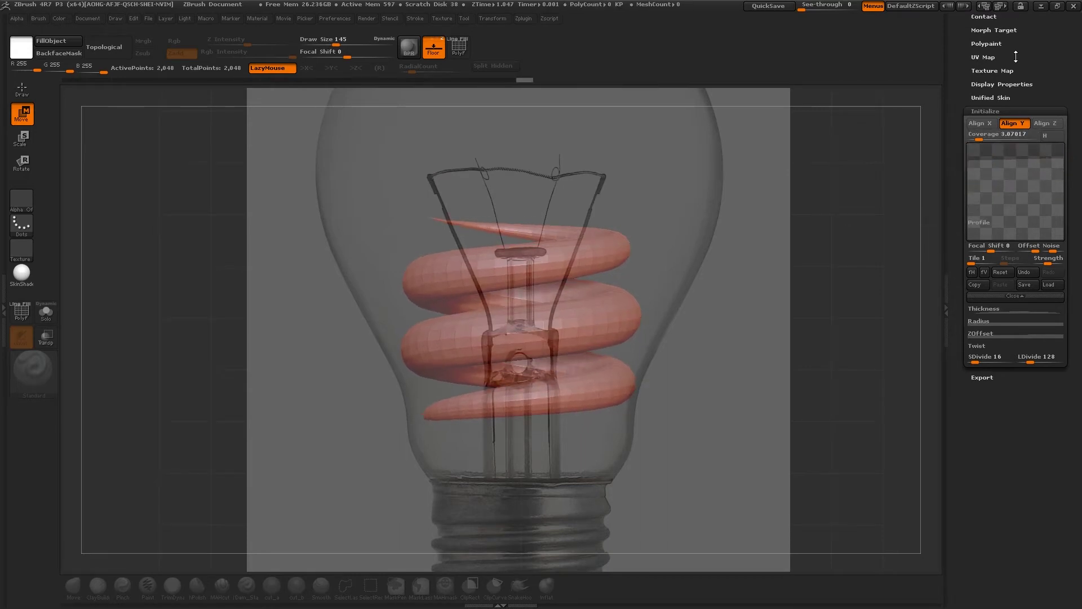
Switch back to the screw base model and append the edited Helix3D_1 to it as a subtool
scroll(1026, 173, "up", 5)
mouse_move(1014, 191)
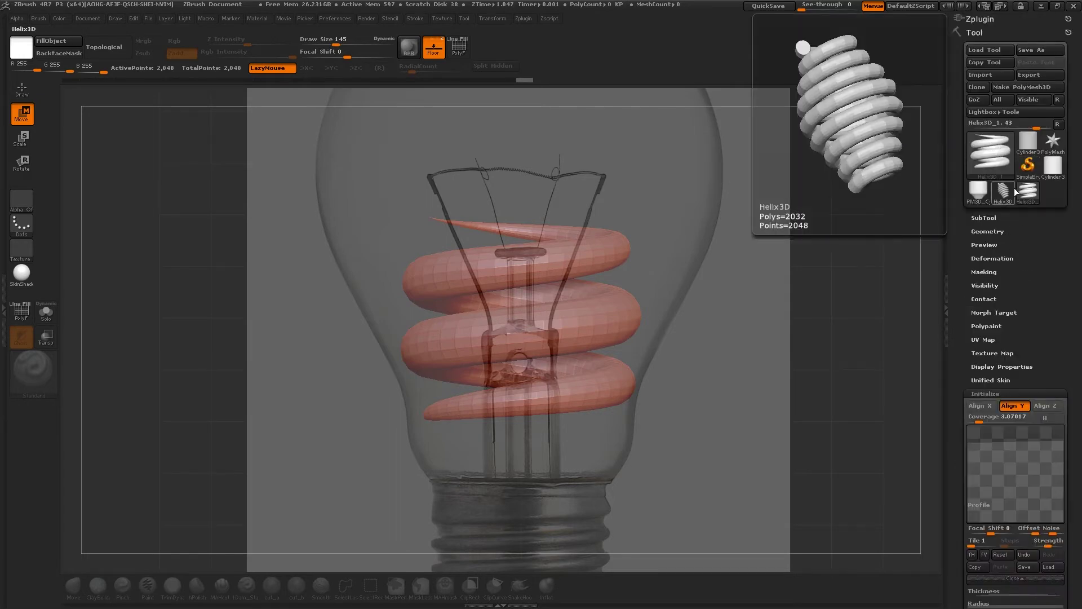
left_click(972, 191)
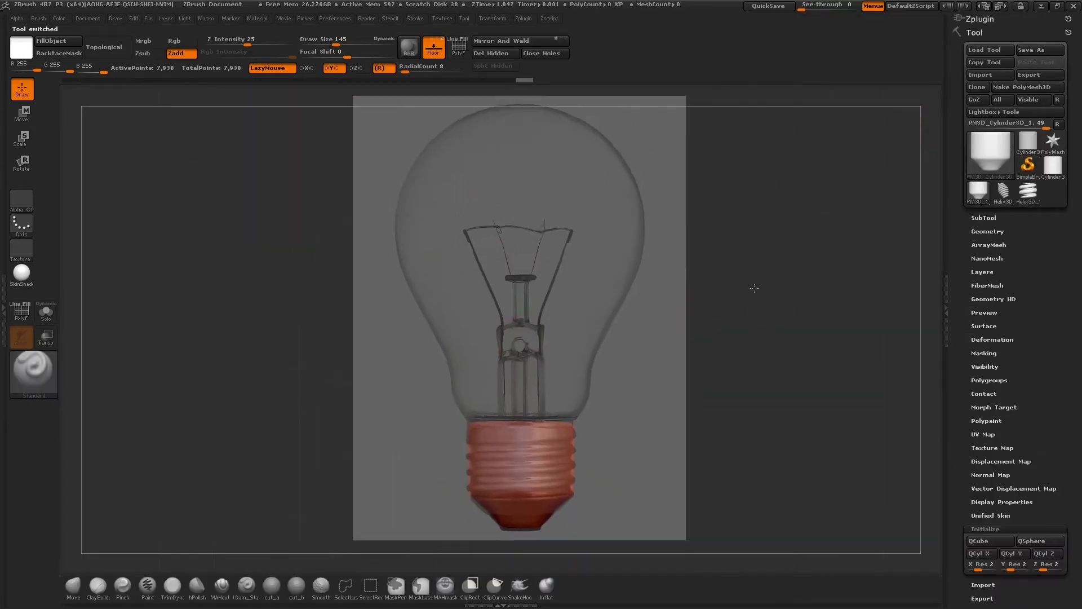
left_click(984, 218)
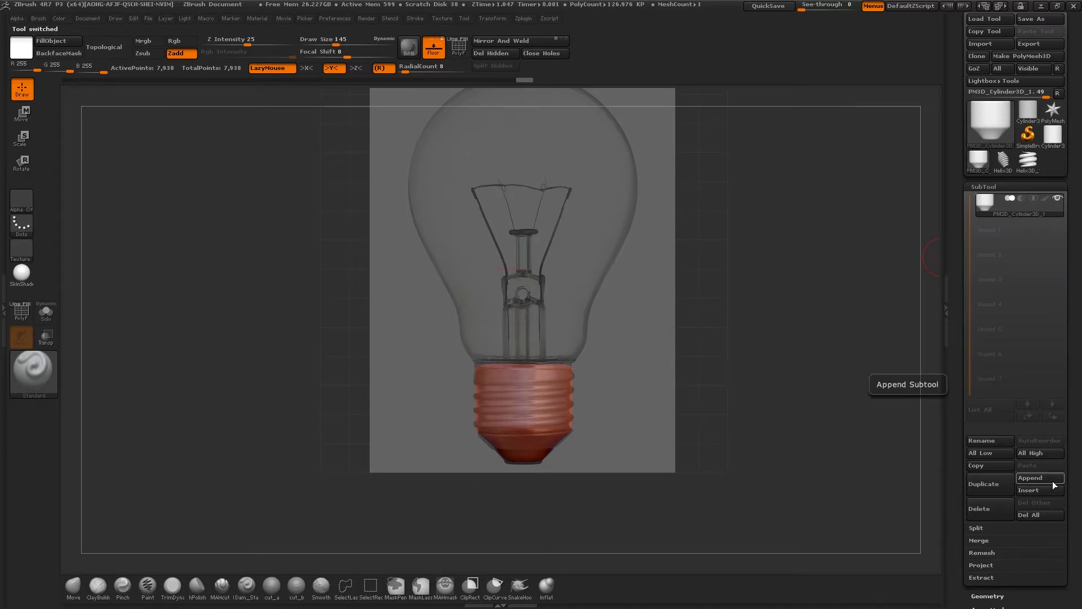
left_click(1031, 478)
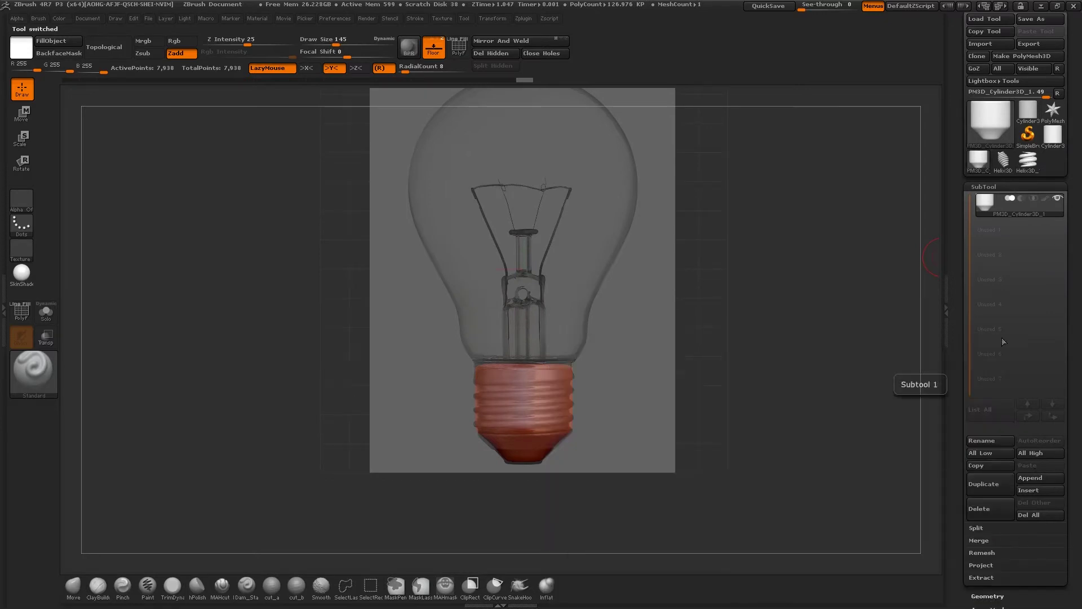
left_click(1042, 477)
left_click(1042, 476)
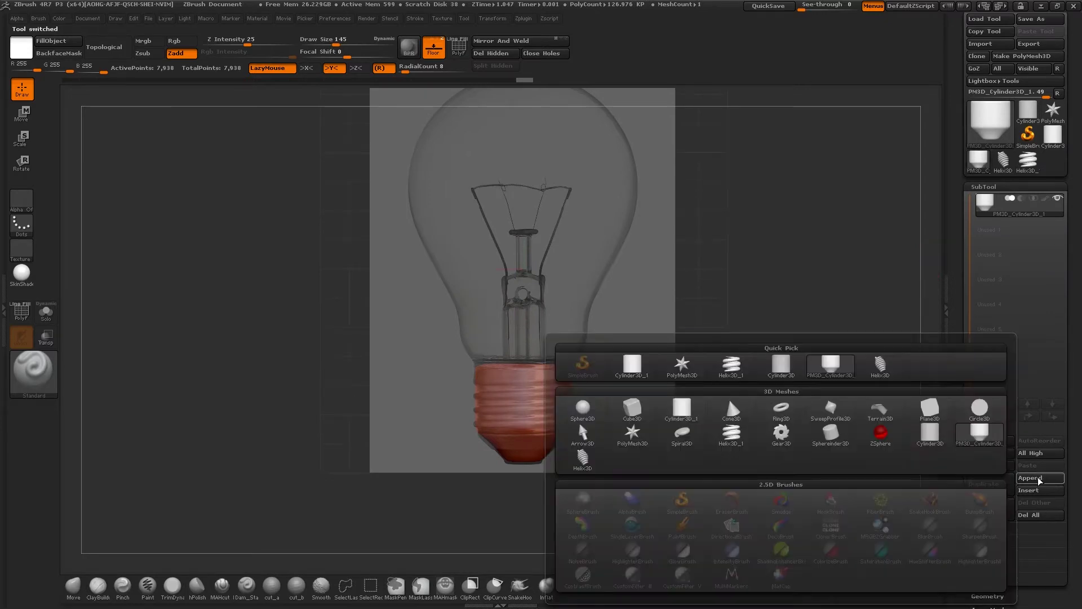
left_click(736, 440)
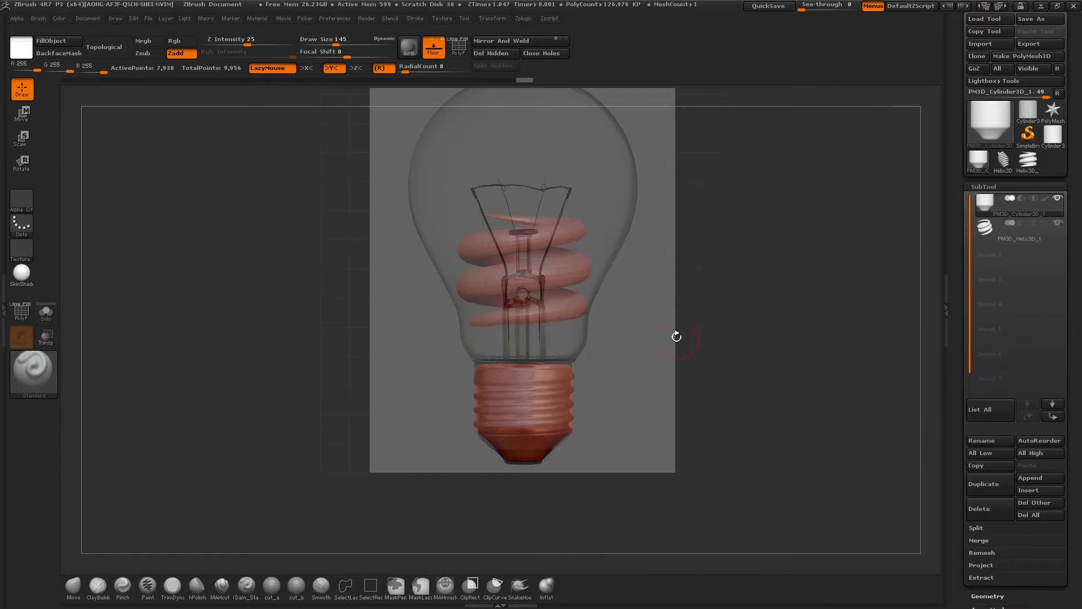
Select the PM3D_Helix3D_1 subtool and move it straight down so its coils wrap the cylinder of the screw base
left_click(999, 236)
key("w")
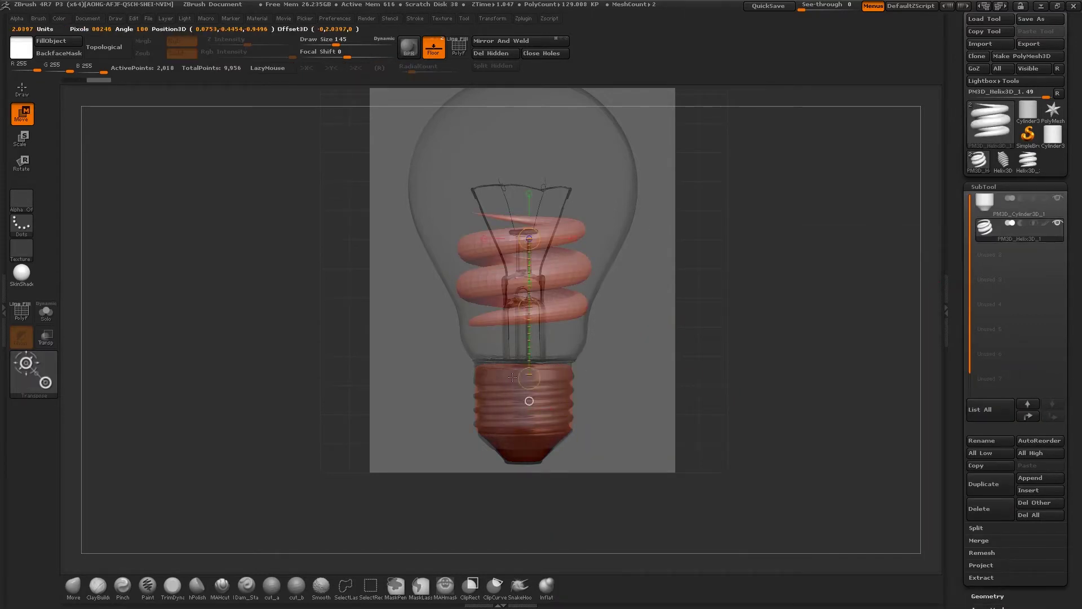
left_click_drag(529, 306, 529, 424)
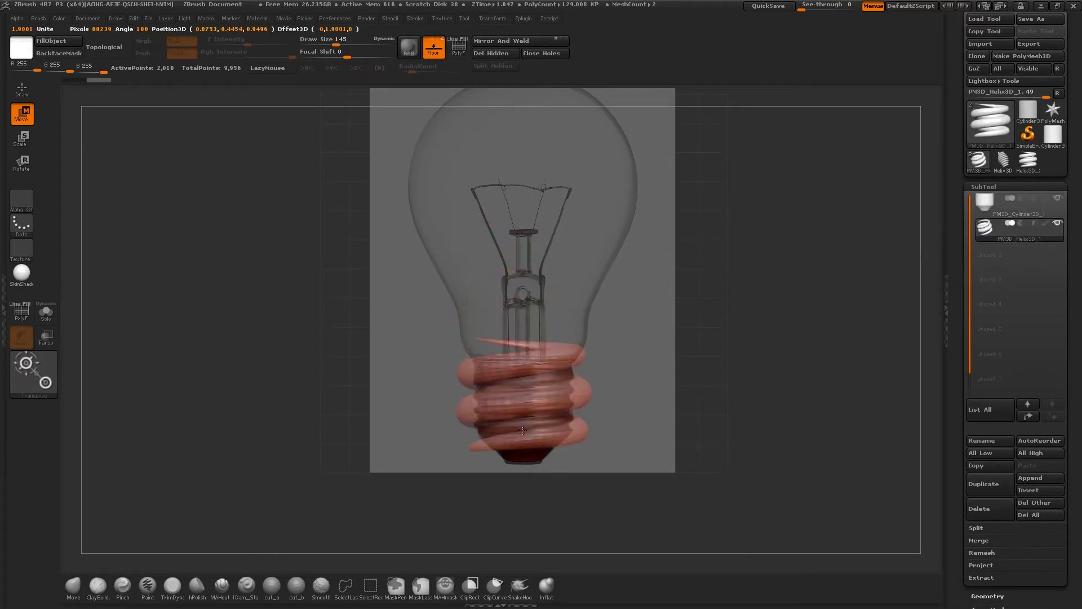
left_click_drag(667, 398, 642, 208, "alt")
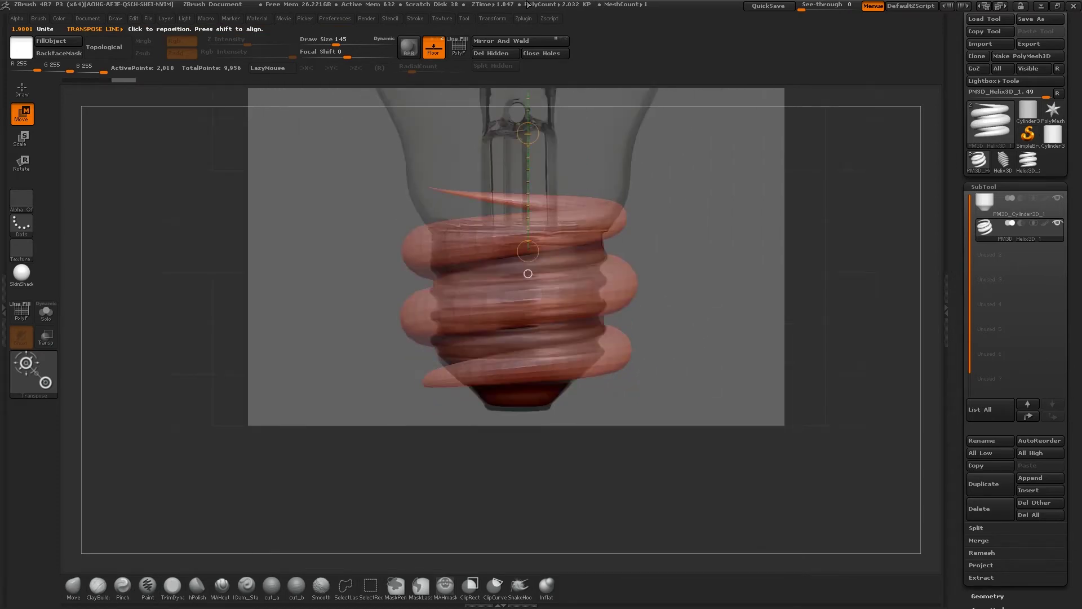
Hide the reference image and squash the helix vertically with the Transpose line until its coils fit the straight wall of the base
left_click(433, 48)
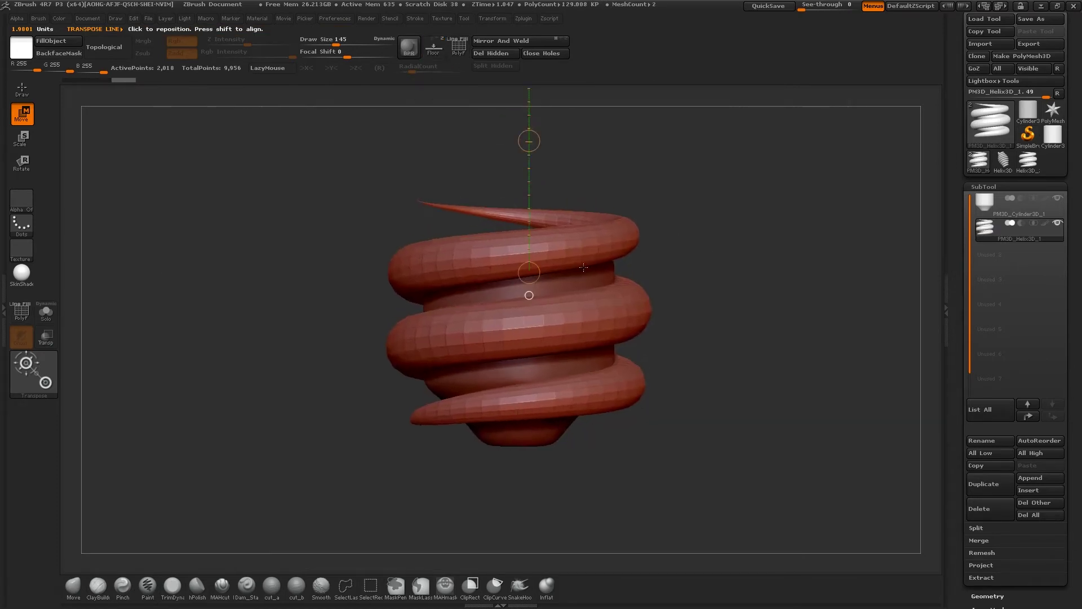
mouse_move(518, 411)
left_mouse_down("shift")
mouse_move(518, 158)
mouse_move(520, 208)
left_mouse_up("shift")
left_click_drag(518, 284, 518, 266)
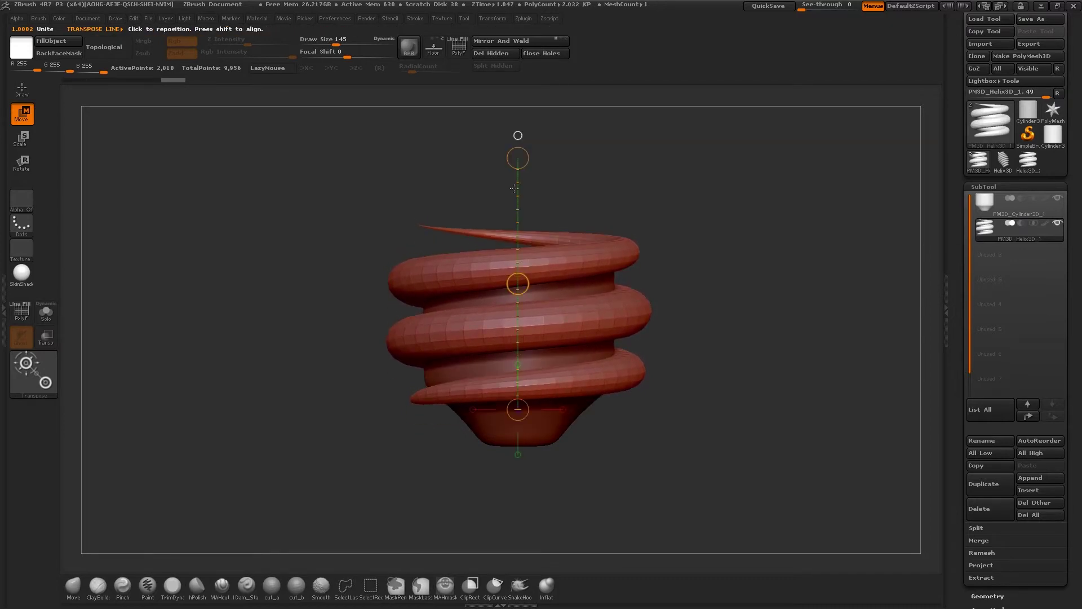
left_click_drag(518, 158, 518, 190)
left_click_drag(657, 196, 686, 174)
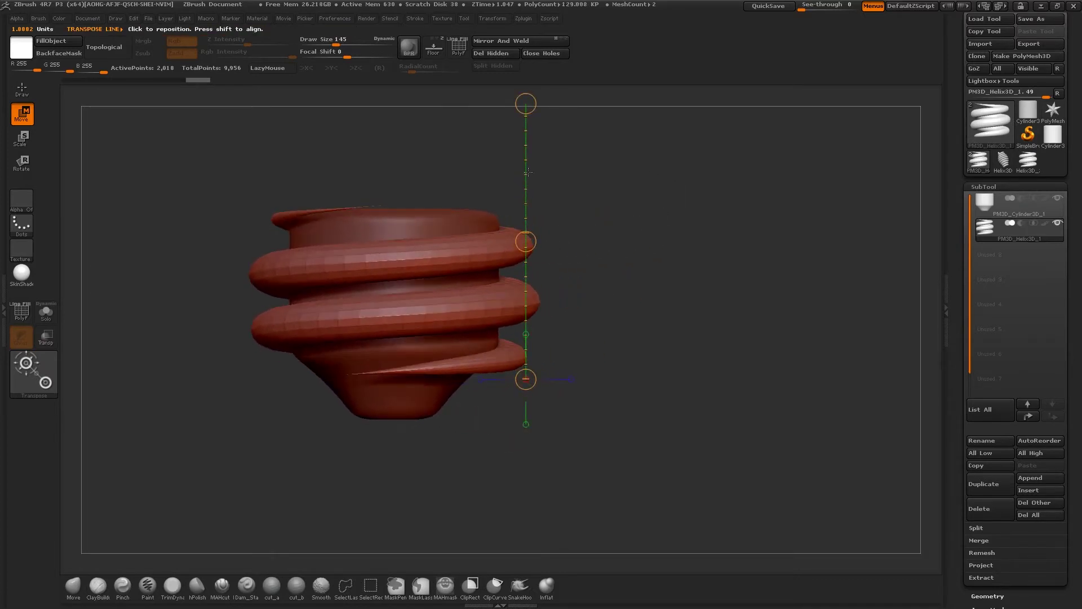
mouse_move(362, 373)
left_mouse_down("shift")
mouse_move(364, 174)
mouse_move(361, 190)
left_mouse_up("shift")
left_click_drag(359, 265, 365, 257)
Enable X and Z symmetry with the Scale tool active on the helix
key("e")
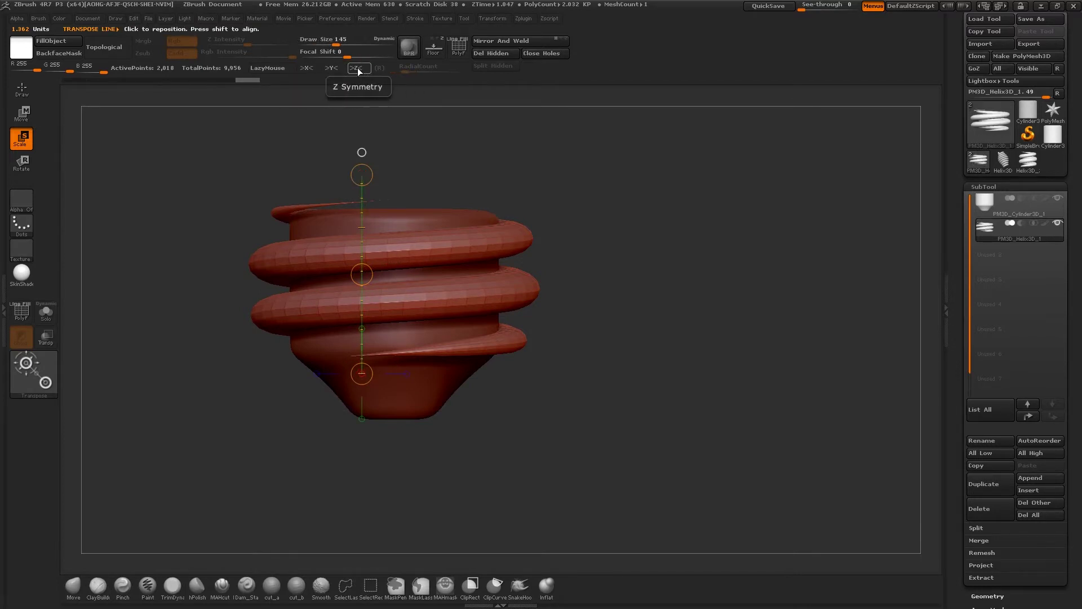
left_click(356, 67)
left_click(306, 67)
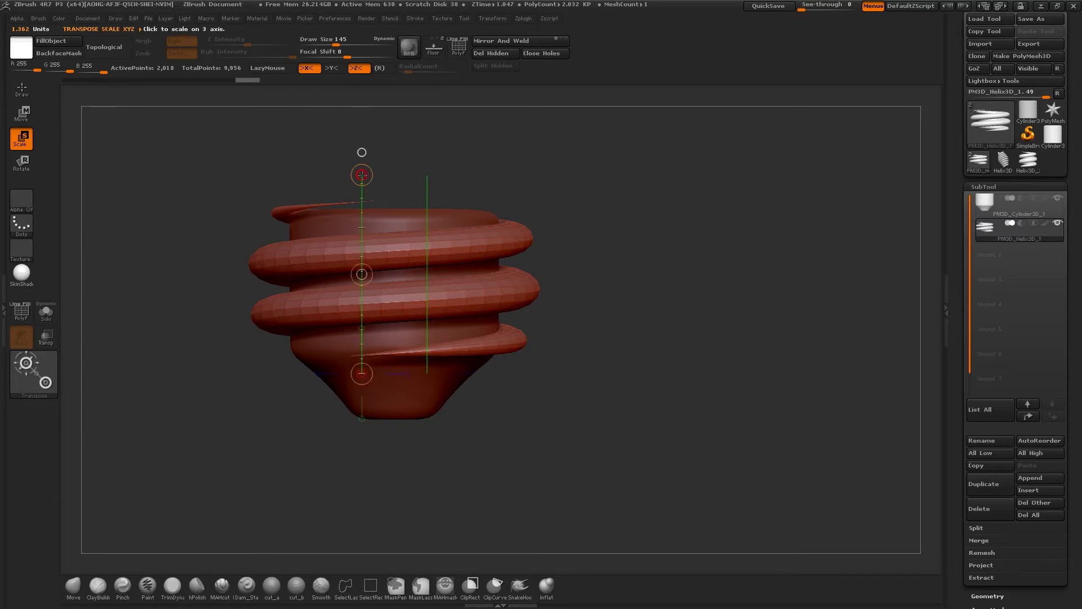
left_click_drag(362, 177, 362, 179)
Turn on ghost transparency and check from above and from the side how the helix is centred around the base
key("w")
left_click_drag(636, 136, 647, 315, "shift")
left_click(52, 340)
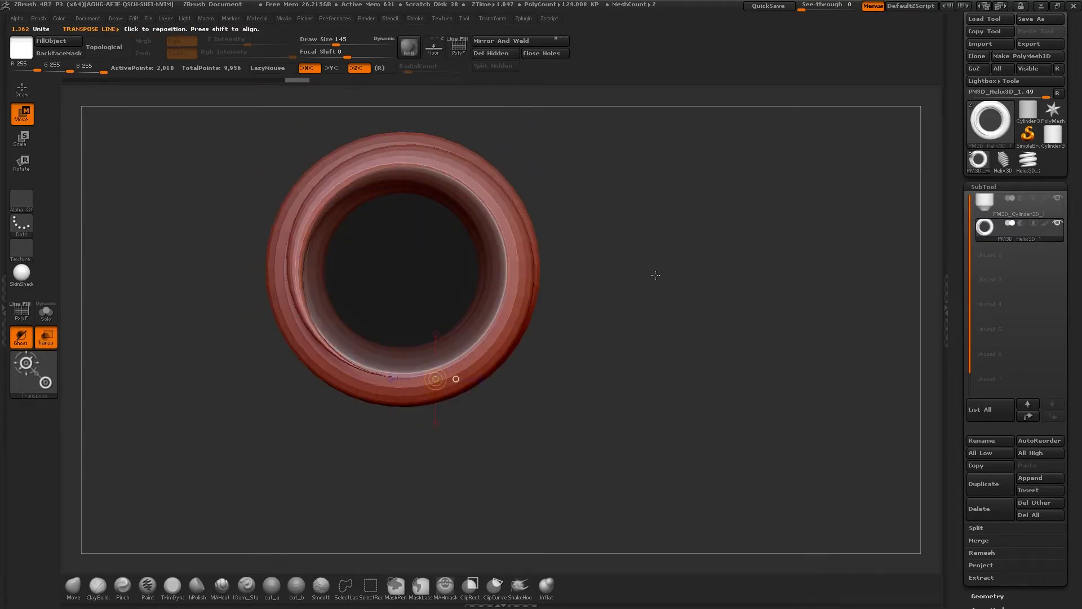
left_click_drag(633, 243, 633, 300, "alt")
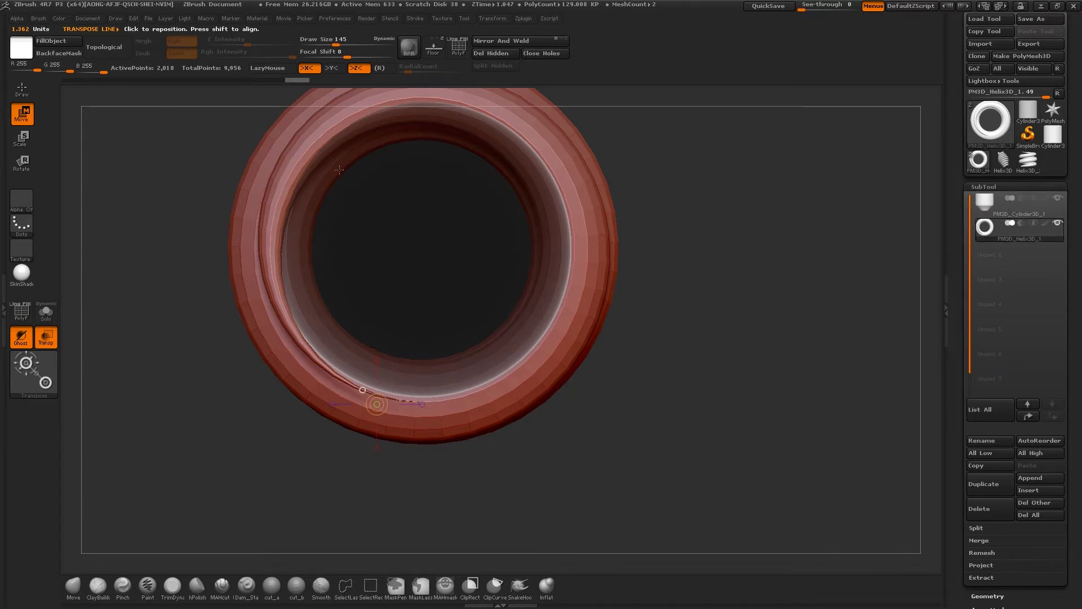
mouse_move(525, 168)
left_mouse_down()
mouse_move(691, 286)
mouse_move(400, 302)
mouse_move(478, 314)
mouse_move(480, 212)
mouse_move(589, 220)
left_mouse_up()
key("e")
left_click_drag(496, 278, 627, 280, "shift")
left_click_drag(586, 459, 741, 310)
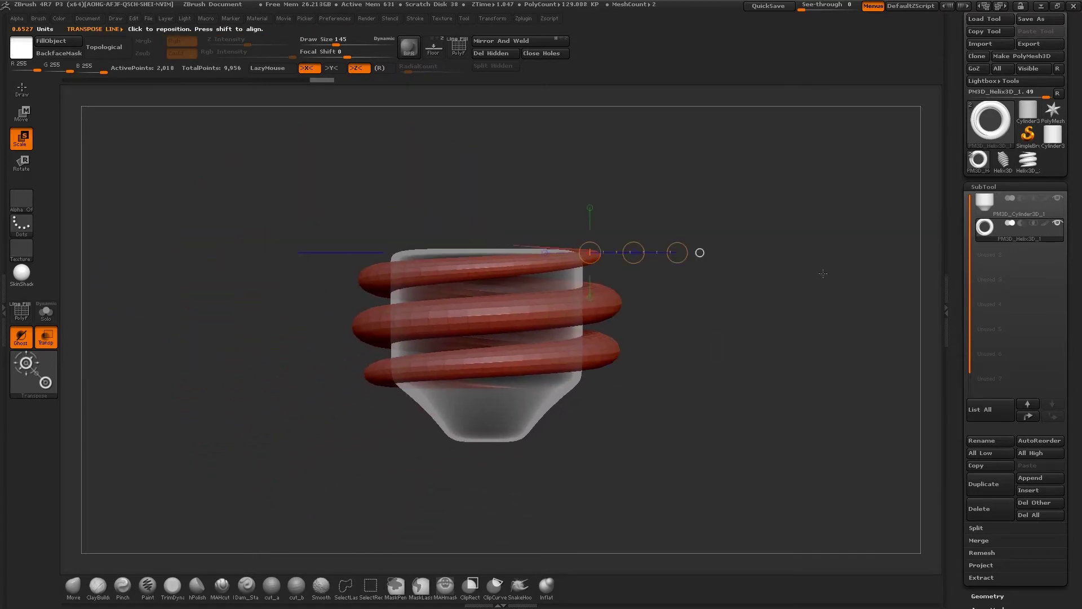
Return to Draw mode and save the project as lightbulb2
key("q")
left_click_drag(764, 197, 738, 213, "alt")
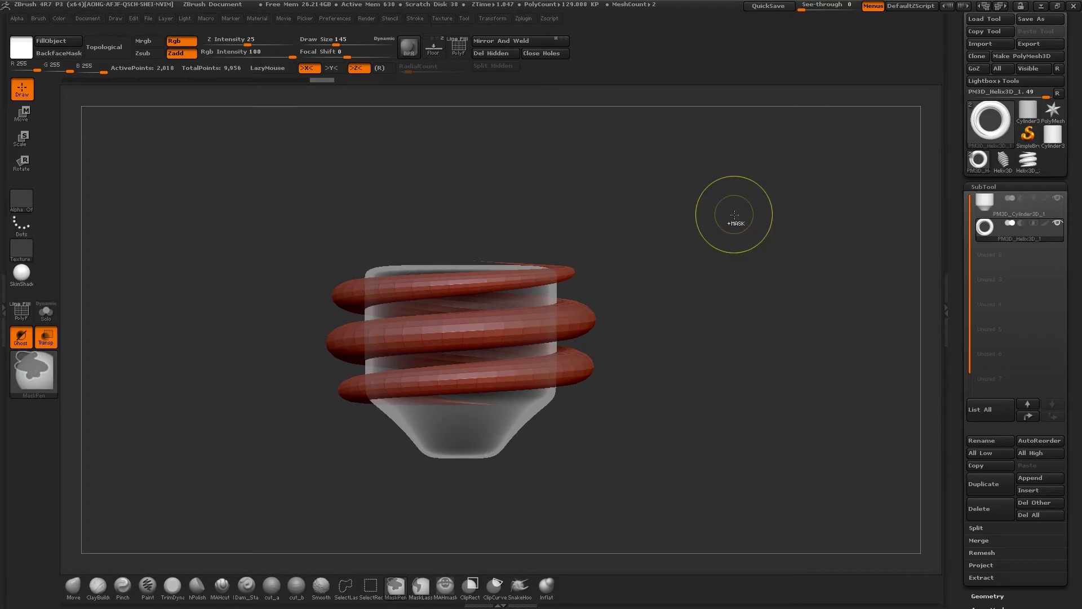
key("ctrl+s")
key("Return")
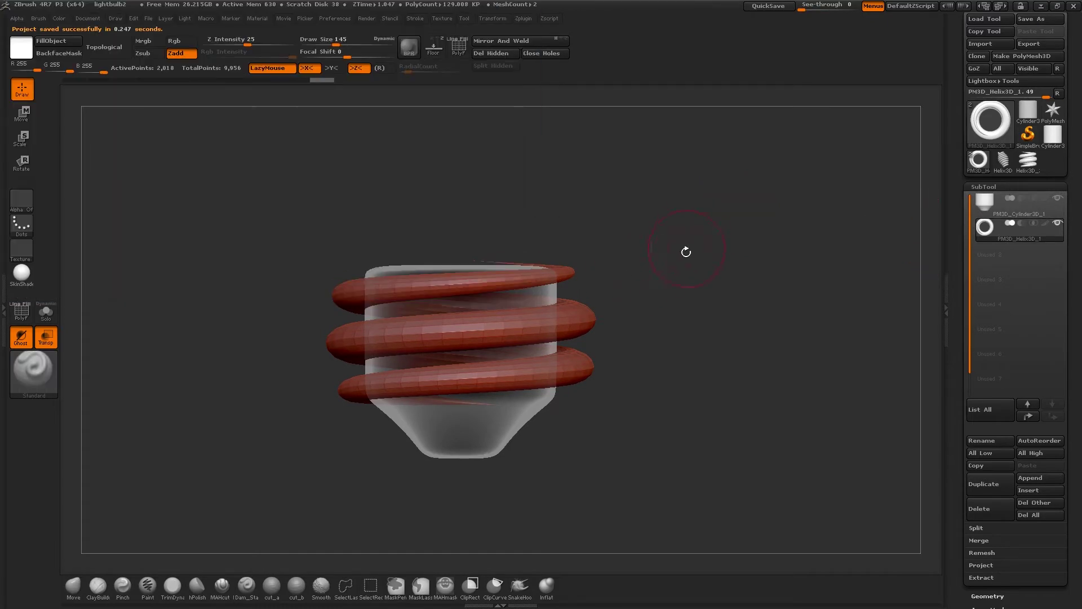
Duplicate the PM3D_Helix3D_1 subtool
left_click_drag(686, 248, 703, 237, "alt")
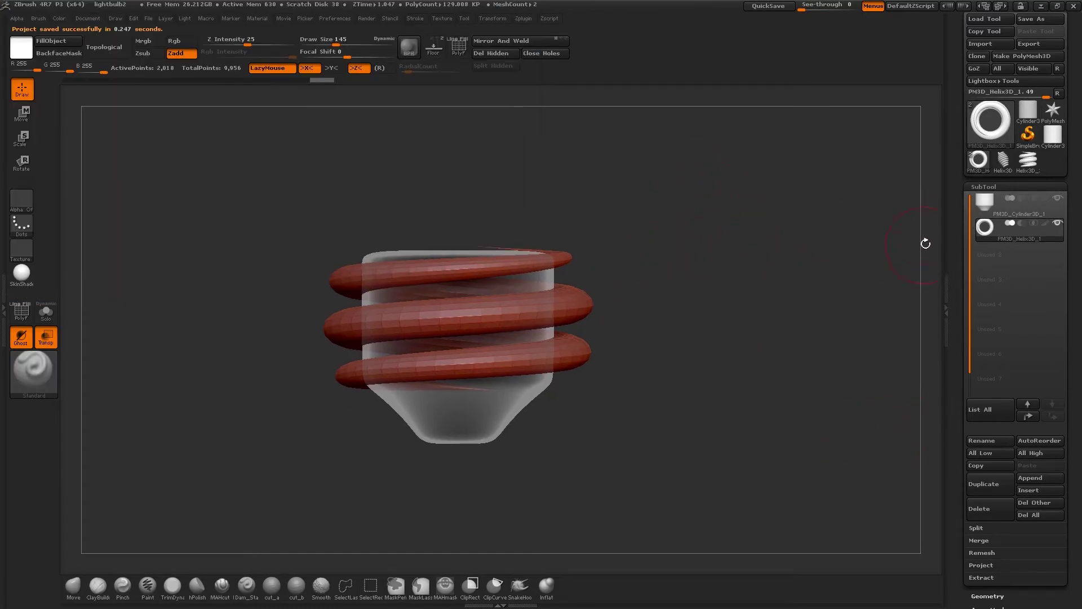
left_click(997, 488)
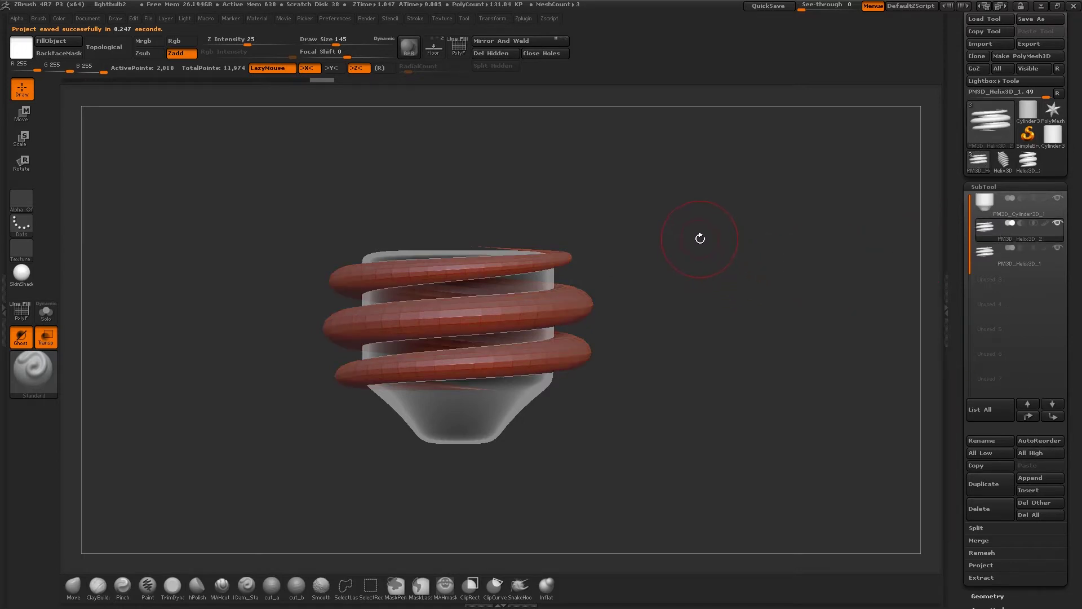
mouse_move(700, 238)
left_mouse_down()
mouse_move(694, 256)
mouse_move(694, 241)
mouse_move(657, 243)
mouse_move(682, 237)
left_mouse_up()
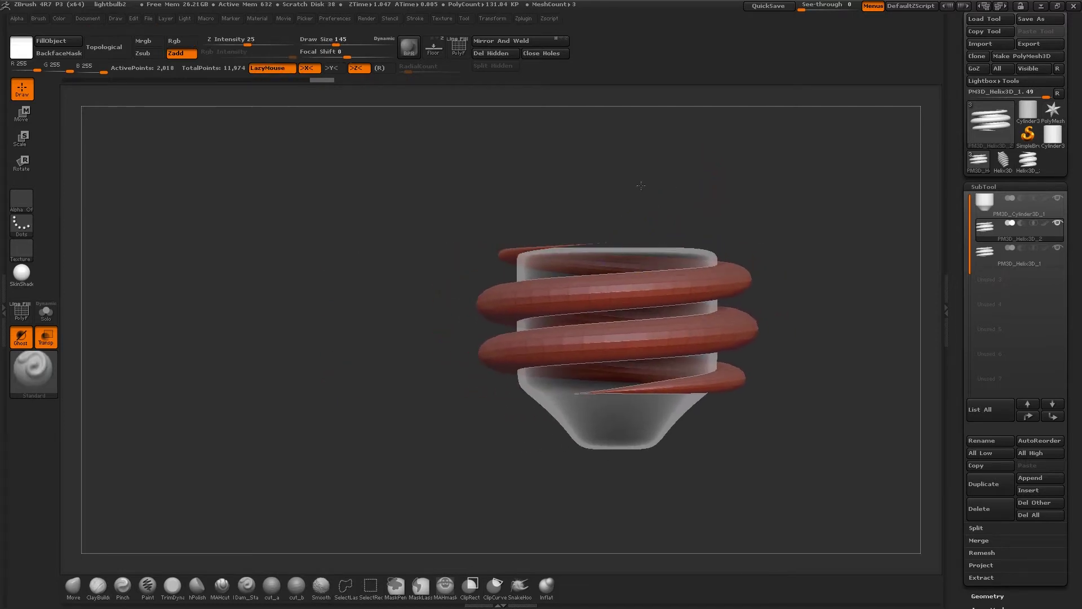
left_click_drag(641, 185, 516, 178, "alt")
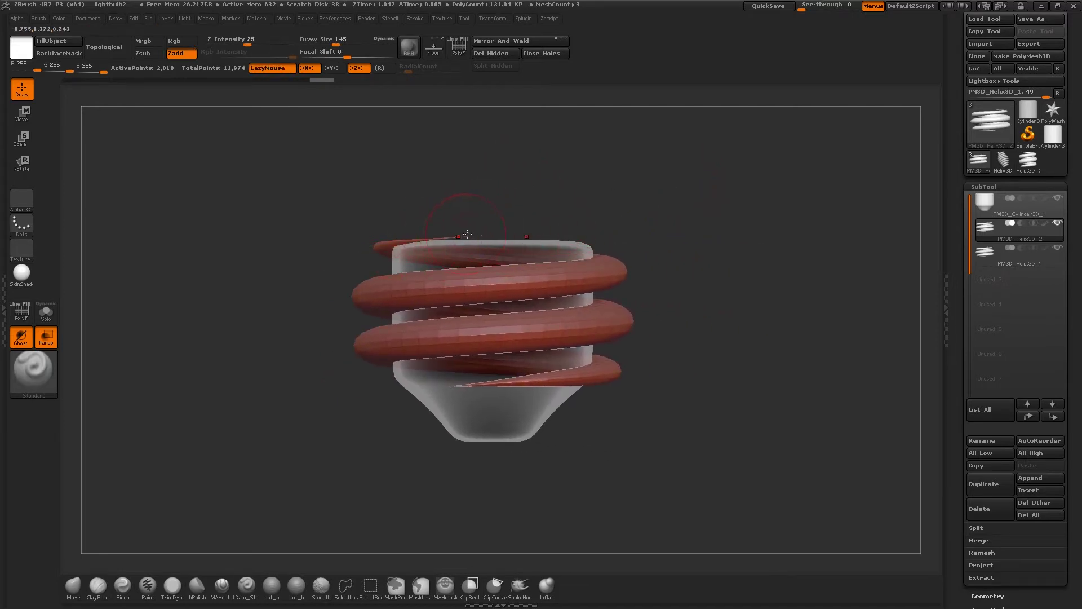
Hide the original PM3D_Helix3D_1 and squash the duplicated helix slightly in height with the Transpose line
key("w")
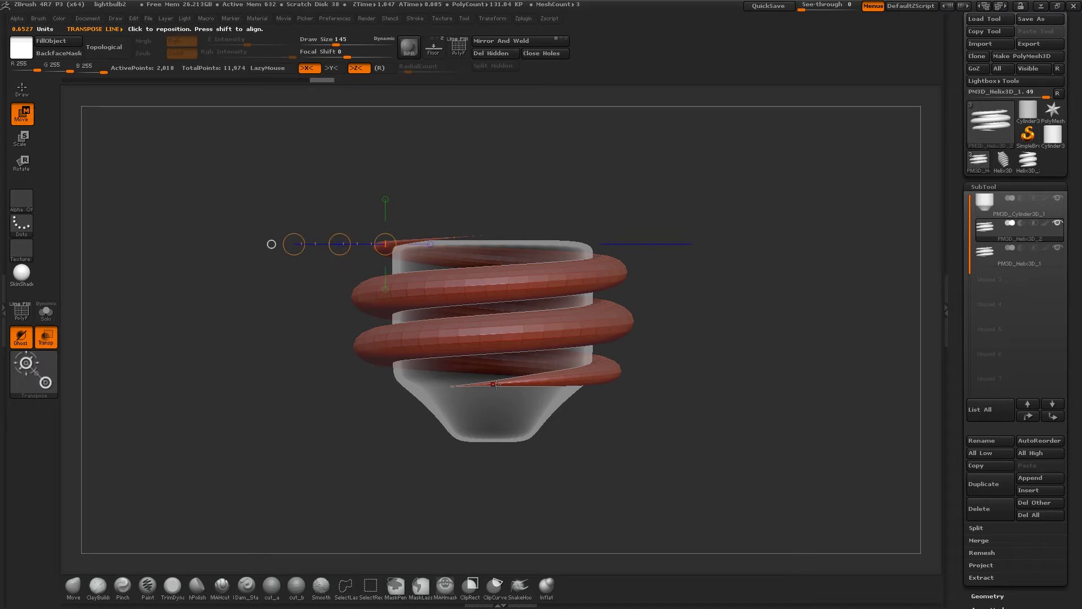
left_click_drag(493, 385, 494, 197, "shift")
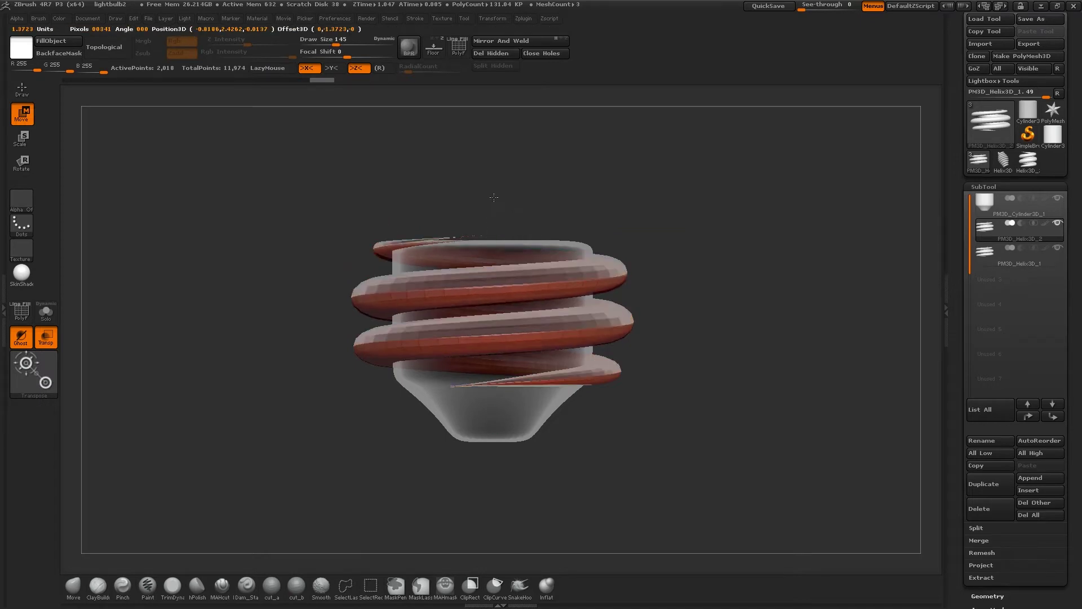
left_click(1055, 247)
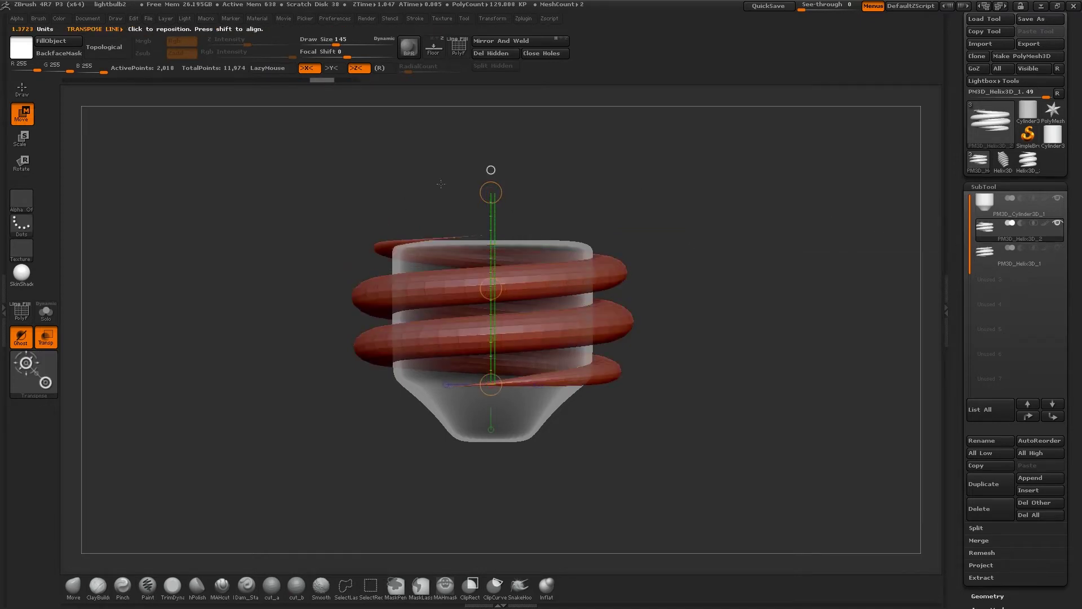
left_click_drag(491, 190, 494, 203)
left_click_drag(680, 210, 690, 257)
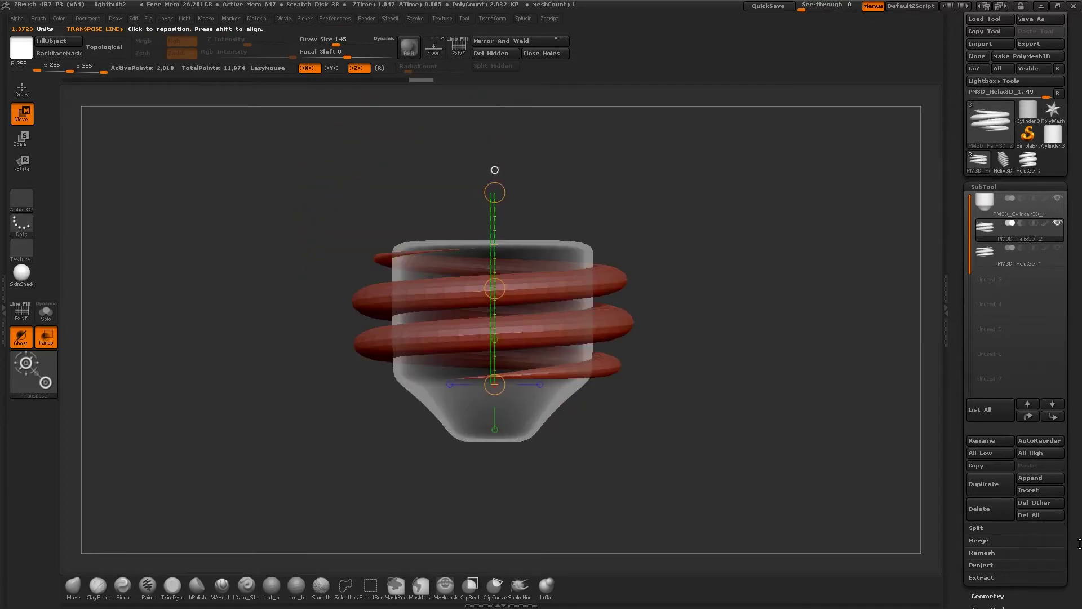
Thicken the duplicated helix slightly with the Inflate deformation
left_click_drag(1080, 544, 1052, 421)
left_click(977, 413)
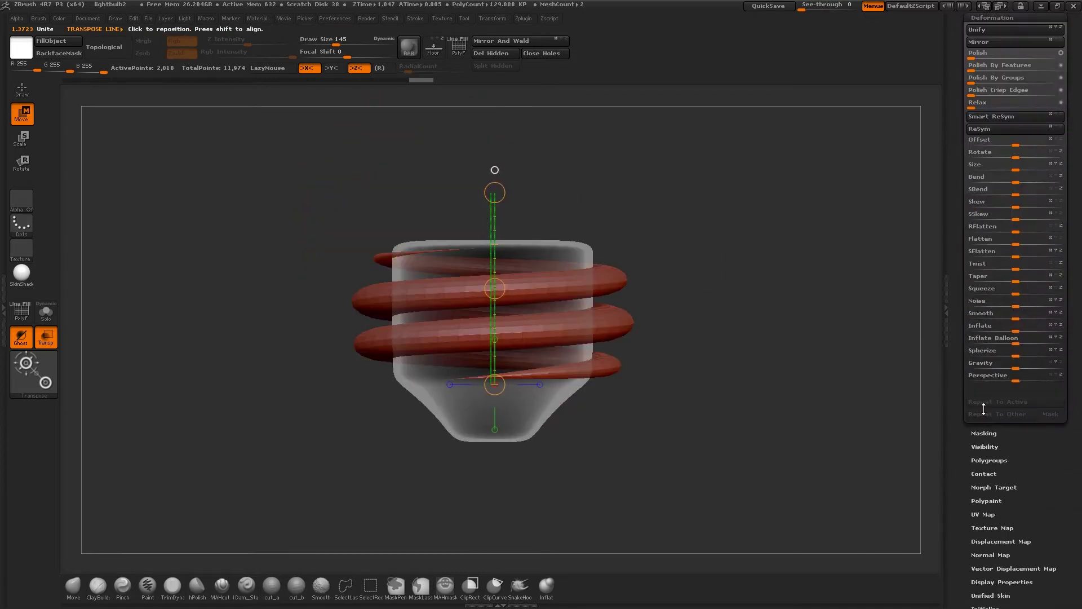
left_click_drag(1013, 330, 1022, 330)
Examine the helix from above and below, then show the reference image and compare the coils with the threads from the front
left_click_drag(722, 196, 712, 308)
left_click_drag(493, 393, 488, 394)
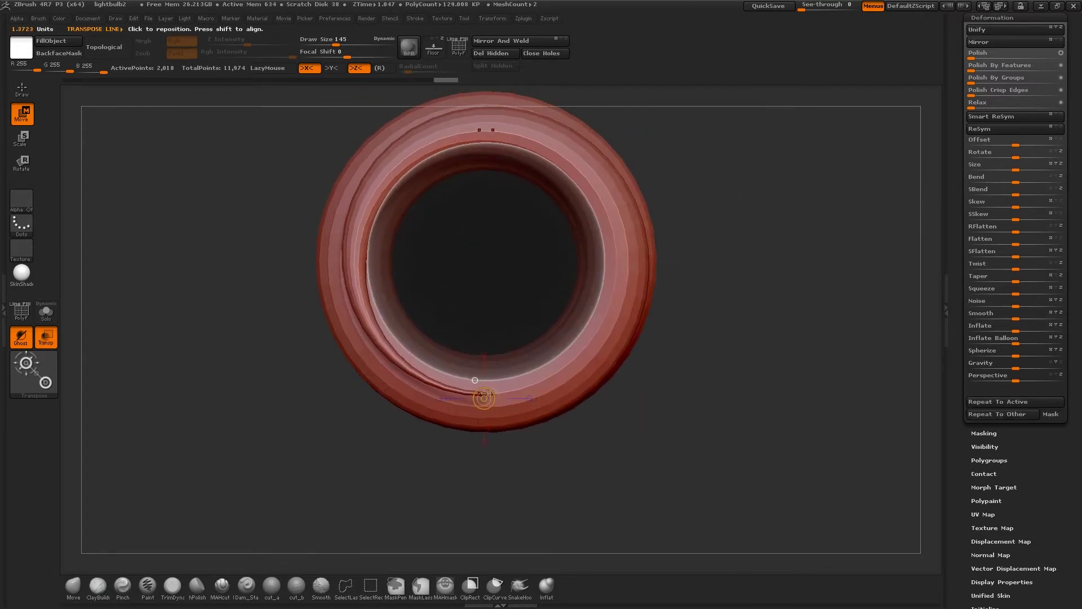
left_click_drag(662, 482, 688, 214)
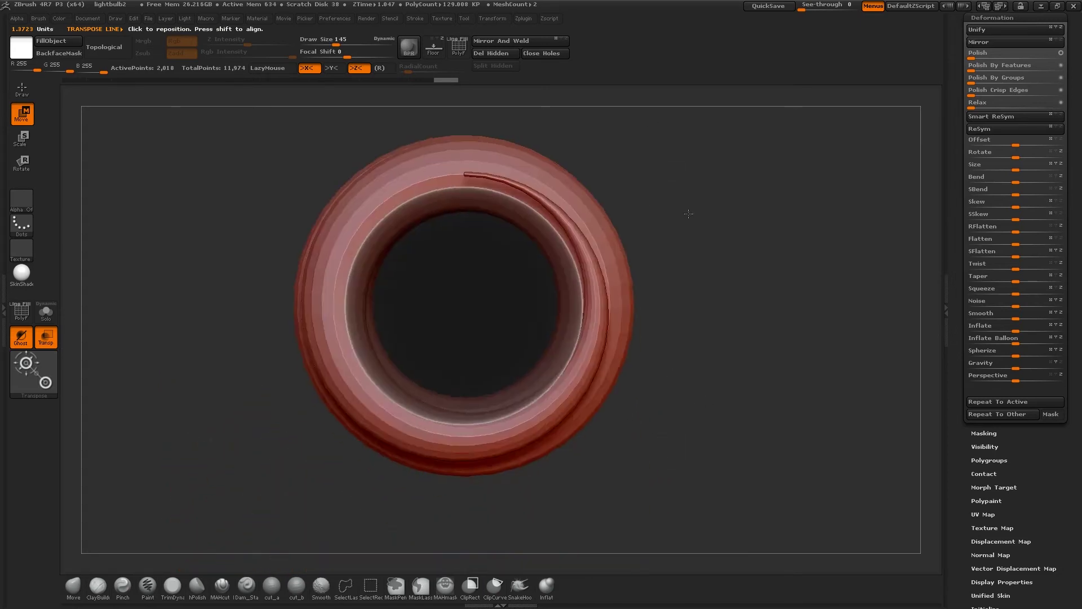
left_click_drag(713, 430, 705, 477)
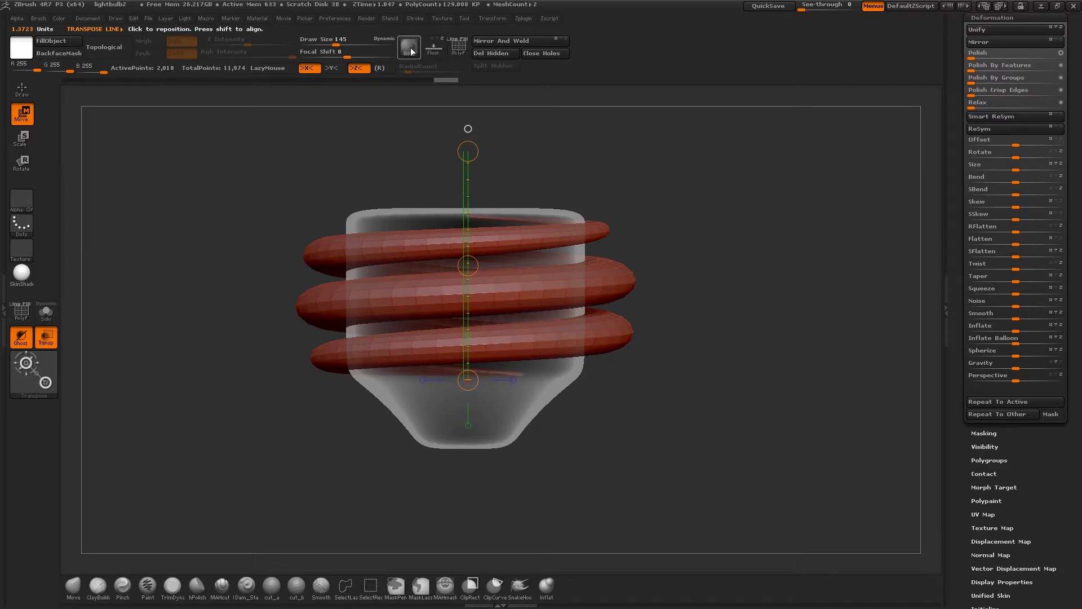
left_click_drag(459, 95, 822, 233)
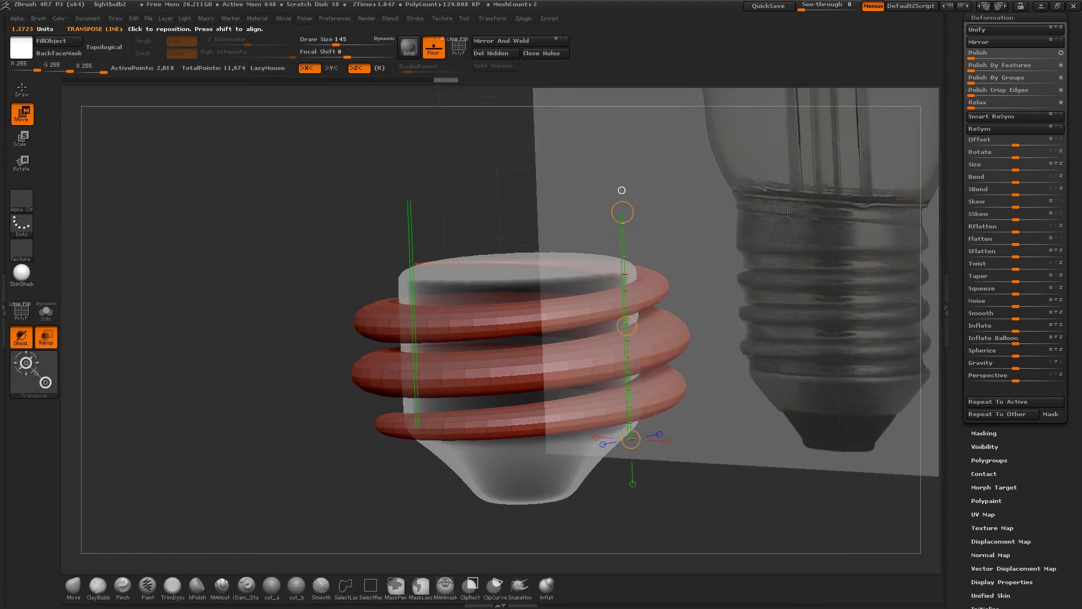
left_click_drag(688, 255, 705, 361)
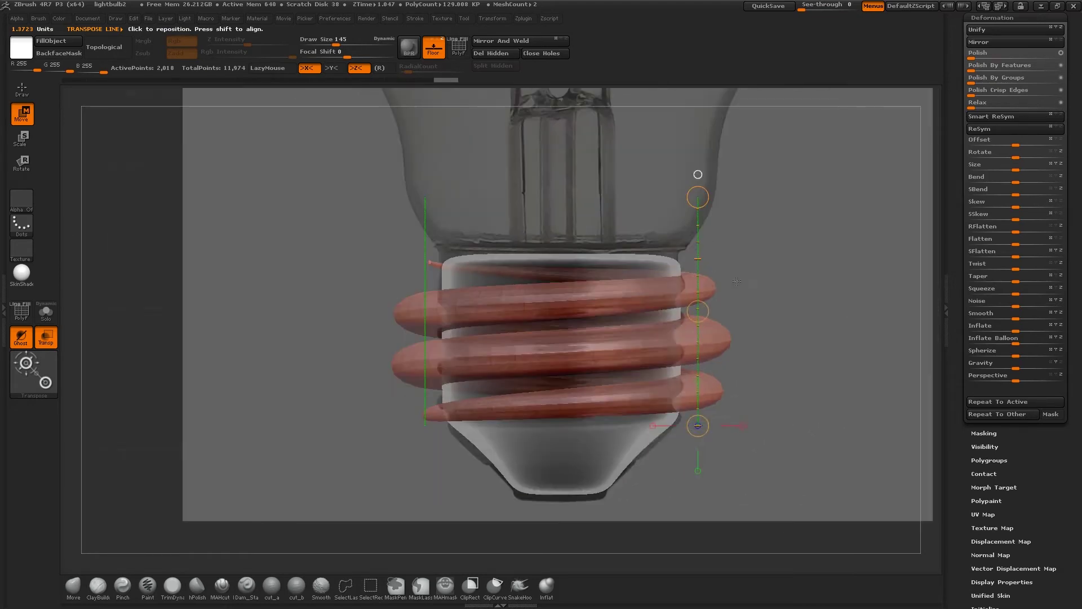
right_click(705, 364)
left_click_drag(772, 205, 695, 190, "alt")
Delete the hidden PM3D_Helix3D_1 subtool and duplicate the remaining PM3D_Helix3D_2
left_click_drag(1075, 65, 1071, 245)
left_click(992, 77)
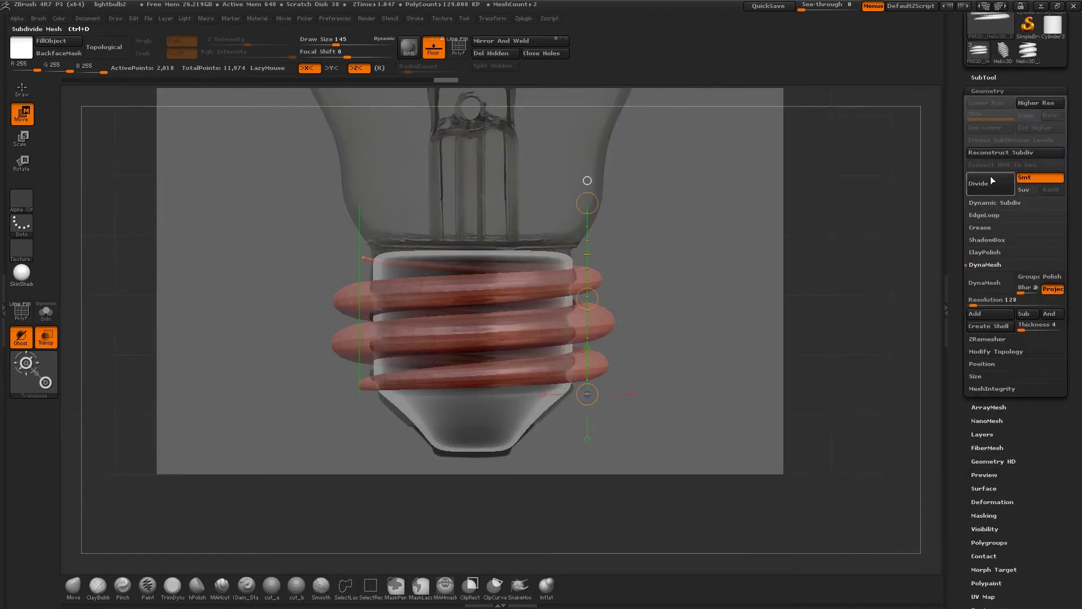
left_click(1007, 150)
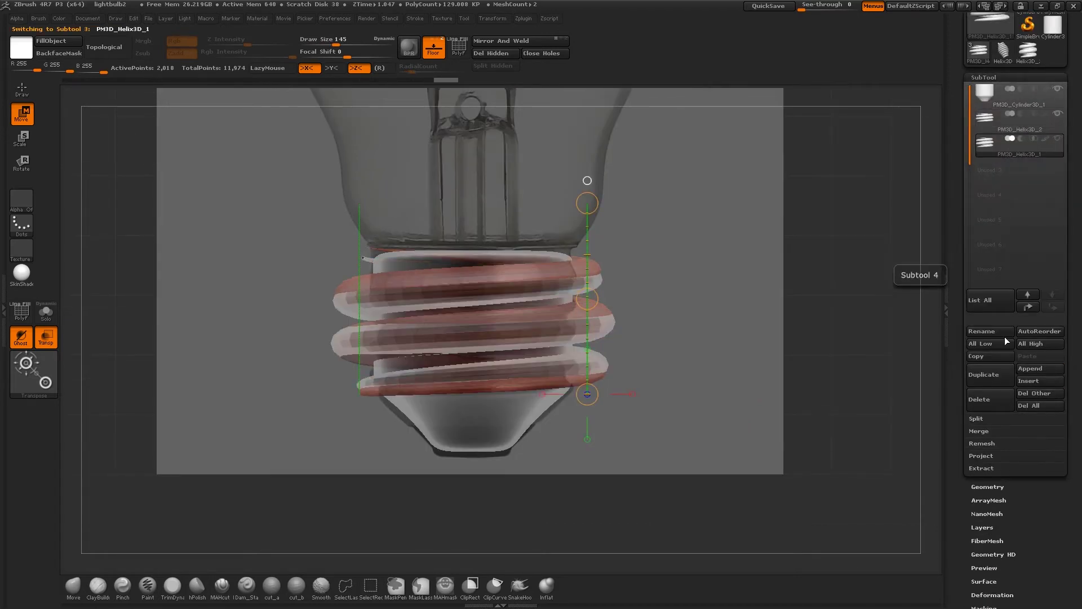
left_click(990, 404)
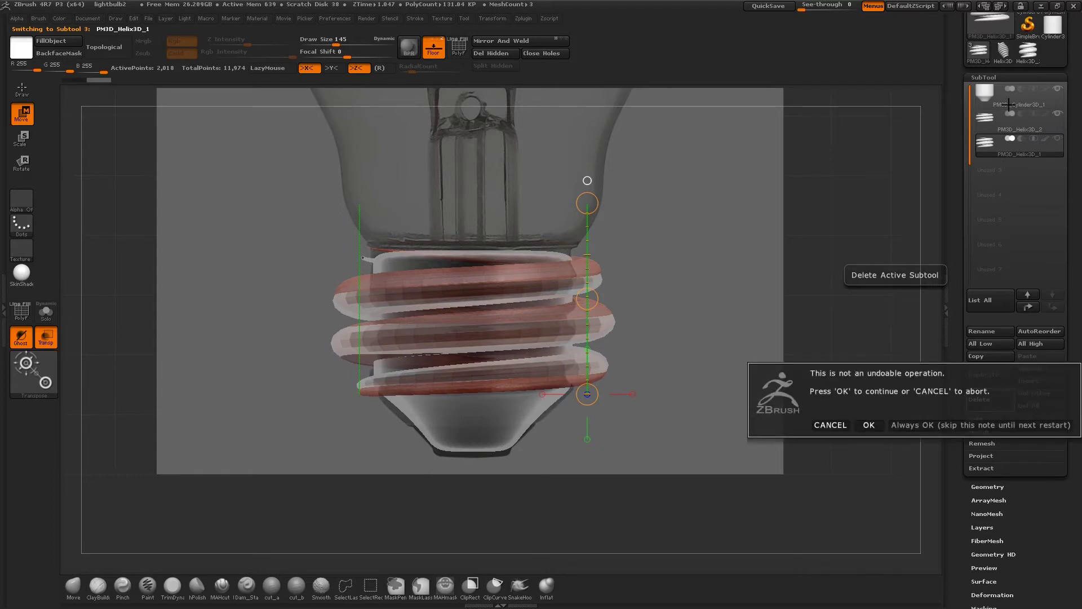
left_click(880, 423)
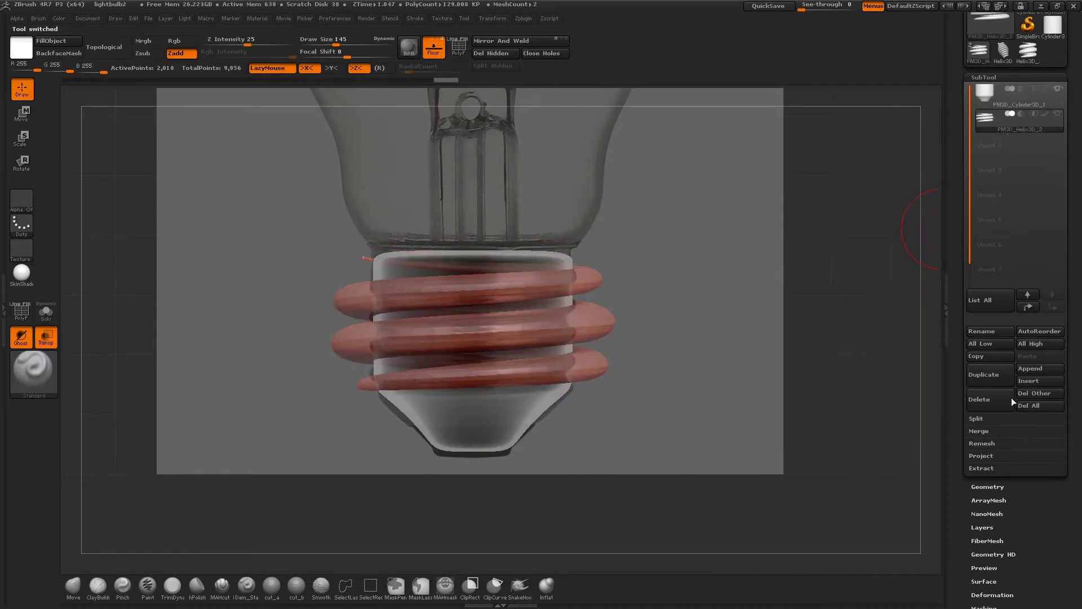
left_click(1000, 378)
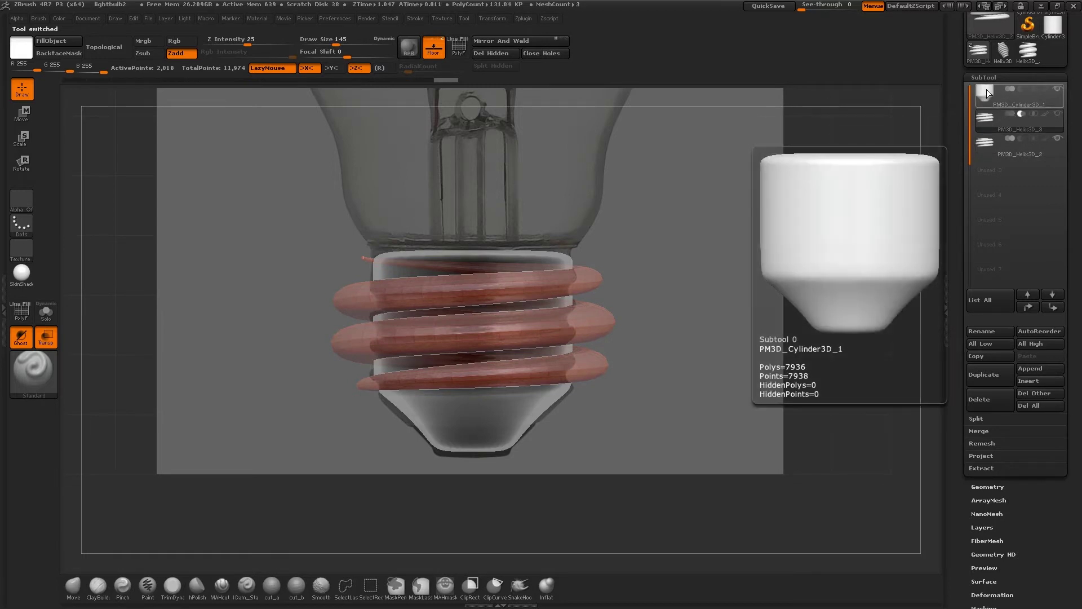
Isolate the new helix copy without the reference image, subdivide it three times to SDiv 4, and open its Geometry settings
left_click(55, 315)
left_click(432, 48)
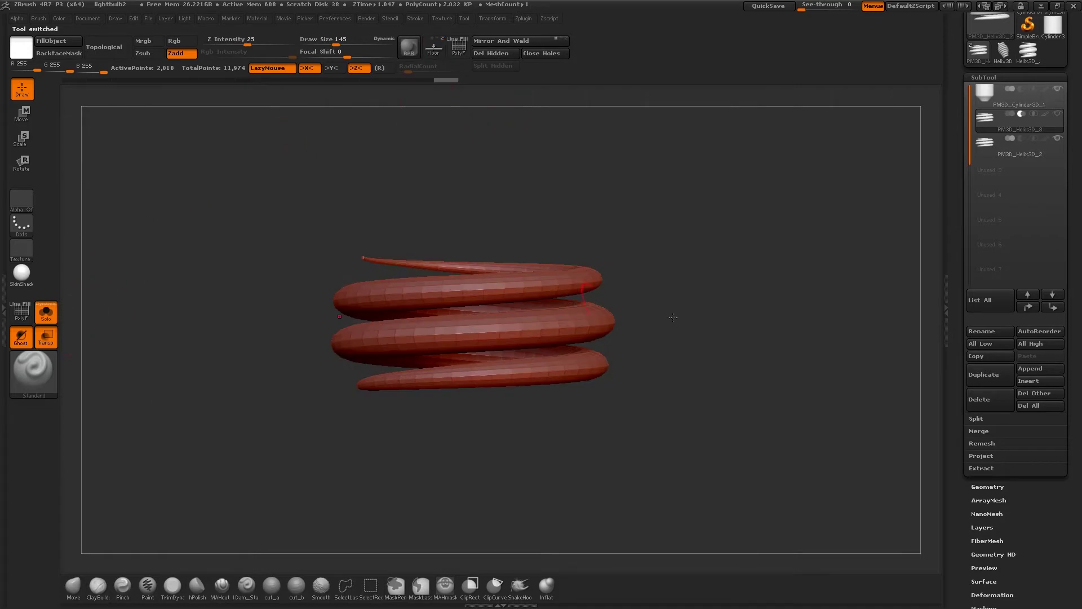
key("ctrl+d")
key("ctrl+d")
key("ctrl+d")
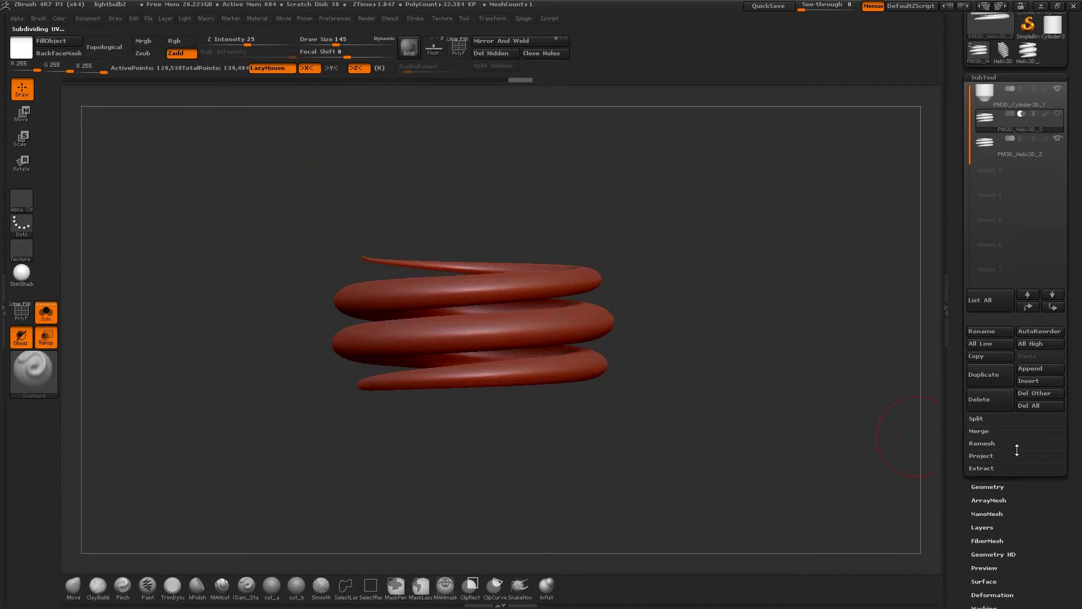
left_click(993, 487)
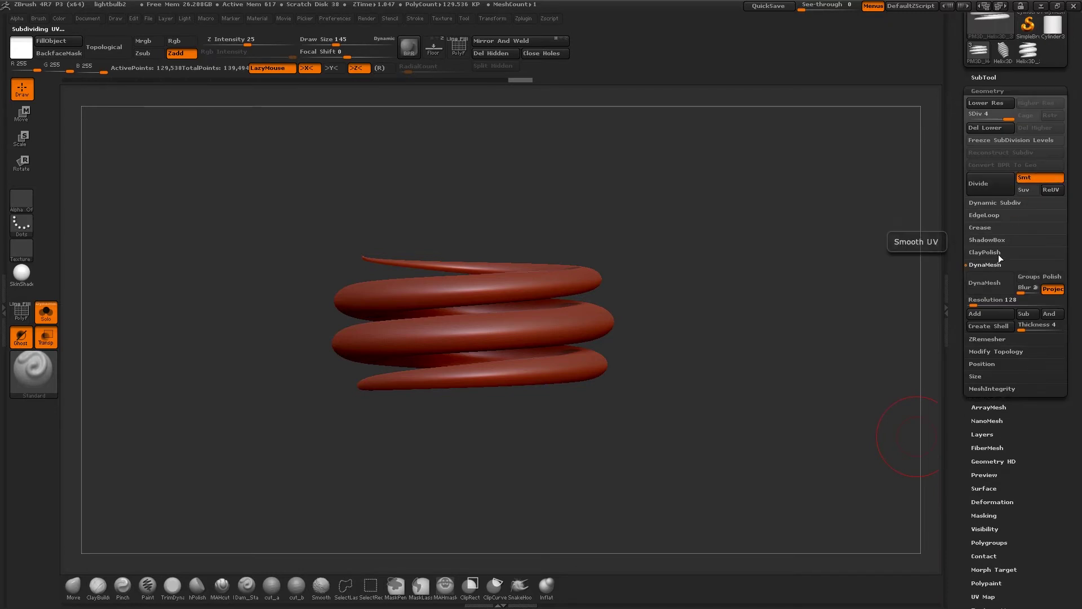
Delete the helix copy's lower subdivision levels and convert it to DynaMesh at resolution 128
left_click(989, 126)
key("shift")
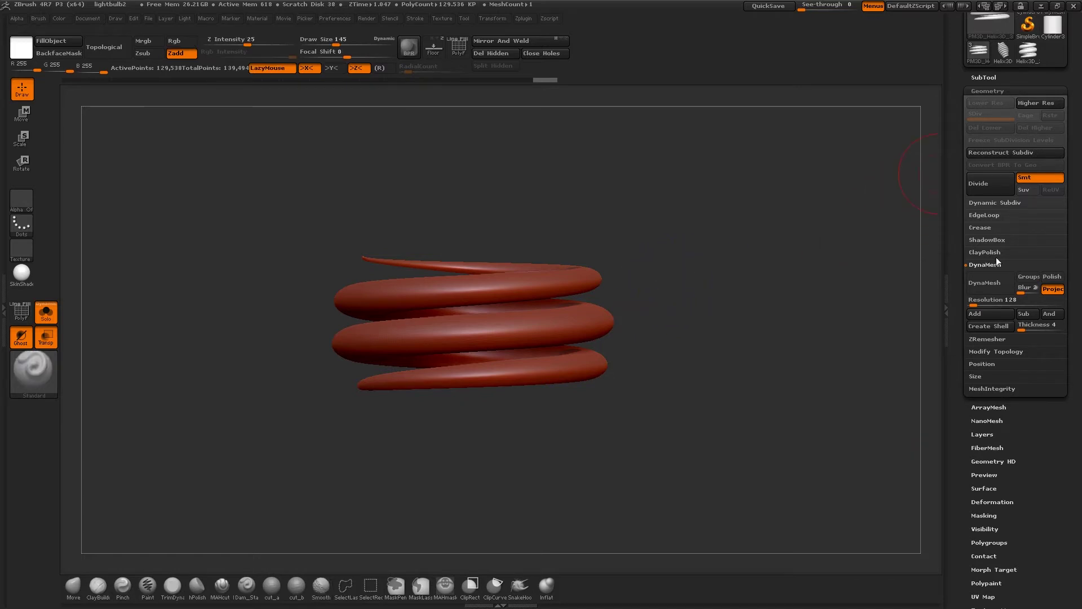
left_click(994, 282)
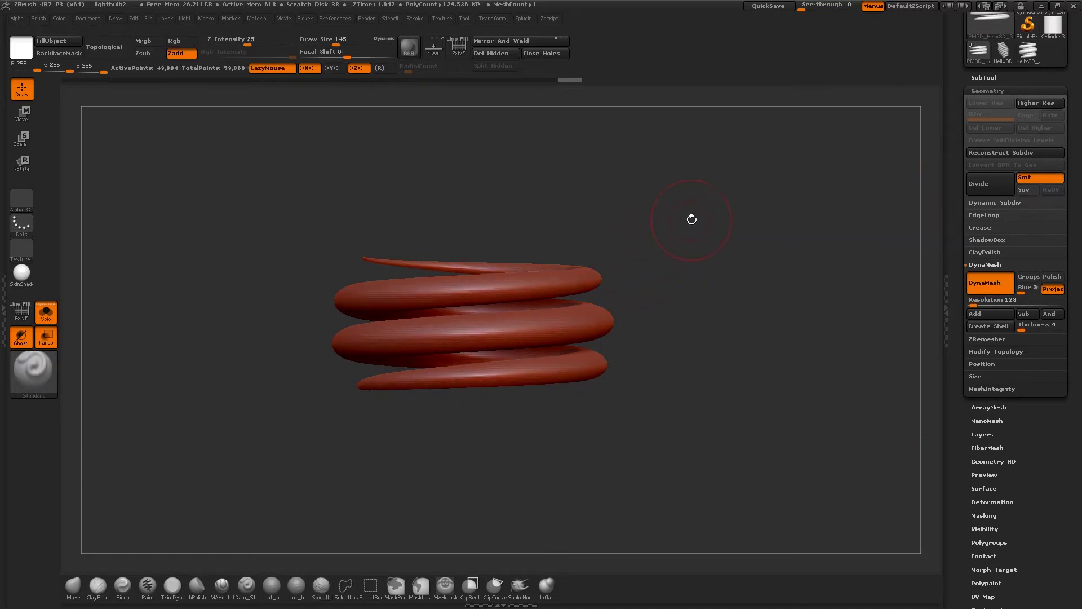
left_click_drag(691, 219, 665, 218)
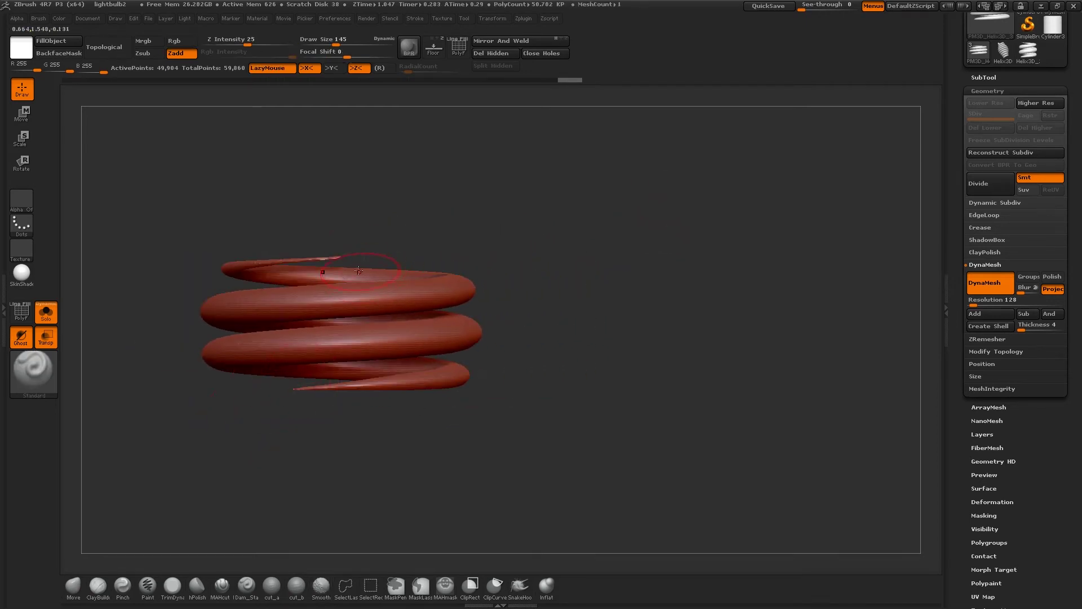
mouse_move(526, 224)
left_mouse_down()
mouse_move(527, 240)
mouse_move(537, 234)
left_mouse_up()
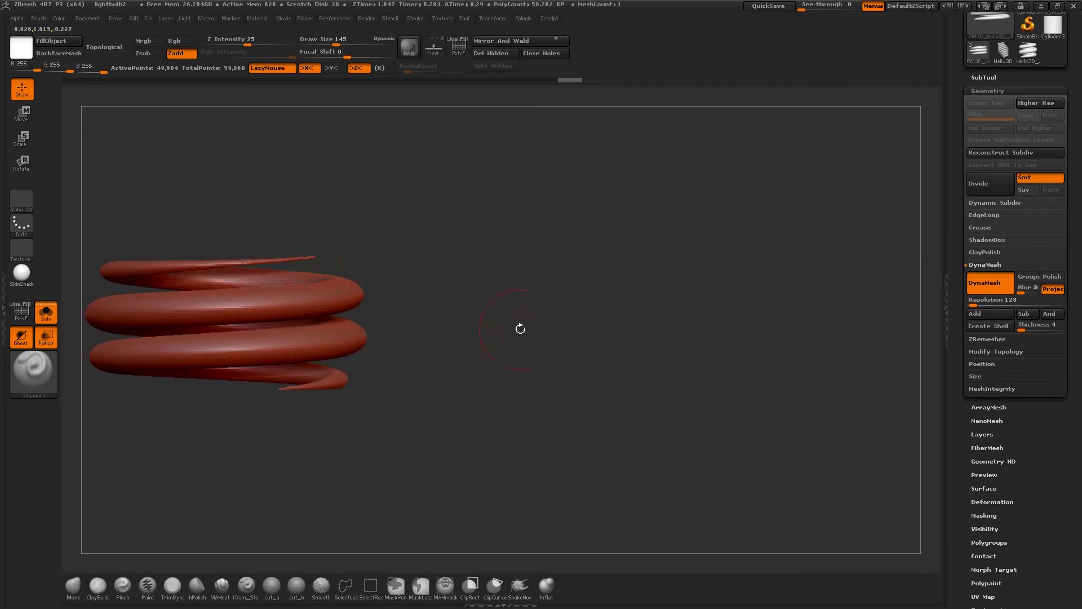
left_click_drag(520, 329, 598, 254)
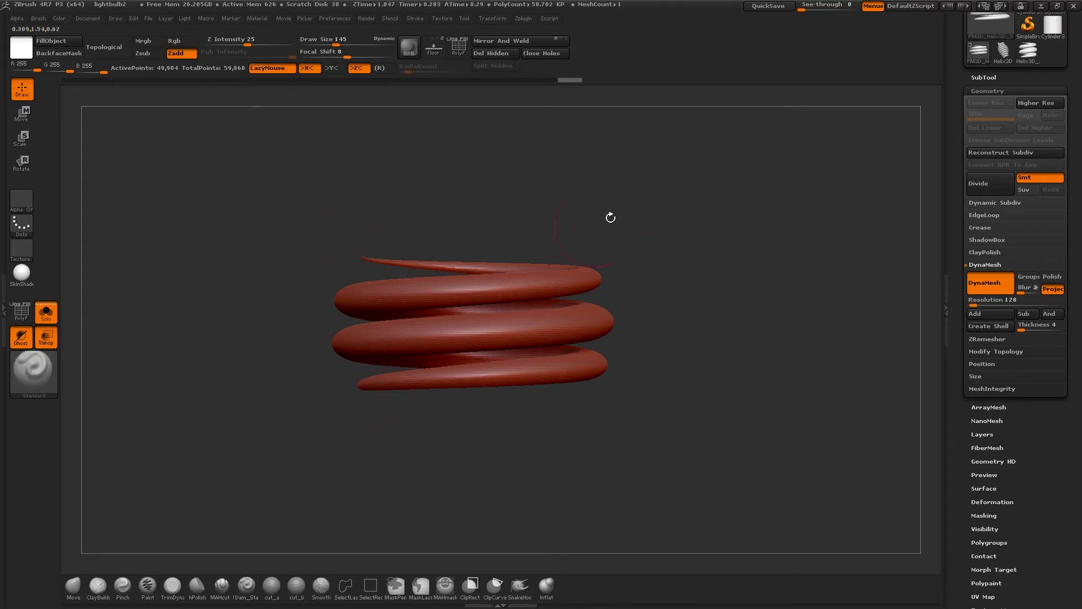
Select the PM3D_Cylinder3D_1 subtool and open its Geometry settings
left_click(983, 77)
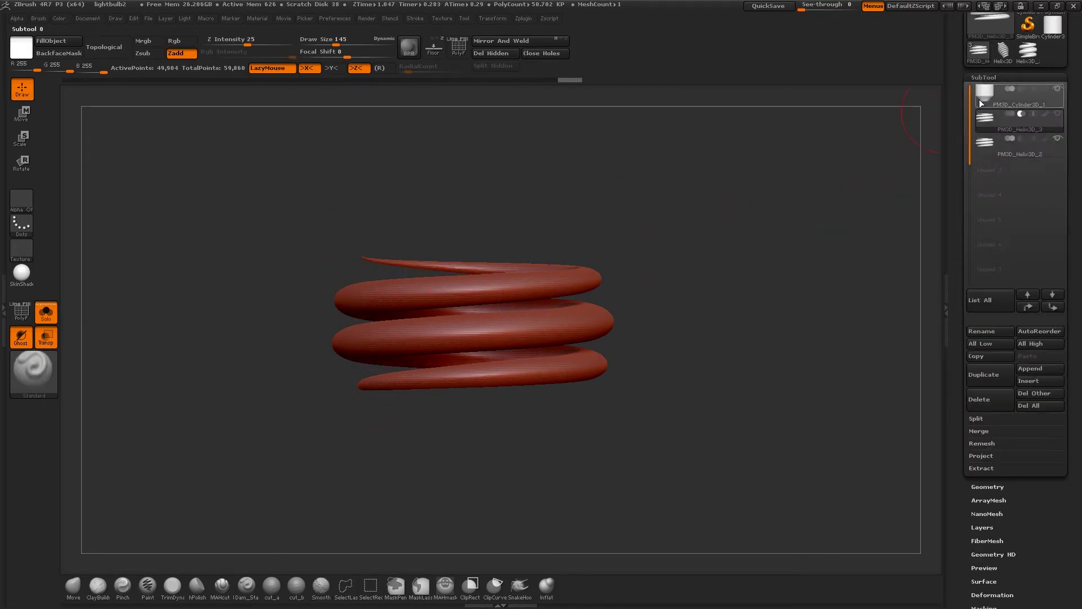
left_click(981, 94)
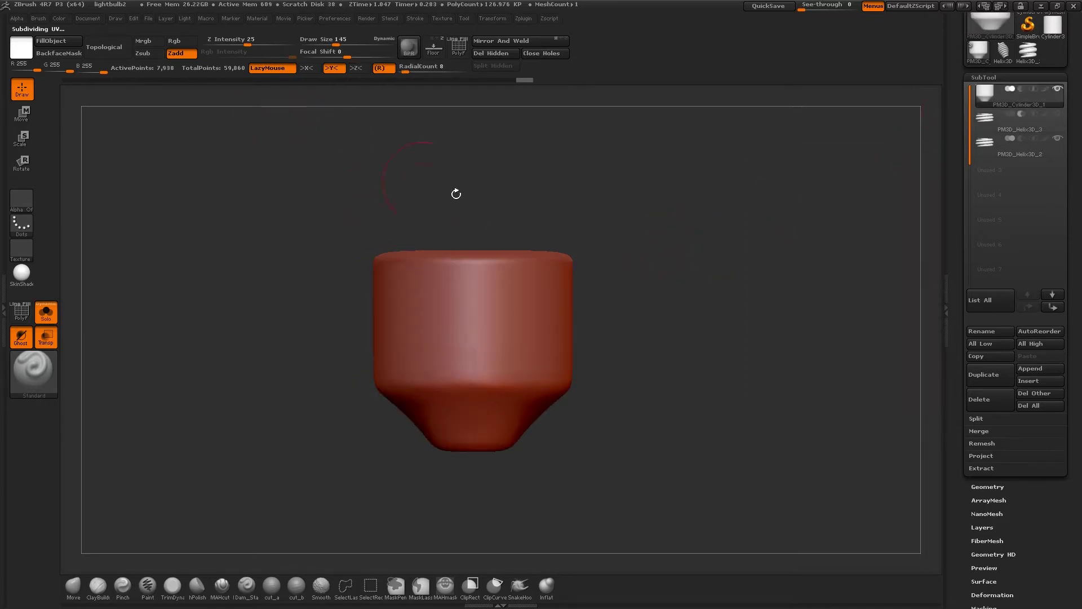
left_click_drag(1000, 521, 994, 483)
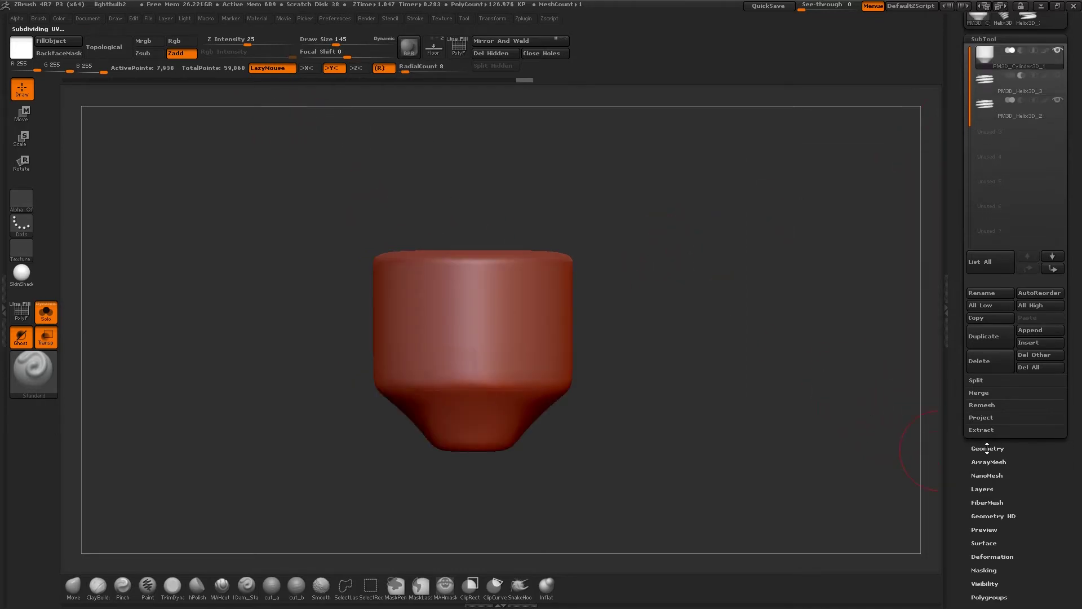
left_click(987, 448)
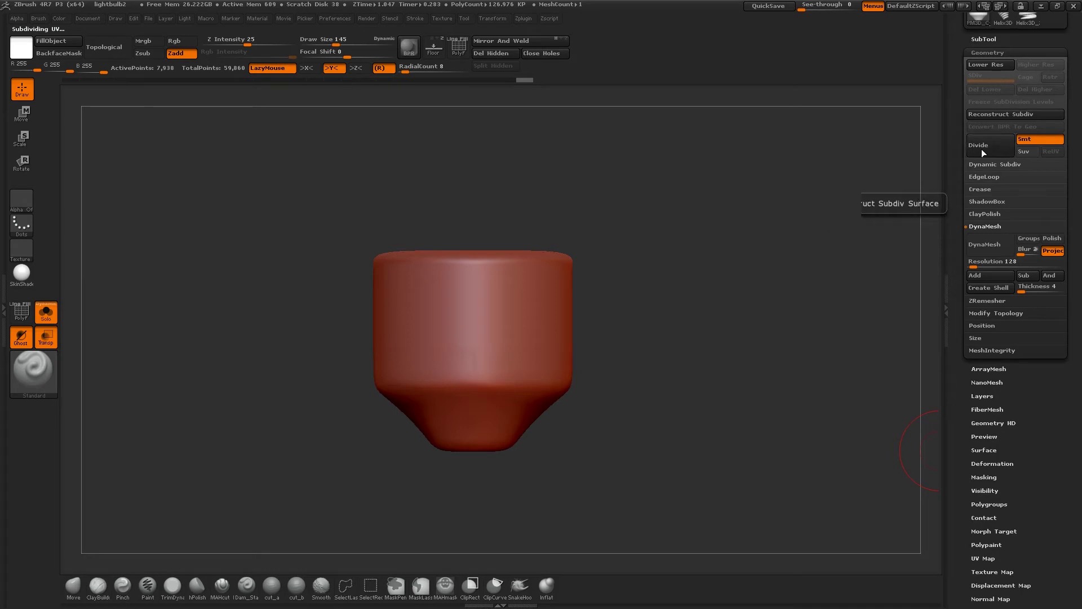
Try to convert the cylinder to DynaMesh at resolution 128 with its dynamic subdivision unapplied, and undo it
left_click(1000, 242)
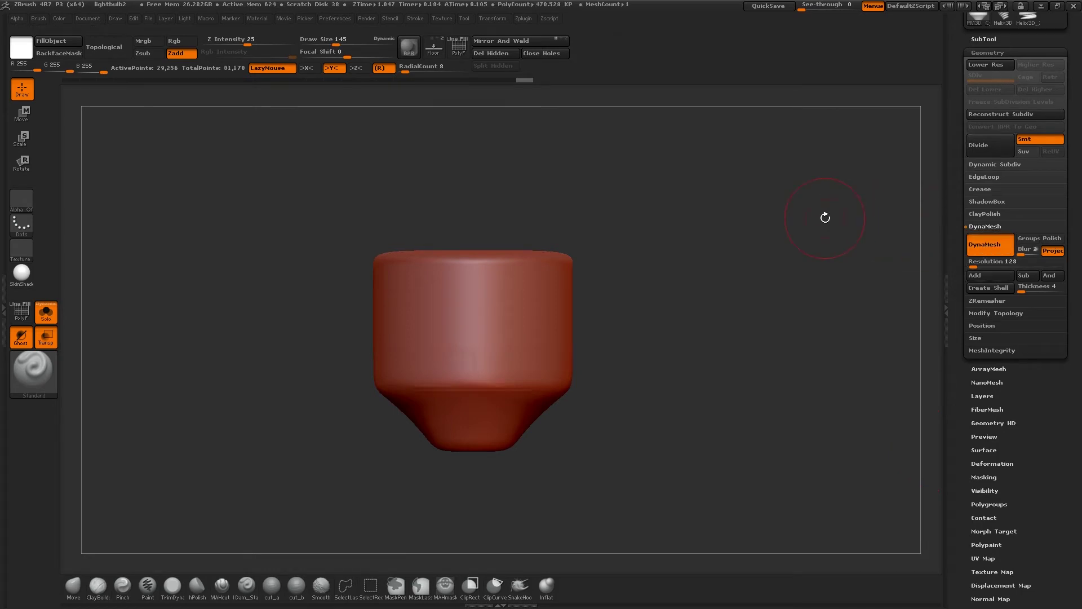
mouse_move(742, 253)
left_mouse_down()
mouse_move(742, 268)
mouse_move(742, 254)
left_mouse_up()
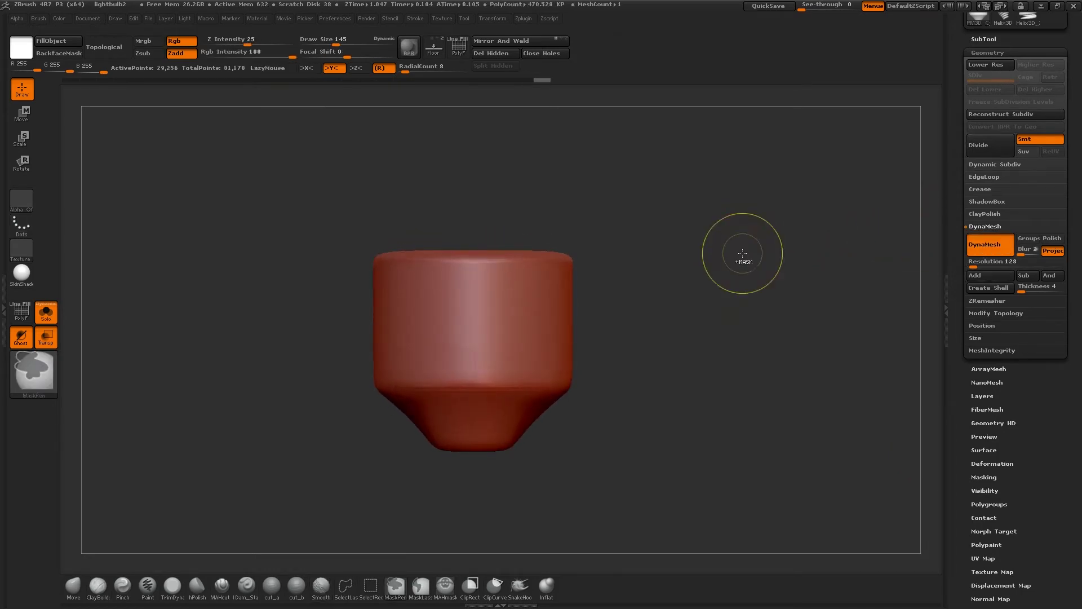
key("ctrl+z")
Apply the cylinder's dynamic subdivision, delete its lower levels and convert it to DynaMesh at resolution 128
left_click(994, 165)
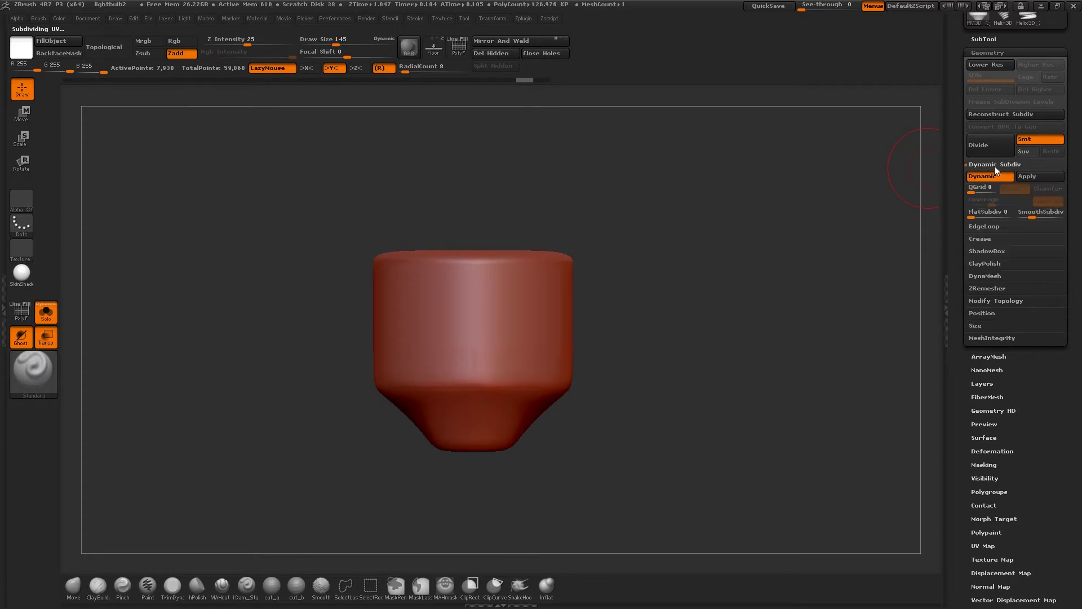
left_click(1061, 178)
left_click(992, 101)
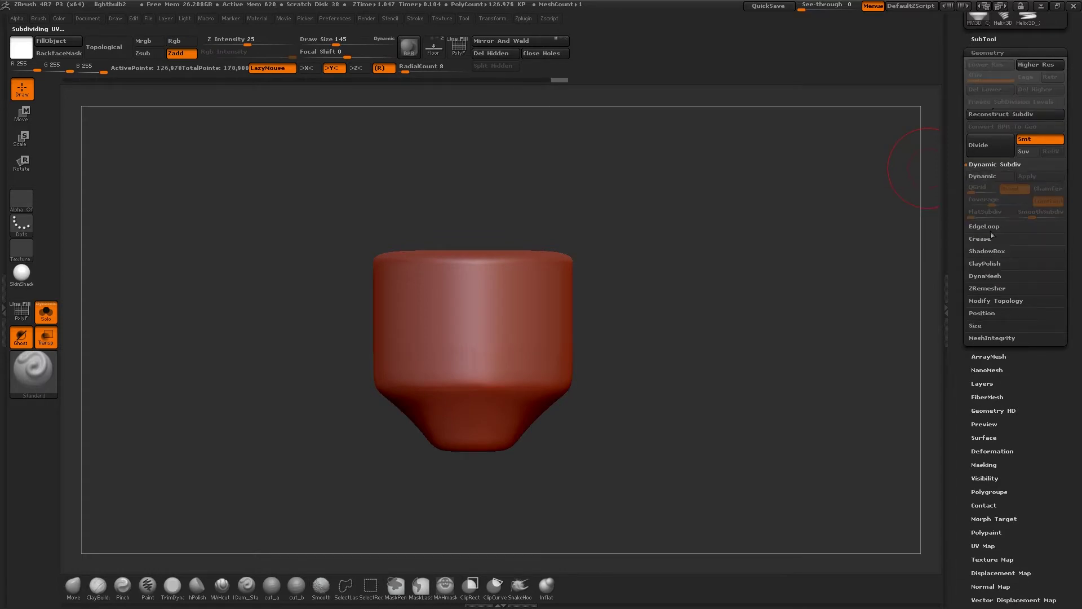
left_click(996, 276)
left_click(996, 248)
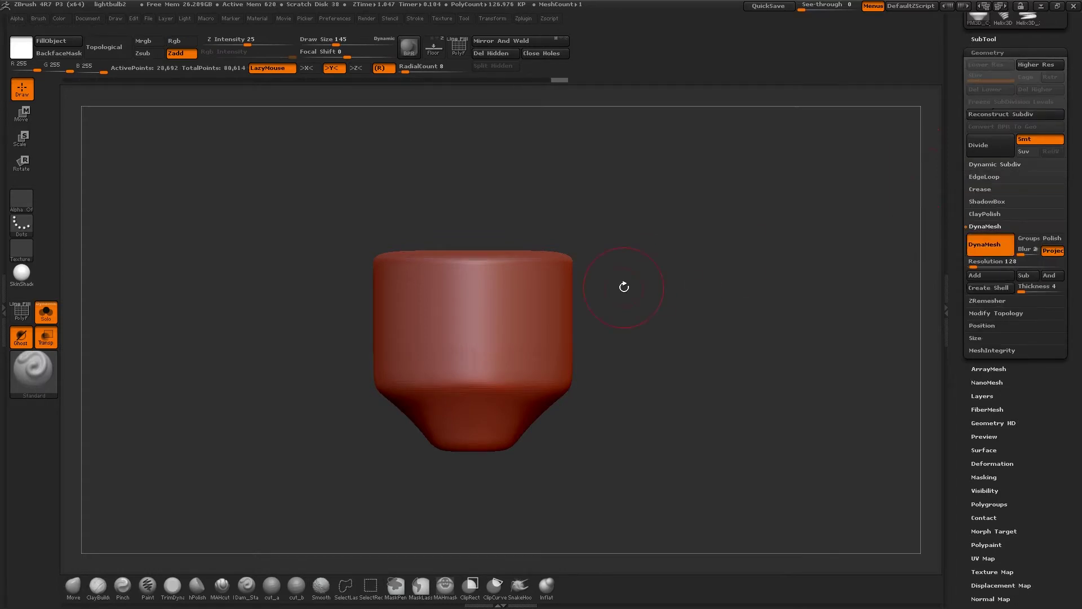
mouse_move(669, 268)
left_mouse_down()
mouse_move(665, 289)
mouse_move(667, 270)
left_mouse_up()
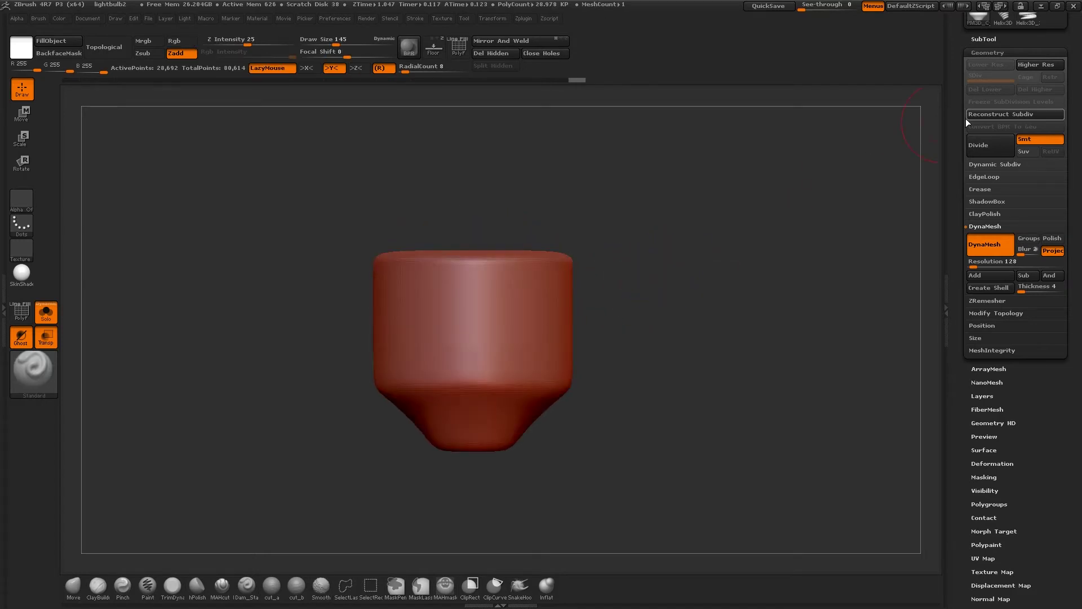
Save the project over the existing lightbulb2 file in the Tutorials folder
left_click(984, 38)
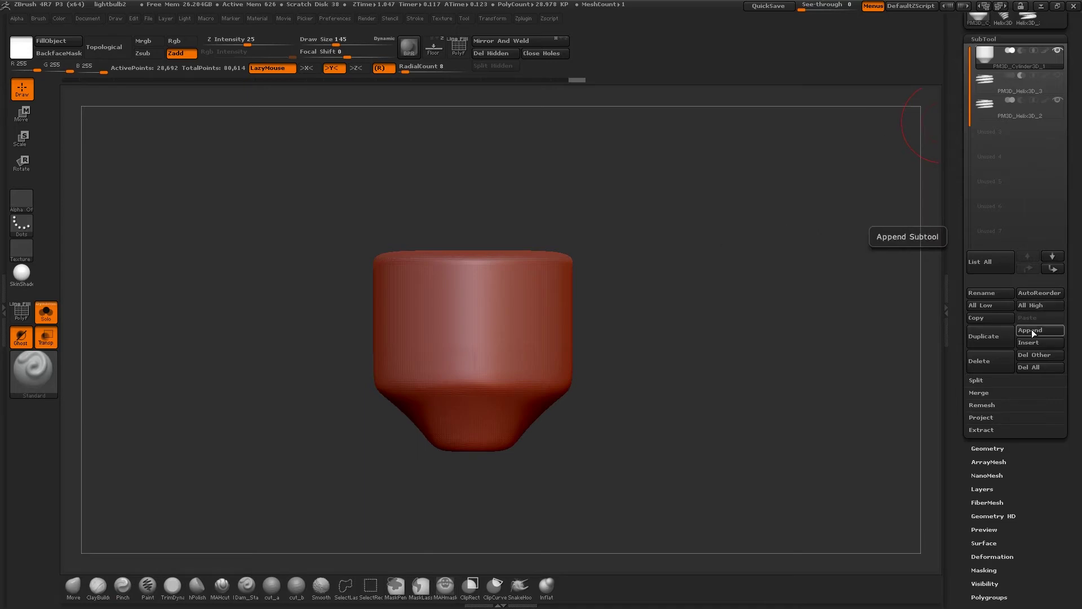
key("ctrl+s")
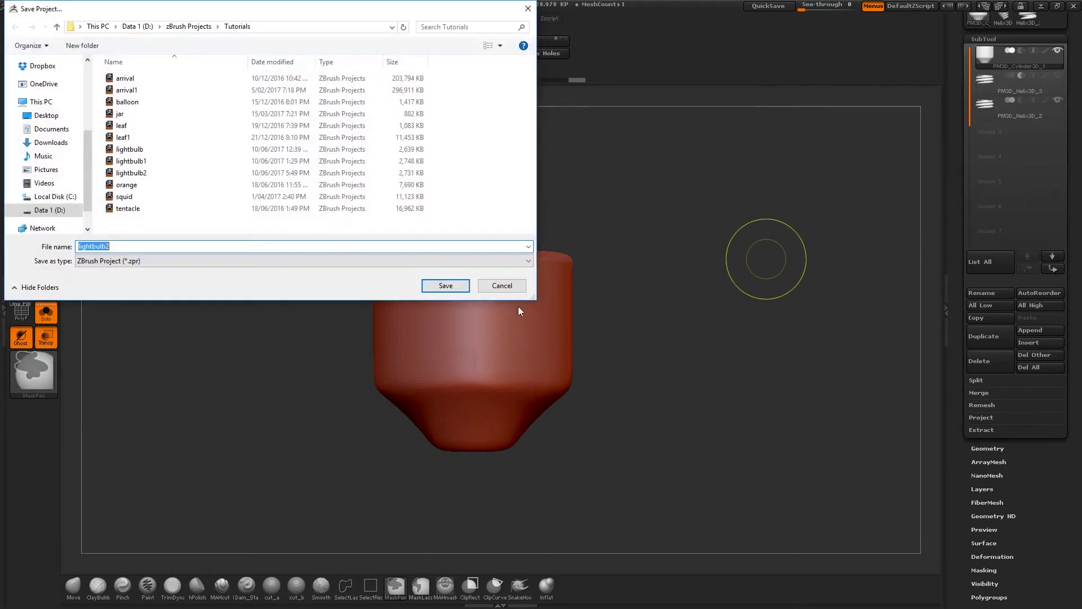
left_click(456, 285)
left_click(596, 302)
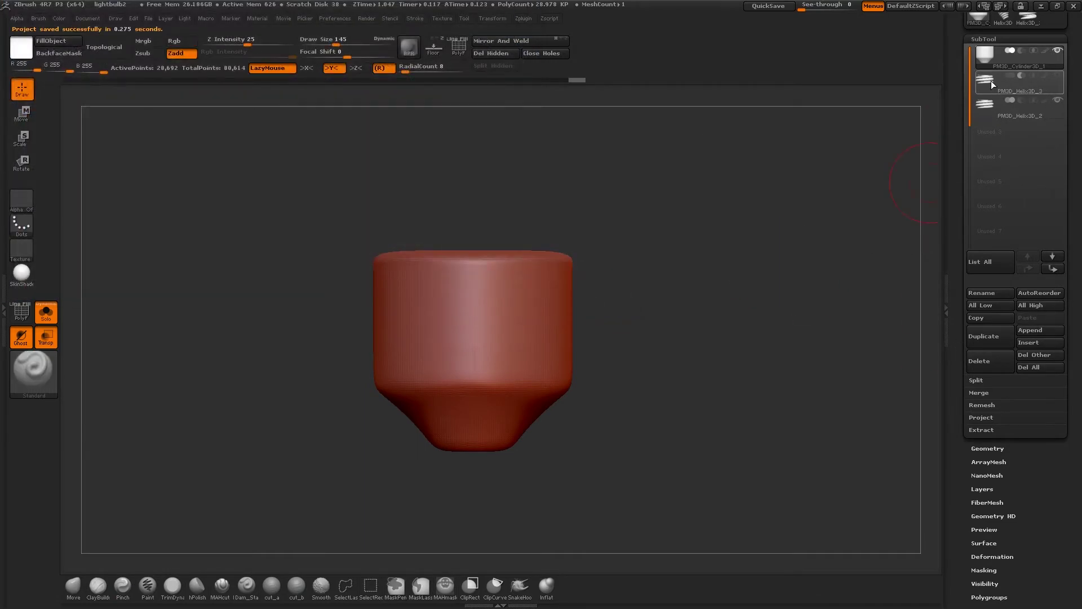
Merge the cylinder down with the subtractive PM3D_Helix3D_3 and update the DynaMesh to carve the thread grooves
mouse_move(990, 76)
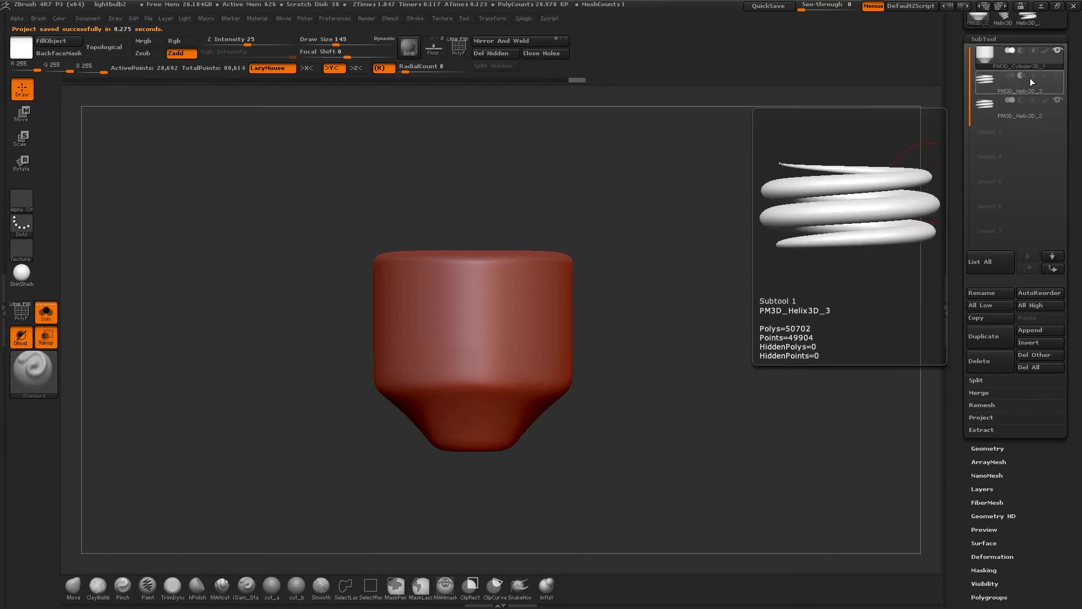
left_click(992, 394)
left_click(990, 404)
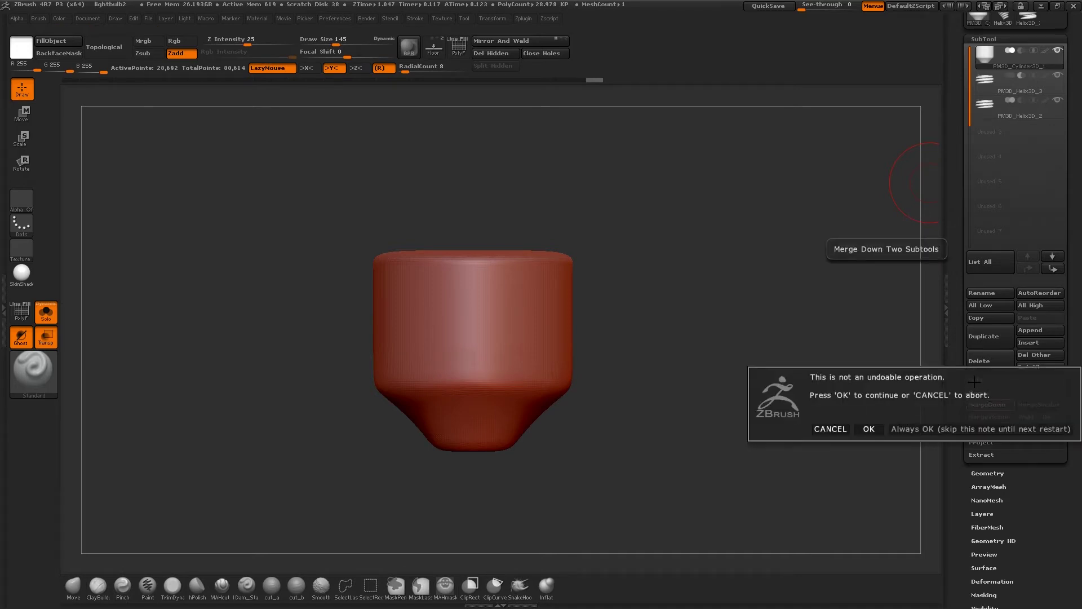
left_click(868, 429)
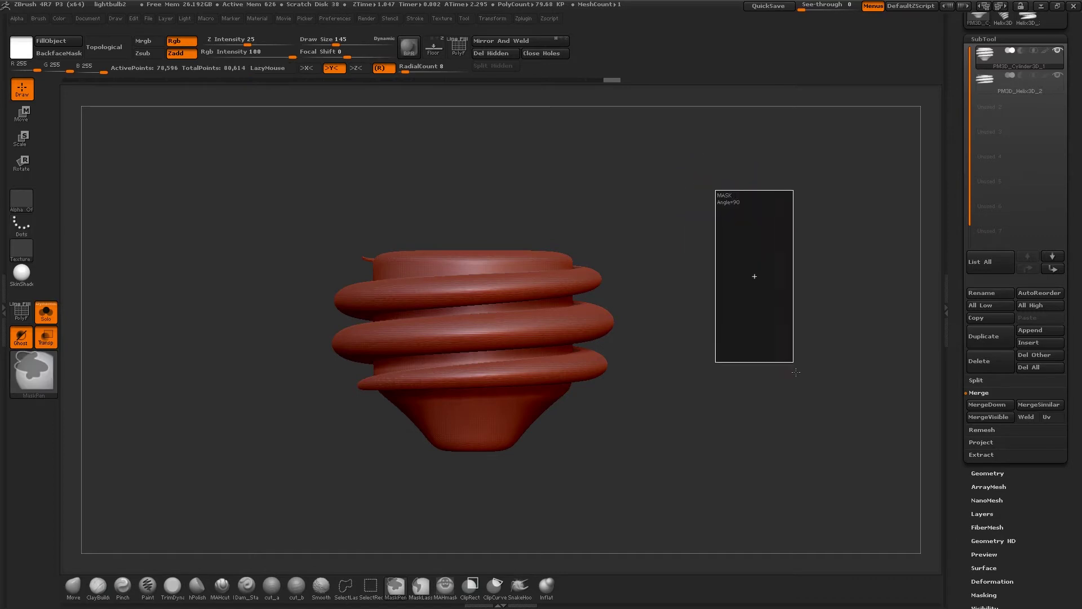
mouse_move(712, 247)
left_mouse_down()
mouse_move(694, 265)
mouse_move(708, 236)
mouse_move(678, 251)
mouse_move(698, 244)
mouse_move(621, 252)
mouse_move(642, 256)
mouse_move(649, 229)
mouse_move(674, 218)
mouse_move(638, 190)
left_mouse_up()
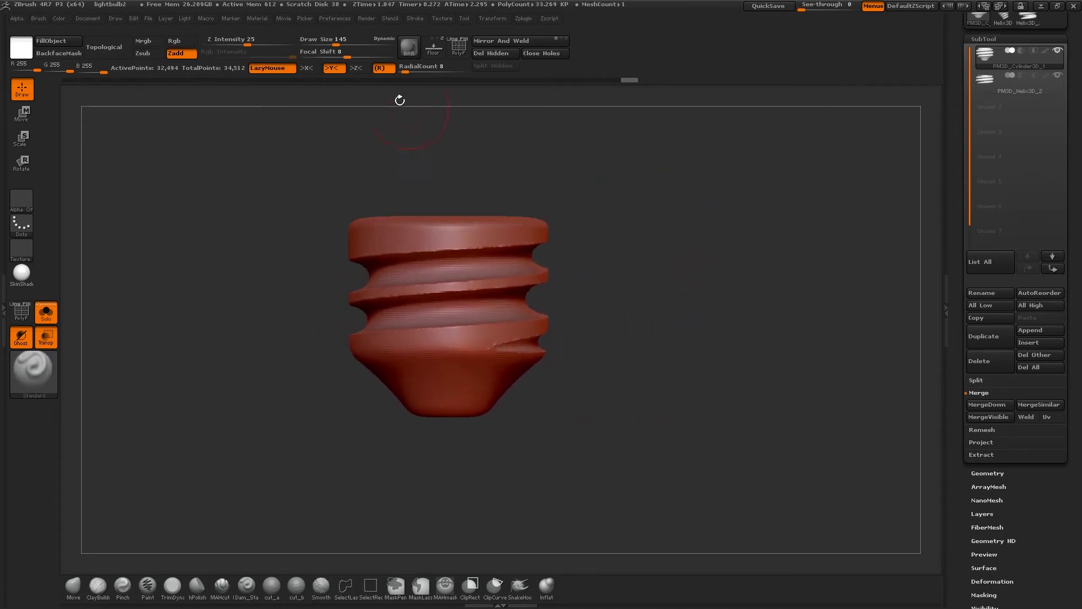
Compare the carved threads with the reference image, then examine the groove edges and the mesh wireframe from several angles
left_click(433, 52)
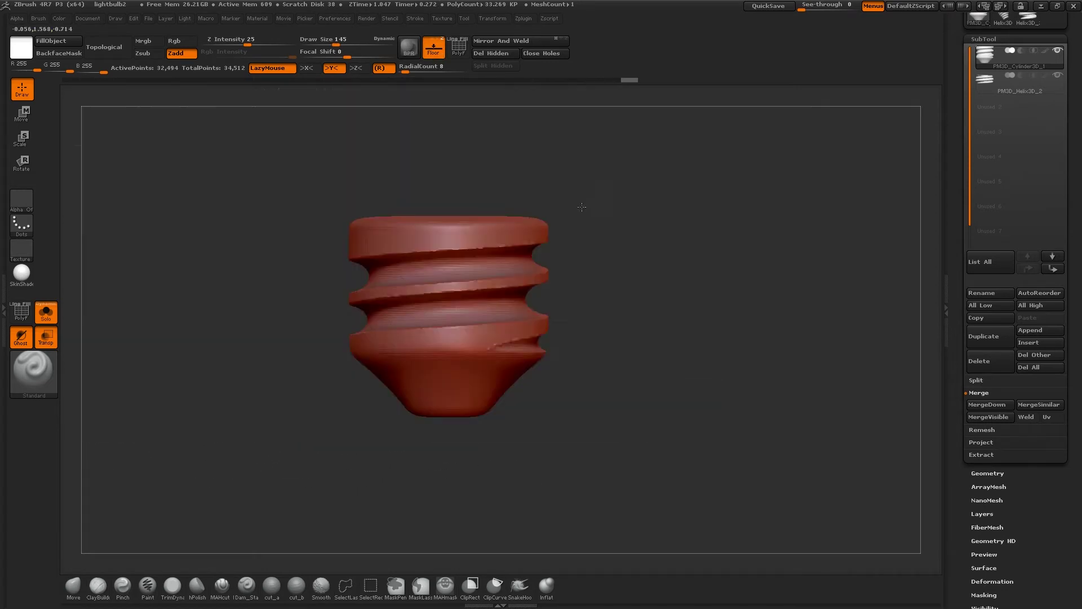
left_click_drag(582, 207, 555, 206)
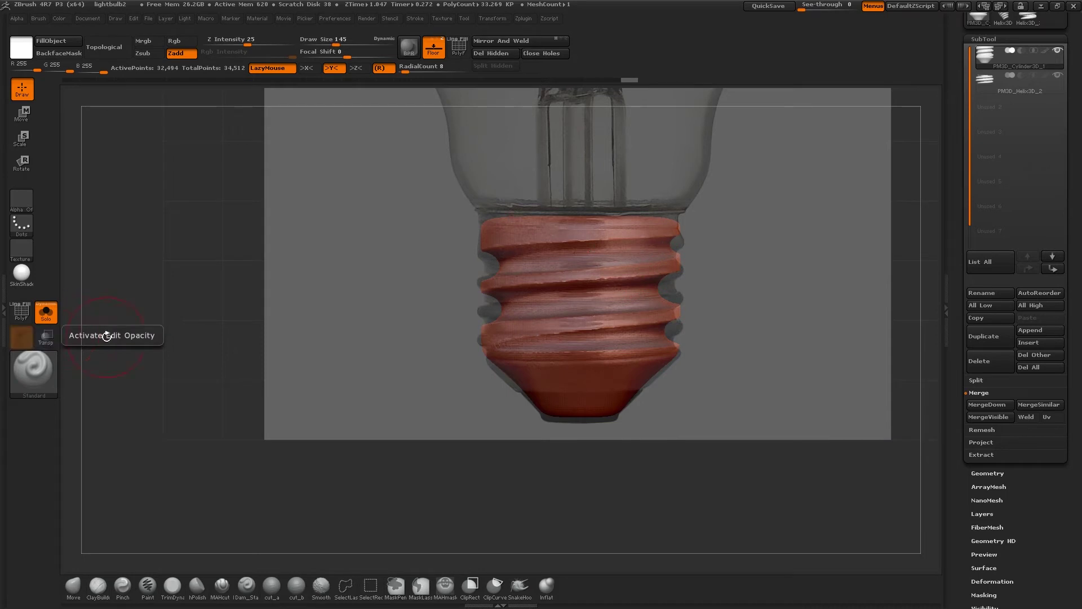
key("shift+p")
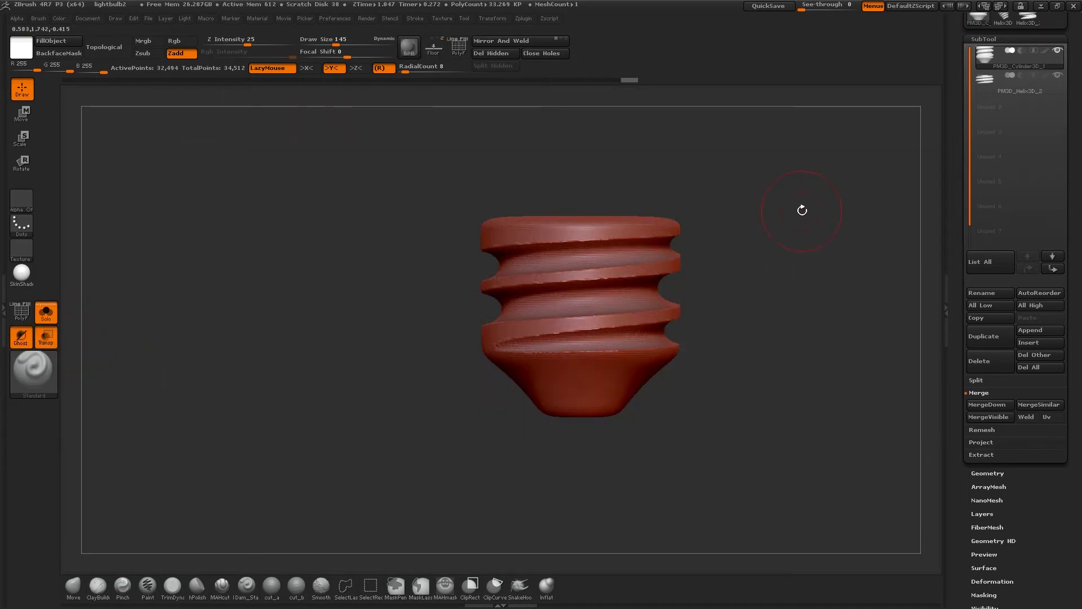
mouse_move(799, 207)
left_mouse_down()
mouse_move(720, 225)
mouse_move(757, 244)
mouse_move(756, 261)
mouse_move(756, 244)
mouse_move(748, 275)
mouse_move(710, 283)
mouse_move(756, 279)
mouse_move(708, 299)
mouse_move(674, 256)
mouse_move(667, 286)
mouse_move(673, 331)
mouse_move(784, 344)
left_mouse_up()
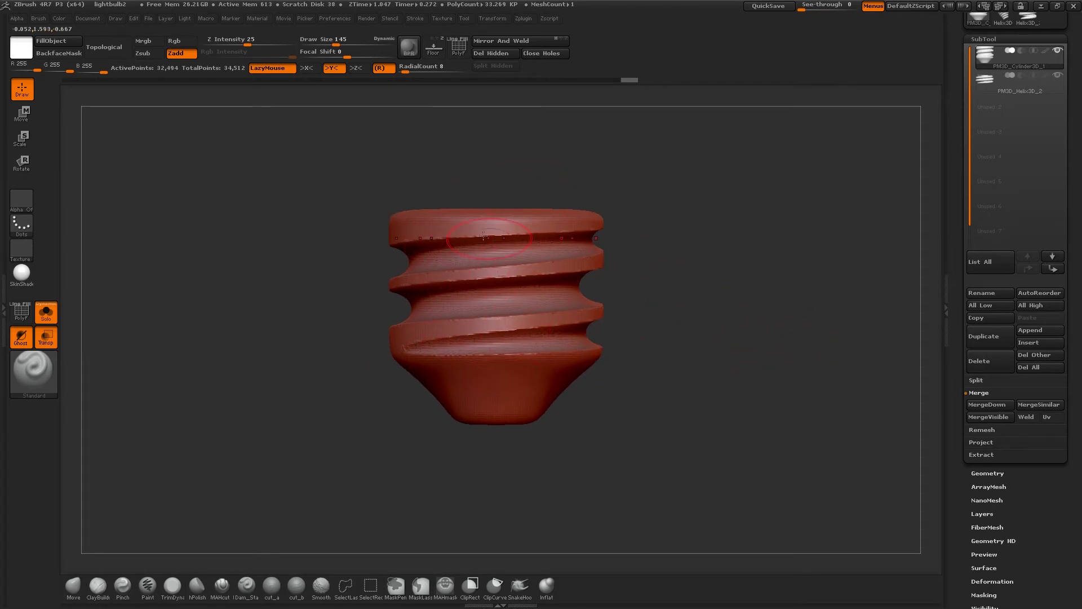
left_click_drag(689, 294, 366, 258)
mouse_move(446, 265)
left_mouse_down("alt")
mouse_move(674, 265)
mouse_move(648, 262)
left_mouse_up("alt")
key("shift+f")
key("shift+f")
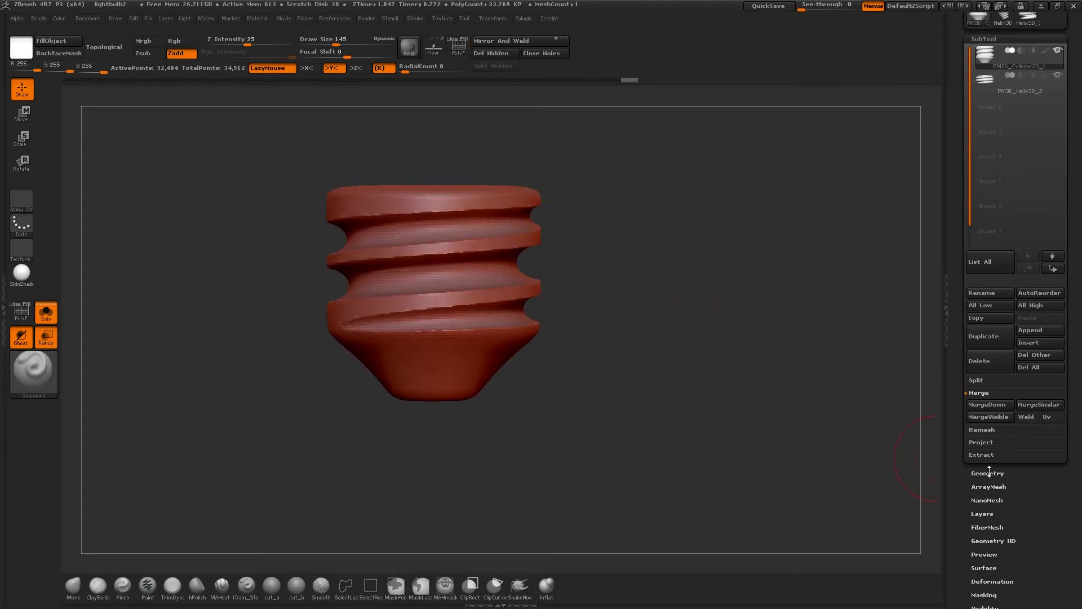
Smooth the sharp edges of the carved screw threads with a Polish deformation
left_click(988, 473)
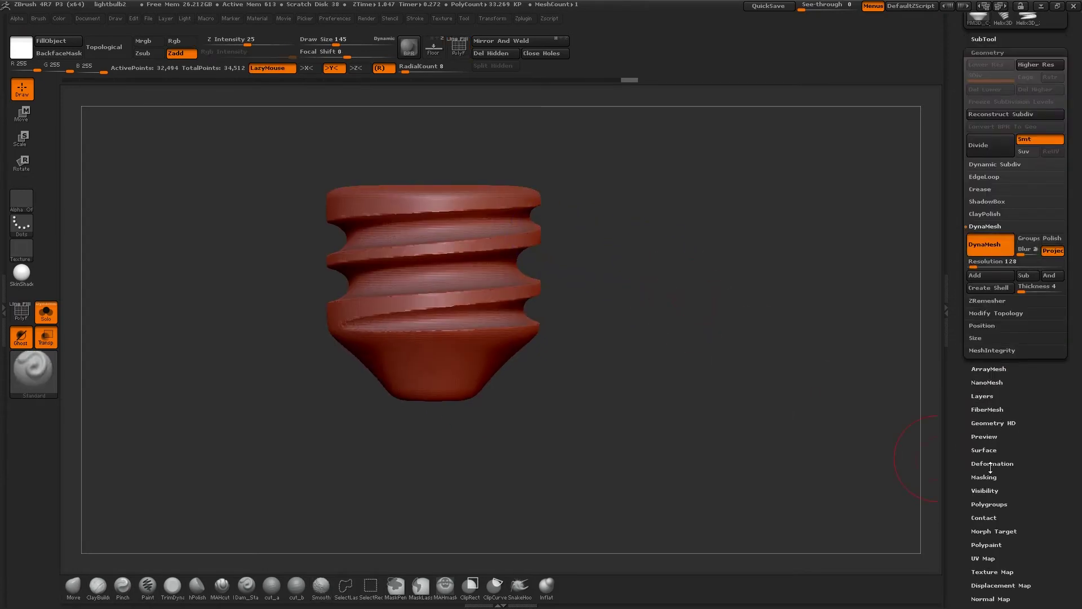
left_click(991, 464)
left_click(1065, 209)
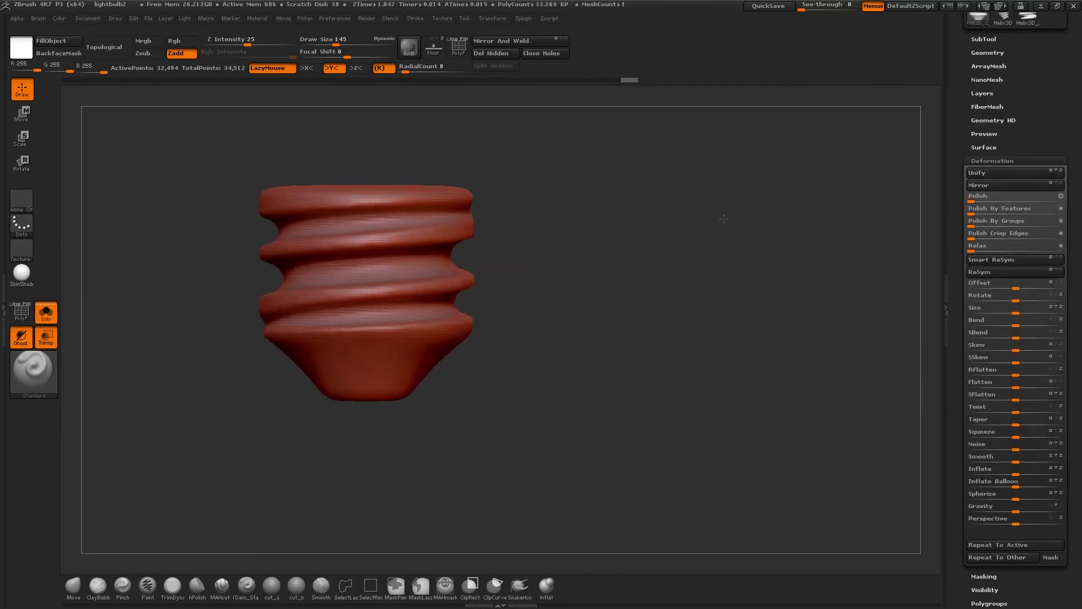
mouse_move(724, 218)
left_mouse_down()
mouse_move(742, 222)
mouse_move(719, 272)
left_mouse_up()
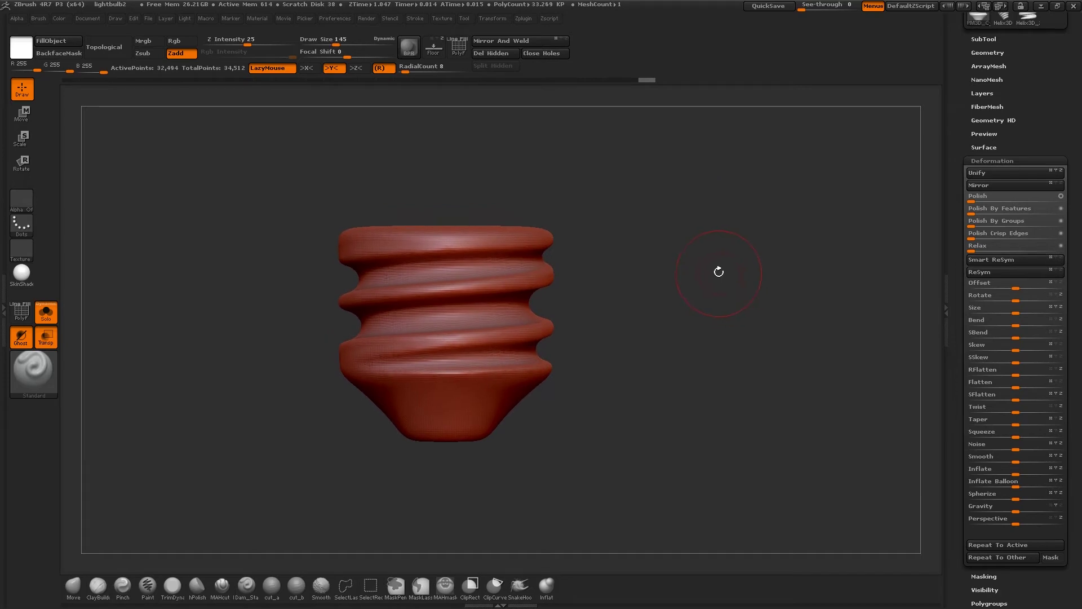
Turn off DynaMesh and symmetry, then ZRemesh the threaded base at half the polygon count with Adapt disabled
left_click(981, 38)
left_click(993, 473)
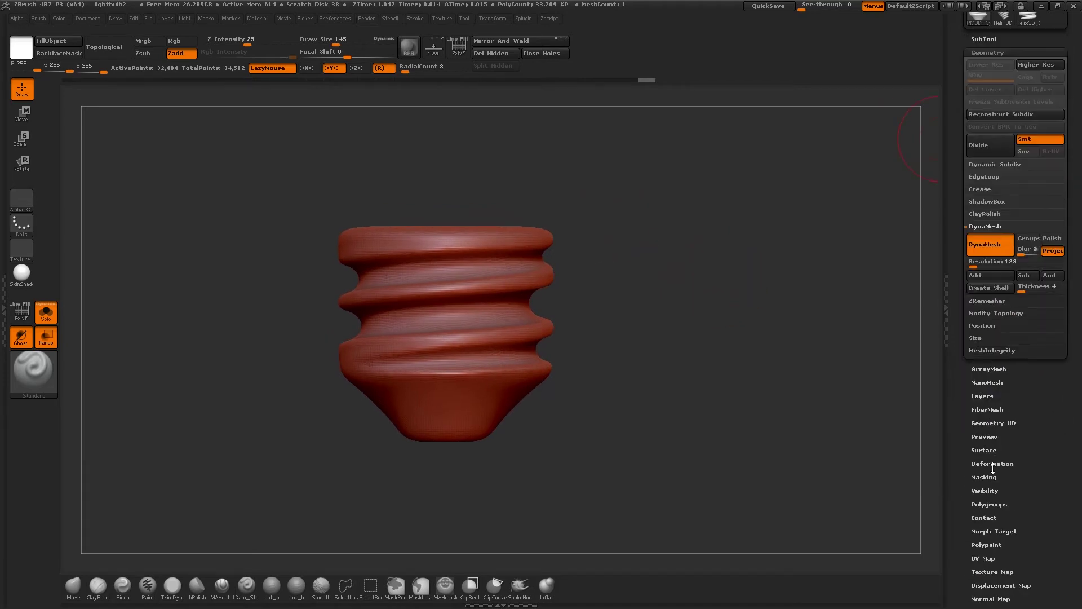
left_click(989, 246)
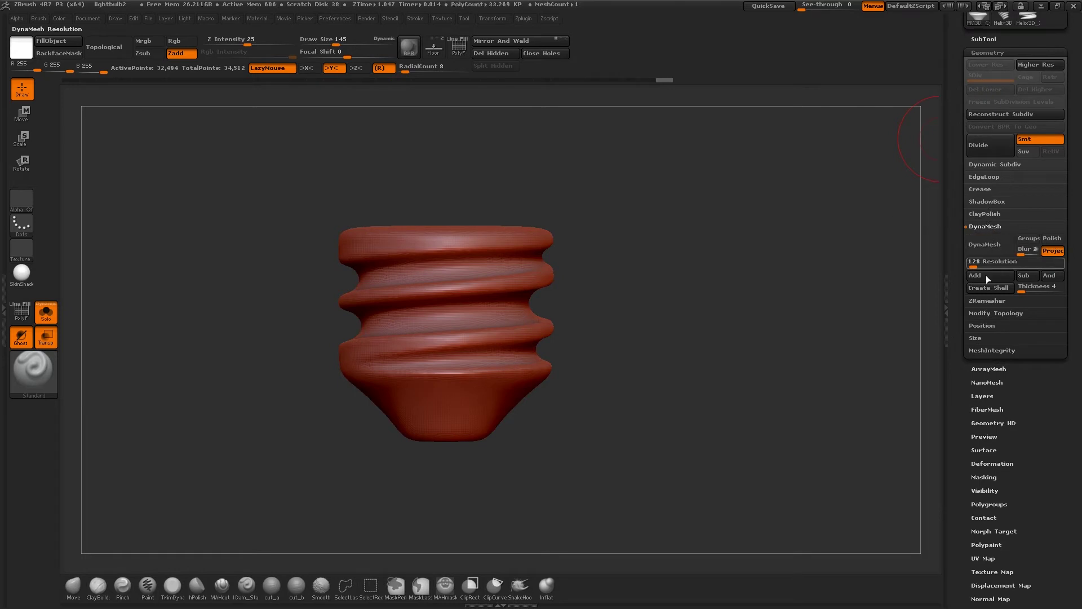
left_click(987, 300)
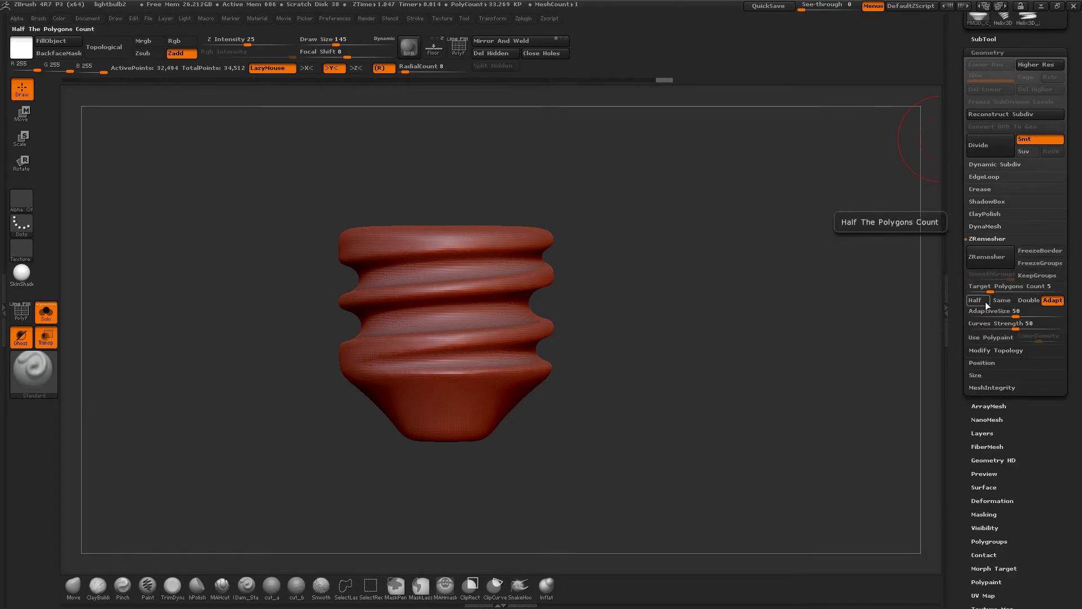
left_click(1056, 299)
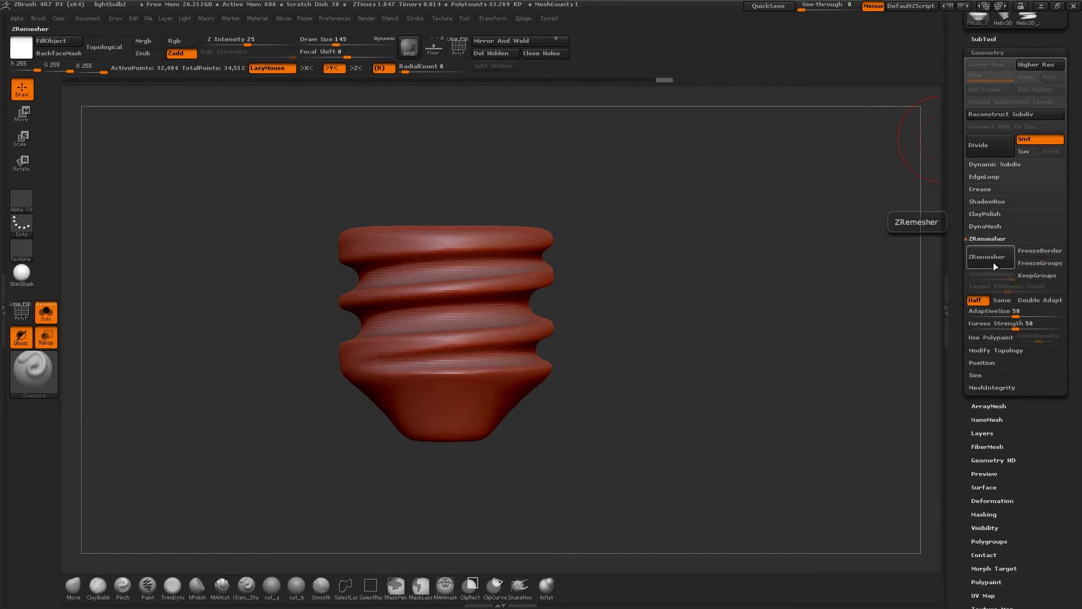
left_click(995, 266)
left_click(333, 68)
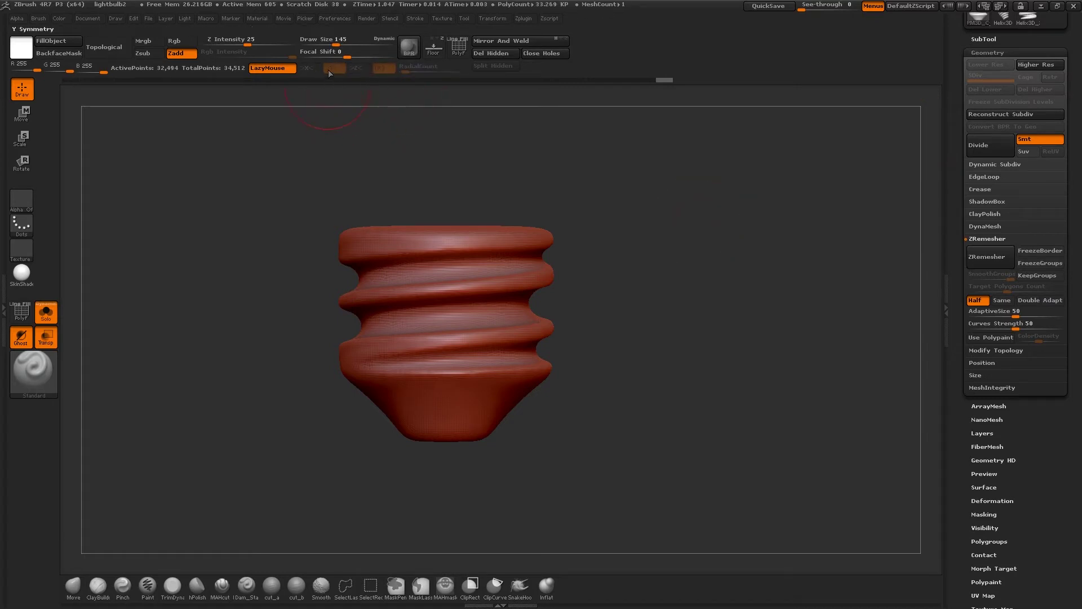
left_click(992, 259)
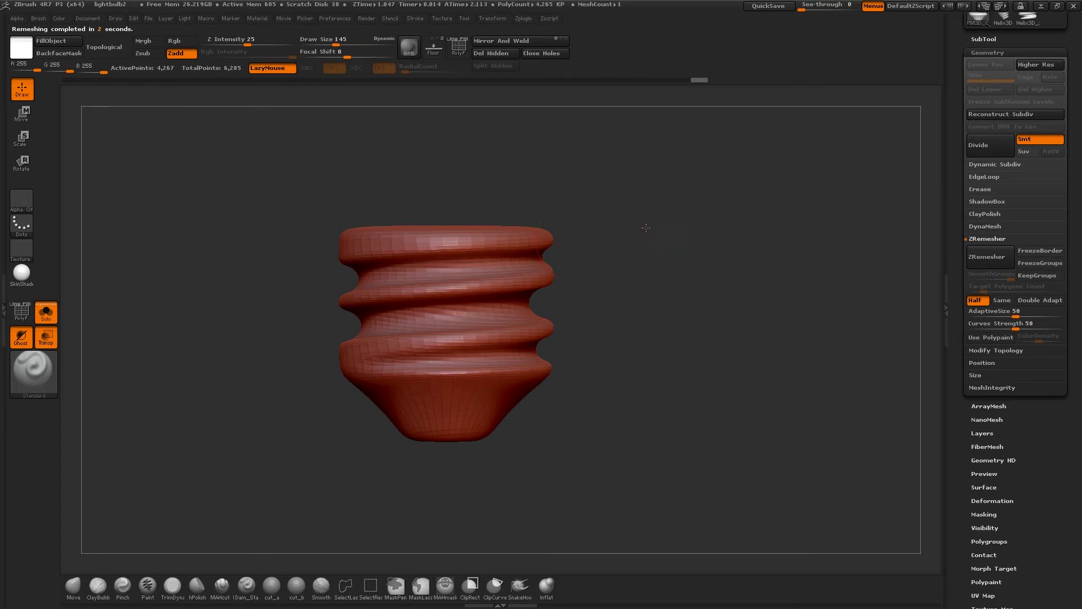
Compare the remeshed base with and without dynamic subdivision smoothing
mouse_move(646, 227)
left_mouse_down()
mouse_move(621, 231)
mouse_move(653, 229)
mouse_move(644, 230)
left_mouse_up()
key("d")
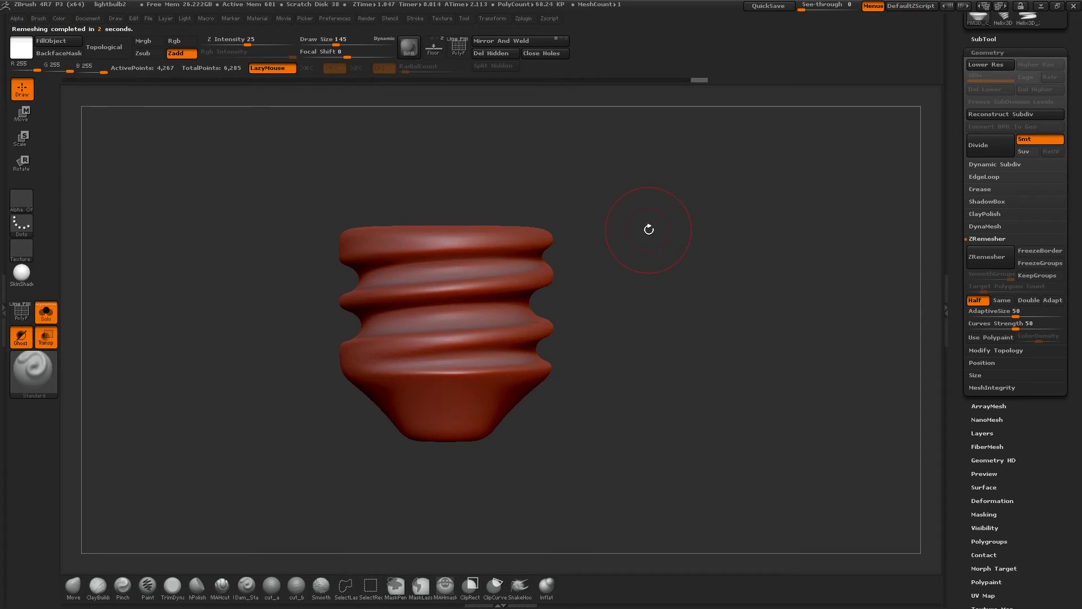
key("shift+d")
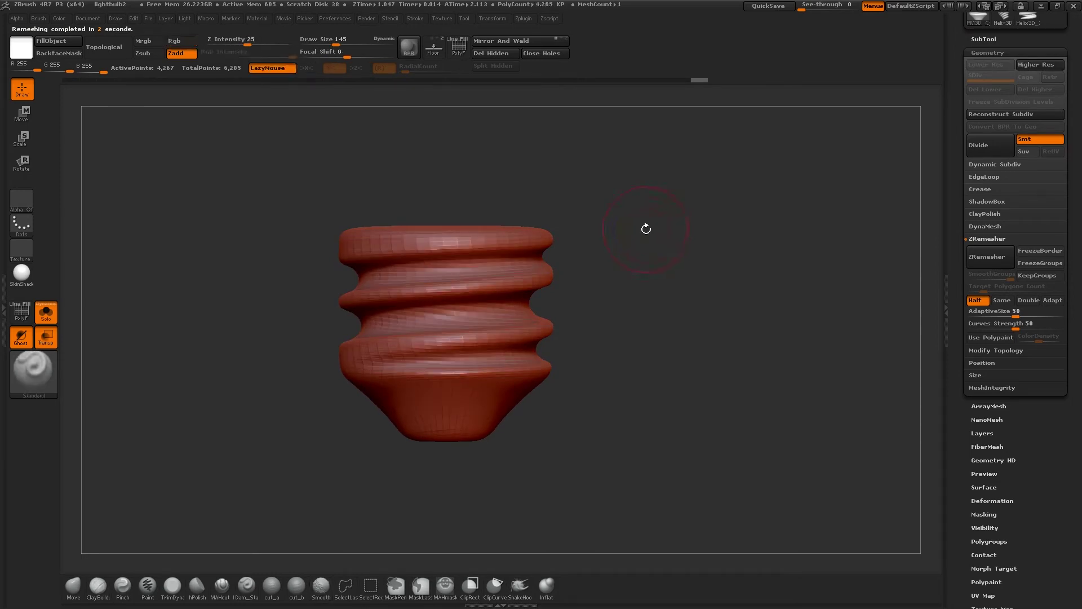
key("d")
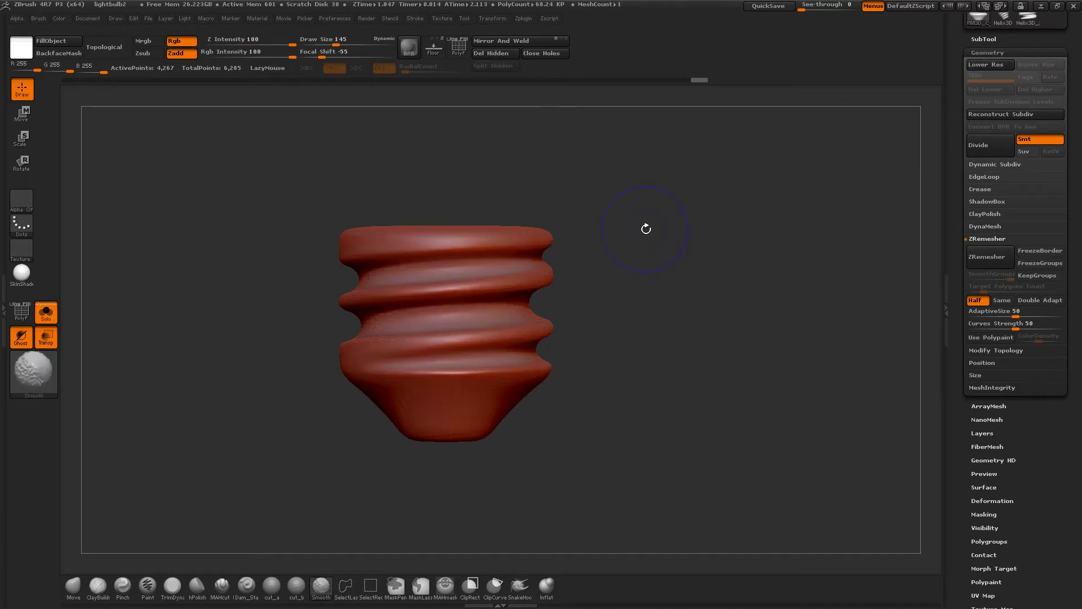
key("d")
Show the light bulb reference image behind the threaded base
left_click_drag(664, 283, 677, 263, "alt")
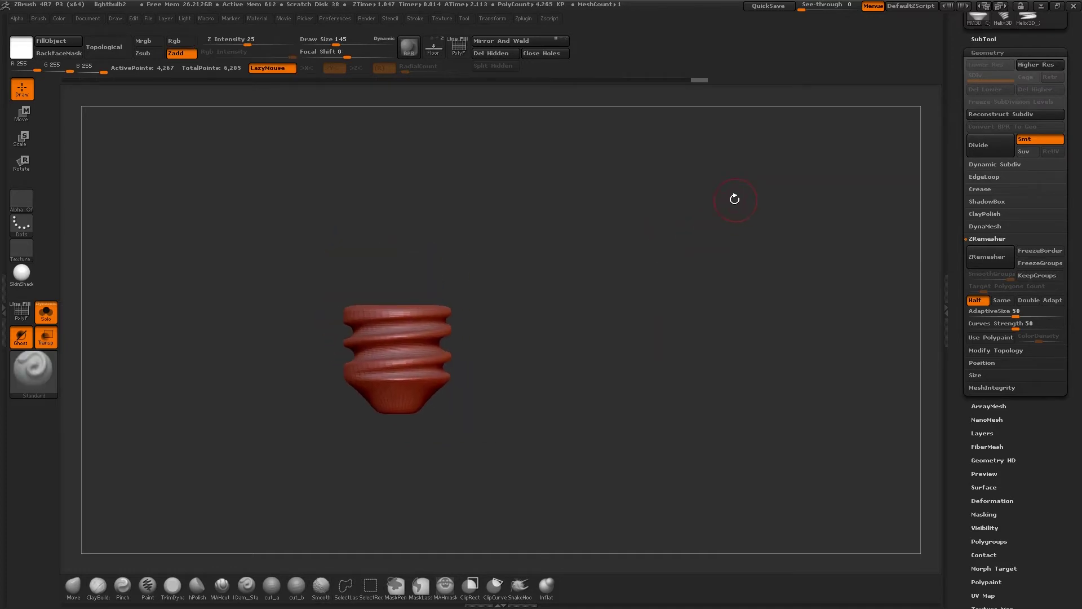
left_click_drag(442, 295, 521, 257, "alt")
left_click_drag(775, 223, 728, 254, "alt")
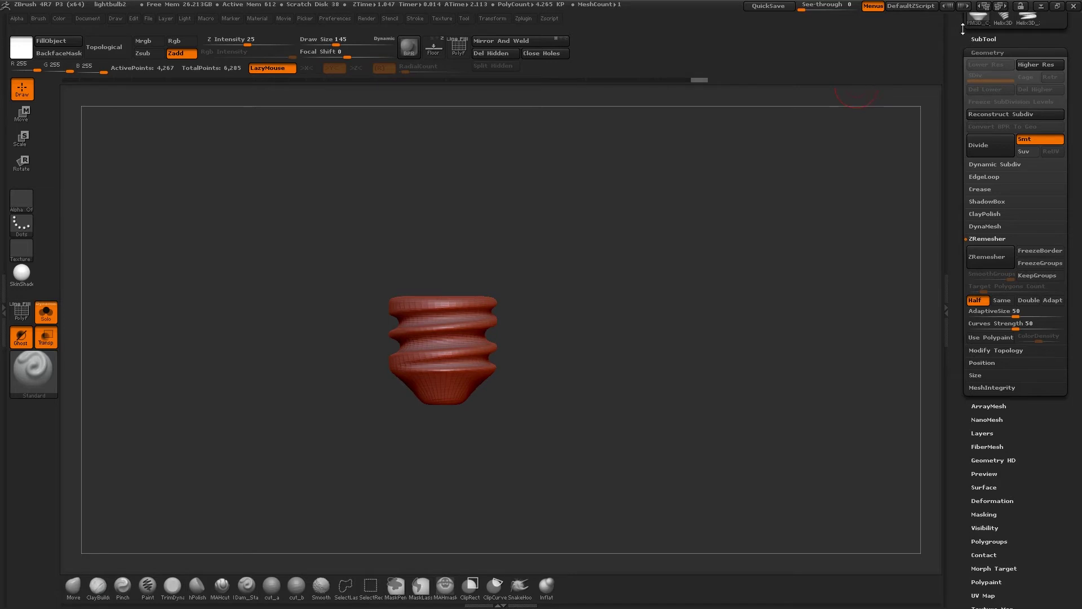
left_click(433, 47)
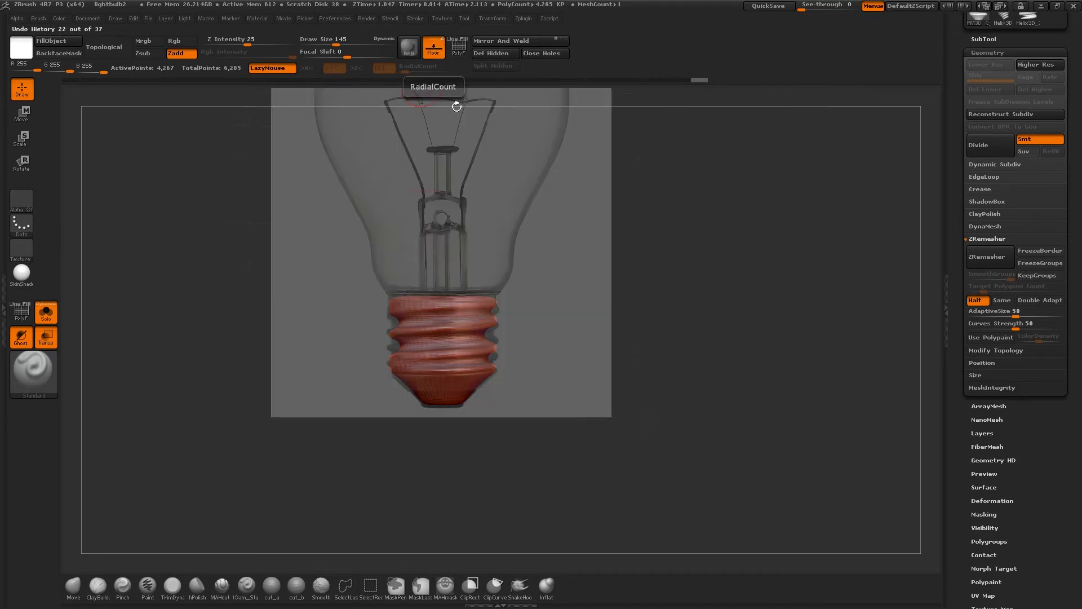
left_click_drag(622, 232, 605, 321, "alt")
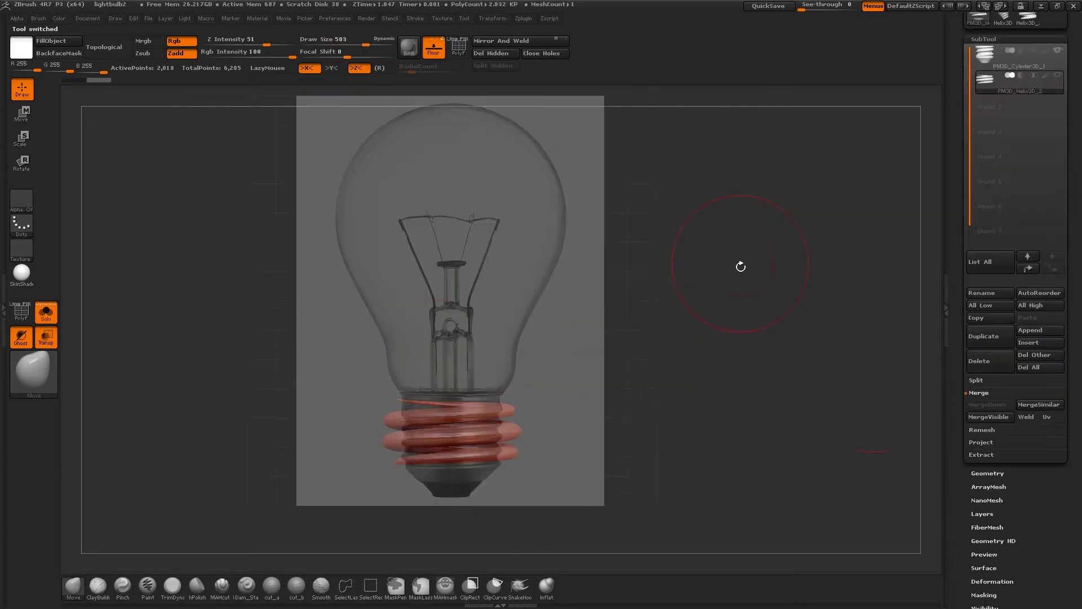
Append a Sphere3D subtool for the bulb's glass and make it the active subtool
left_click(1029, 330)
left_click(1033, 330)
left_click(593, 404)
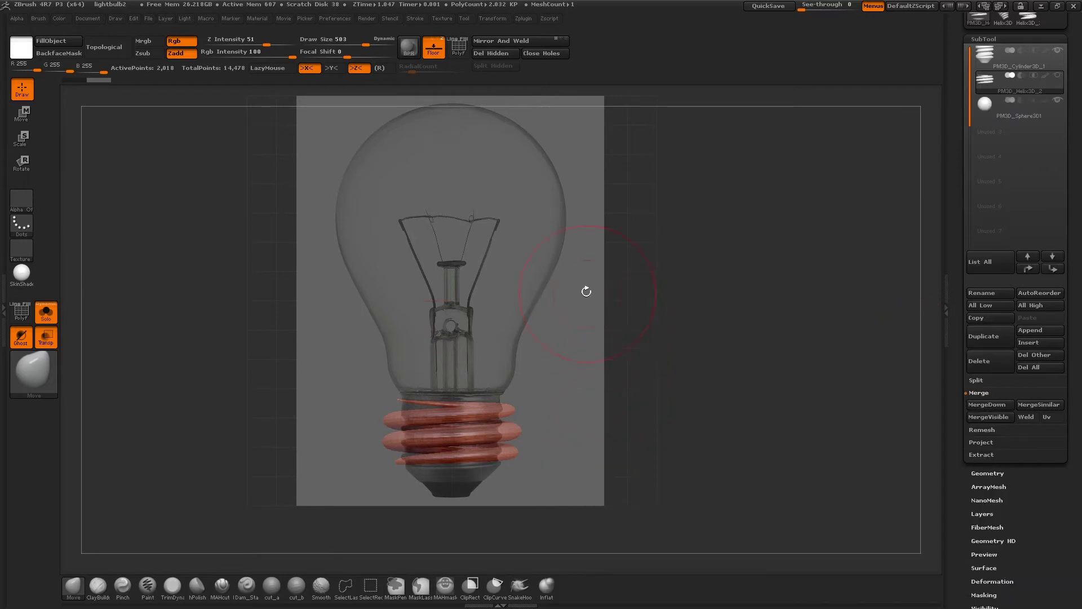
left_click(977, 115)
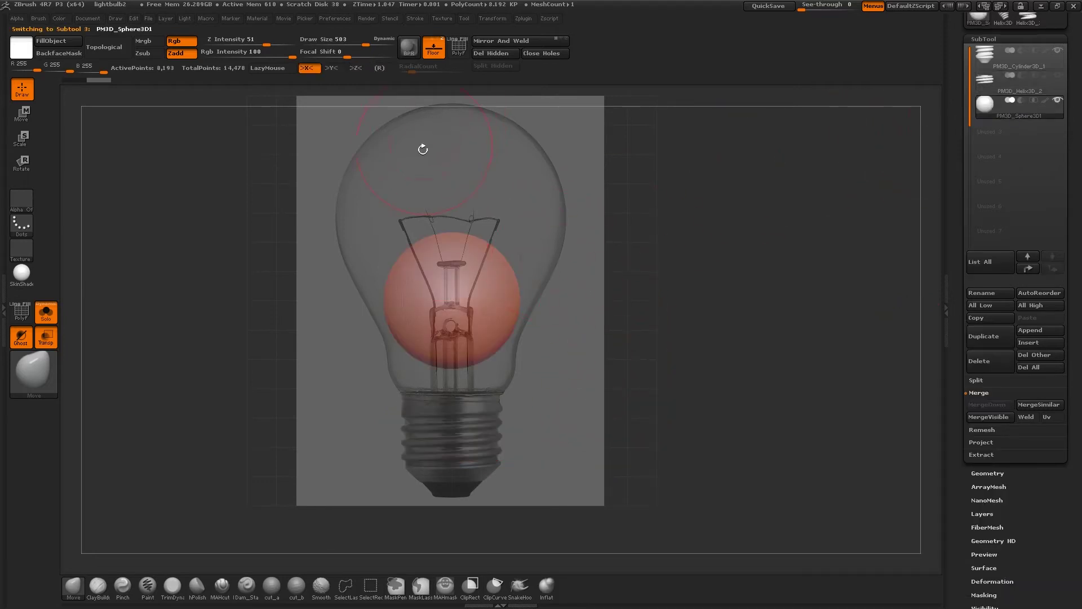
Move the sphere straight up into the rounded upper part of the reference bulb
key("e")
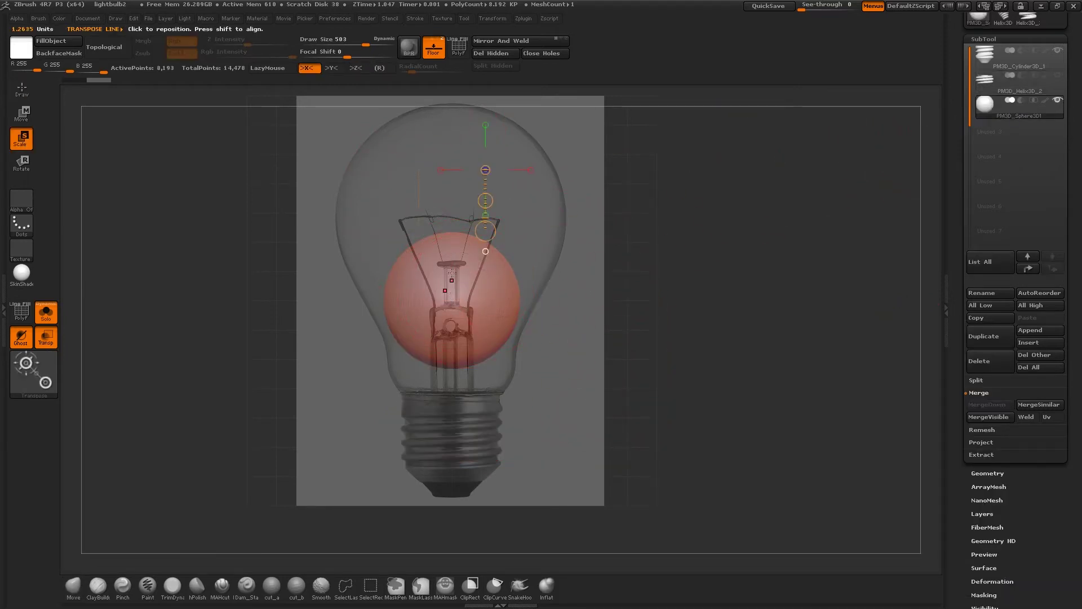
left_click(361, 70)
left_click_drag(539, 273, 599, 293)
key("w")
left_click(421, 274)
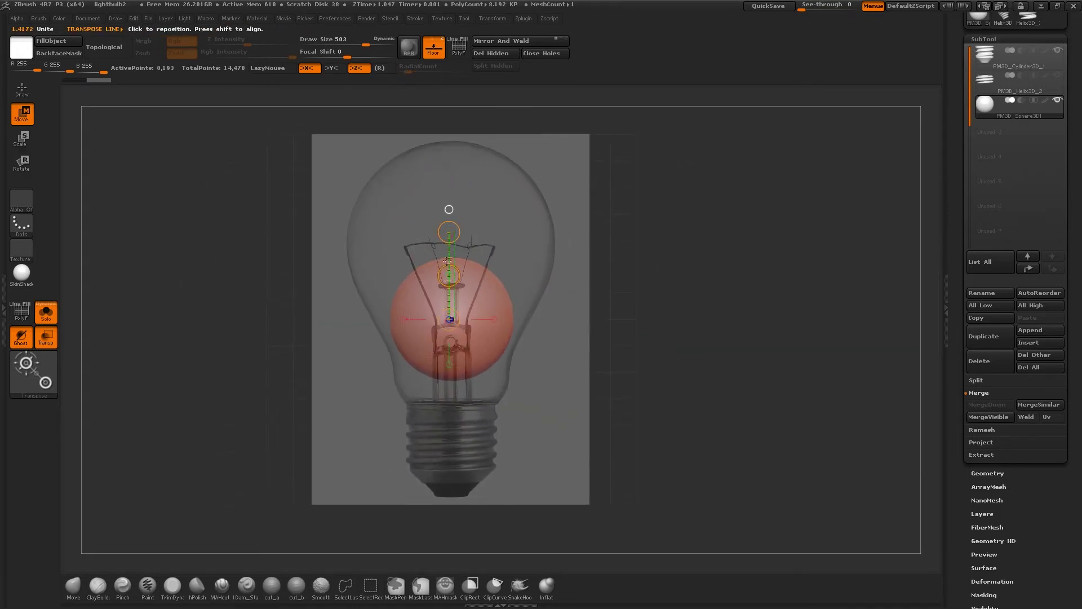
left_click_drag(449, 276, 449, 205)
Scale the sphere uniformly to the width of the reference bulb and nudge it up to meet the bulb's top outline
key("e")
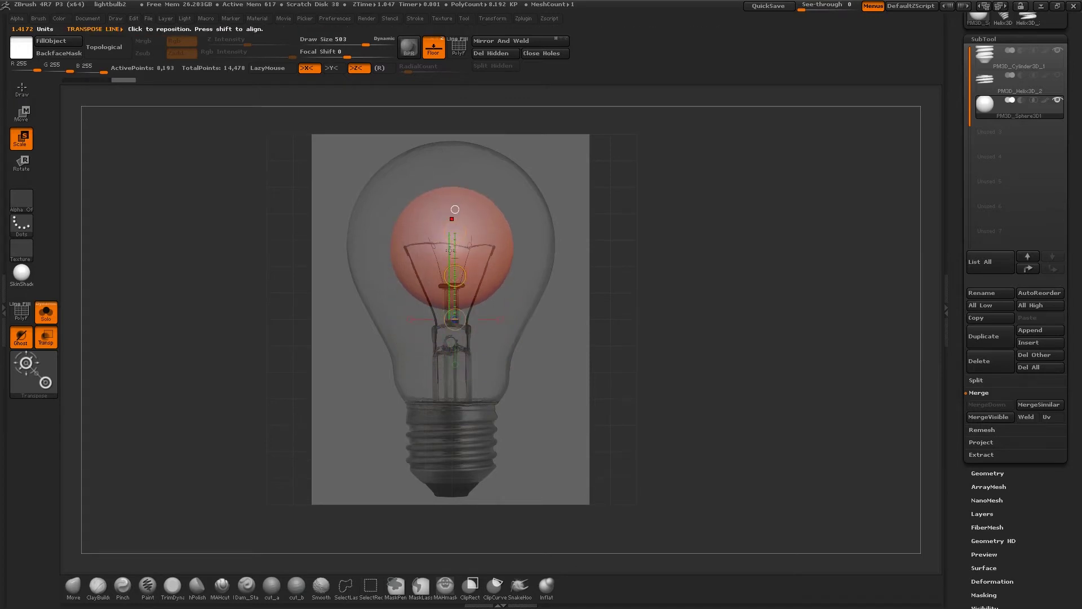
left_click_drag(450, 250, 522, 250)
left_click_drag(455, 246, 568, 249, "shift")
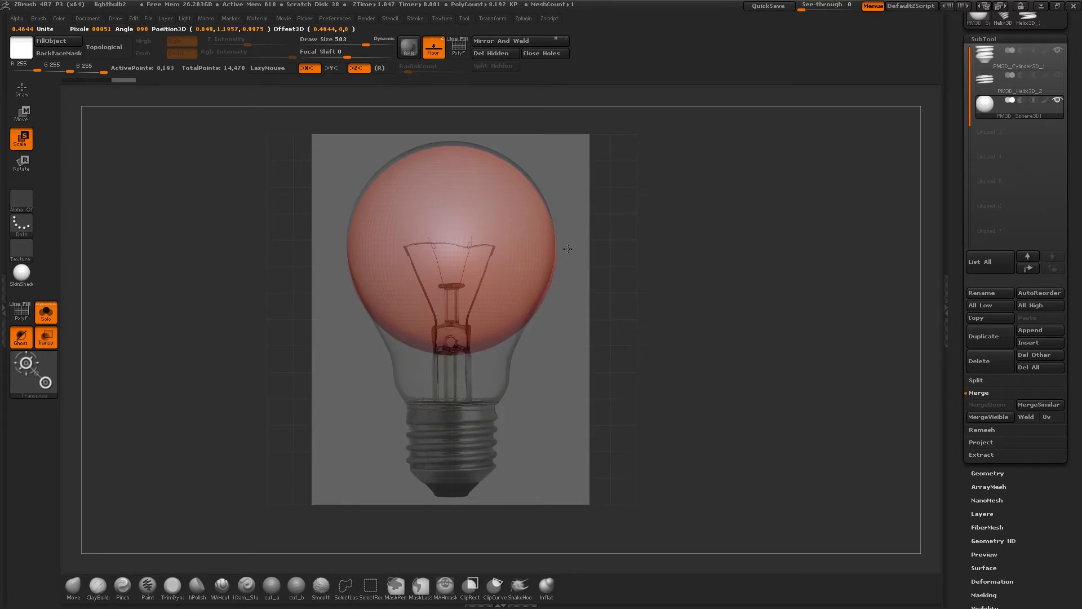
key("w")
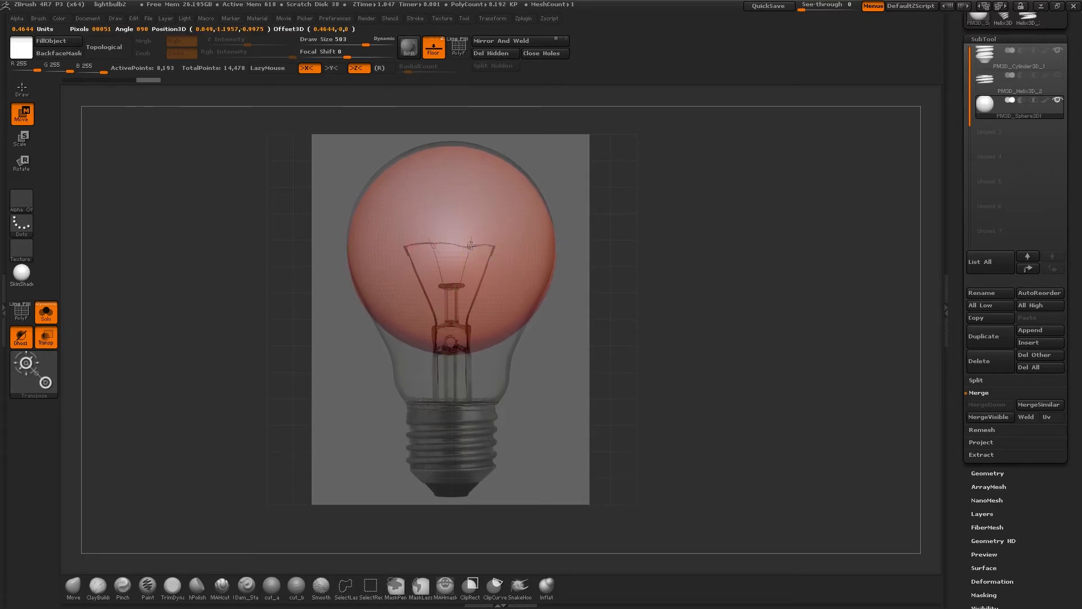
left_click_drag(471, 243, 457, 226)
key("ctrl+z")
left_click(455, 203)
key("q")
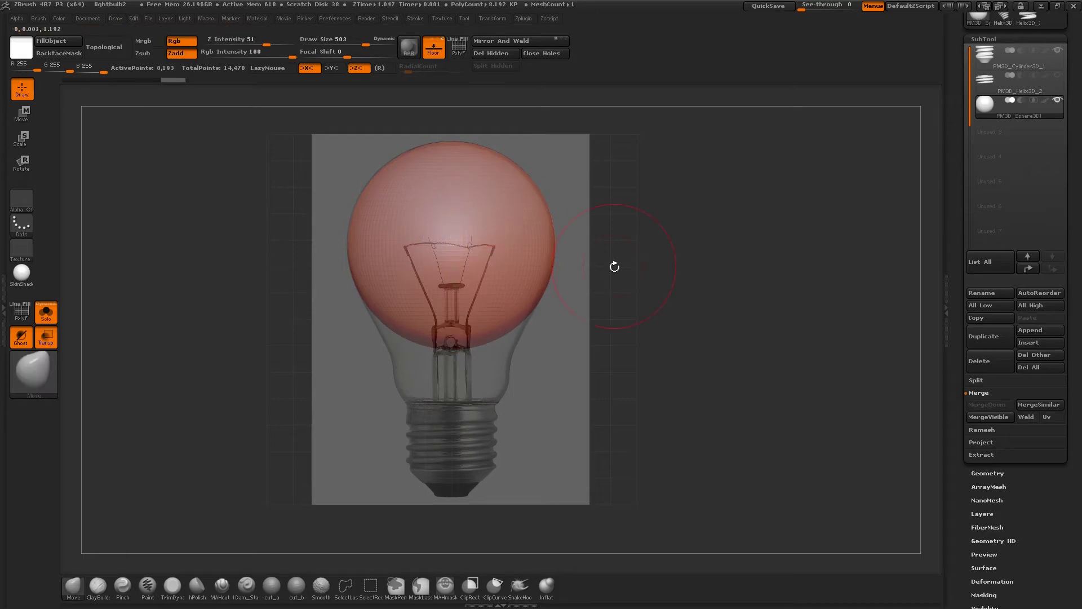
Pull the sphere's underside down into the glass neck with the Move brush, using radial symmetry on the Y axis
mouse_move(614, 265)
left_mouse_down("alt")
mouse_move(615, 241)
mouse_move(630, 240)
mouse_move(613, 240)
left_mouse_up("alt")
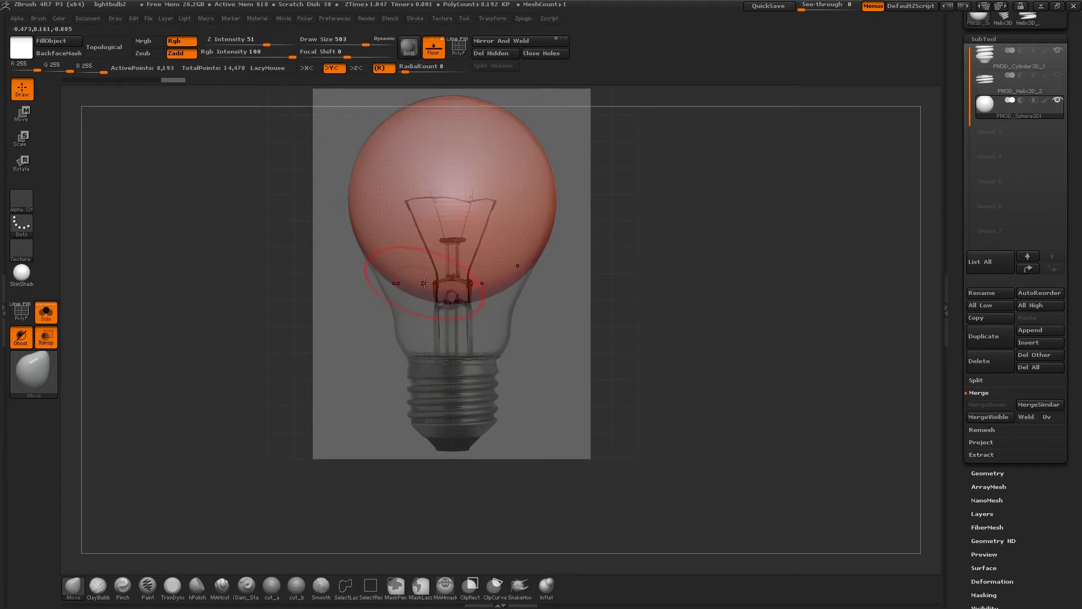
key("s")
mouse_move(426, 287)
left_mouse_down()
mouse_move(458, 324)
mouse_move(458, 351)
left_mouse_up()
left_click_drag(394, 317, 415, 339)
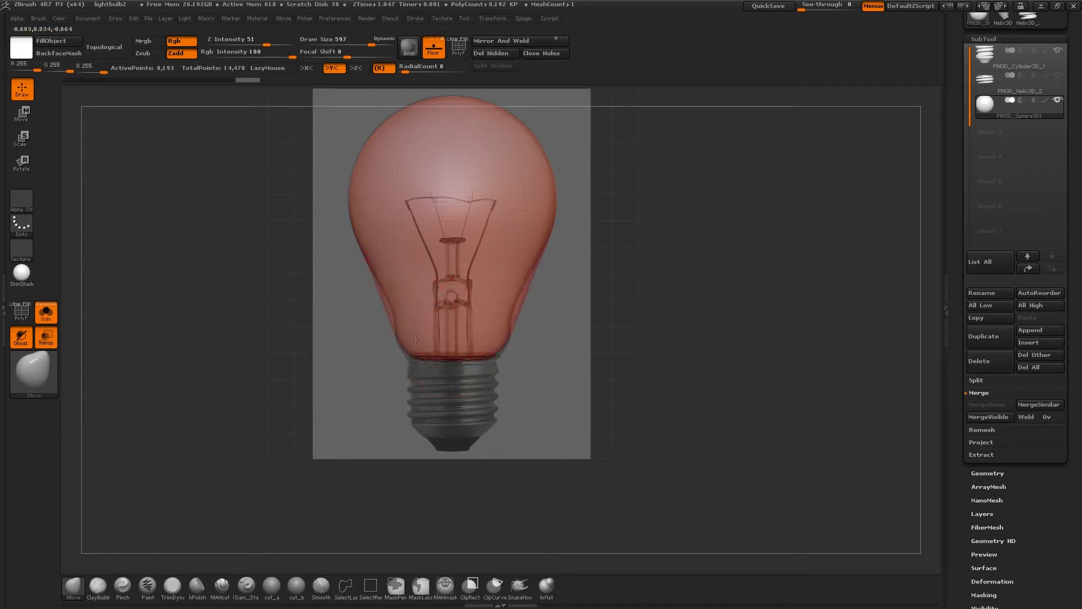
left_click_drag(393, 303, 399, 299)
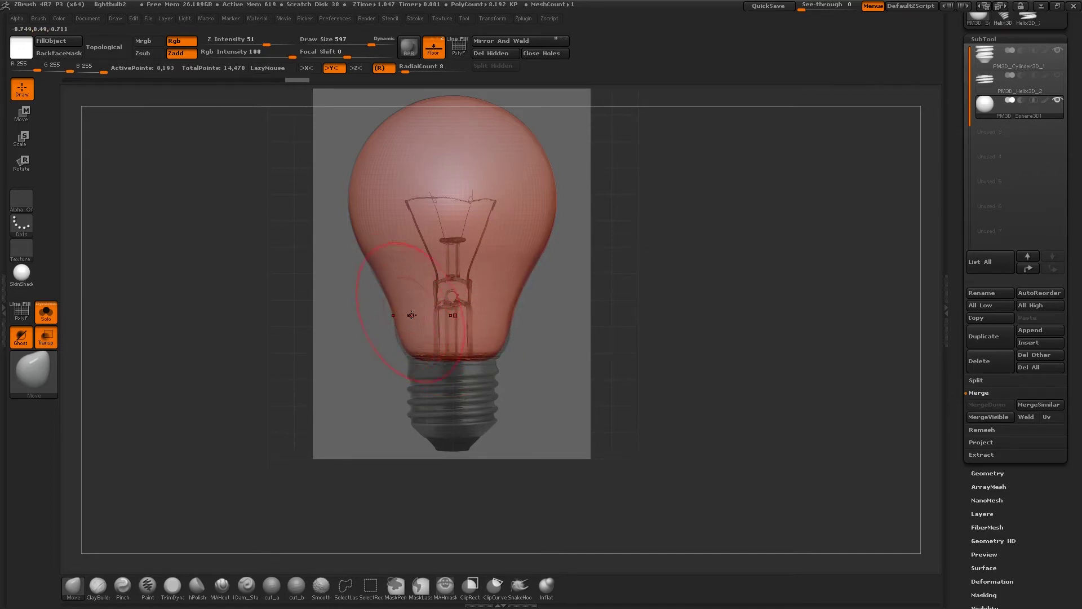
key("s")
left_click_drag(422, 351, 417, 351)
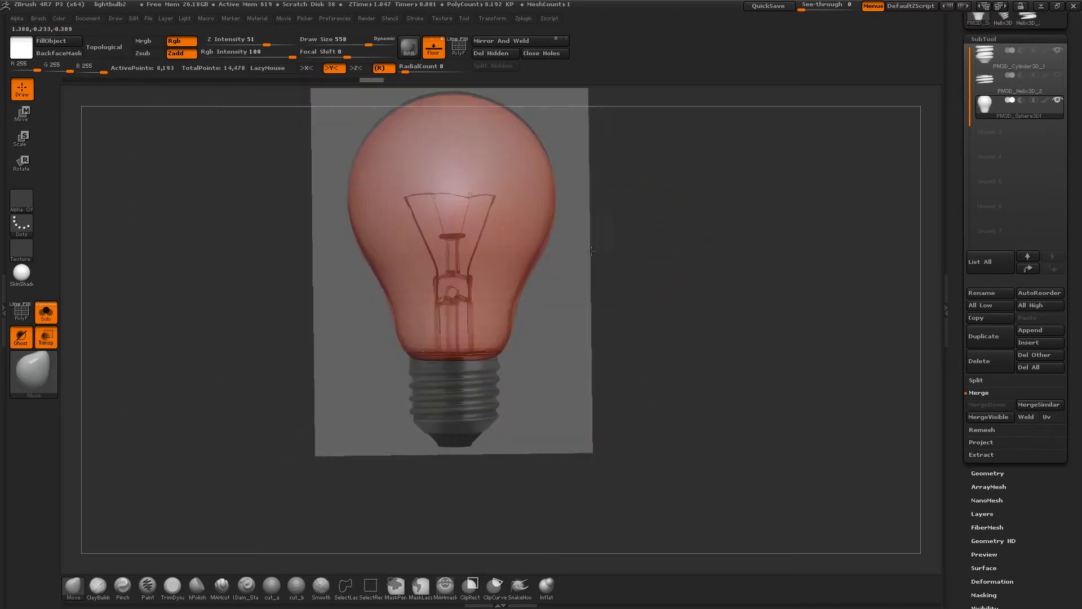
Check the glass's wireframe, then refine its neck and shoulder contours against the reference outline with a smaller Move brush
mouse_move(591, 250)
left_mouse_down("shift")
mouse_move(616, 278)
mouse_move(651, 267)
left_mouse_up("shift")
key("shift+f")
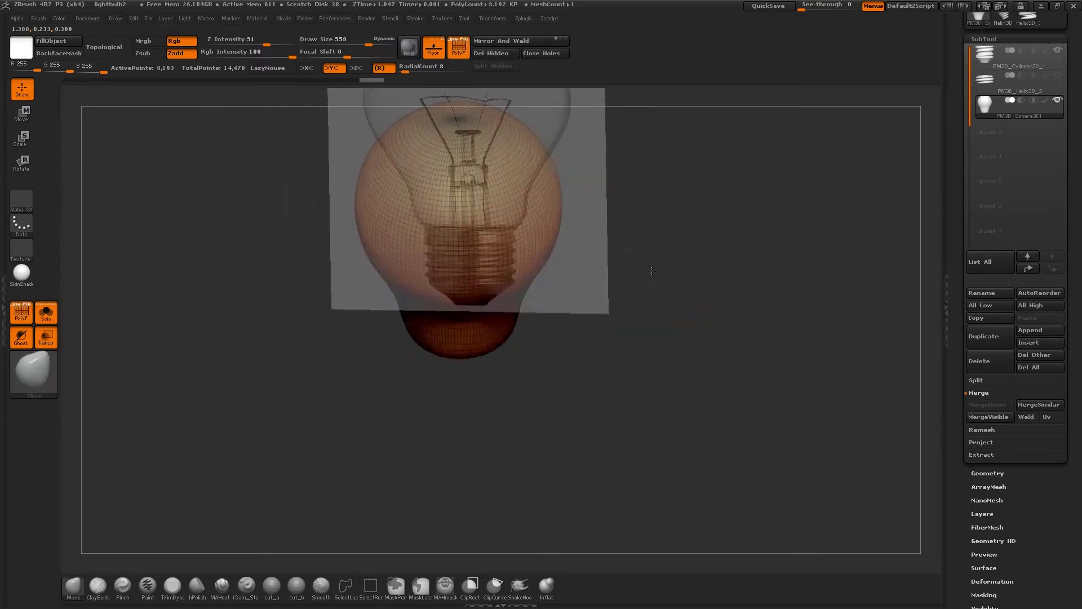
left_click_drag(654, 232, 593, 266, "alt")
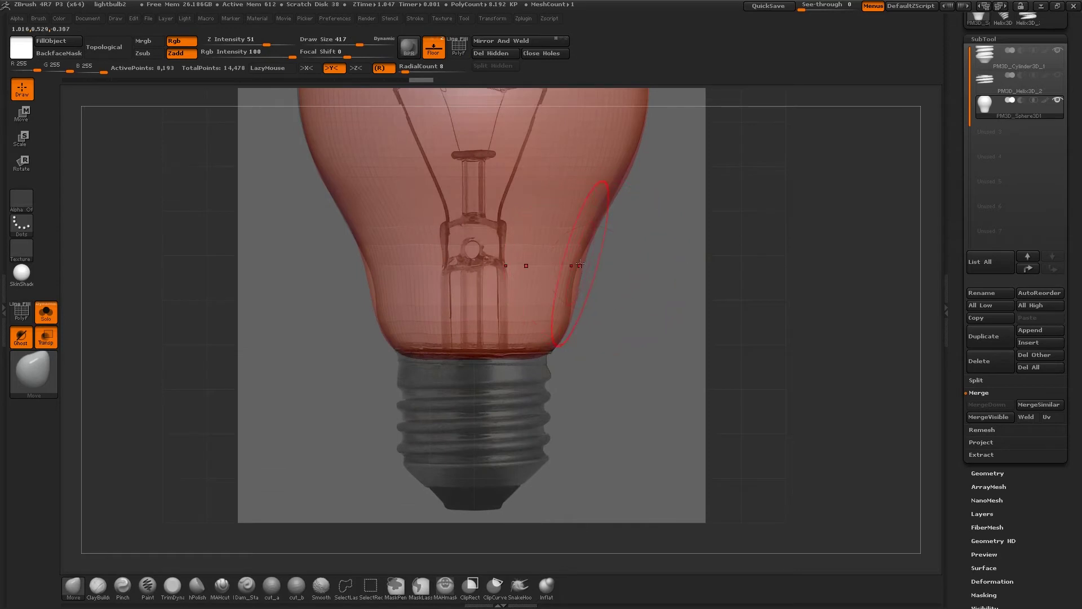
key("s")
left_click(579, 266)
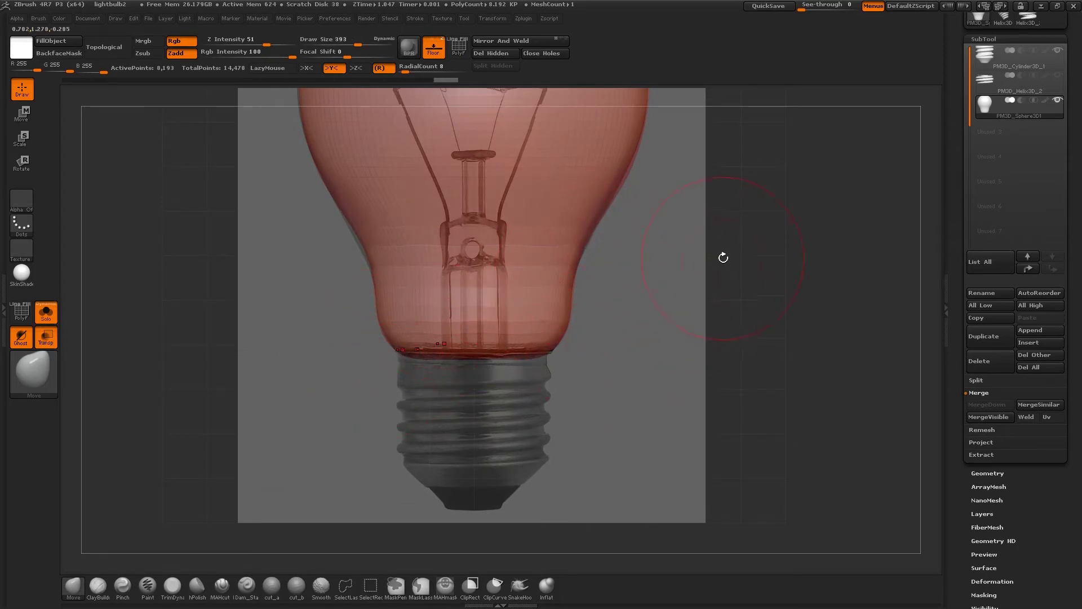
mouse_move(723, 257)
left_mouse_down("alt")
mouse_move(677, 220)
mouse_move(678, 276)
left_mouse_up("alt")
key("s")
left_click(612, 255)
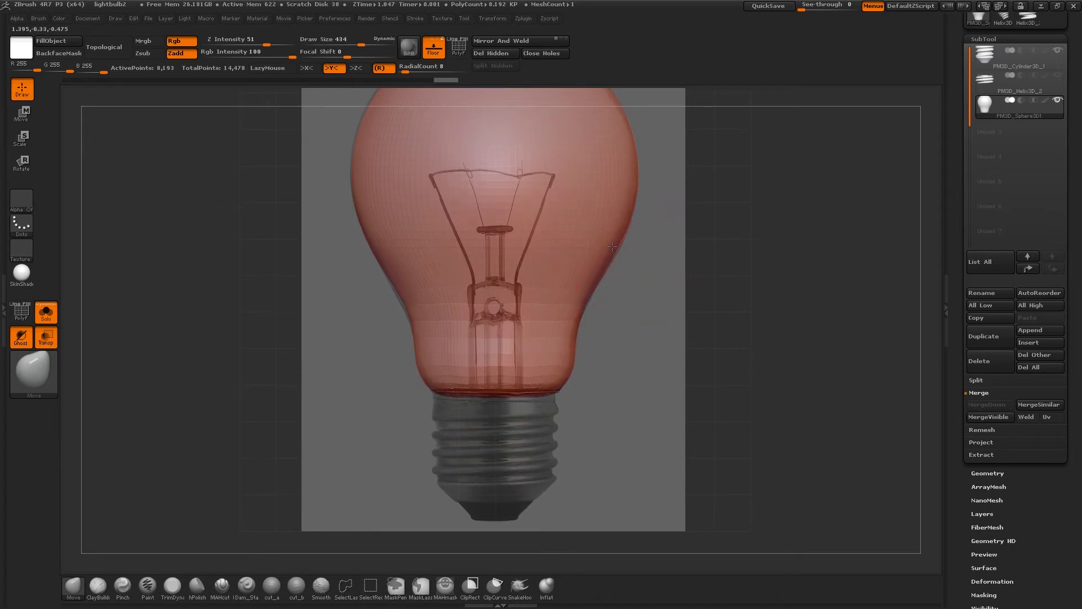
Flatten the bottom of the glass just above the screw base with a horizontal ClipCurve cut
left_click_drag(702, 309, 701, 311, "alt")
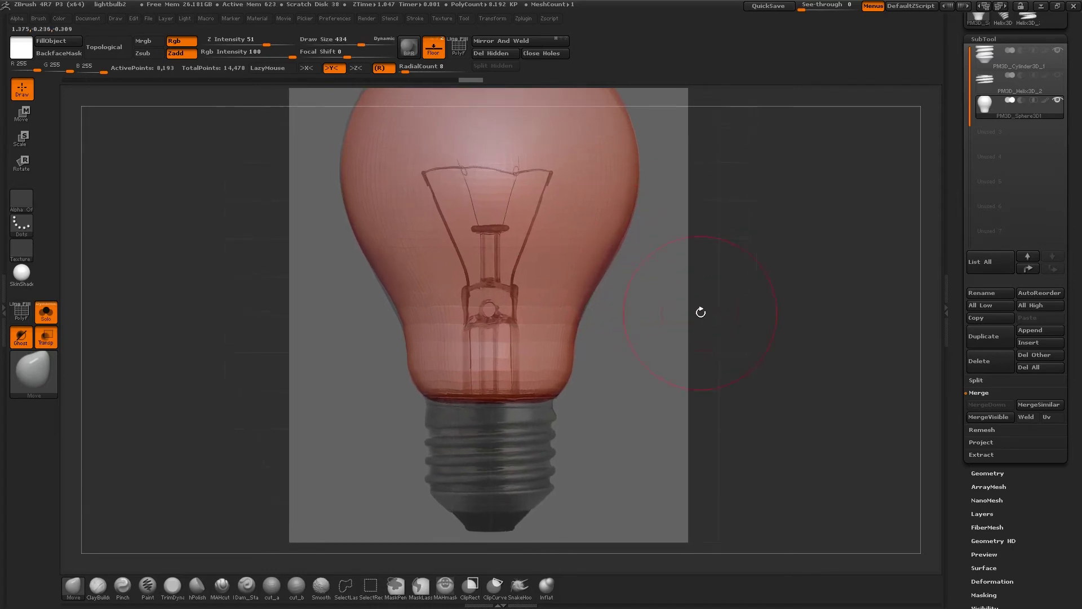
left_click_drag(712, 391, 684, 316, "alt")
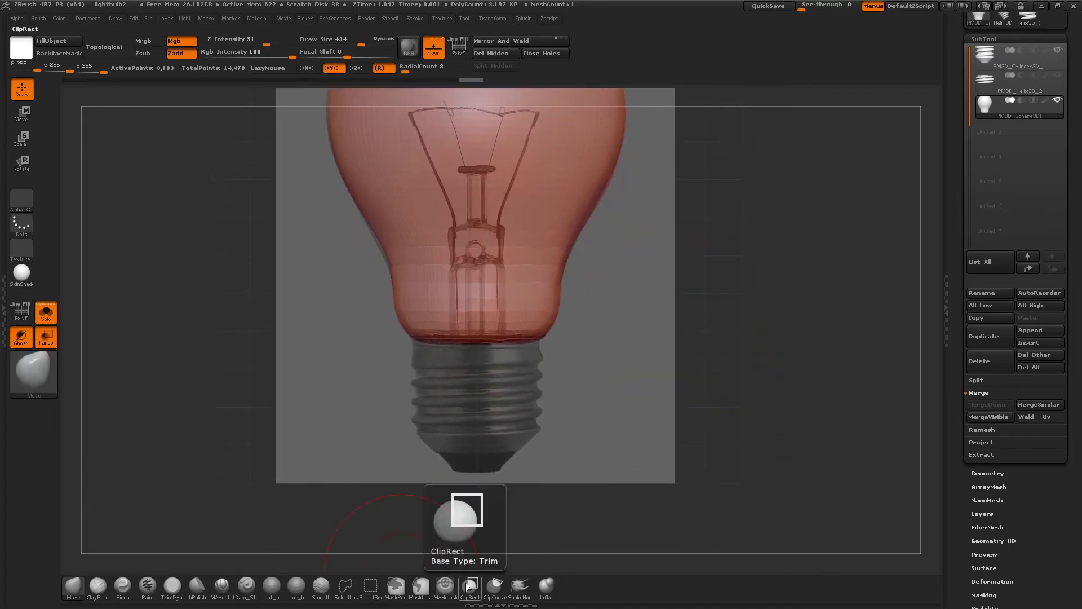
left_click(495, 586)
left_click(508, 595)
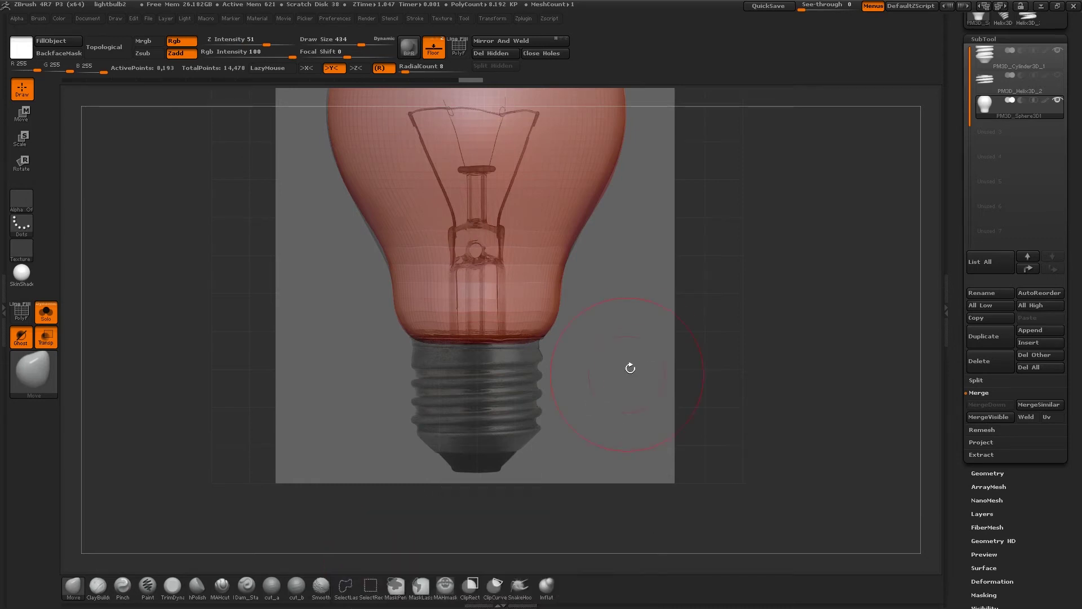
mouse_move(695, 341)
left_mouse_down("ctrl+shift")
mouse_move(302, 343)
mouse_move(303, 331)
left_mouse_up("ctrl+shift")
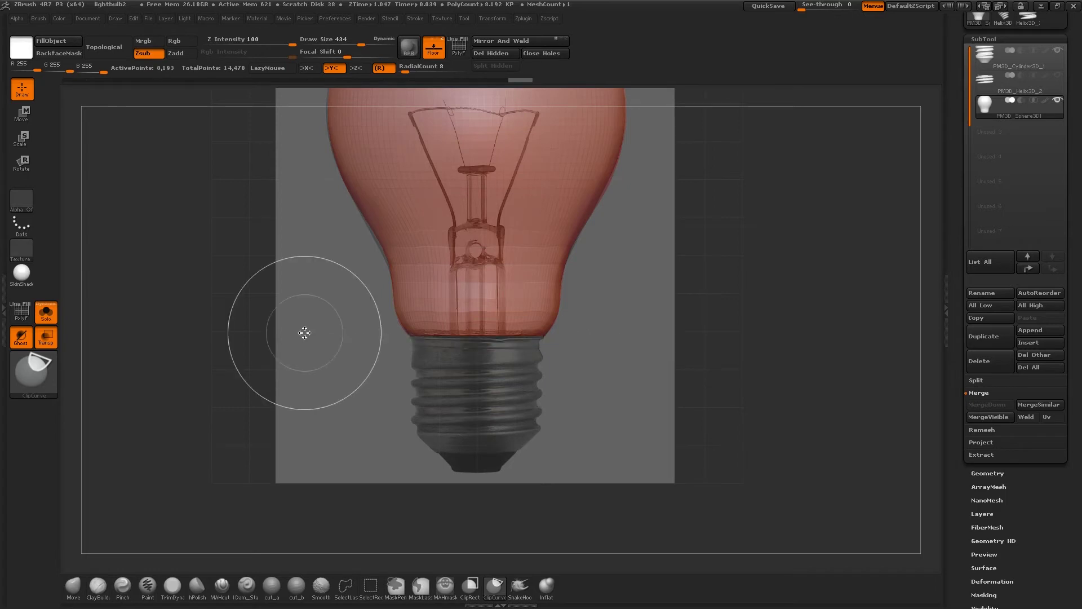
Turn off Solo to show the threaded base and move the glass slightly down towards its upper rim
left_click(46, 316)
key("w")
left_click_drag(511, 170, 510, 303)
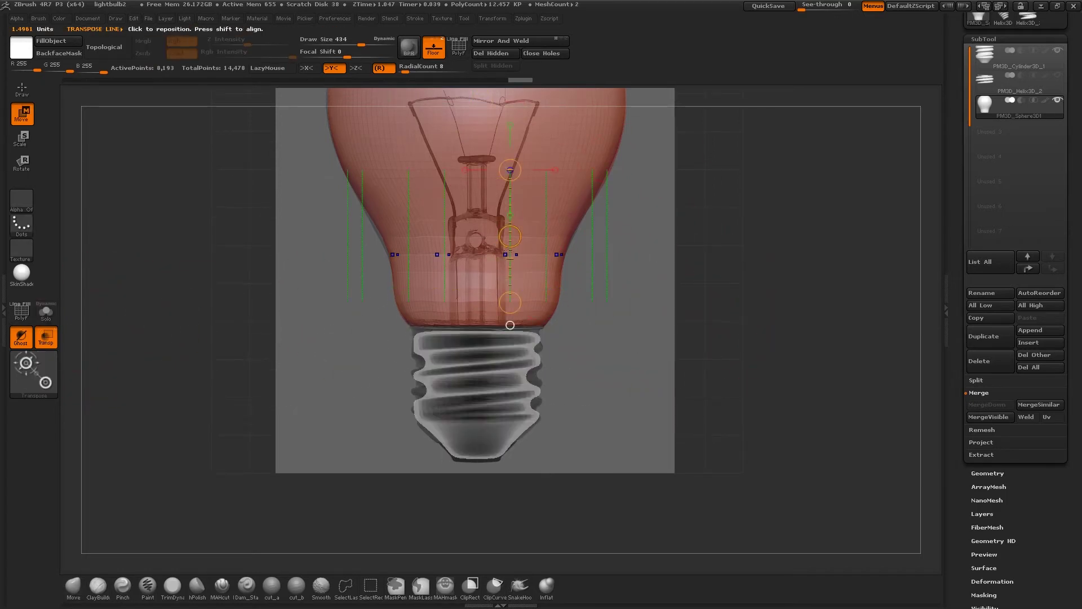
left_click_drag(511, 237, 513, 242)
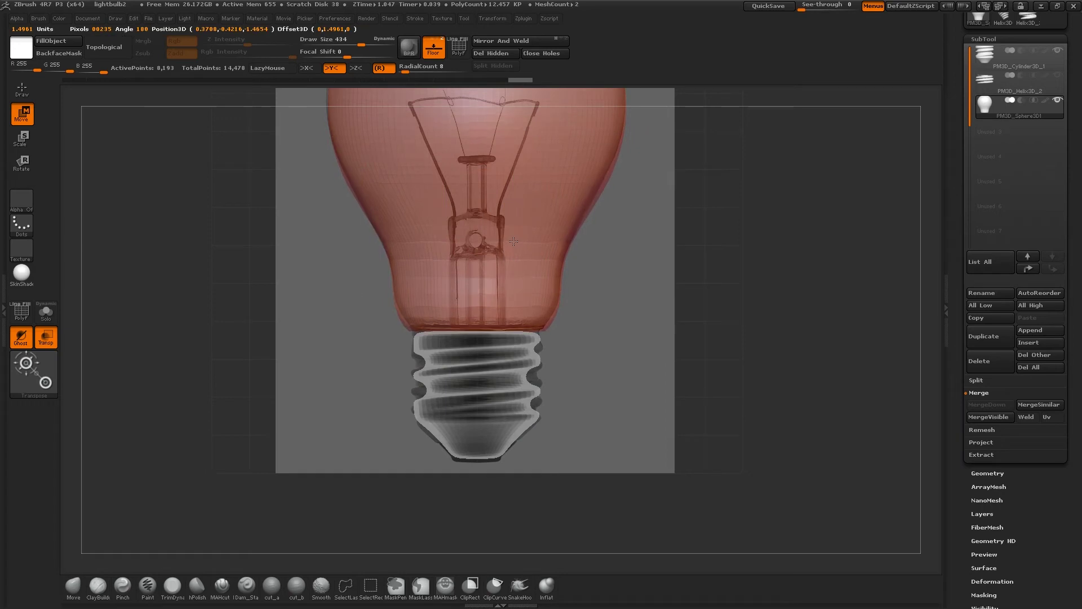
Remesh the glass using ZRemesher with Half on and Adapt off, and check its wireframe and subdivided preview
left_click_drag(723, 293, 727, 308, "alt")
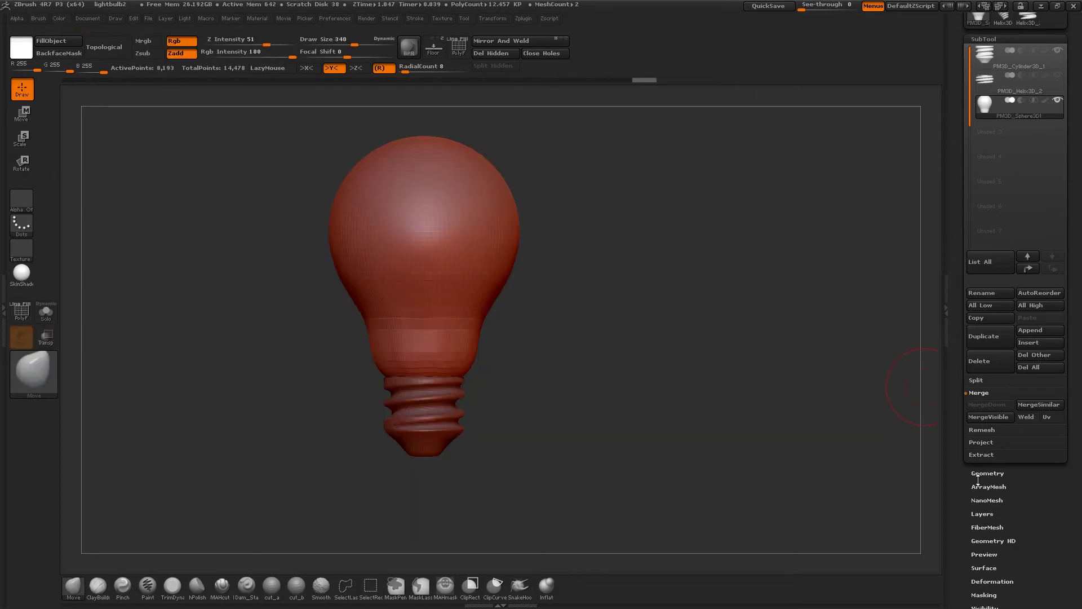
left_click(980, 474)
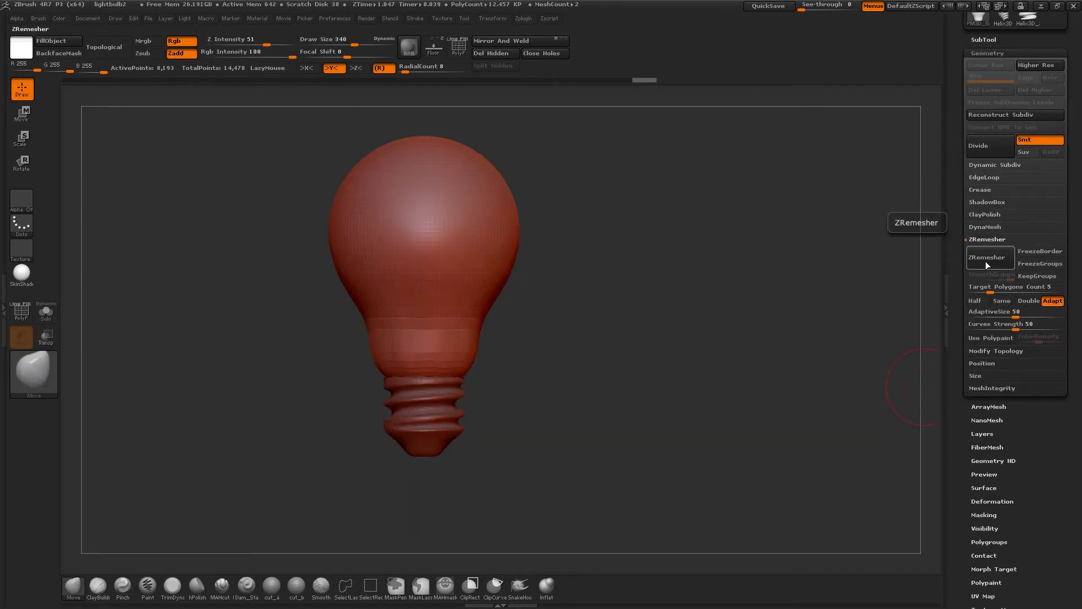
left_click(980, 299)
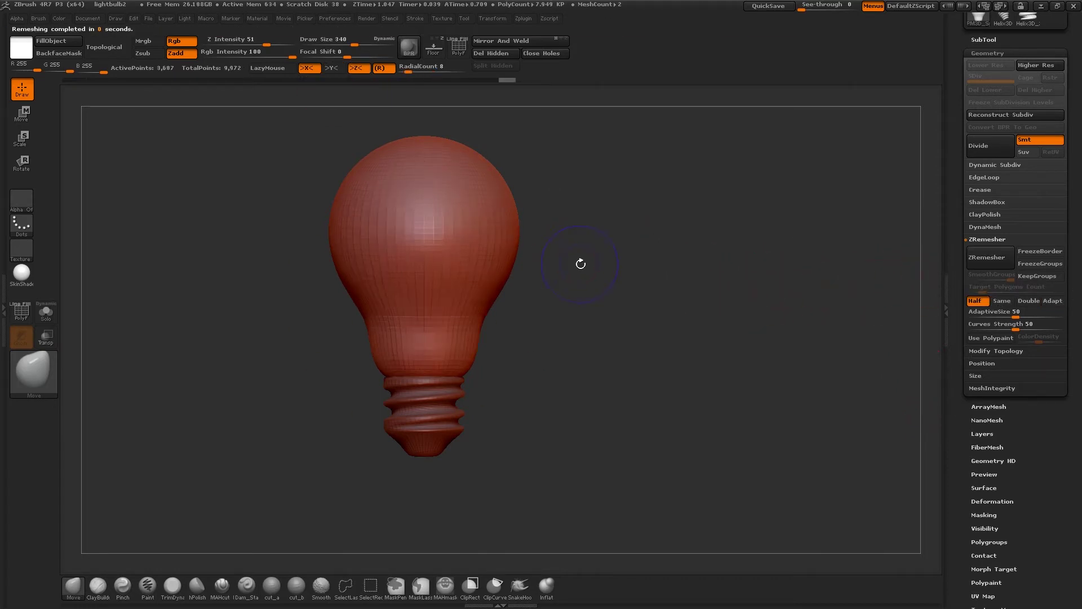
key("shift+f")
key("shift+f")
mouse_move(604, 256)
left_mouse_down()
mouse_move(602, 274)
mouse_move(606, 255)
left_mouse_up()
key("d")
key("shift+d")
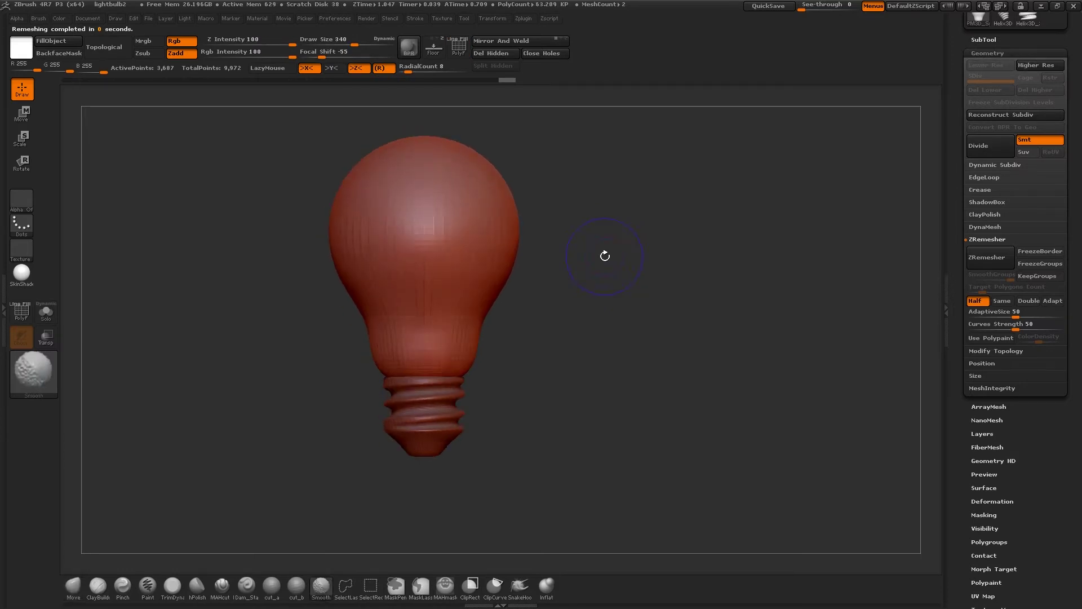
left_click_drag(557, 347, 568, 299, "alt")
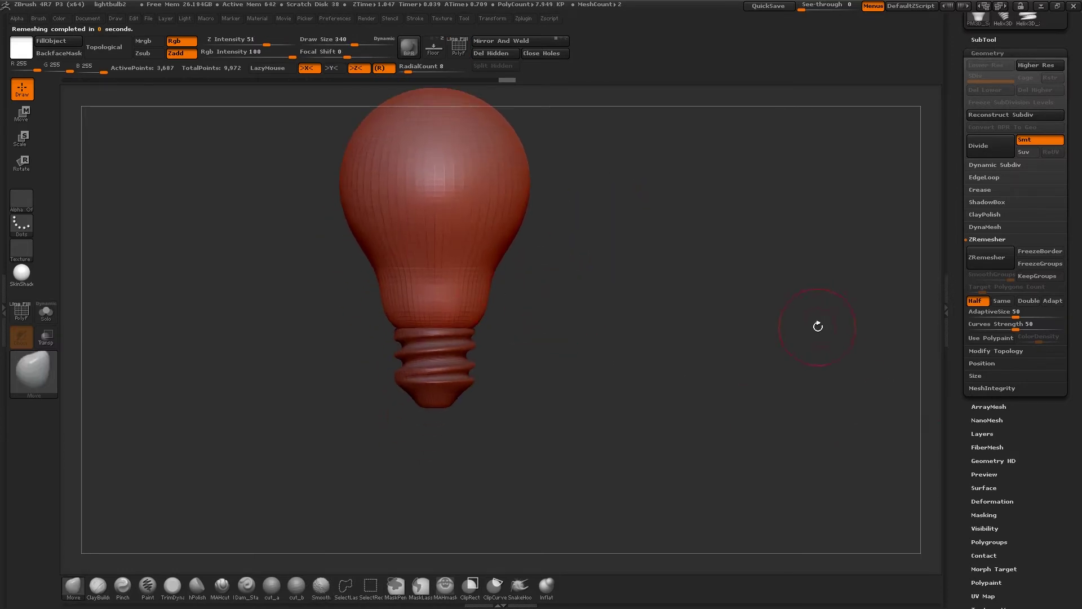
Smooth the glass surface slightly with the Polish deformation
left_click_drag(1018, 498, 1016, 478)
left_click(1010, 479)
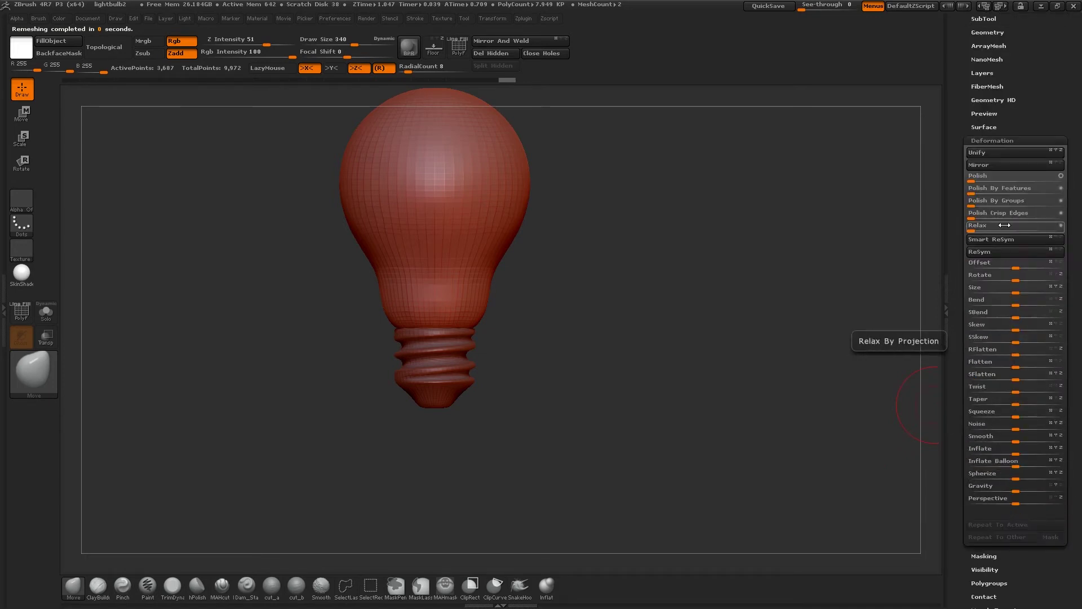
left_click_drag(971, 178, 989, 179)
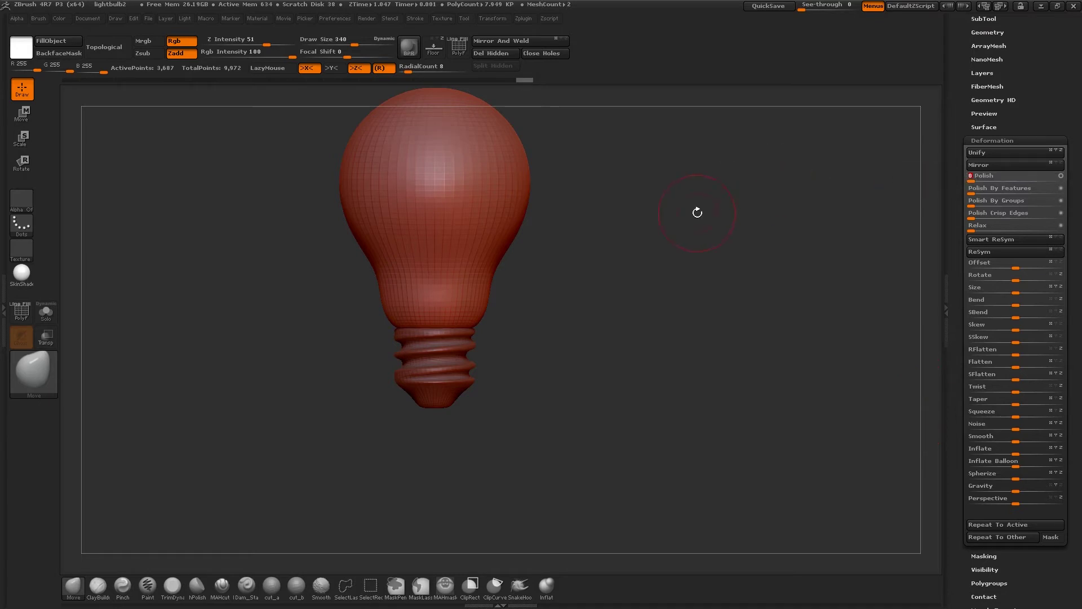
mouse_move(602, 283)
left_mouse_down()
mouse_move(640, 278)
mouse_move(597, 270)
mouse_move(614, 265)
mouse_move(619, 236)
mouse_move(614, 308)
mouse_move(630, 305)
left_mouse_up()
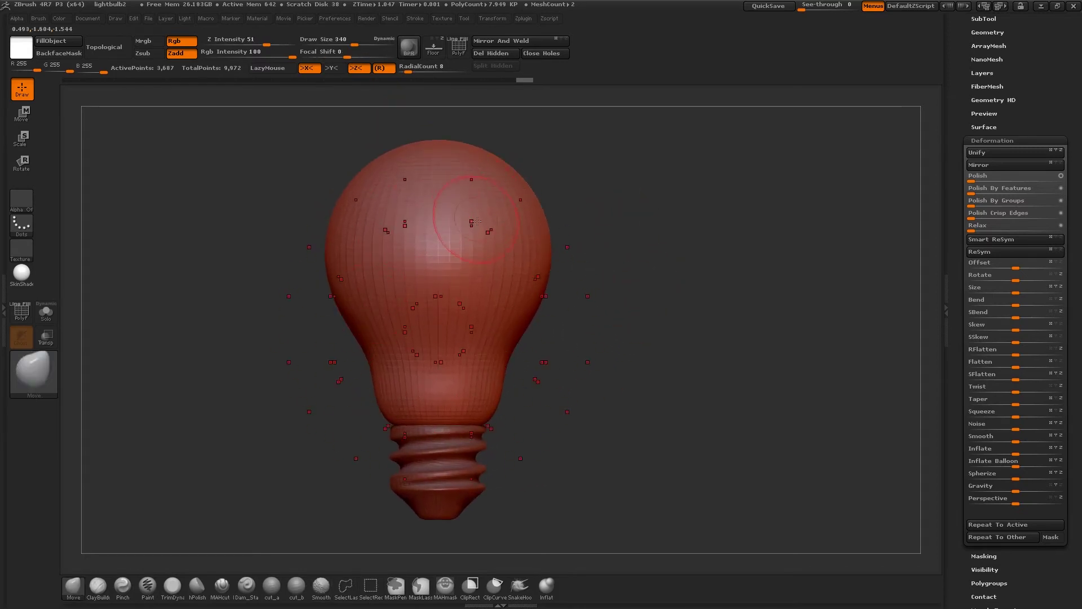
Reduce the Move brush's draw size, check the glass's wireframe and show the reference image behind the bulb
key("s")
left_click_drag(625, 249, 619, 250)
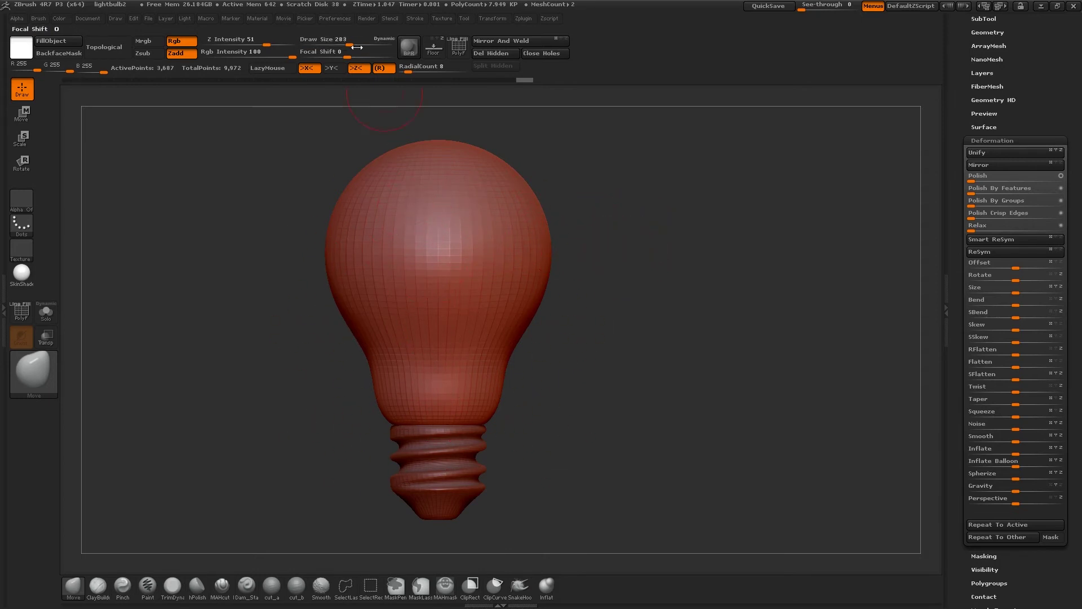
left_click(386, 69)
left_click_drag(643, 314, 627, 276, "alt")
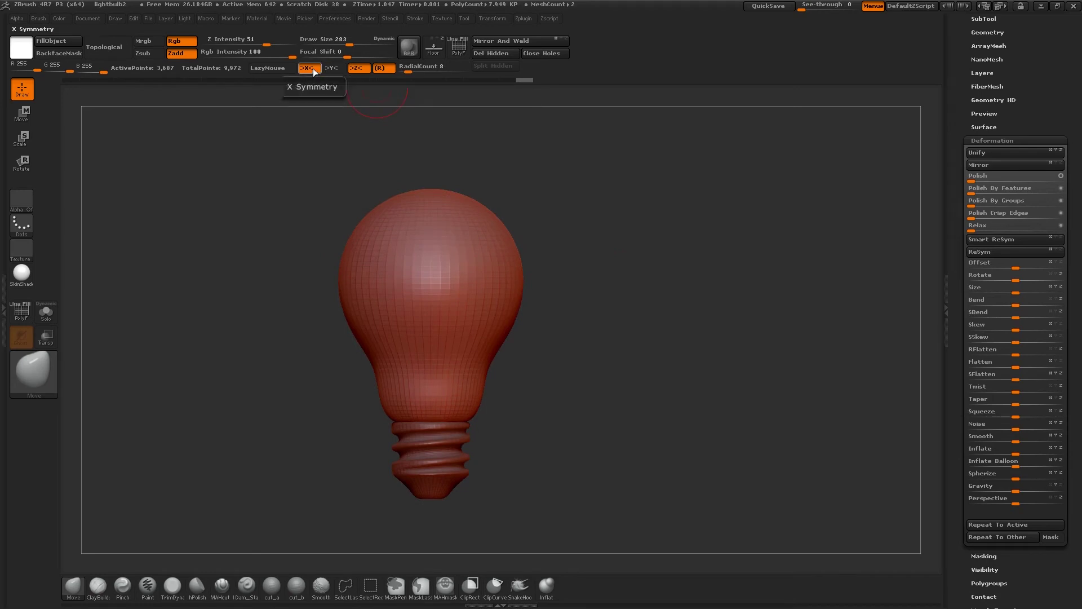
key("shift+f")
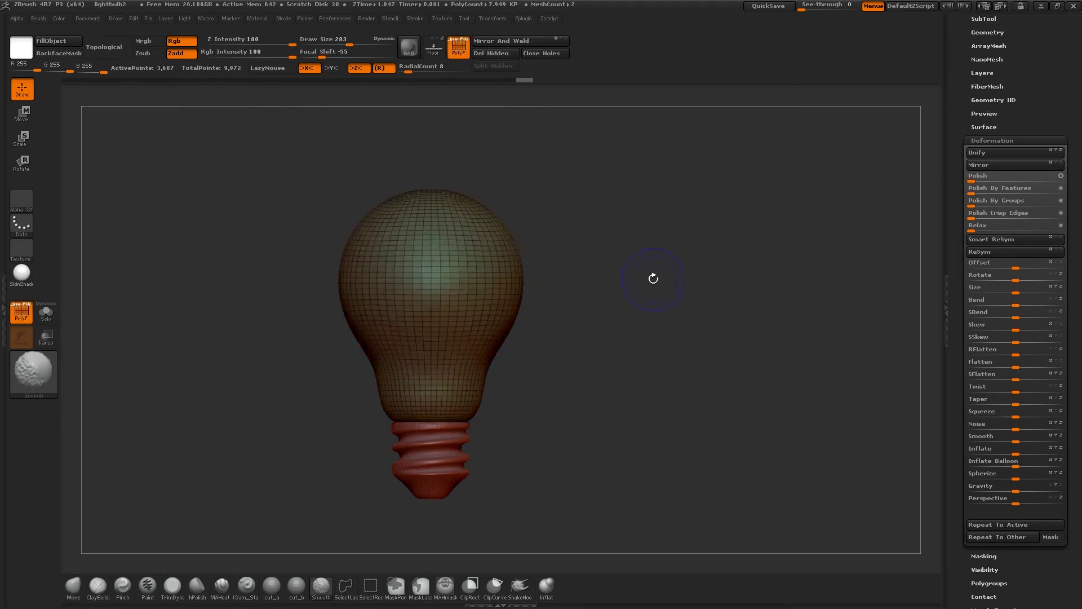
key("shift+f")
left_click(433, 48)
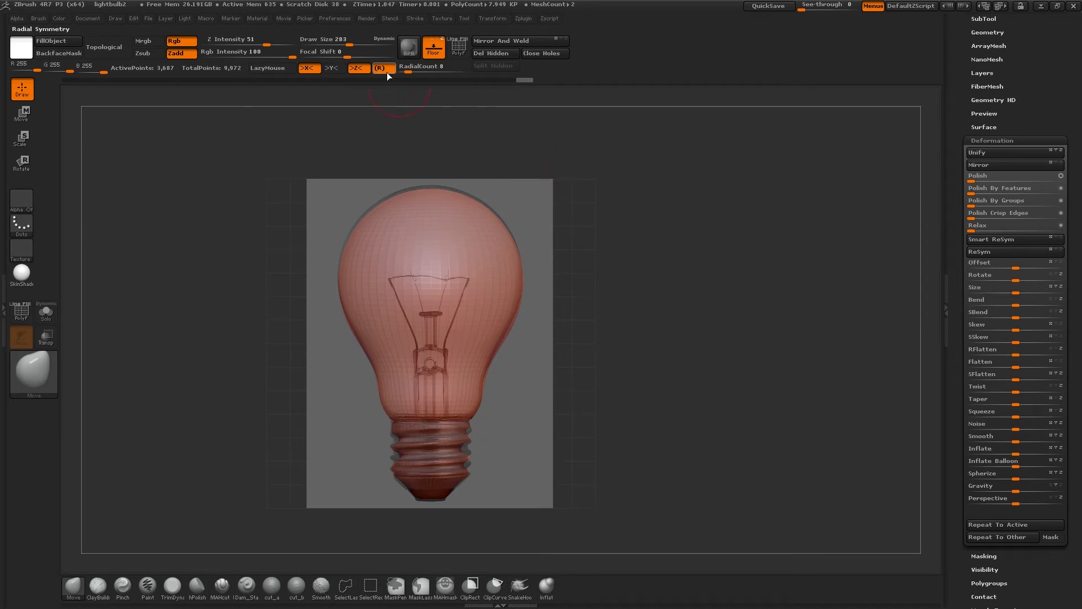
Turn off radial symmetry and run ZRemesher on the glass again with Half on, with X and Z symmetry
left_click_drag(985, 84, 984, 181)
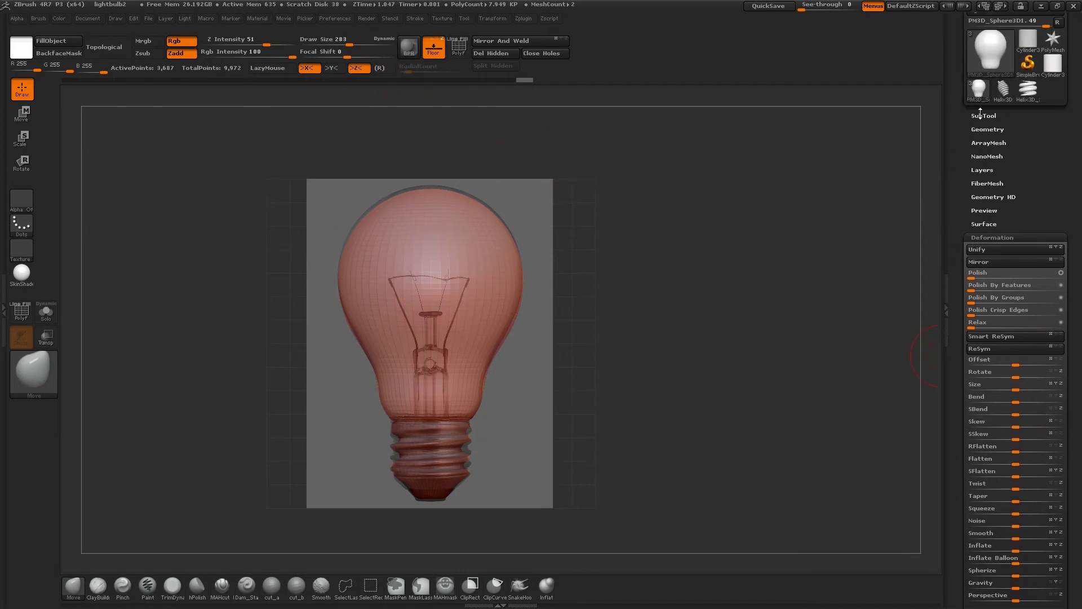
left_click(983, 113)
left_click(988, 550)
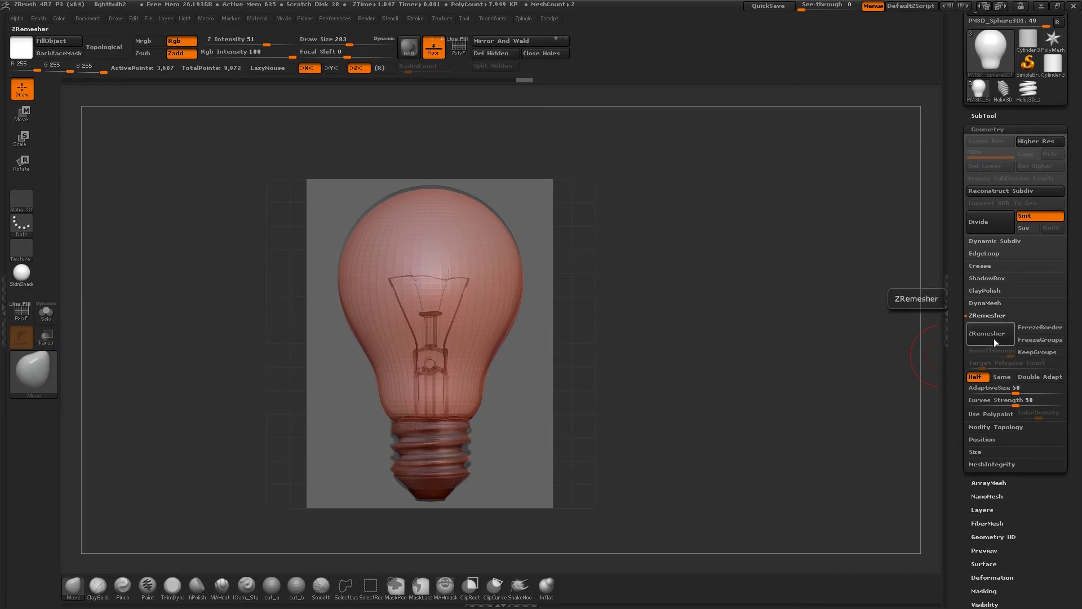
left_click(990, 338)
left_click_drag(599, 269, 644, 333)
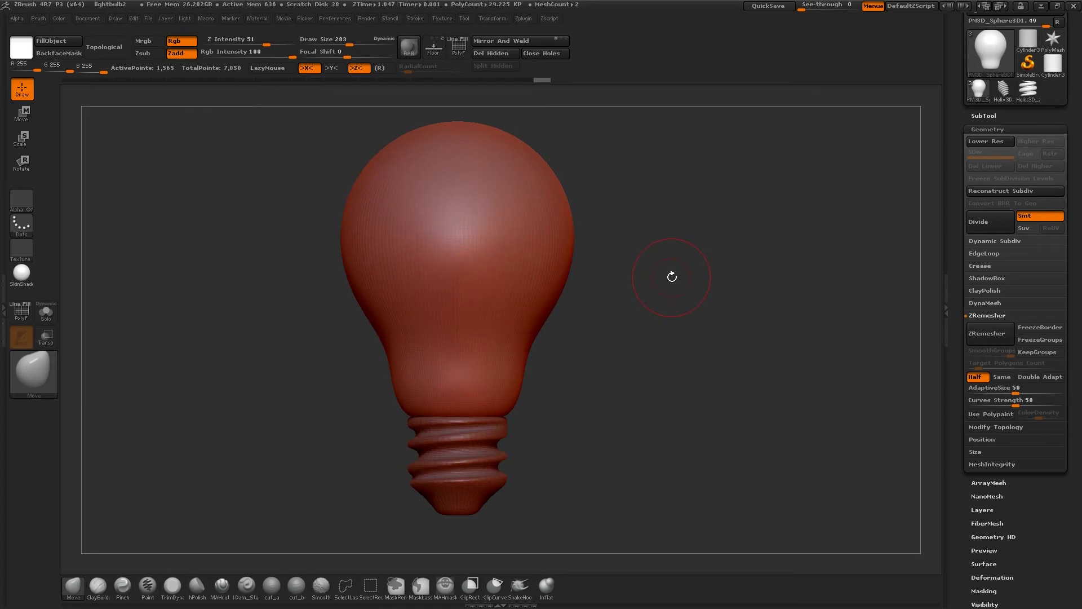
Make the threaded base the active subtool, hide the glass and show the reference image's inner stem above the base
left_click(997, 115)
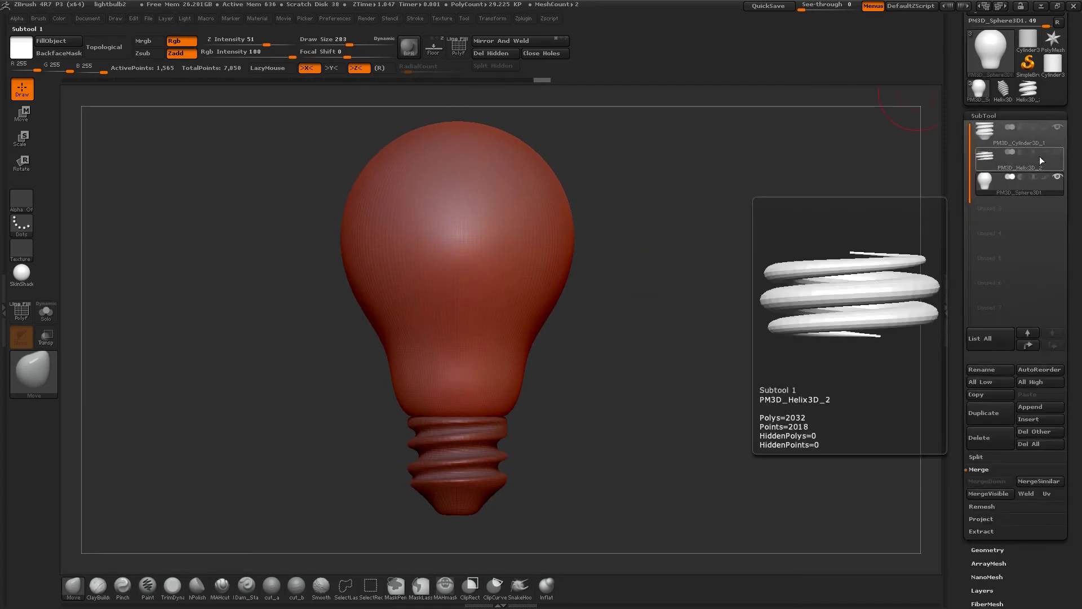
left_click(1040, 136)
left_click(1059, 178)
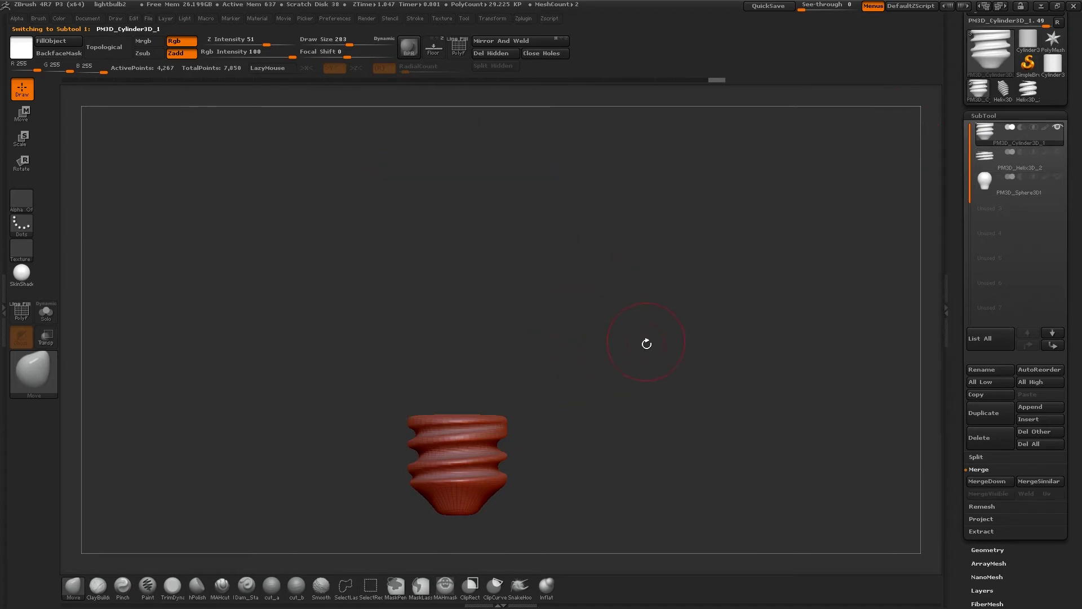
left_click_drag(646, 344, 671, 298, "alt")
left_click(441, 53)
mouse_move(590, 311)
left_mouse_down("alt")
mouse_move(601, 259)
mouse_move(640, 324)
left_mouse_up("alt")
left_click_drag(672, 266, 664, 293, "alt")
mouse_move(686, 132)
left_mouse_down("alt")
mouse_move(667, 282)
mouse_move(623, 324)
mouse_move(633, 373)
left_mouse_up("alt")
left_click_drag(720, 413, 703, 237, "alt")
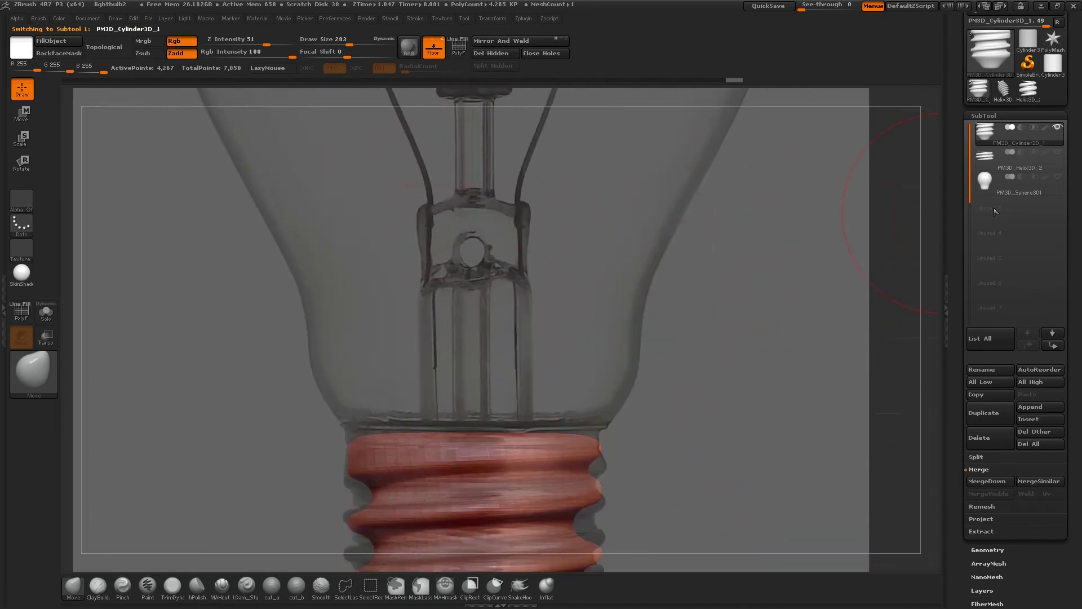
Append a cylinder as a new subtool and convert it into a QCube with a resolution of 2 on each axis
left_click(1044, 406)
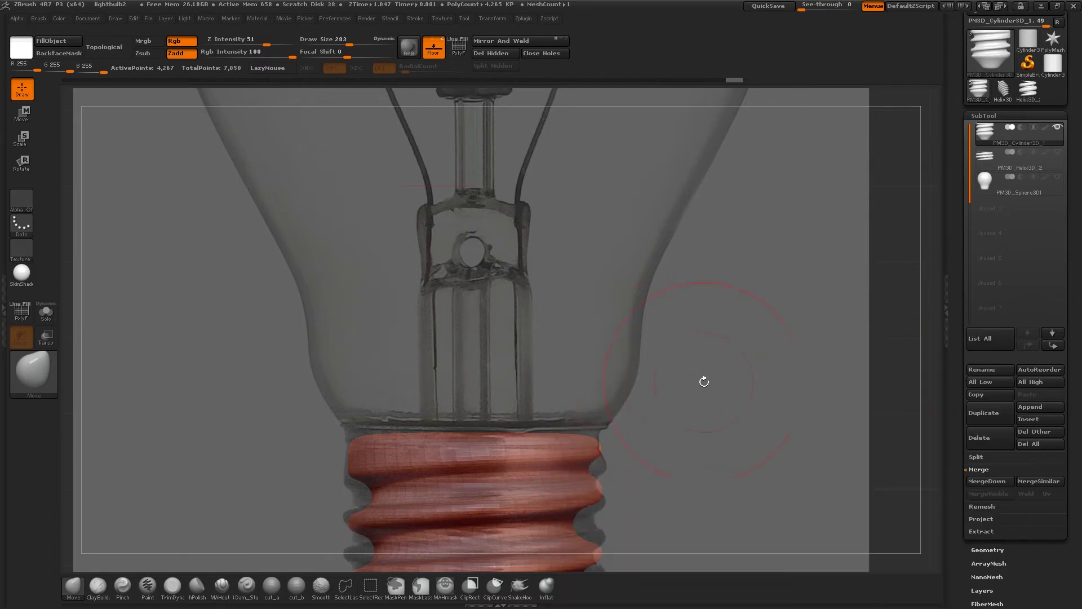
left_click(1044, 406)
left_click(631, 364)
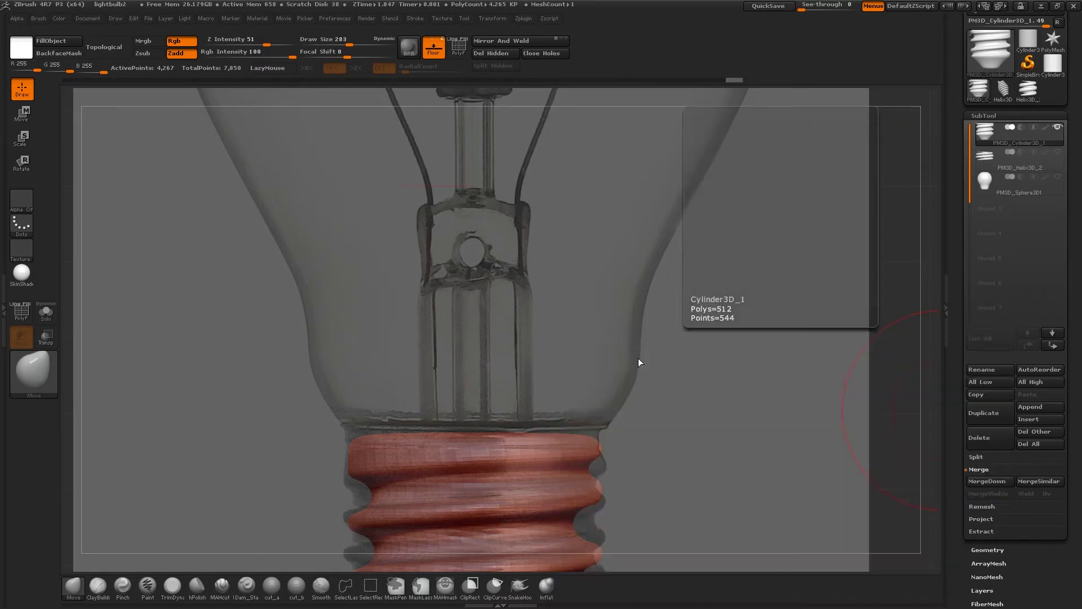
left_click(1000, 208)
key("f")
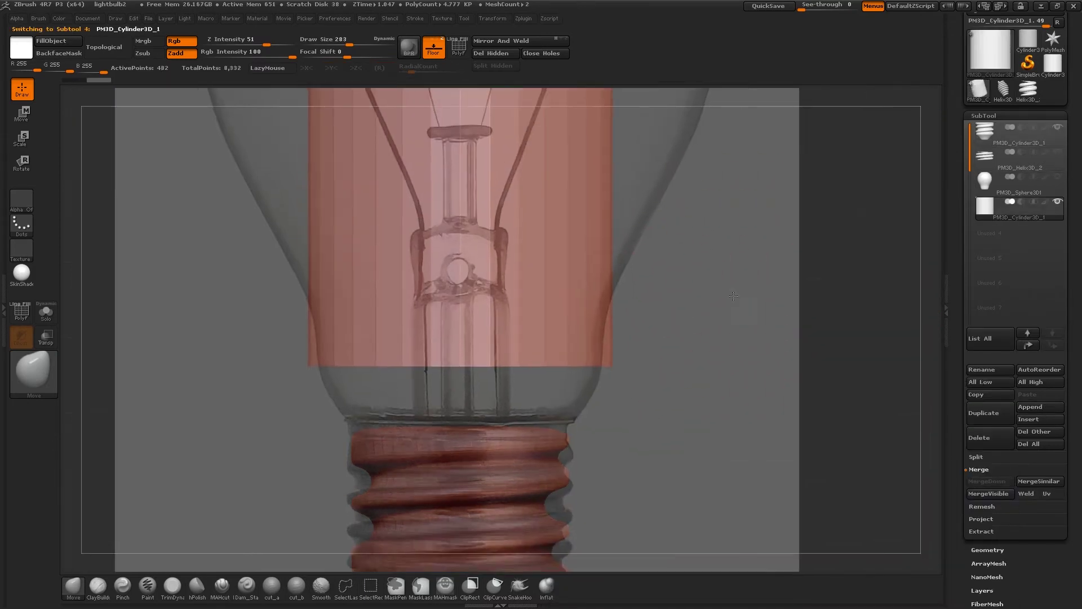
scroll(990, 558, "down", 6)
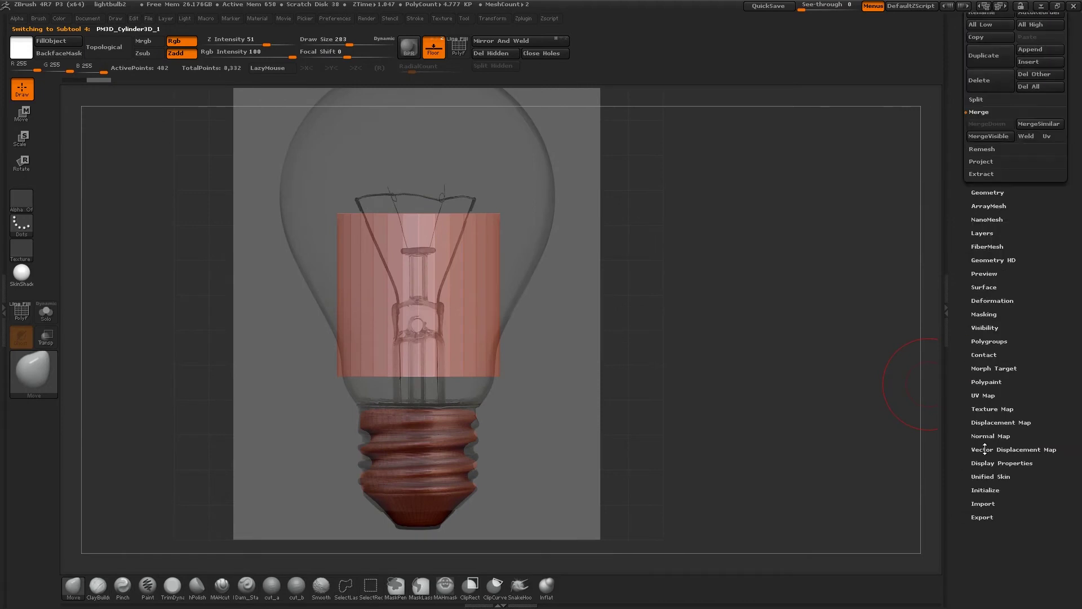
left_click(986, 490)
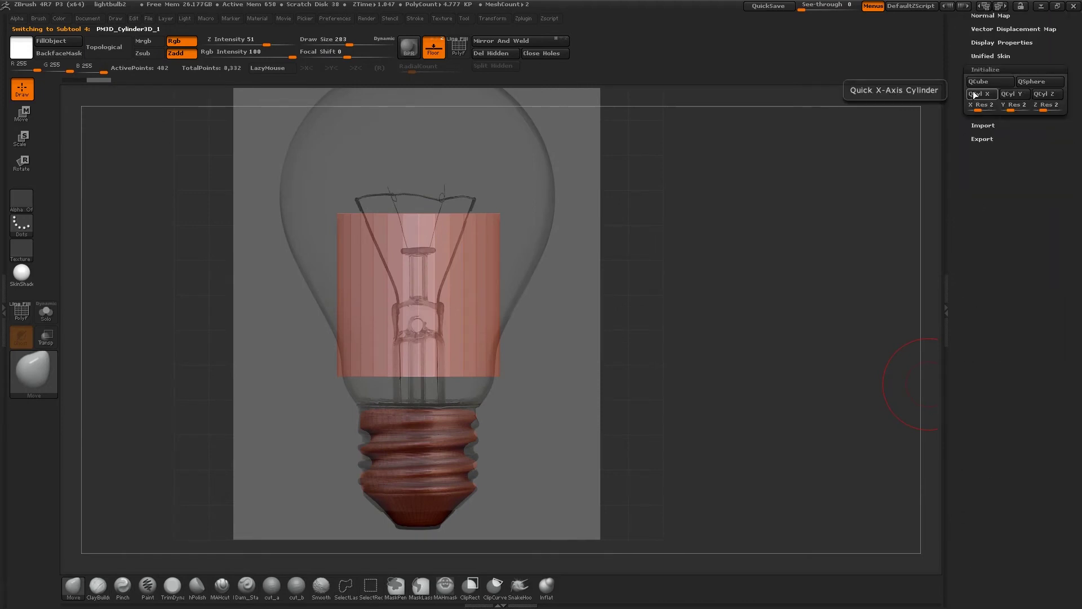
left_click(978, 82)
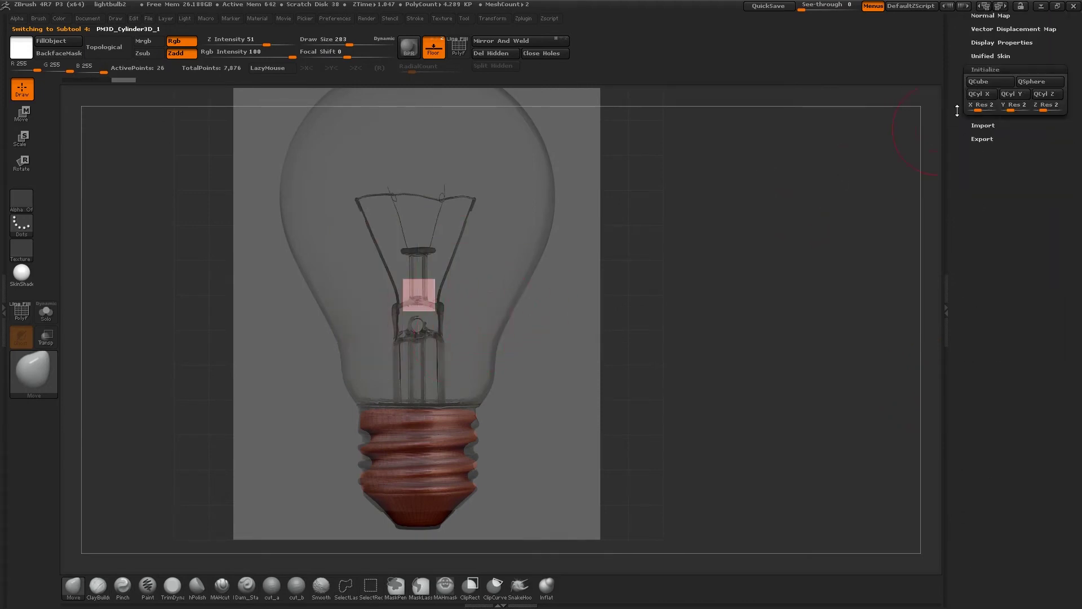
left_click_drag(617, 282, 655, 261, "alt")
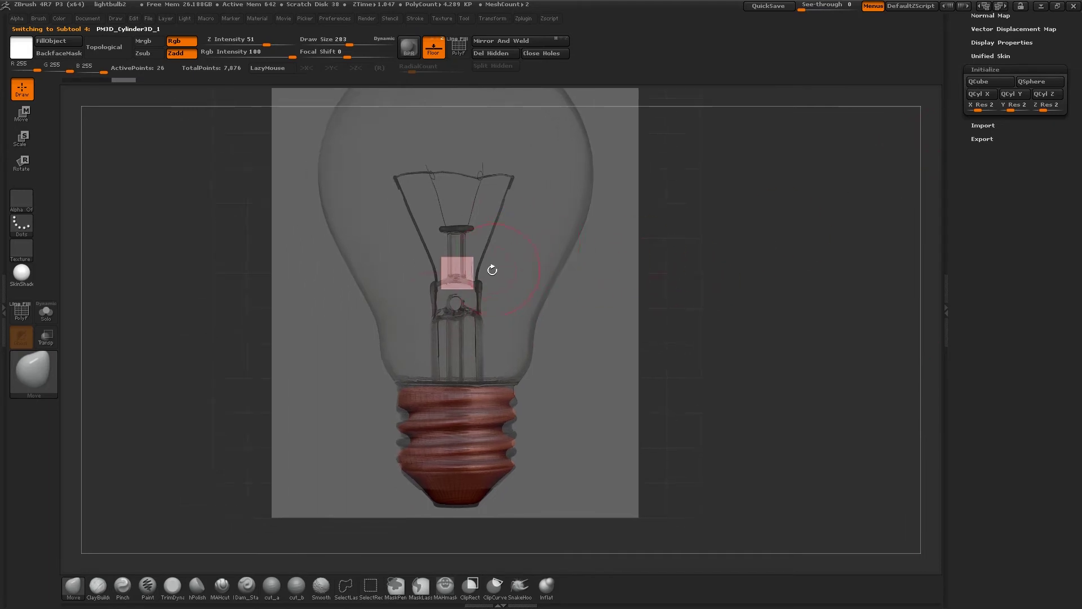
key("w")
mouse_move(467, 295)
left_mouse_down()
mouse_move(484, 337)
mouse_move(461, 297)
mouse_move(445, 390)
left_mouse_up()
mouse_move(573, 316)
left_mouse_down()
mouse_move(593, 325)
mouse_move(580, 316)
left_mouse_up()
key("ctrl+z")
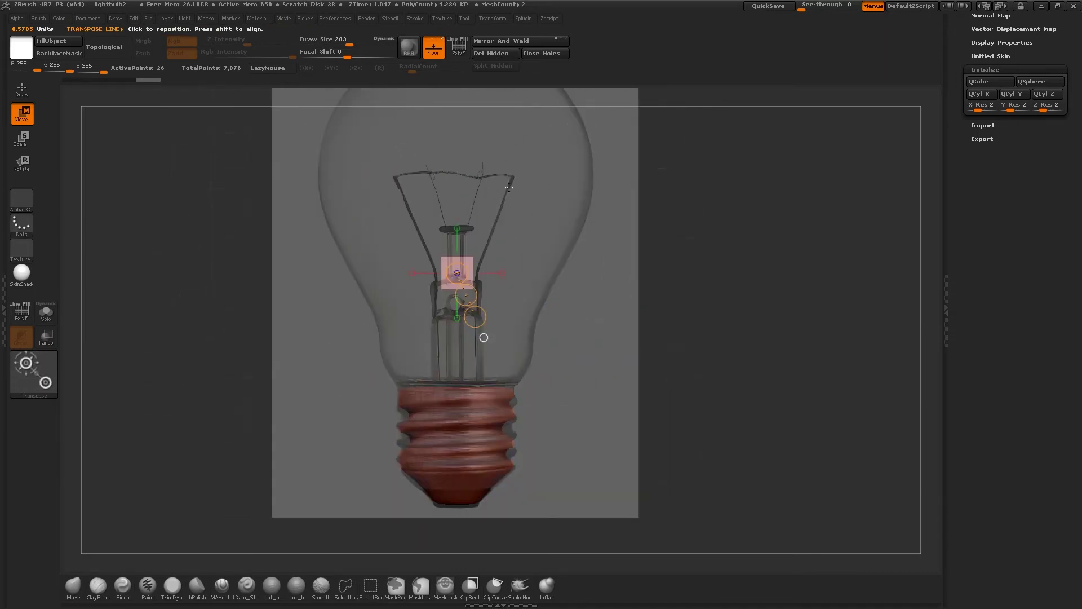
Turn on X symmetry and move the cube down to the foot of the reference stem, just above the screw base
key("x")
left_click_drag(471, 297, 446, 394)
left_click_drag(564, 305, 615, 330)
left_click_drag(823, 230, 813, 228, "shift")
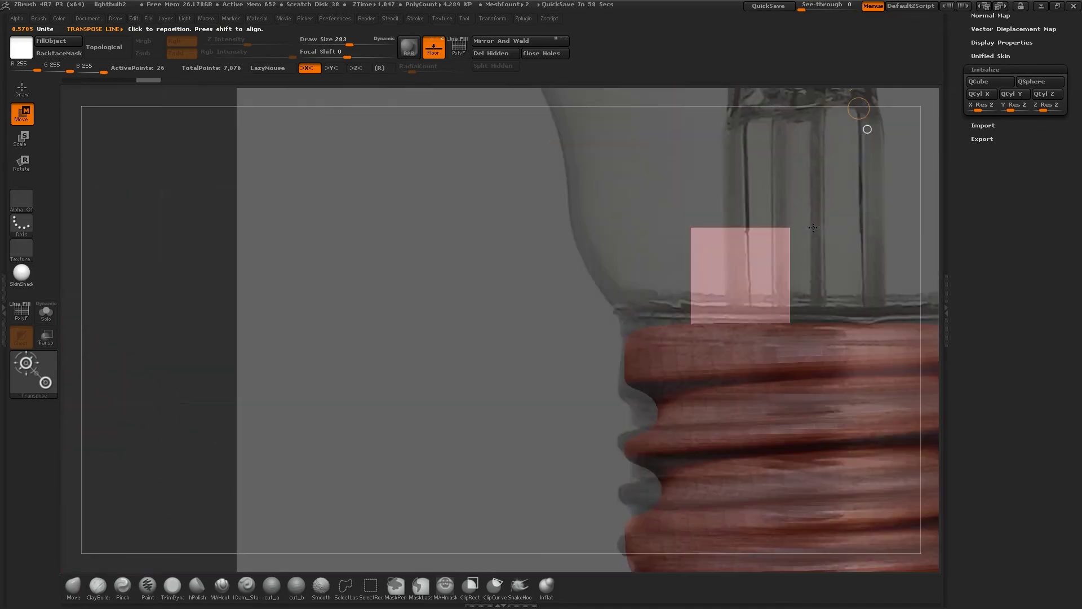
left_click_drag(711, 182, 462, 290, "alt")
Scale and position the cube as a narrow upright post covering the left tube of the reference stem
key("e")
mouse_move(378, 349)
left_mouse_down("shift")
mouse_move(467, 350)
mouse_move(383, 350)
mouse_move(442, 354)
mouse_move(351, 383)
mouse_move(355, 393)
mouse_move(373, 371)
mouse_move(395, 103)
mouse_move(394, 117)
left_mouse_up("shift")
key("w")
mouse_move(374, 347)
right_mouse_down("alt")
mouse_move(475, 255)
mouse_move(488, 338)
mouse_move(584, 285)
mouse_move(460, 332)
right_mouse_up("alt")
With polyframe on and the ZModeler brush at draw size 53, delete the lengthwise edge loops from the post
key("q")
key("shift+f")
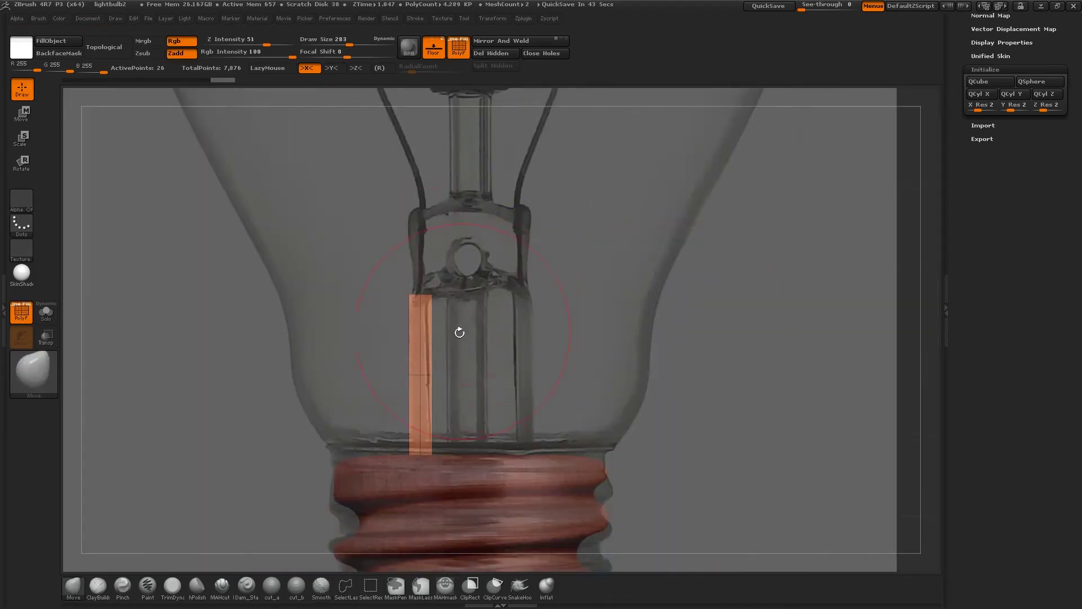
key("s")
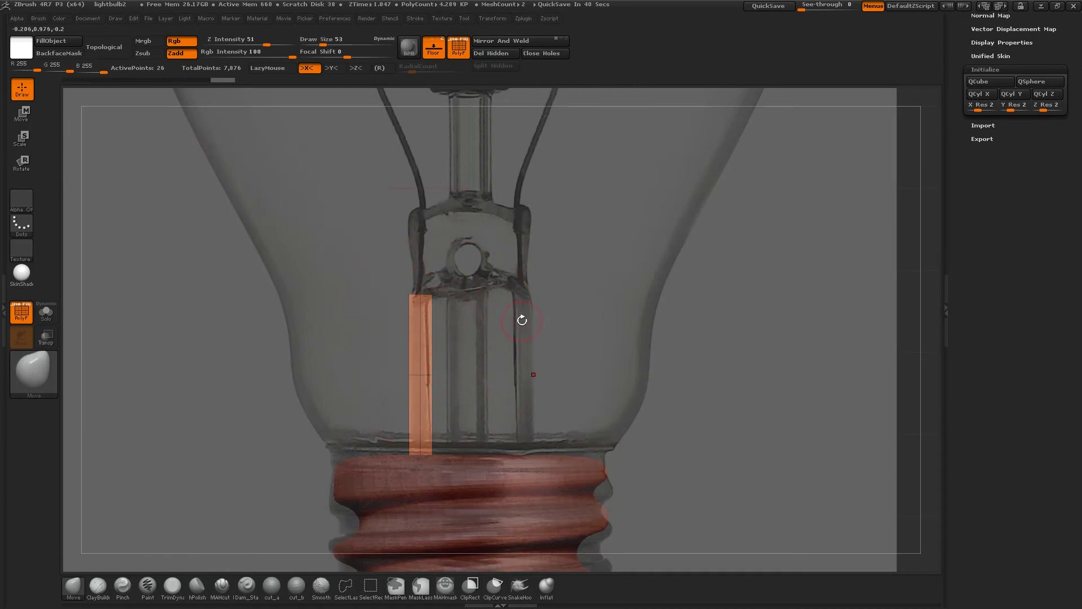
key("b")
key("z")
key("m")
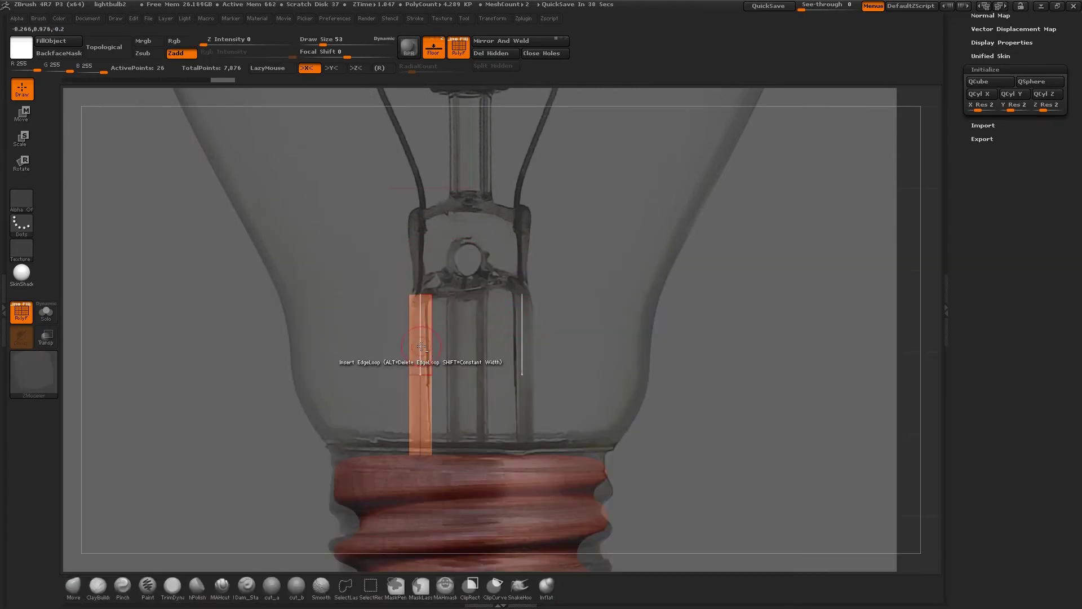
left_click(422, 346, "alt")
left_click_drag(626, 327, 572, 300)
left_click(481, 332, "ctrl+shift")
left_click(437, 360, "alt")
key("ctrl+z")
left_click(431, 223, "alt")
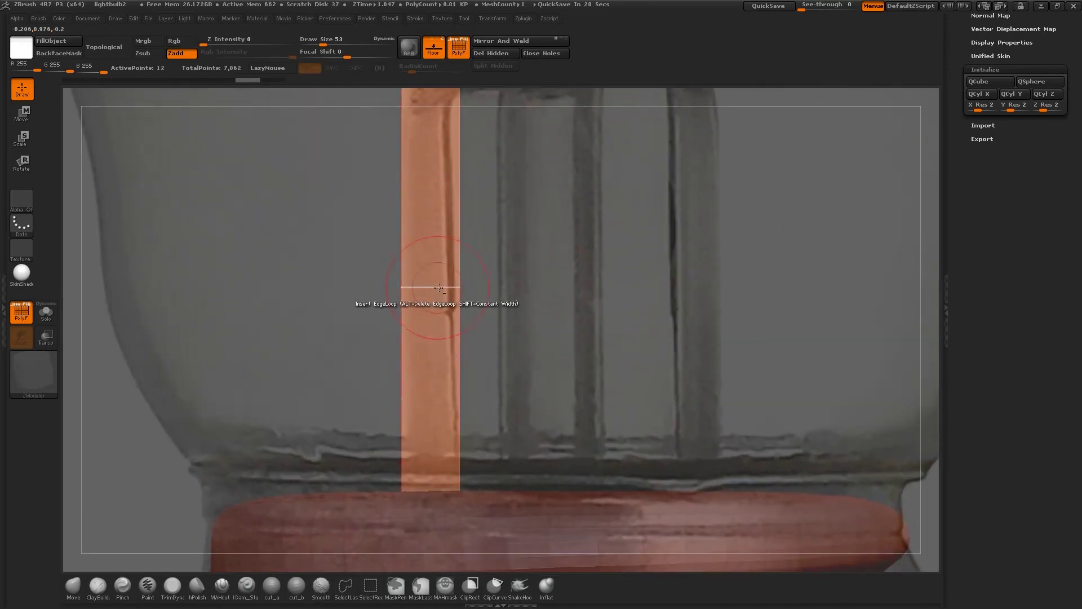
Delete the post's middle edge loop and insert a new edge loop near its upper end
left_click_drag(626, 232, 586, 244)
left_click(493, 284, "alt")
left_click_drag(598, 281, 600, 339, "alt")
left_click(461, 288)
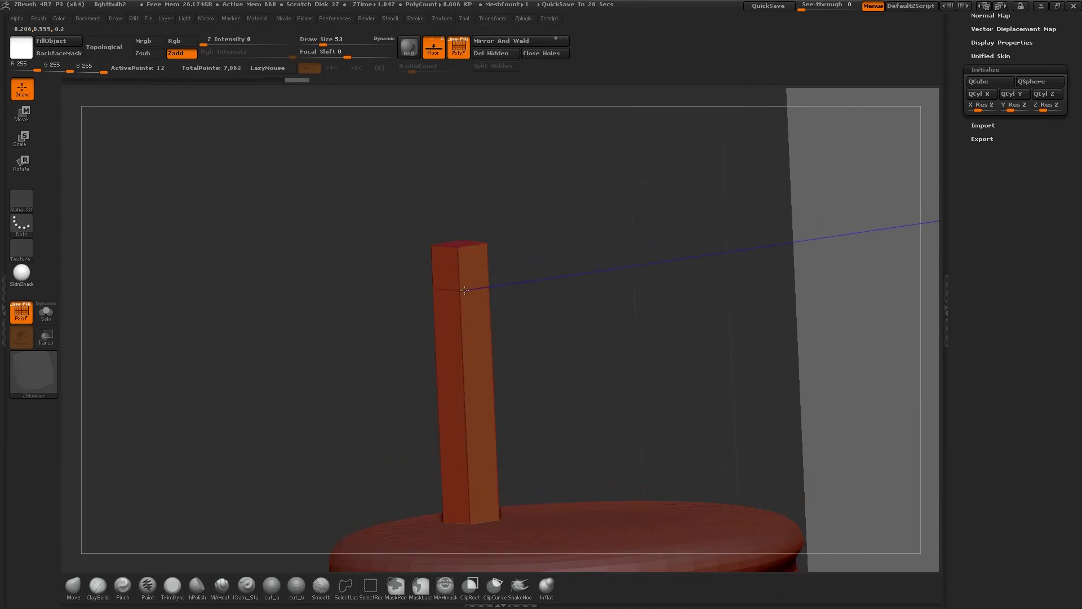
Mask the lower part of the post and move its top section to line up with the reference stem's crosspiece
mouse_move(570, 293)
left_mouse_down()
mouse_move(621, 307)
mouse_move(609, 248)
left_mouse_up()
mouse_move(531, 186)
left_mouse_down("ctrl")
mouse_move(407, 307)
mouse_move(459, 208)
left_mouse_up("ctrl")
left_click(557, 283, "ctrl")
key("w")
left_click_drag(459, 255, 459, 225, "shift")
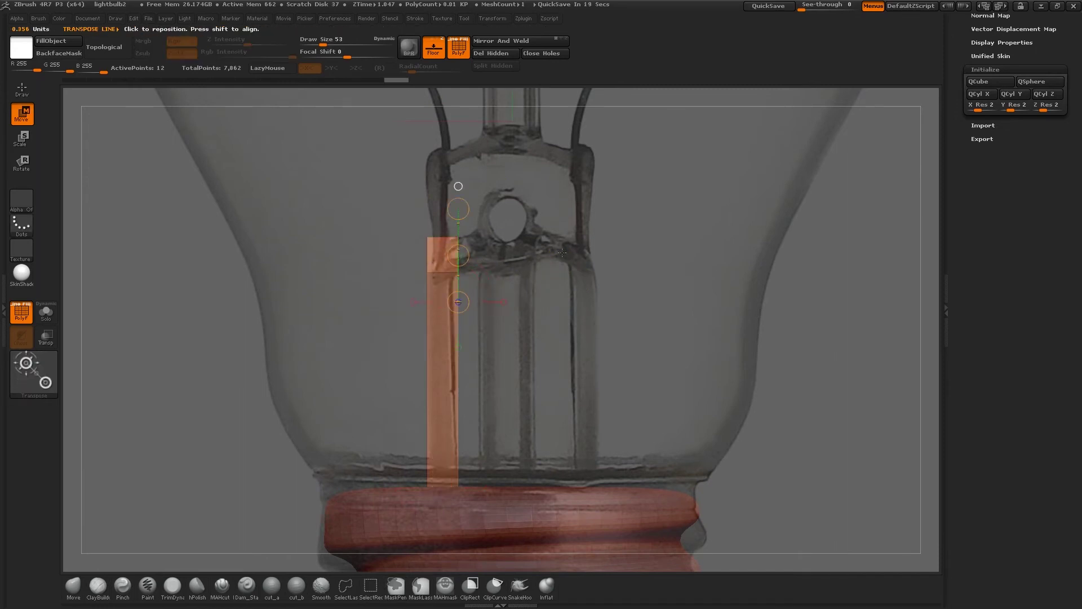
Extrude the inner face of the post's top segment sideways along the reference crosspiece to just beyond the round hole
key("q")
left_click_drag(621, 159, 558, 184)
left_click_drag(464, 255, 600, 257)
left_click_drag(587, 184, 598, 183, "shift")
left_click_drag(689, 219, 668, 218, "alt")
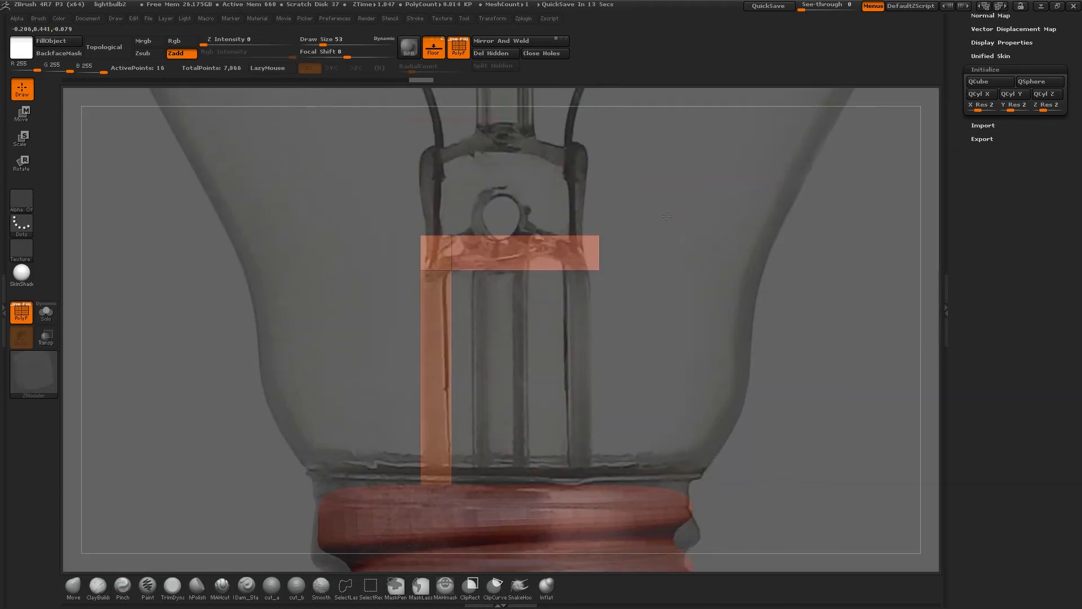
key("ctrl+z")
left_click_drag(568, 243, 552, 273)
left_click_drag(573, 188, 581, 189, "shift")
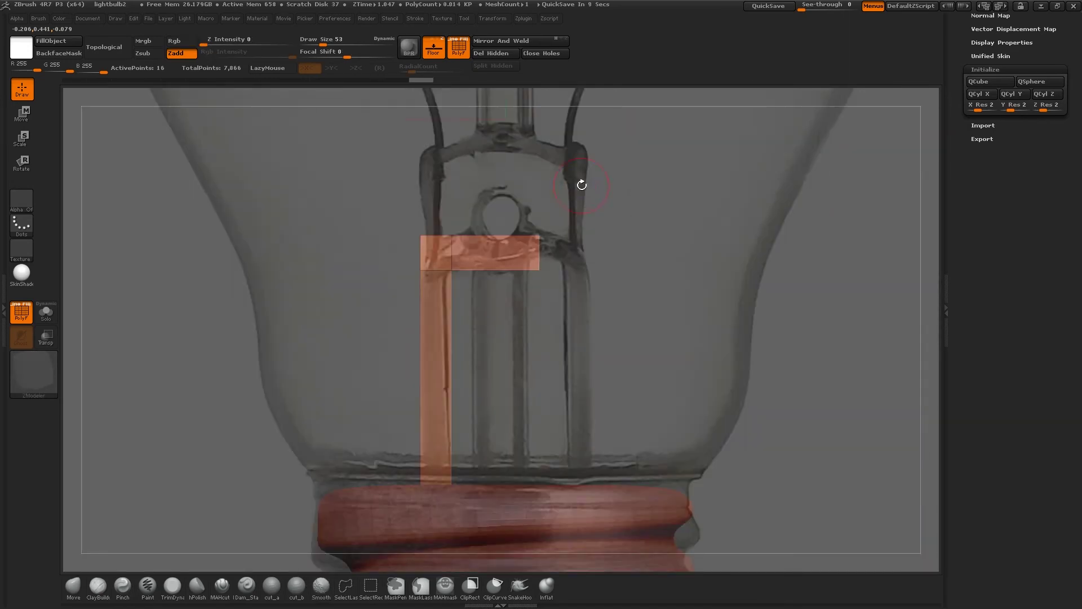
Mirror and weld the post with its crosspiece, and extrude the tops of both posts upward along the reference stem
left_click(499, 42)
left_click_drag(636, 219, 639, 262)
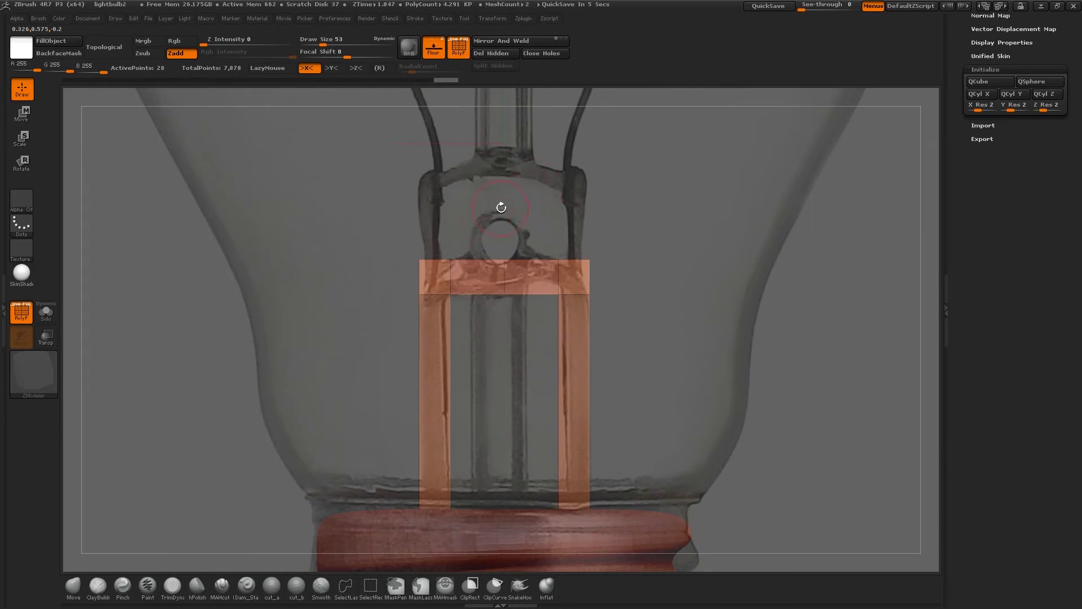
left_click_drag(501, 208, 431, 151)
left_click_drag(672, 282, 670, 317)
Mask the frame below the post tops and move the tops down to just above the reference stem's shoulders
left_click_drag(460, 203, 381, 278, "ctrl")
left_click(490, 203, "ctrl")
key("w")
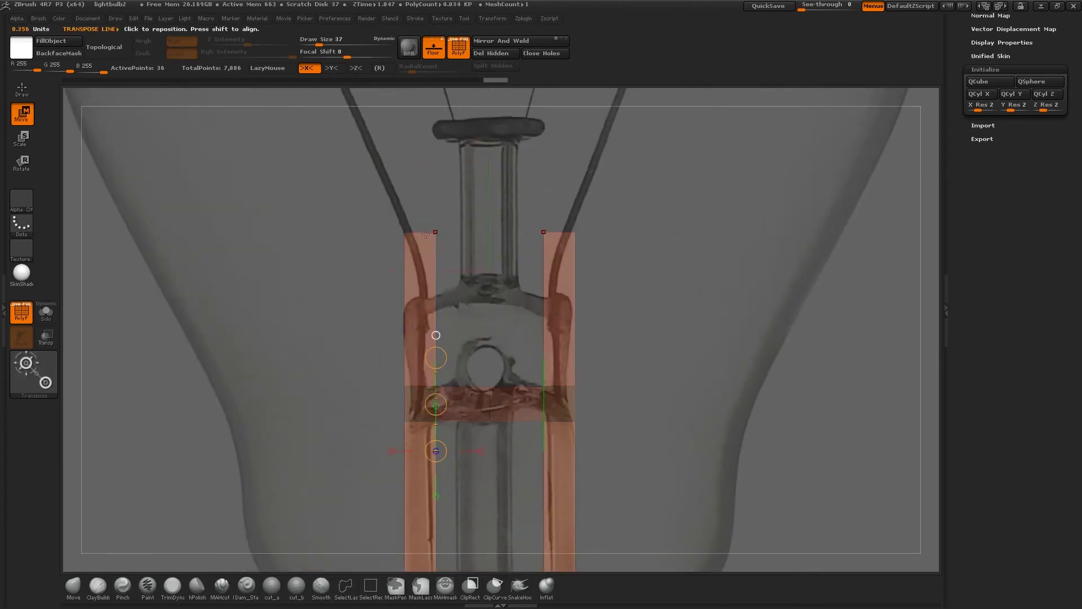
mouse_move(434, 232)
left_mouse_down("shift")
mouse_move(425, 300)
mouse_move(437, 334)
mouse_move(418, 289)
left_mouse_up("shift")
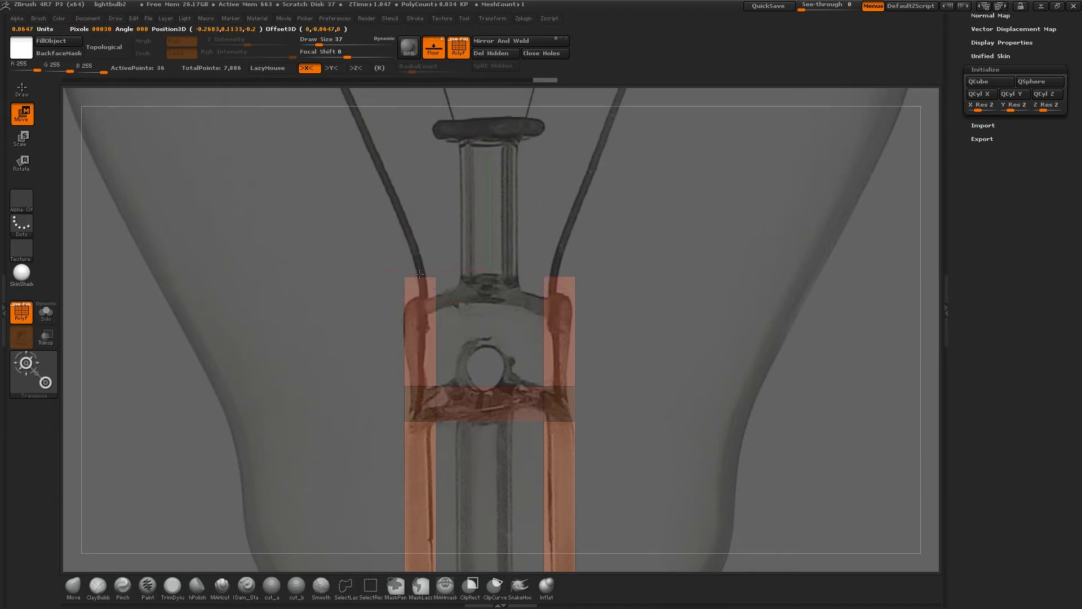
Insert an edge loop just below the top of both posts with the ZModeler brush
left_click_drag(575, 258, 538, 267)
key("q")
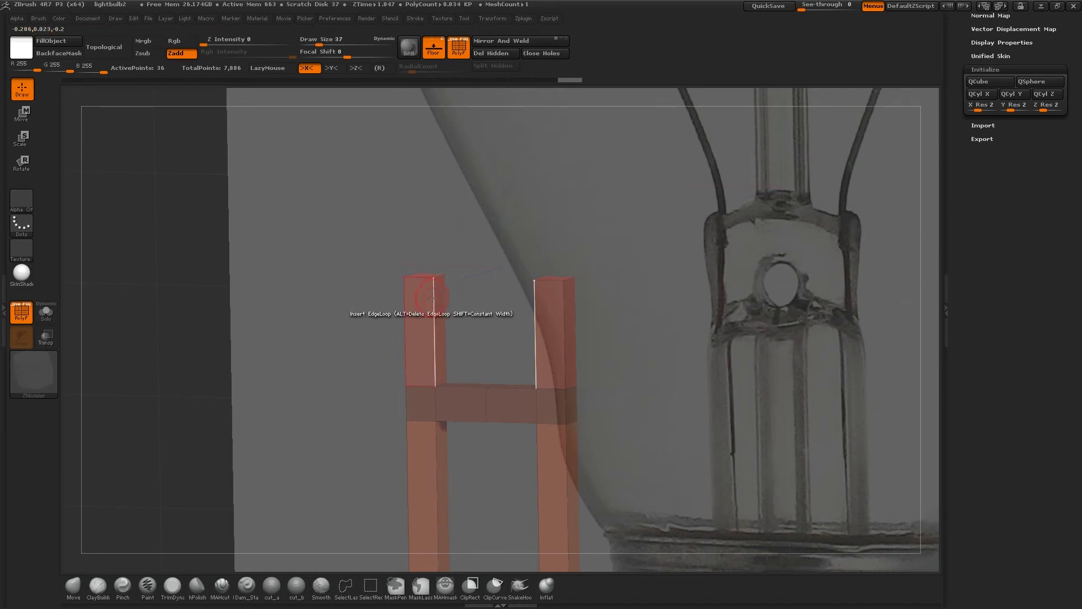
left_click(433, 296)
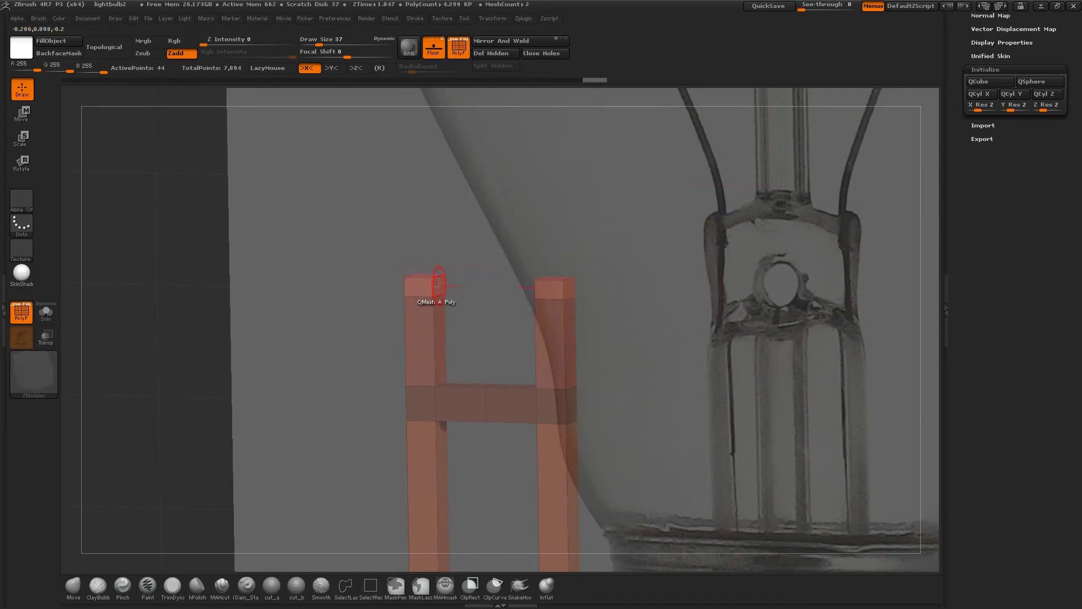
left_click_drag(469, 235, 441, 243, "shift")
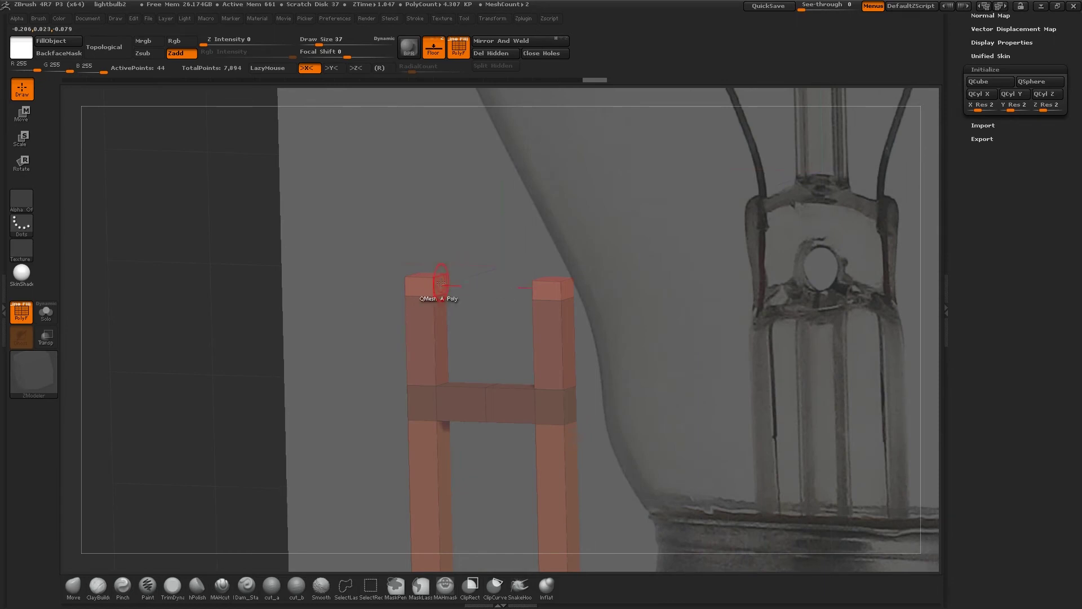
Bridge the facing inner polygons of the two posts' top segments using the Two Polys target
key("space")
key("space")
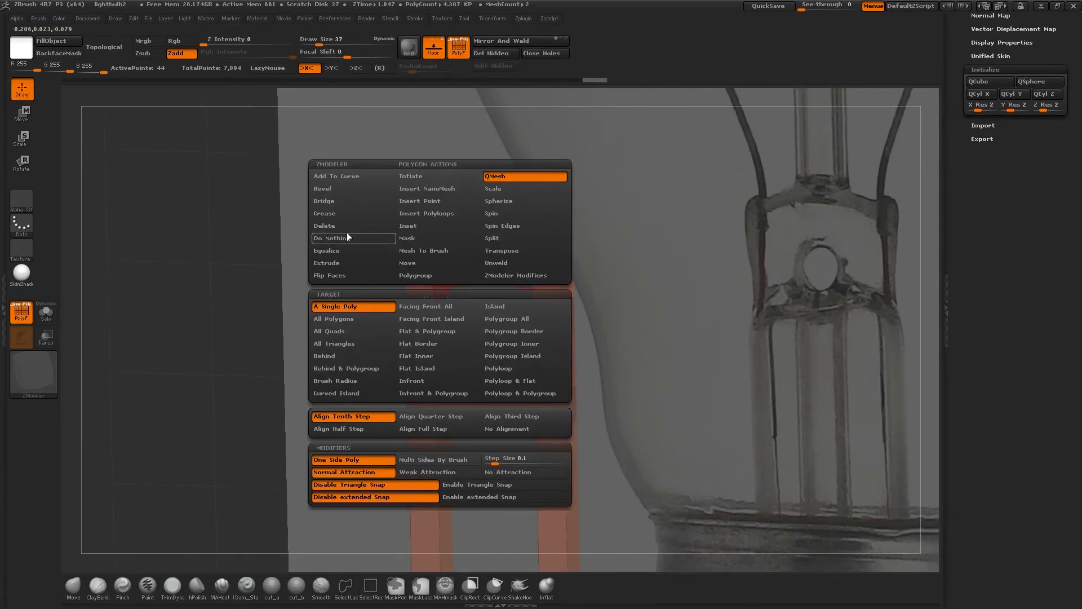
left_click(342, 201)
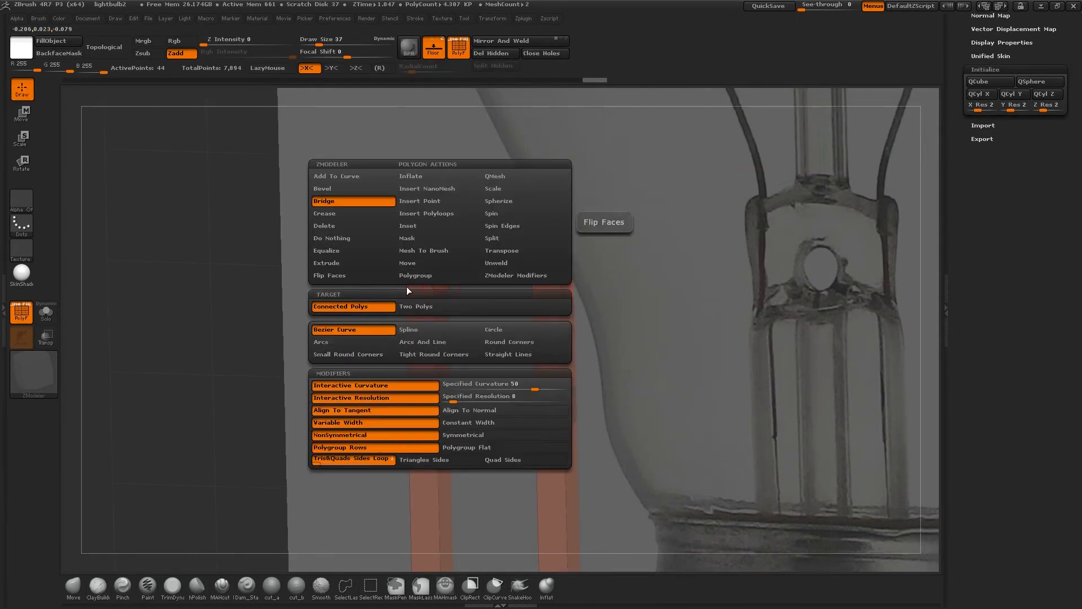
left_click(416, 306)
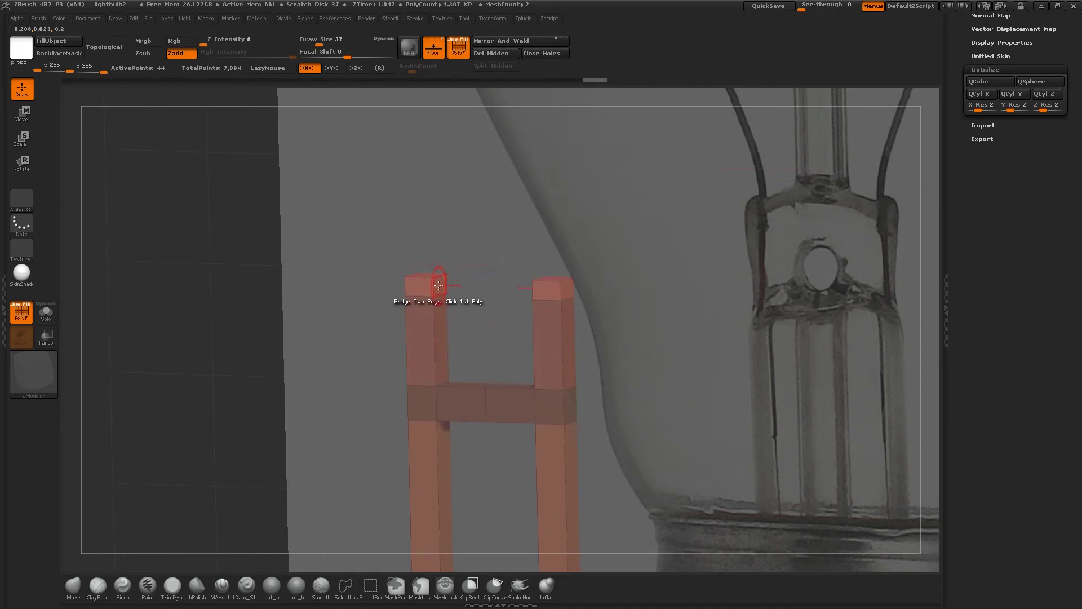
left_click(438, 286)
left_click_drag(486, 243, 586, 270)
left_click(507, 270)
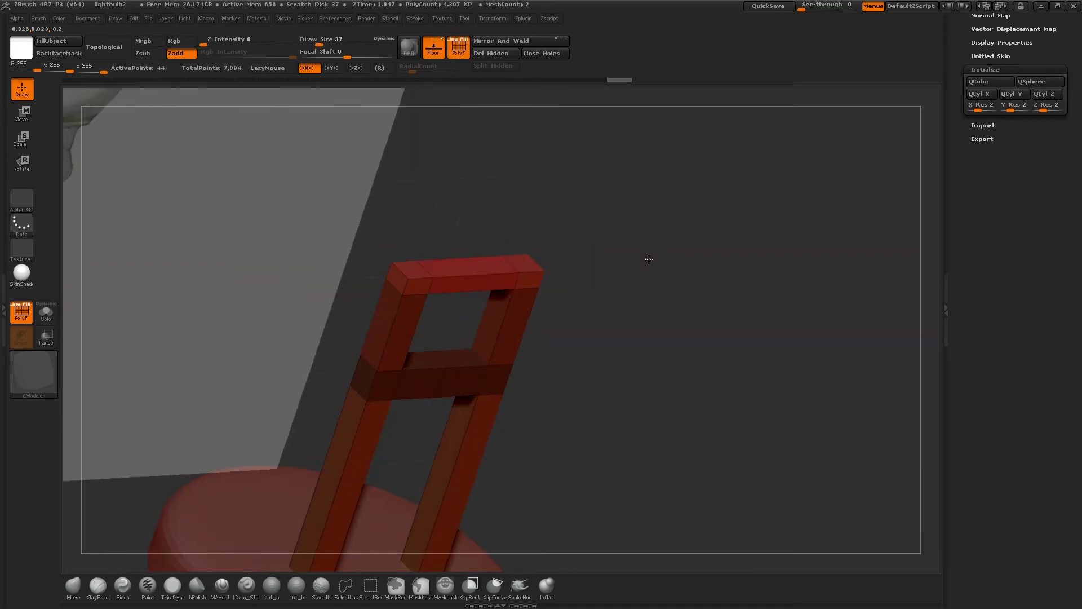
mouse_move(648, 259)
left_mouse_down("shift")
mouse_move(640, 214)
mouse_move(621, 302)
mouse_move(601, 317)
mouse_move(607, 265)
mouse_move(556, 259)
left_mouse_up("shift")
Hide the reference image and preview the stem frame with Dynamic Subdivision, switching the smoothing off again
key("shift+f")
key("shift+f")
left_click_drag(590, 313, 596, 266, "alt")
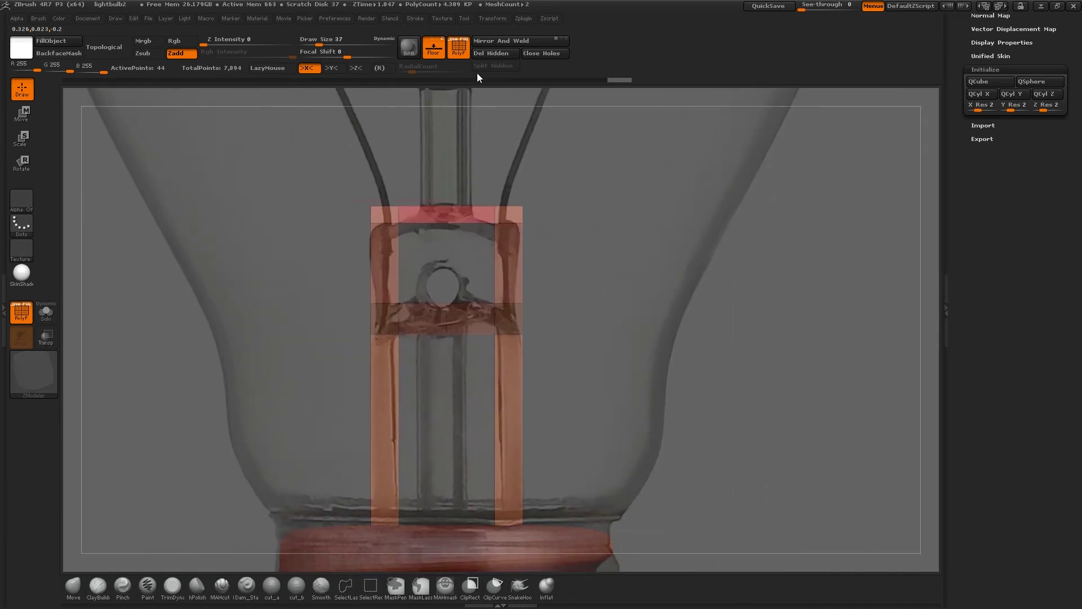
left_click(434, 50)
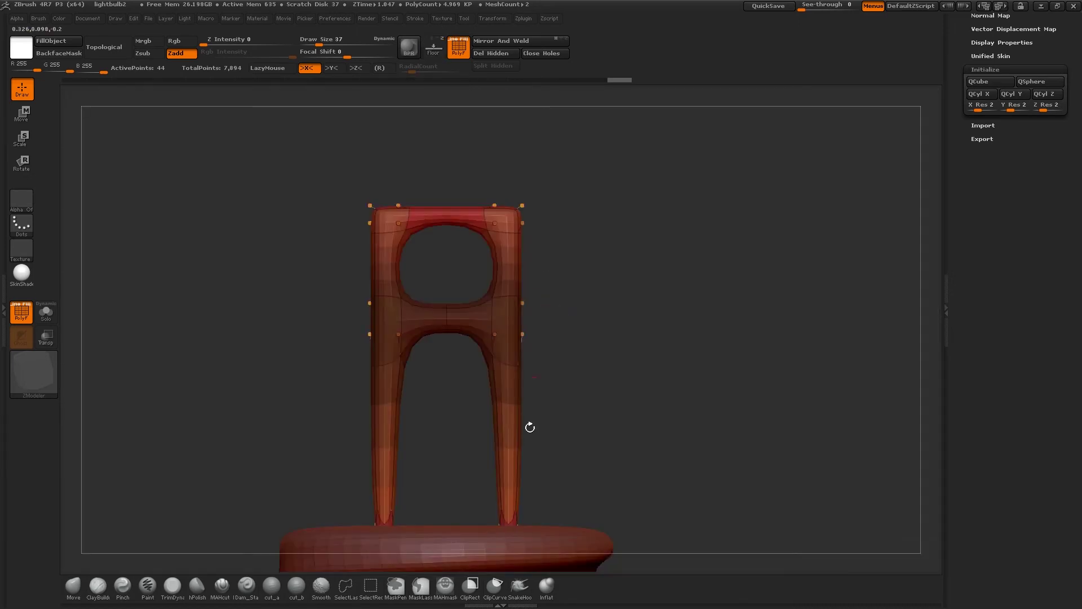
key("shift+d")
key("d")
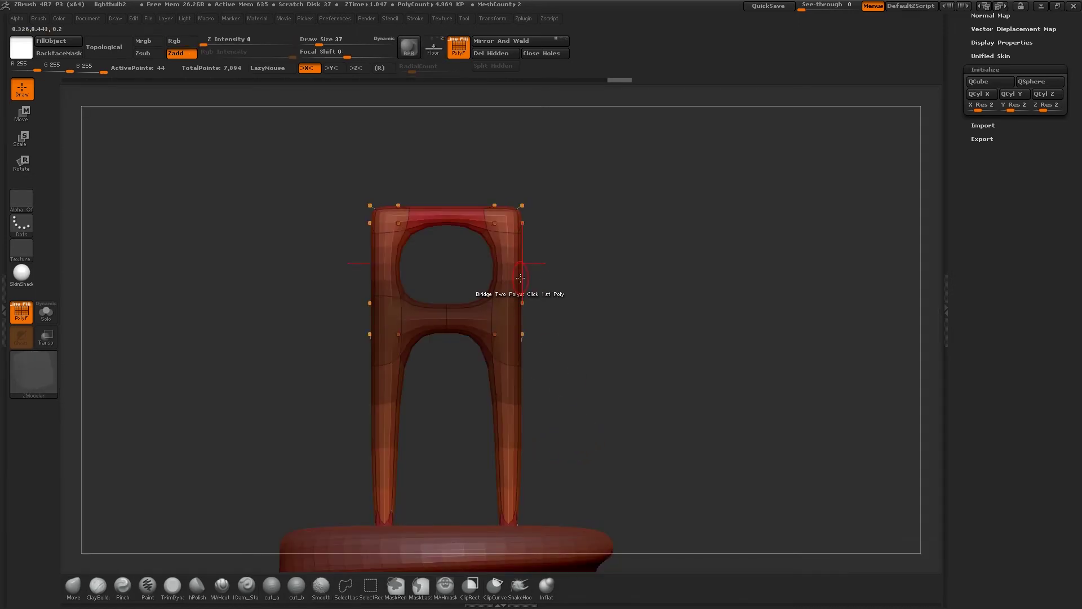
key("shift+d")
Insert supporting edge loops where the middle crossbar meets the posts, and display the frame smoothed and transparent
mouse_move(601, 367)
left_mouse_down("alt")
mouse_move(601, 336)
mouse_move(641, 363)
mouse_move(654, 314)
left_mouse_up("alt")
left_click(417, 246)
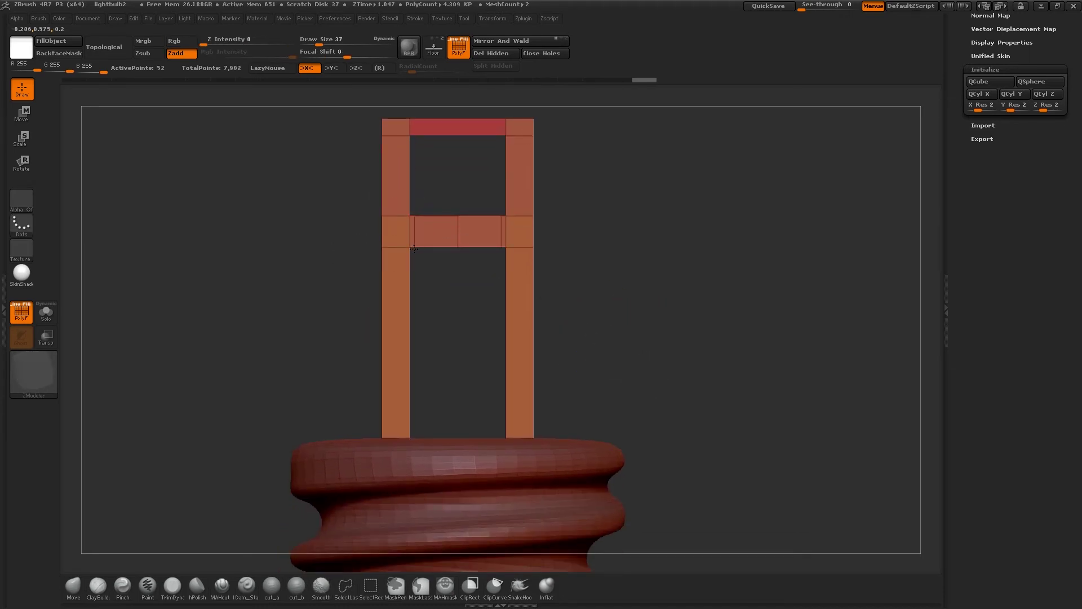
left_click_drag(414, 249, 413, 249)
left_click(49, 336)
left_click_drag(603, 401, 635, 292, "alt")
key("d")
Turn off Transparency and show the reference image again to compare the smoothed frame with the bulb's stem
left_click_drag(697, 249, 682, 383, "alt")
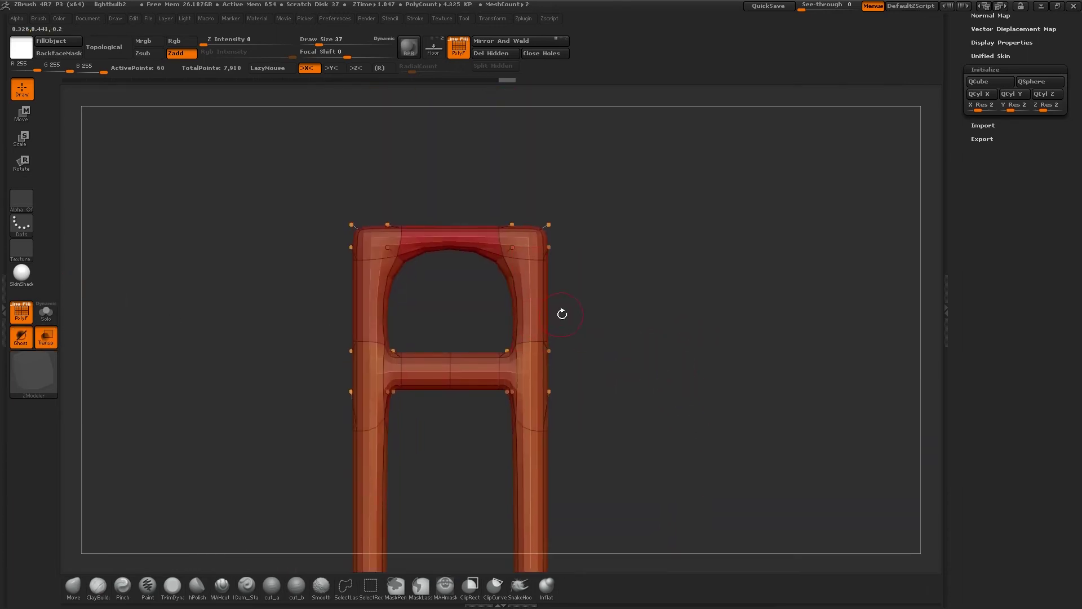
left_click_drag(248, 332, 231, 311, "alt")
left_click_drag(555, 411, 540, 280, "alt")
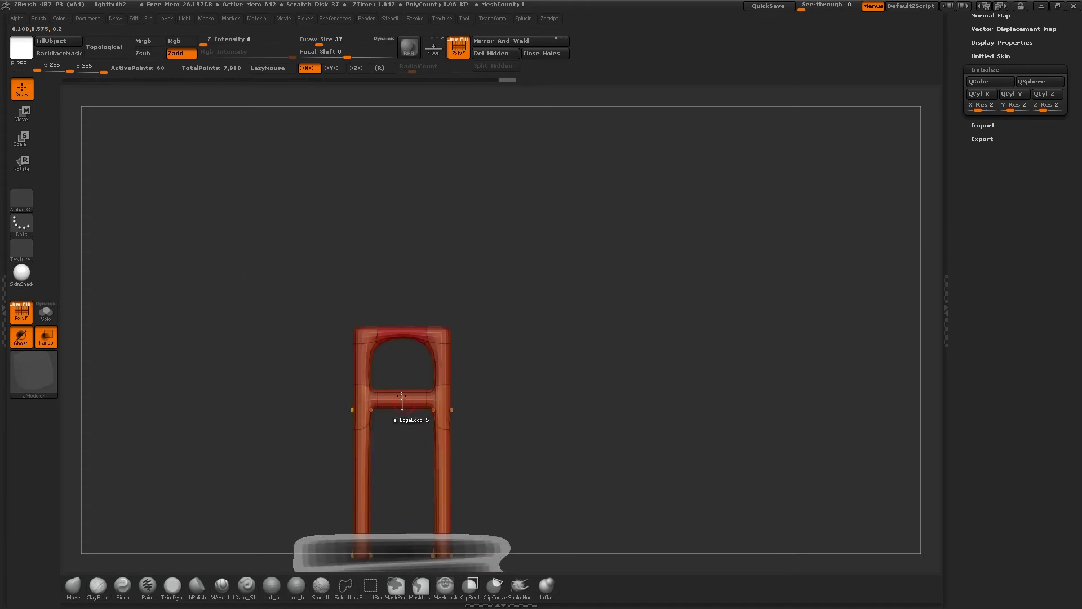
left_click_drag(393, 390, 385, 305, "alt")
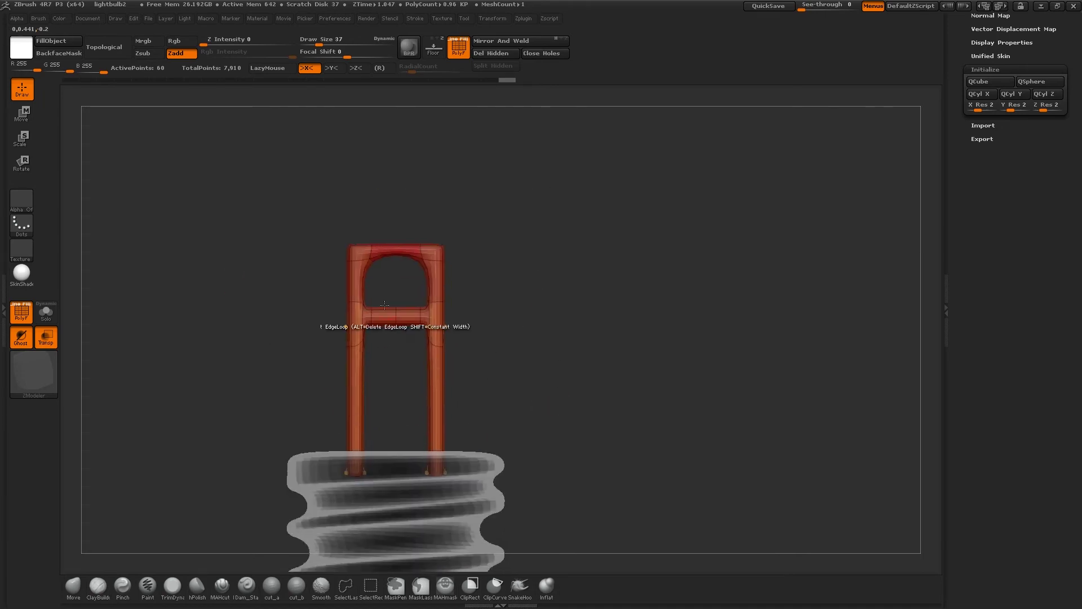
left_click(53, 343)
key("shift+p")
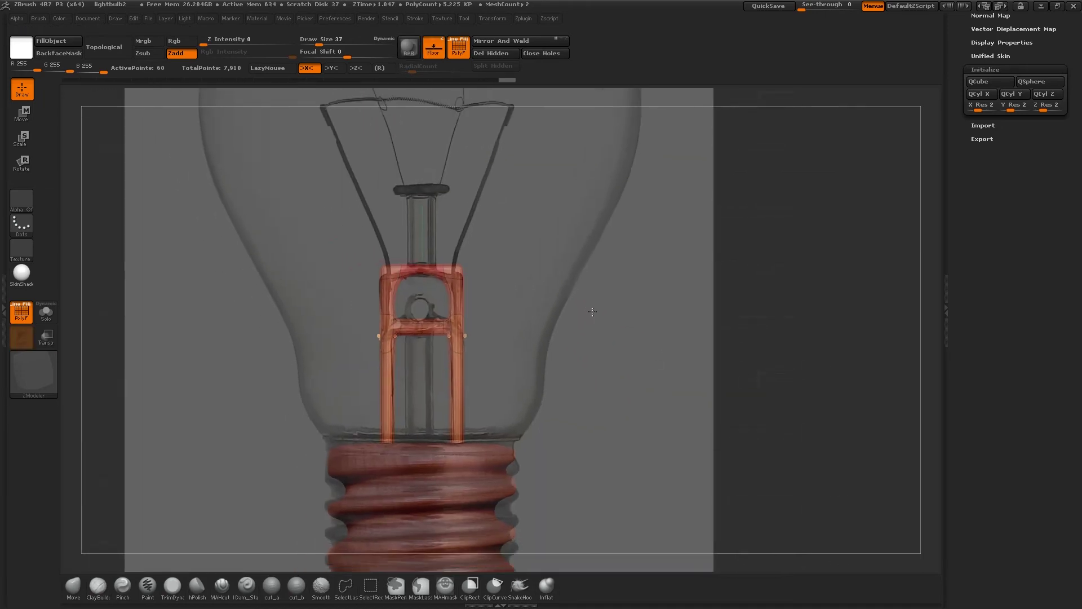
left_click_drag(592, 312, 611, 316, "alt")
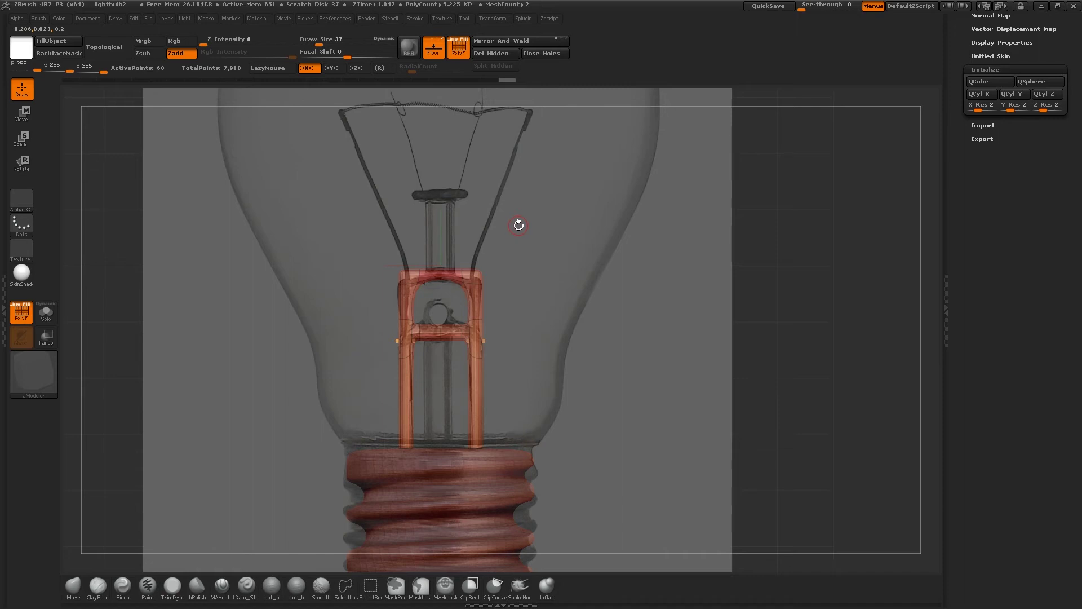
left_click_drag(552, 221, 547, 235)
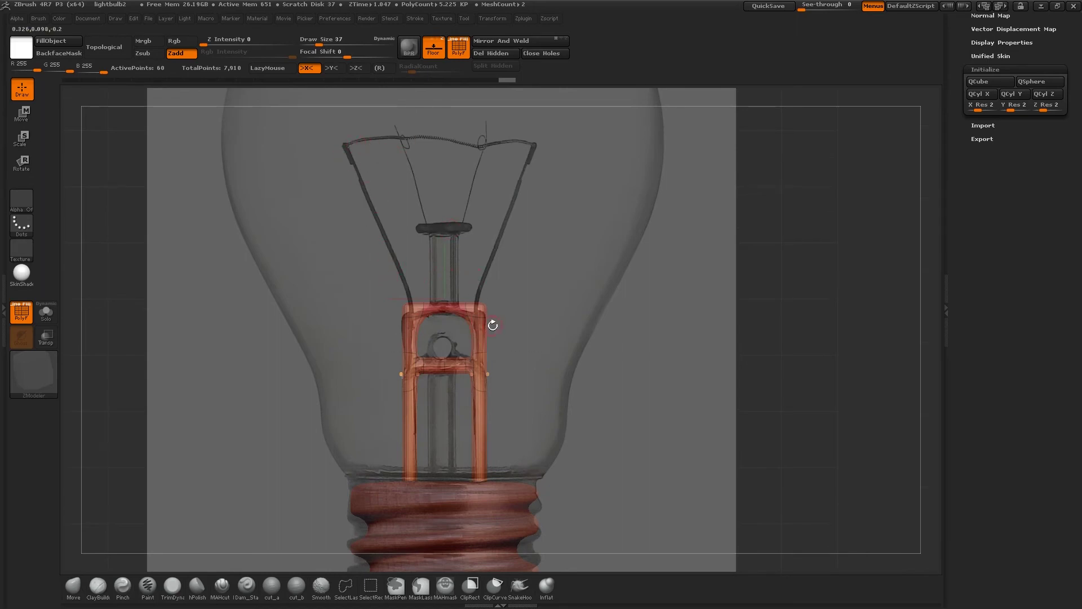
Draw a tube with the CurveTube brush from the frame's upper corner along the reference support wire to its hooked end
key("b")
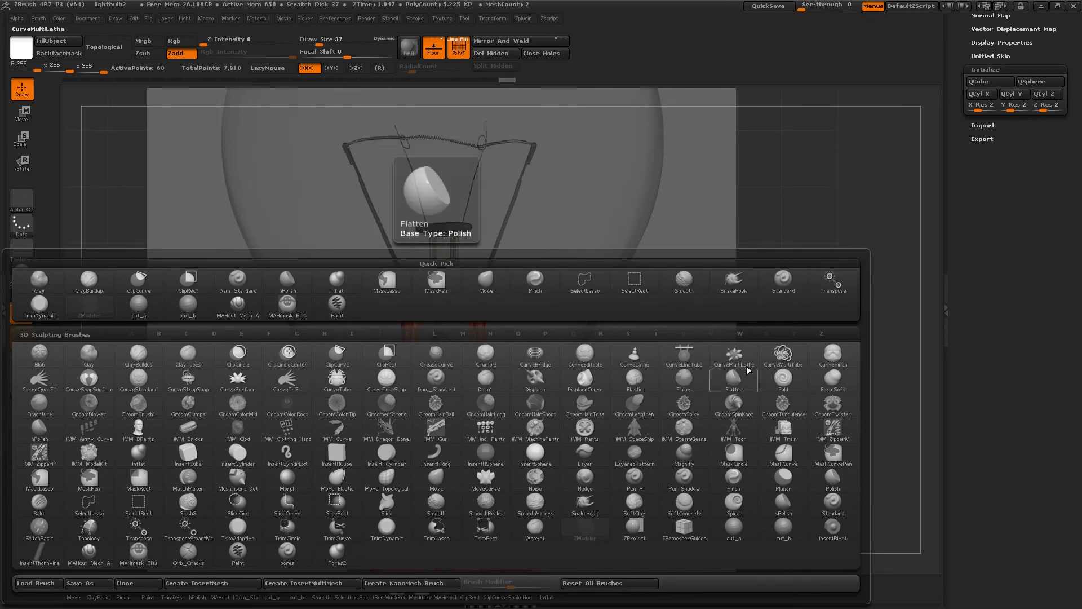
left_click(337, 380)
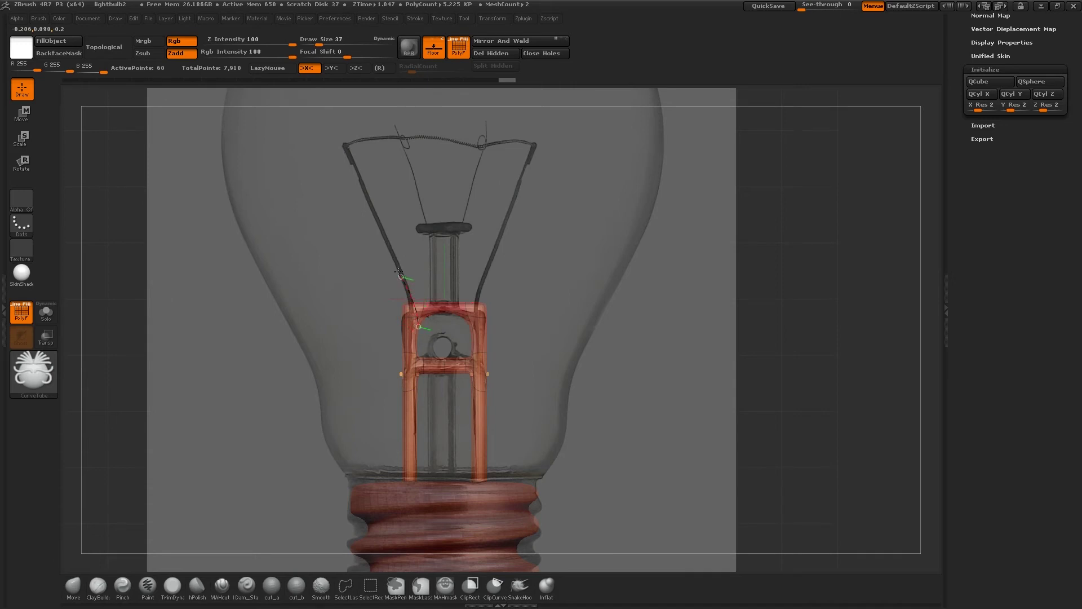
left_click_drag(346, 156, 345, 150)
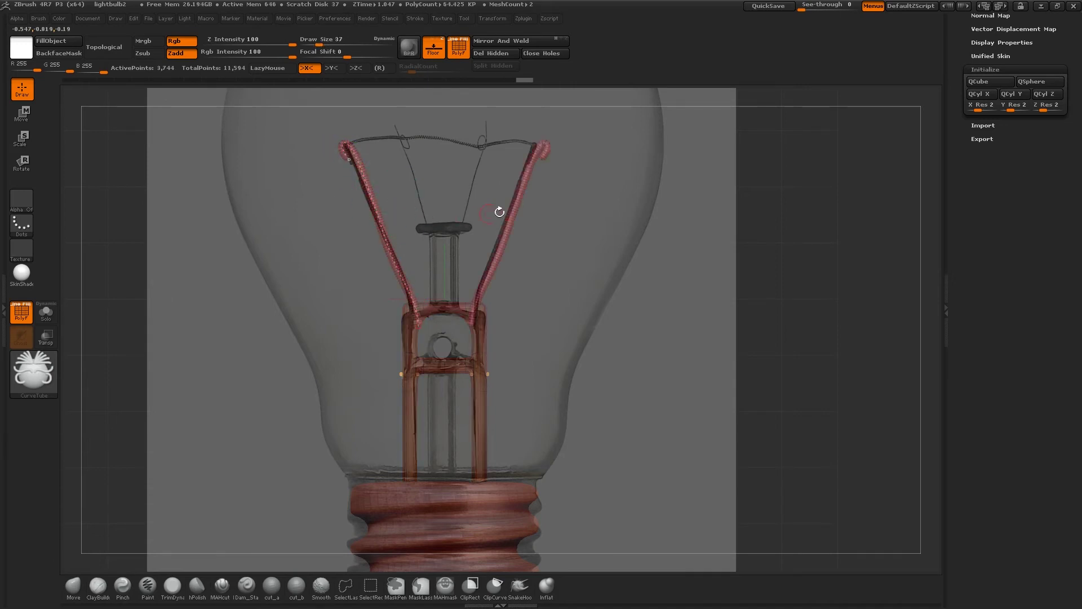
Move the support wires in depth so they line up with the stem frame in the side view
mouse_move(575, 205)
left_mouse_down()
mouse_move(578, 216)
mouse_move(588, 208)
left_mouse_up()
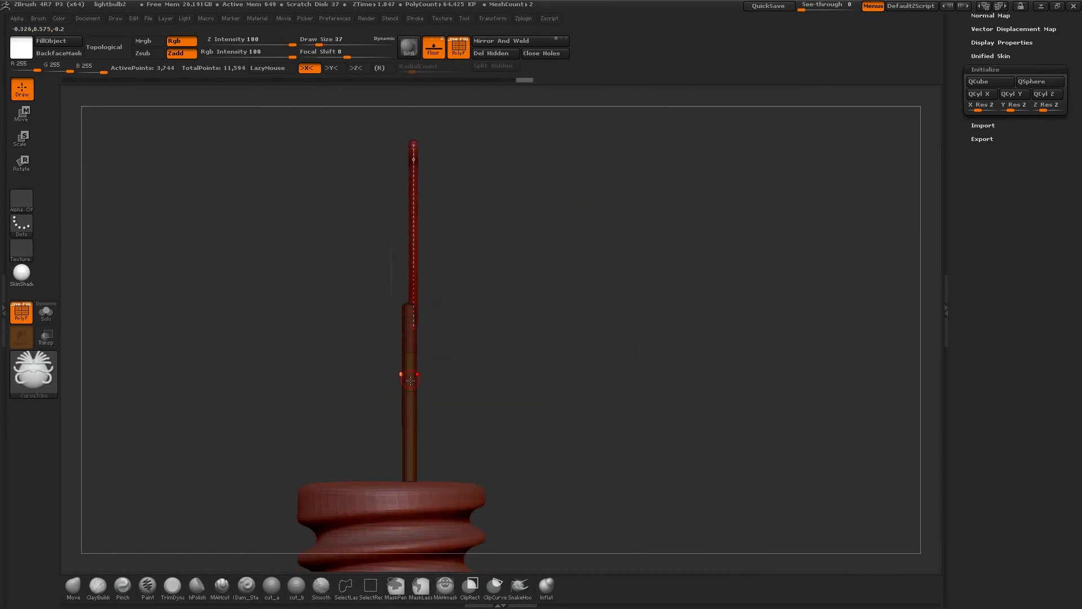
key("w")
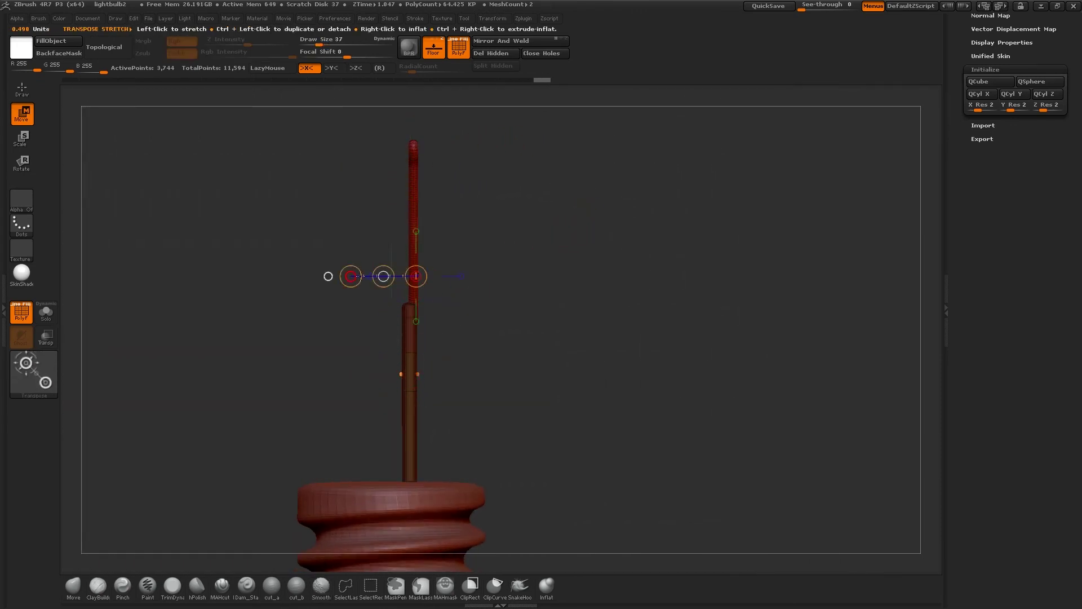
left_click_drag(384, 277, 415, 273)
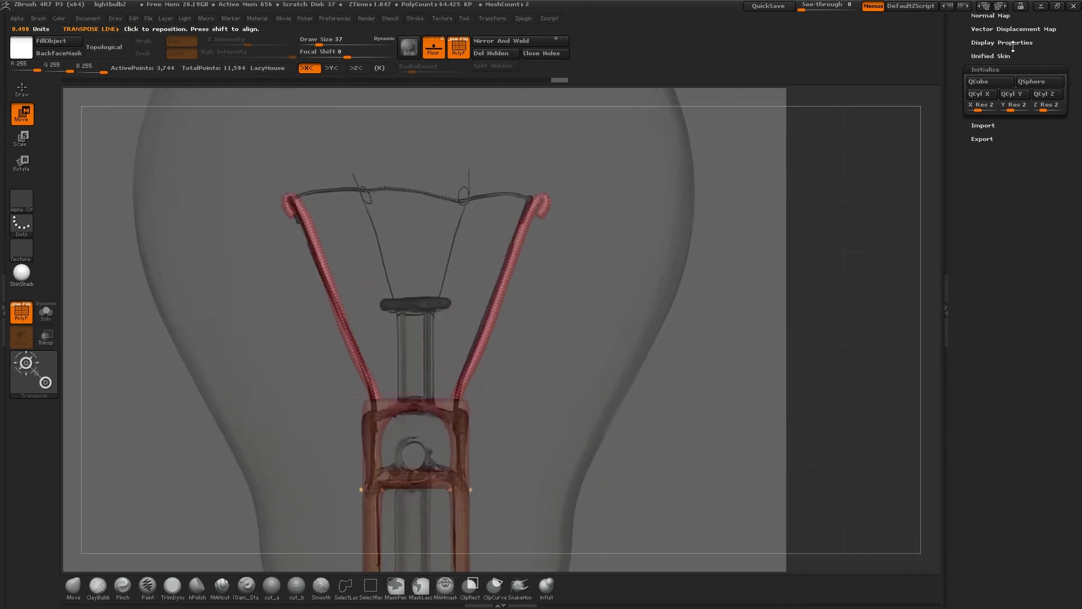
Thin the support wires with an Inflate deformation of about -10 to match the reference
mouse_move(1012, 11)
left_mouse_down()
mouse_move(1012, 111)
mouse_move(985, 154)
mouse_move(988, 210)
left_mouse_up()
left_click_drag(988, 127, 992, 157)
left_click(992, 150)
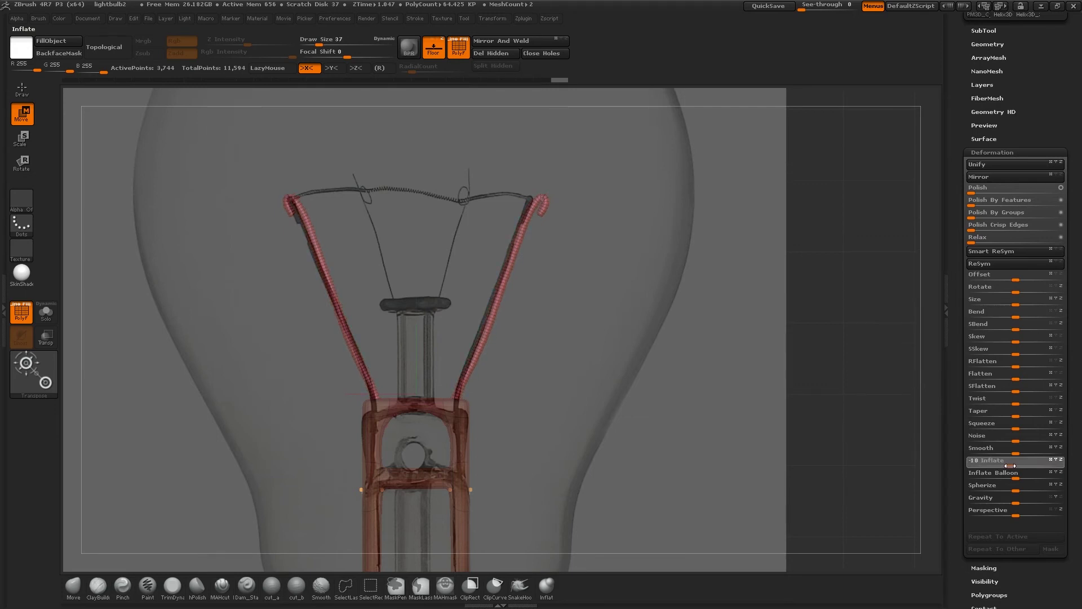
left_click_drag(1009, 466, 1009, 466)
mouse_move(703, 327)
left_mouse_down("alt")
mouse_move(699, 285)
mouse_move(677, 250)
mouse_move(716, 219)
left_mouse_up("alt")
key("q")
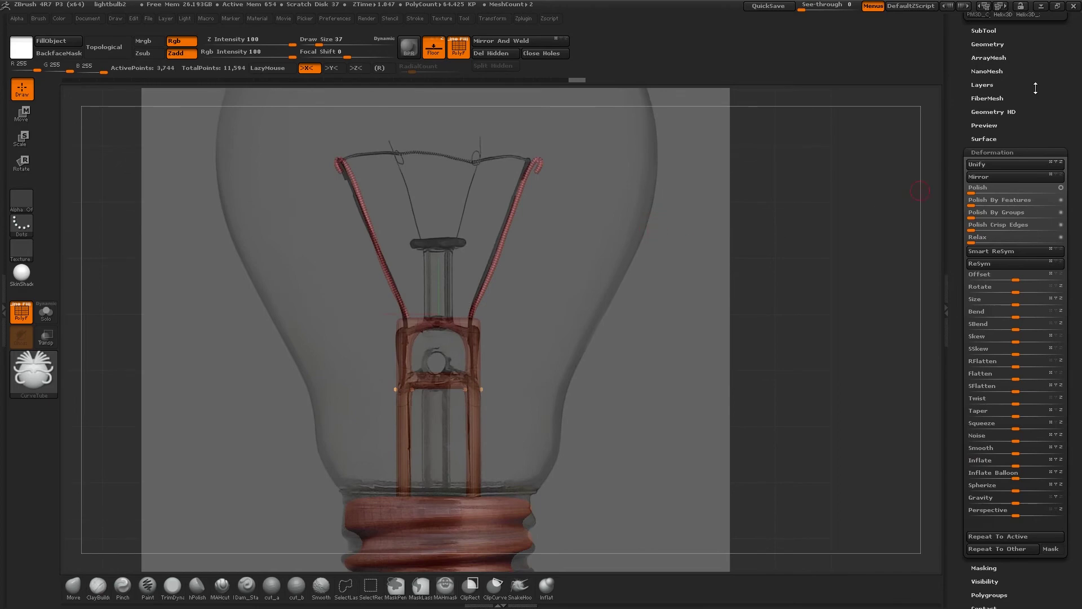
Append a new subtool, initialize it as a QCyl Y cylinder and move it down to the base of the reference's centre tube
left_click_drag(1007, 66, 992, 230)
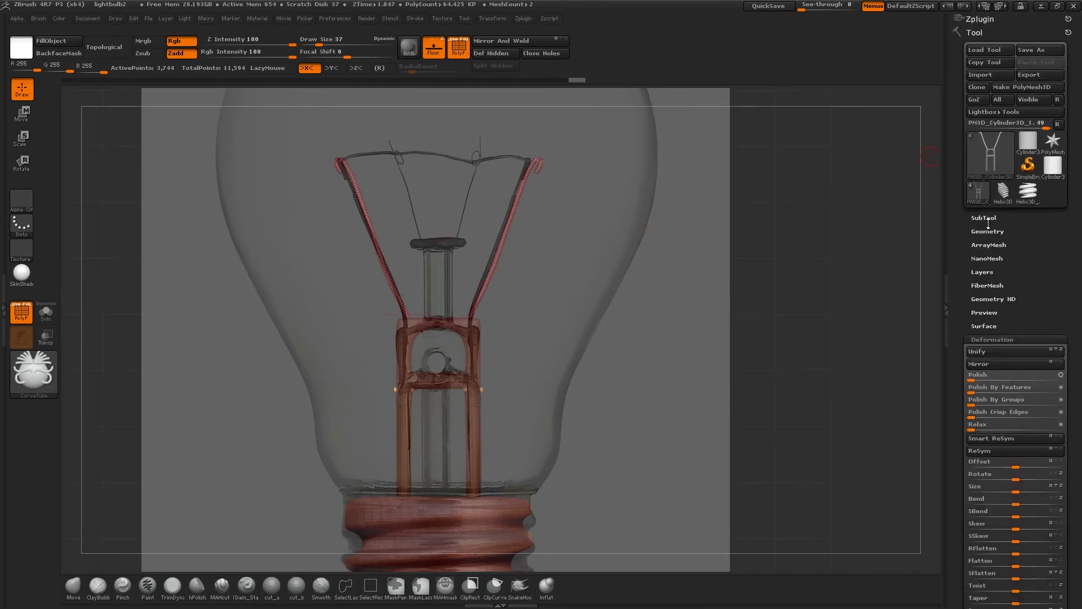
left_click(985, 218)
left_click(1039, 460)
left_click(781, 428)
left_click(1021, 278)
left_click(986, 75)
left_click(1012, 42)
key("w")
left_click_drag(442, 297, 442, 454)
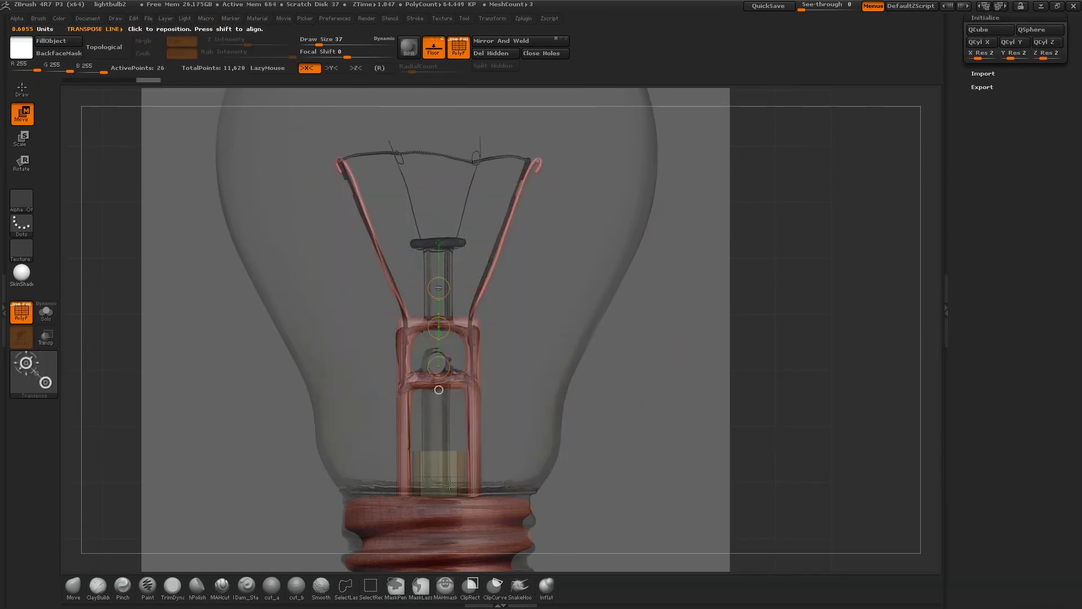
Scale the cylinder to the centre tube's width, mask its lower part and raise its upper end to the reference's round hole
left_click_drag(592, 446, 603, 361, "alt")
key("e")
left_click_drag(530, 375, 479, 394)
key("w")
left_click_drag(384, 319, 592, 430, "ctrl")
left_click(592, 430, "ctrl")
left_click_drag(447, 400, 445, 222)
left_click_drag(677, 338, 683, 270, "alt")
key("q")
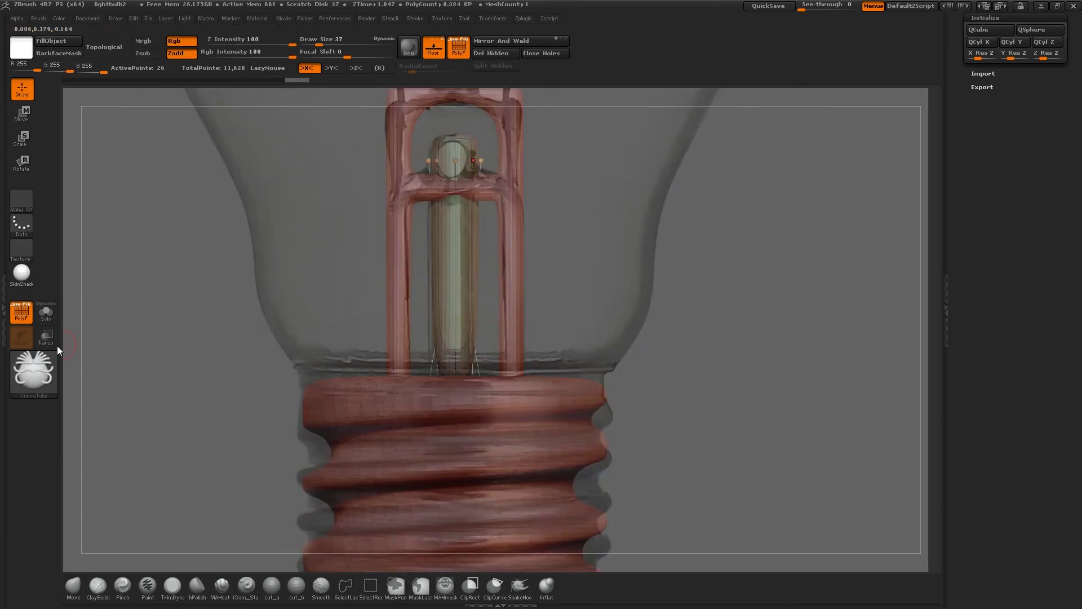
Hide the reference image and preview the centre tube with Dynamic Subdivision
left_click(434, 48)
key("d")
left_click_drag(620, 315, 622, 236, "alt")
left_click_drag(622, 107, 597, 278, "alt")
key("shift+d")
Insert an edge loop near the centre tube's upper end with ZModeler and move the smoothed tube in depth to centre it on the posts
left_click(46, 312)
key("b")
key("z")
key("m")
left_click(442, 174)
key("d")
key("space")
left_click(416, 208)
left_click_drag(429, 184, 429, 208)
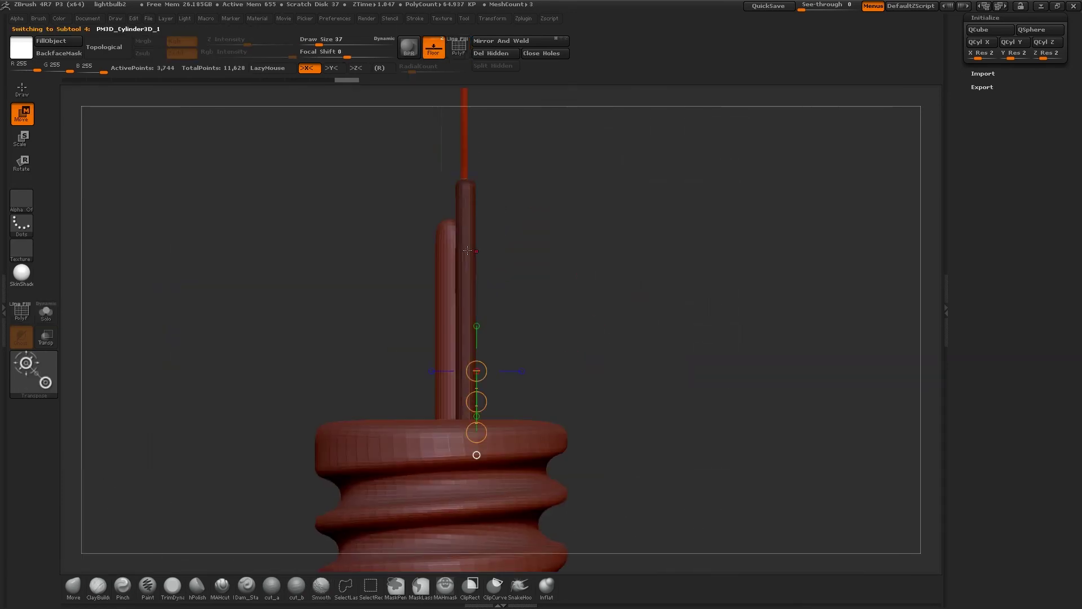
left_click_drag(454, 249, 345, 206)
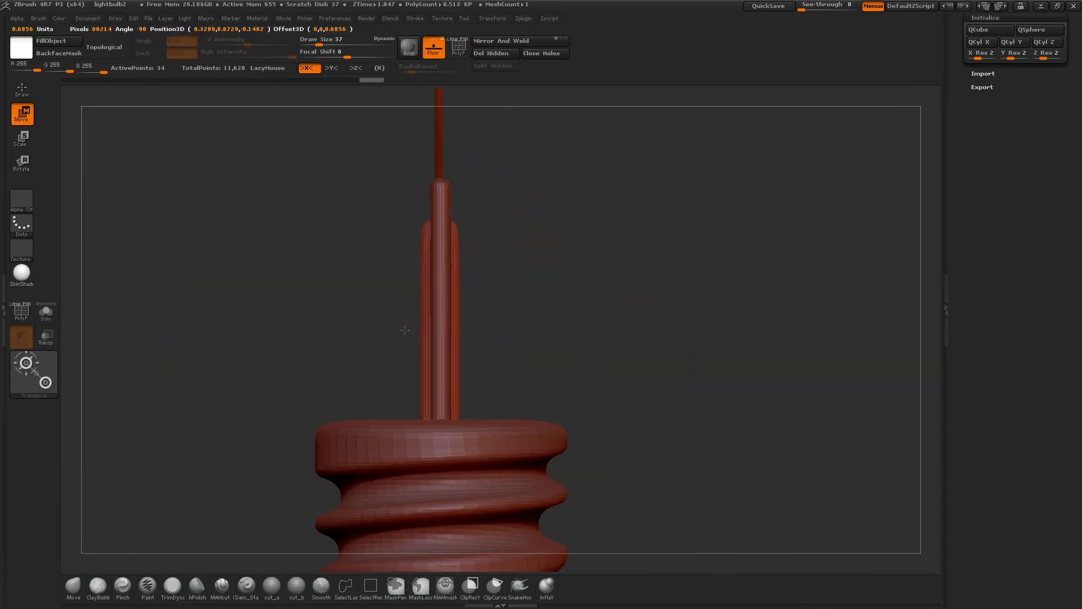
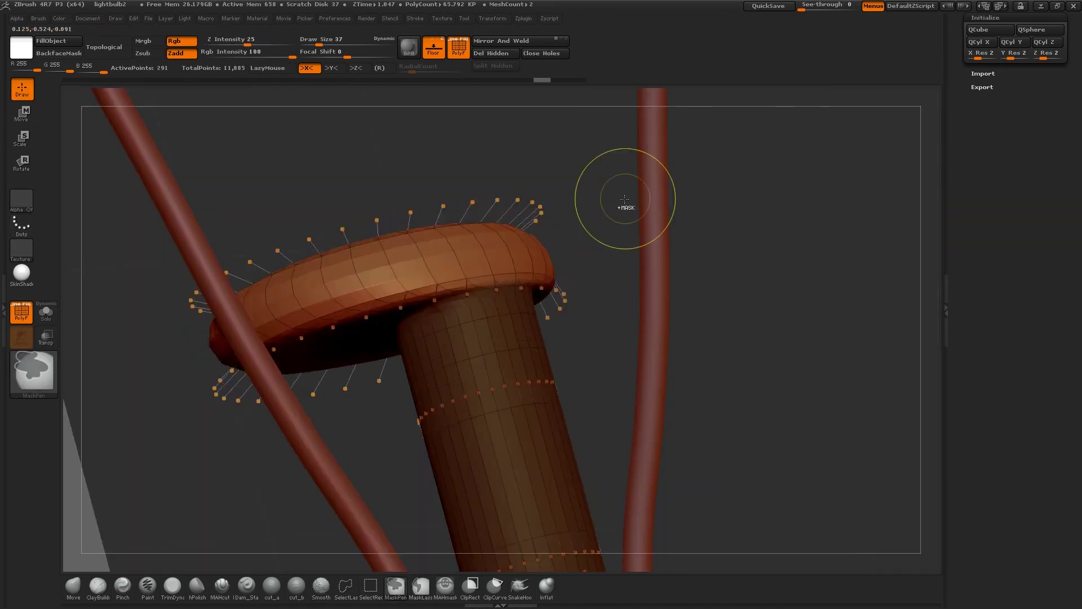
Isolate the cap at the centre tube's upper end with a mask and scale it to fit the reference's flange
left_click_drag(695, 133, 215, 270, "ctrl")
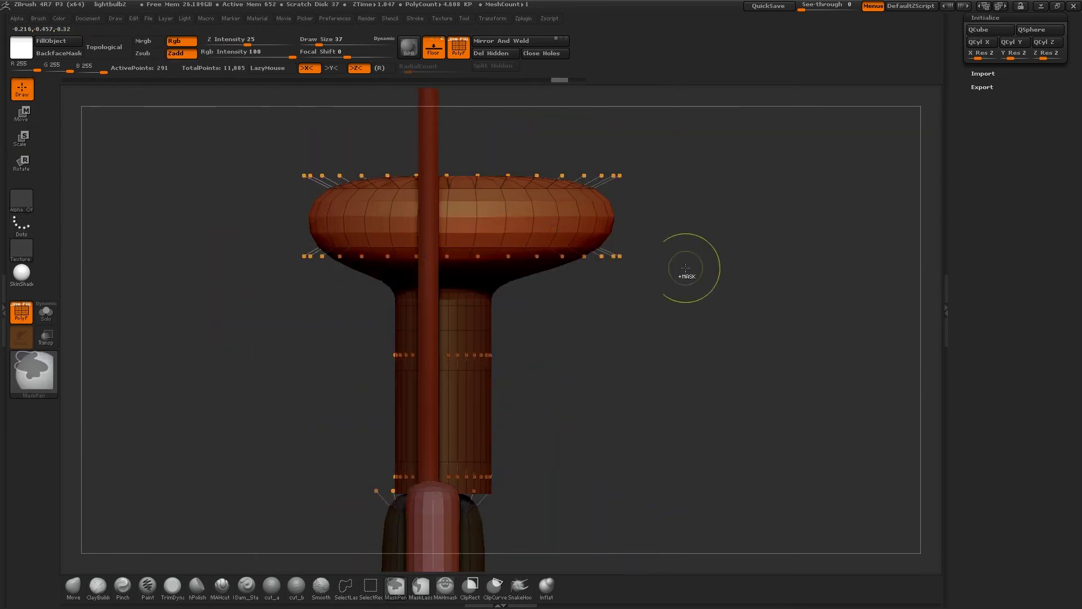
key("w")
left_click_drag(322, 222, 507, 222)
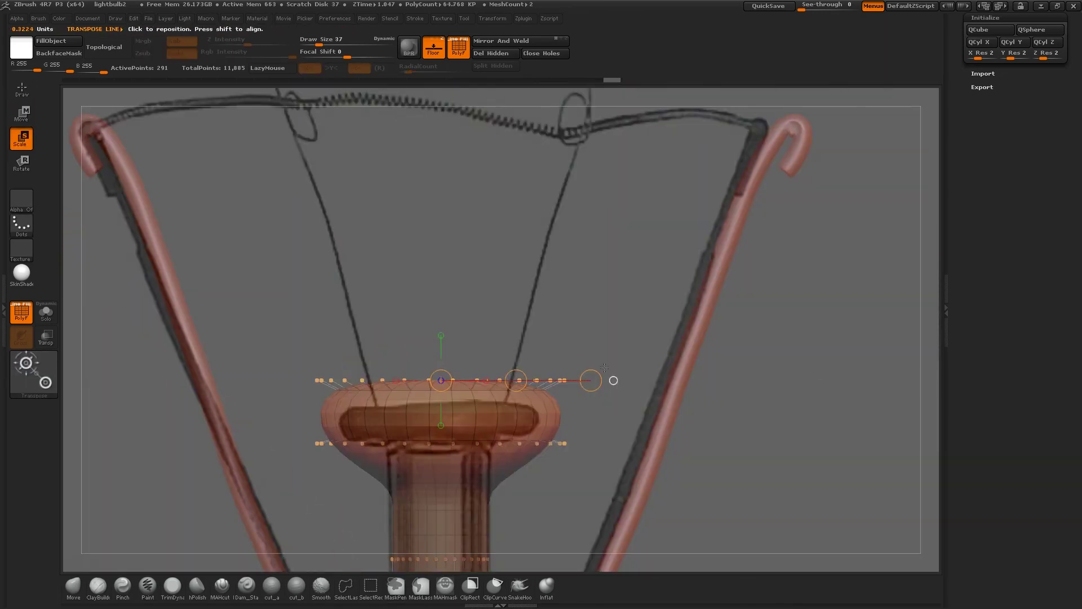
left_click_drag(441, 381, 441, 230)
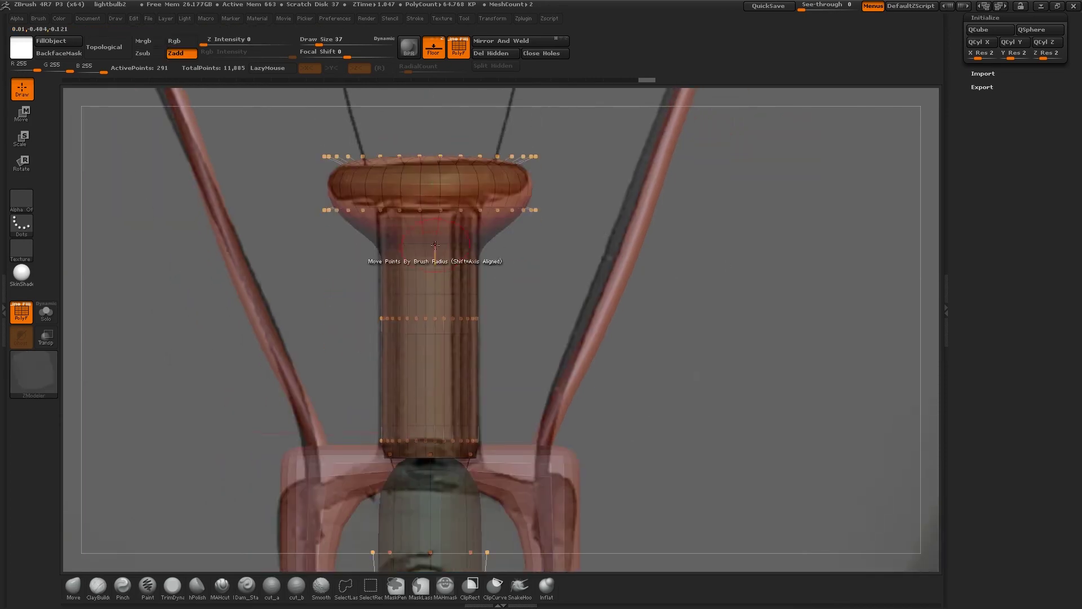
key("space")
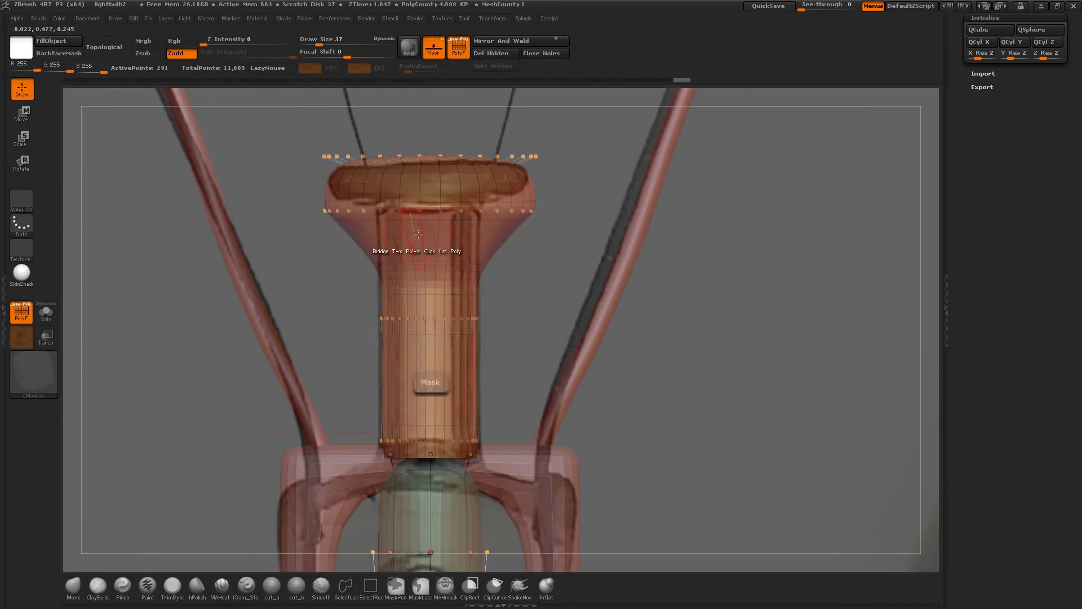
key("shift")
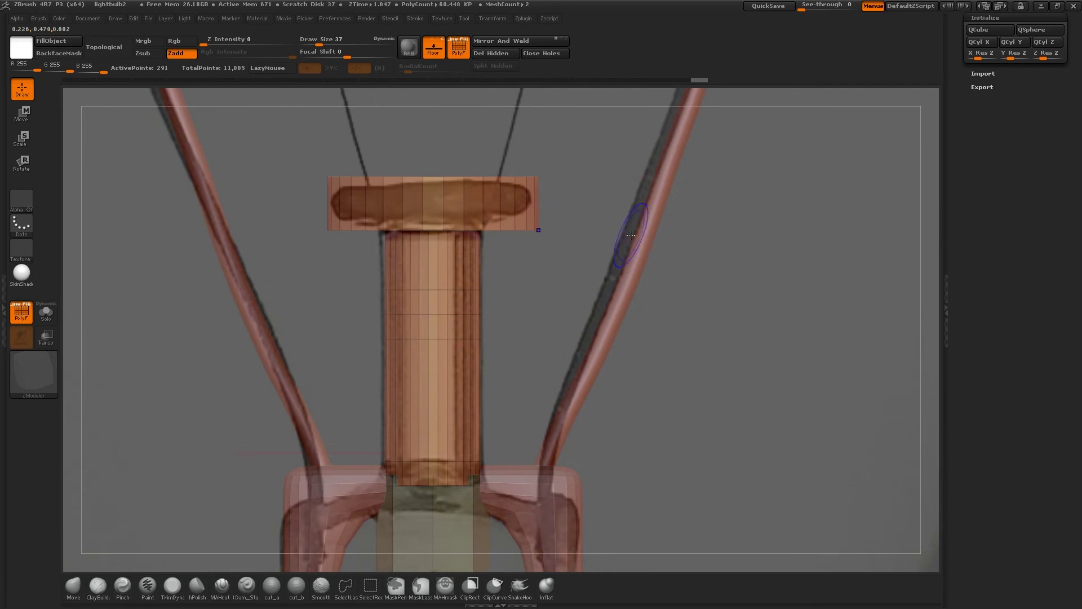
Insert edge loops near the upper and lower rims of the centre tube's cap with ZModeler
key("d")
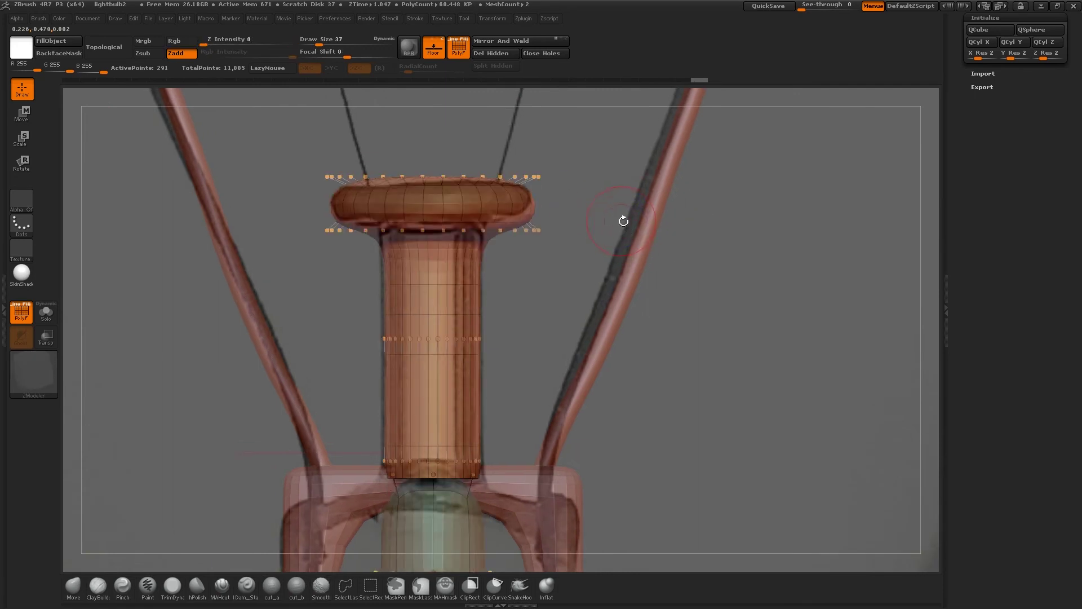
key("shift+d")
left_click_drag(761, 147, 740, 288, "alt")
key("space")
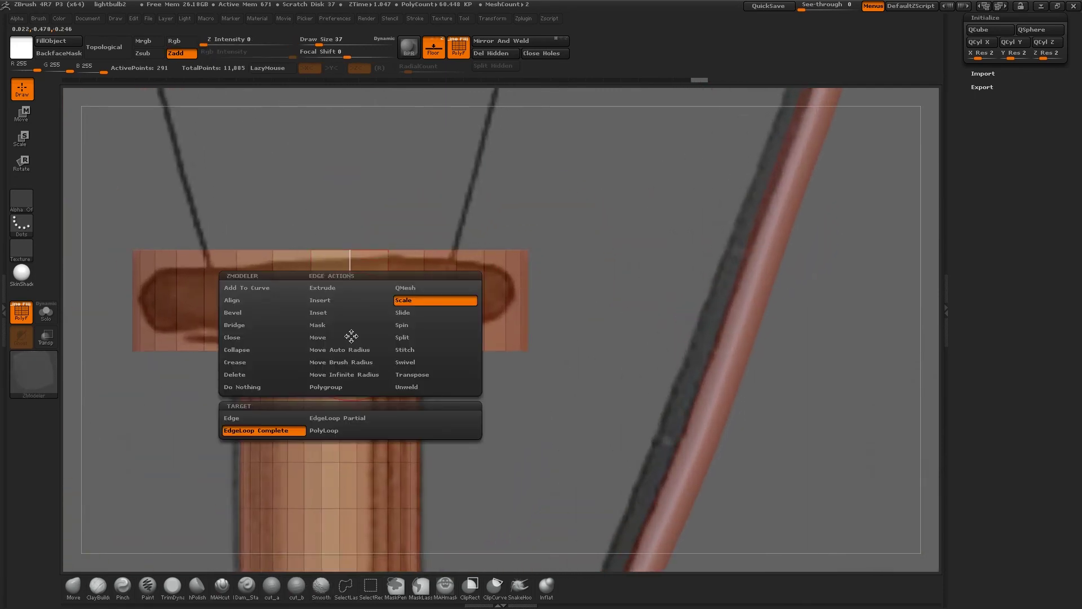
left_click(332, 300)
left_click(344, 341)
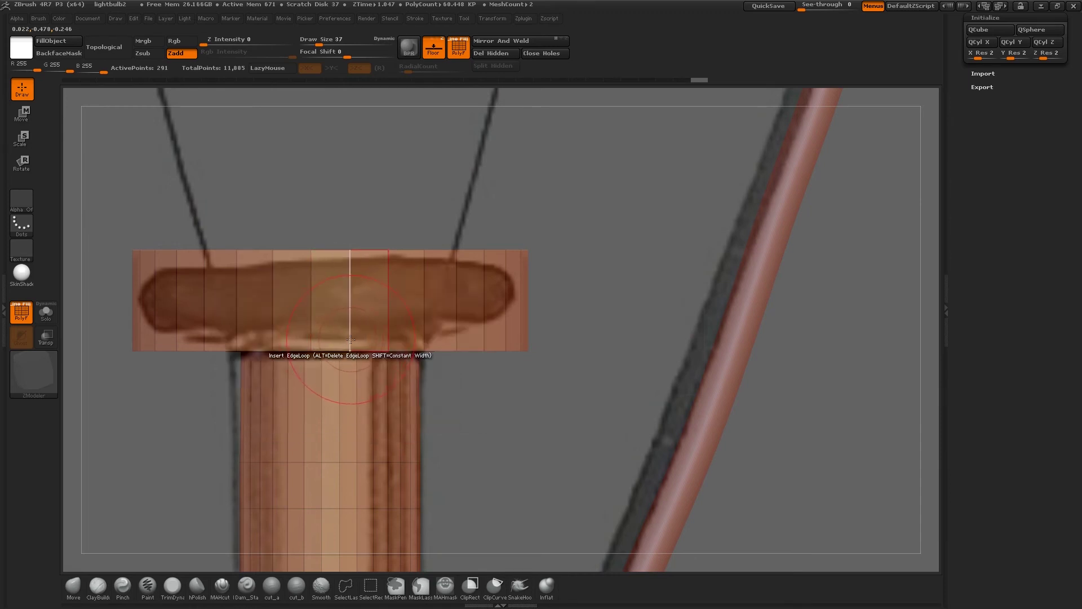
left_click(349, 262)
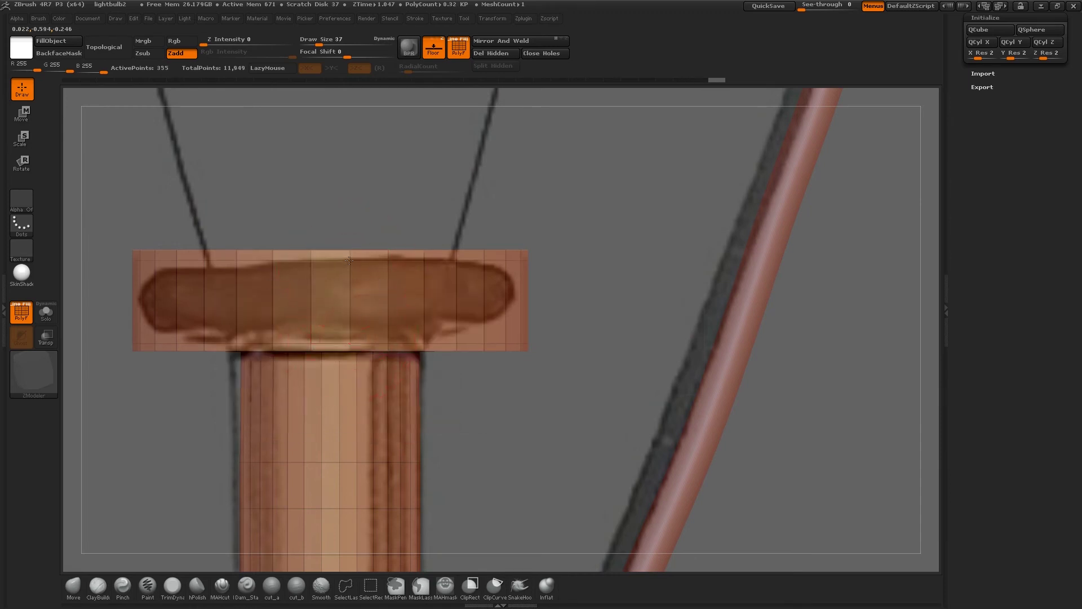
Preview the cap smoothed without wireframe and inspect it with the reference image hidden and shown
key("d")
left_click_drag(709, 338, 628, 174, "alt")
key("shift+f")
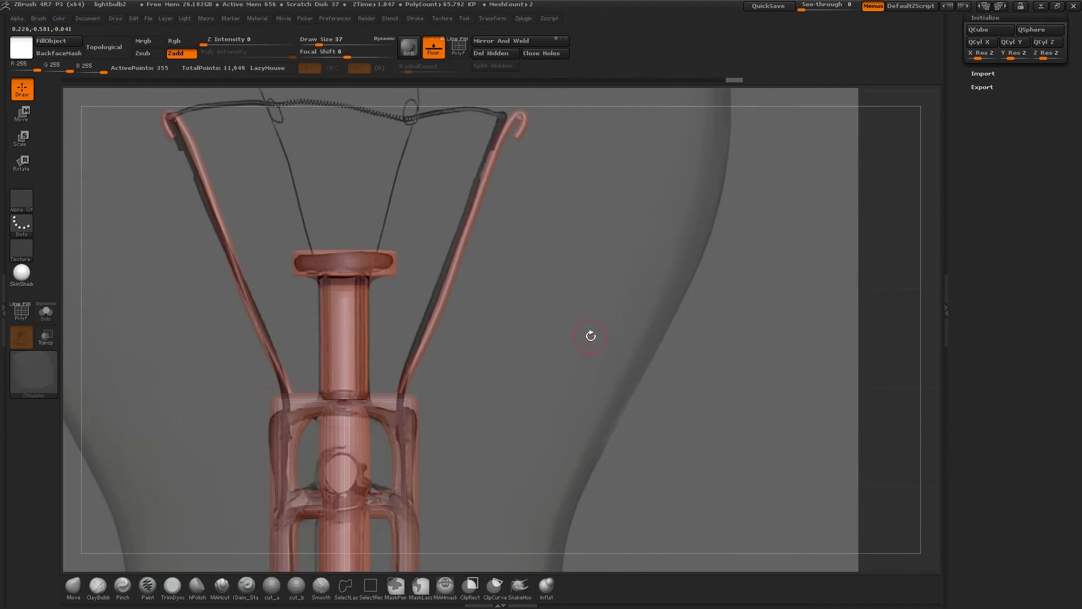
left_click_drag(590, 336, 671, 278, "alt")
left_click(434, 48)
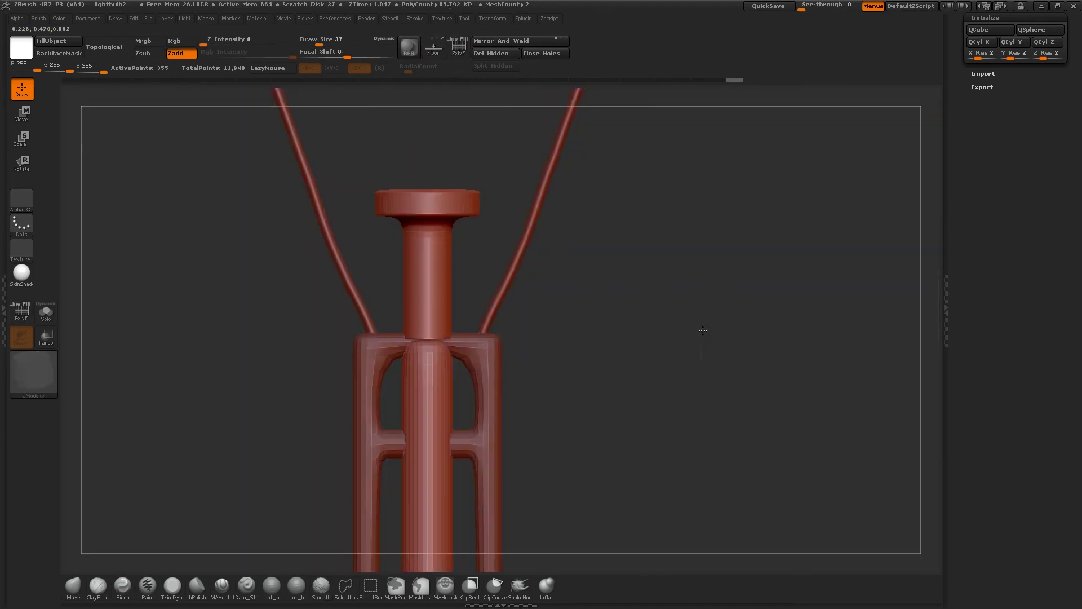
left_click_drag(702, 330, 603, 49, "alt")
mouse_move(572, 213)
left_mouse_down()
mouse_move(570, 237)
mouse_move(565, 222)
mouse_move(580, 218)
mouse_move(563, 212)
mouse_move(558, 233)
mouse_move(555, 276)
left_mouse_up()
left_click(433, 52)
left_click_drag(616, 213, 605, 291, "alt")
left_click_drag(398, 236, 397, 272, "alt")
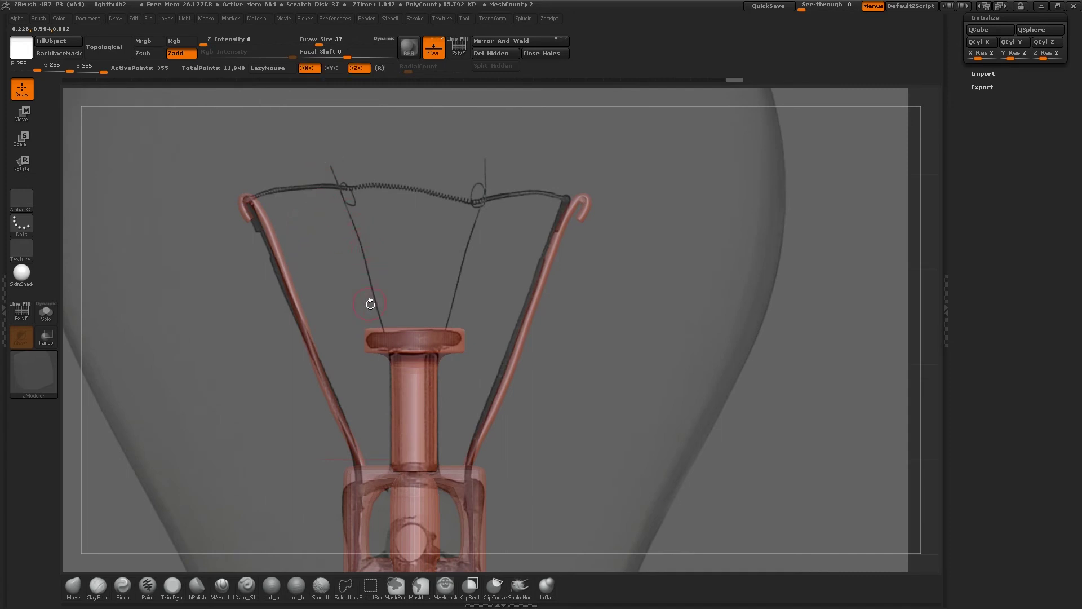
Select the support-wire subtool and draw a mirrored looped thin wire up from the cap along the reference with CurveTube at Draw Size 8
left_click(529, 319, "alt")
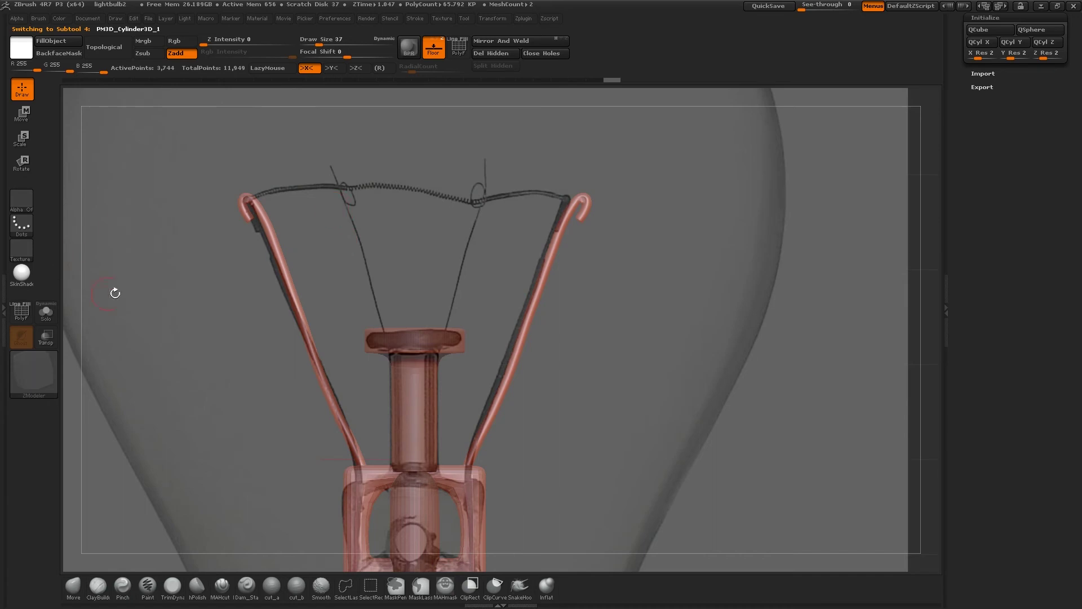
key("b")
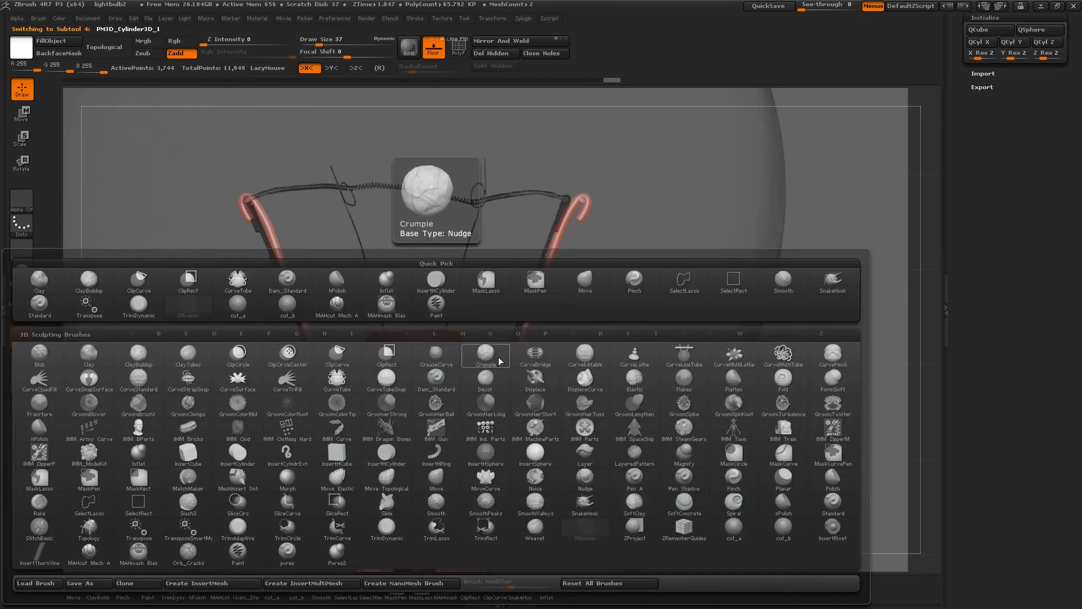
left_click(337, 379)
left_click_drag(373, 318, 364, 319)
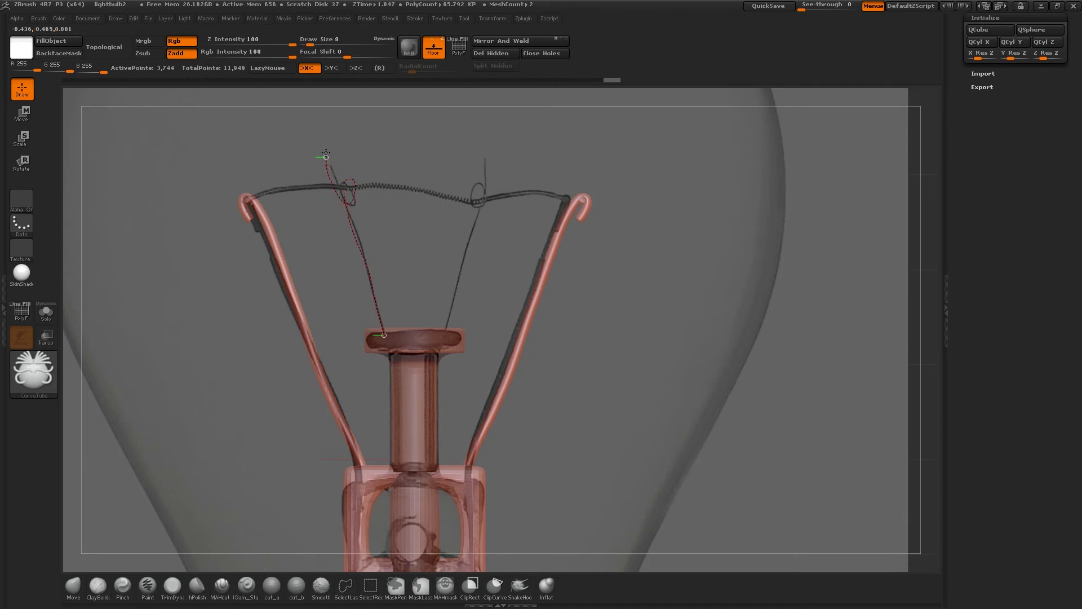
left_click_drag(326, 153, 326, 152)
Move the thin looped wires in depth to centre them over the cap in side view
mouse_move(569, 138)
left_mouse_down()
mouse_move(585, 160)
mouse_move(574, 149)
left_mouse_up()
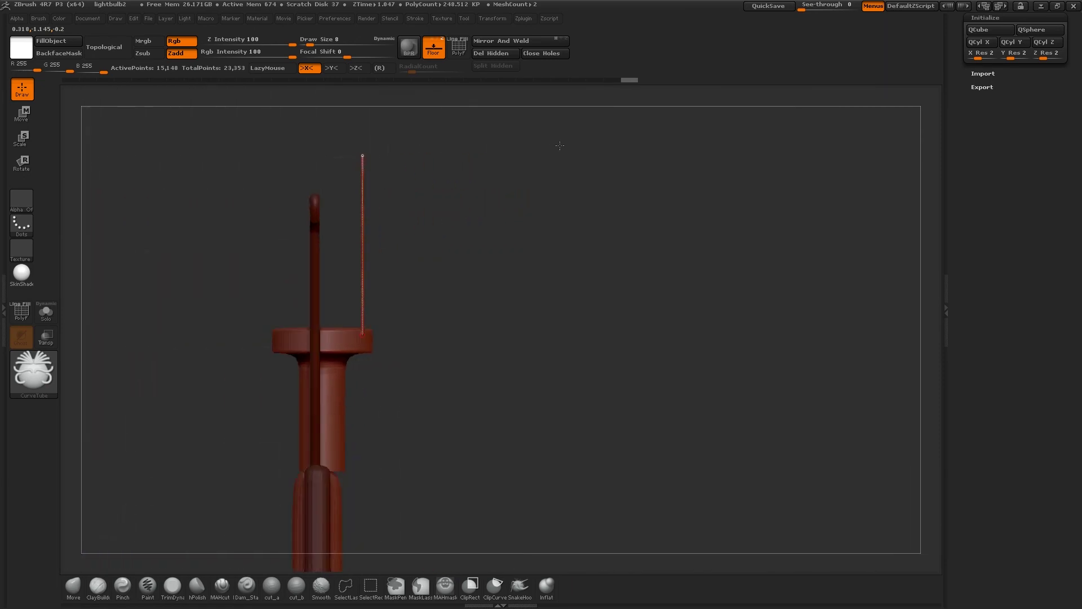
key("w")
left_click(339, 346)
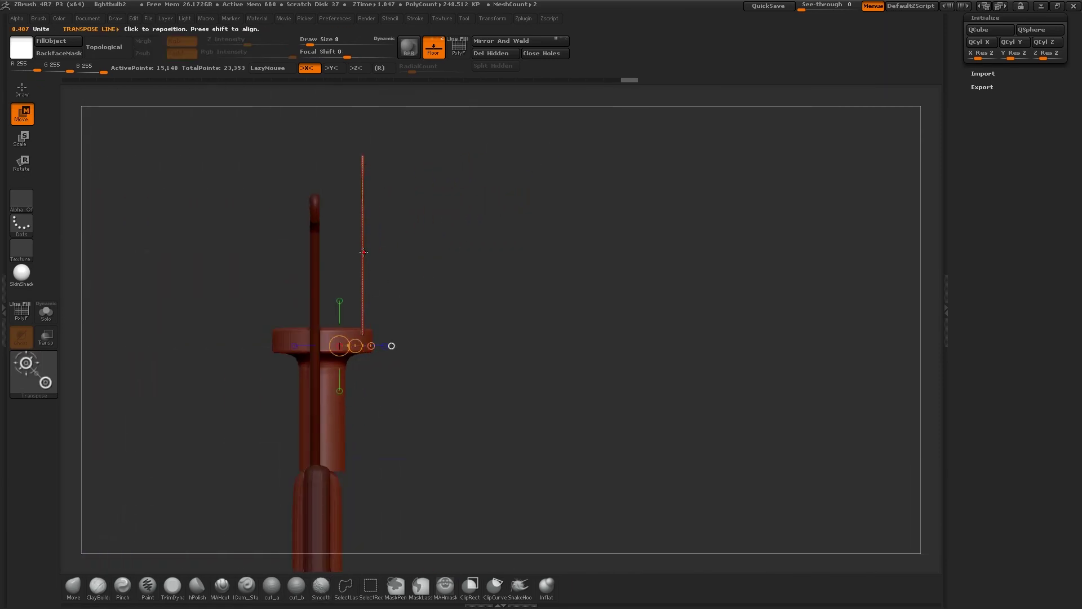
left_click_drag(363, 252, 278, 254)
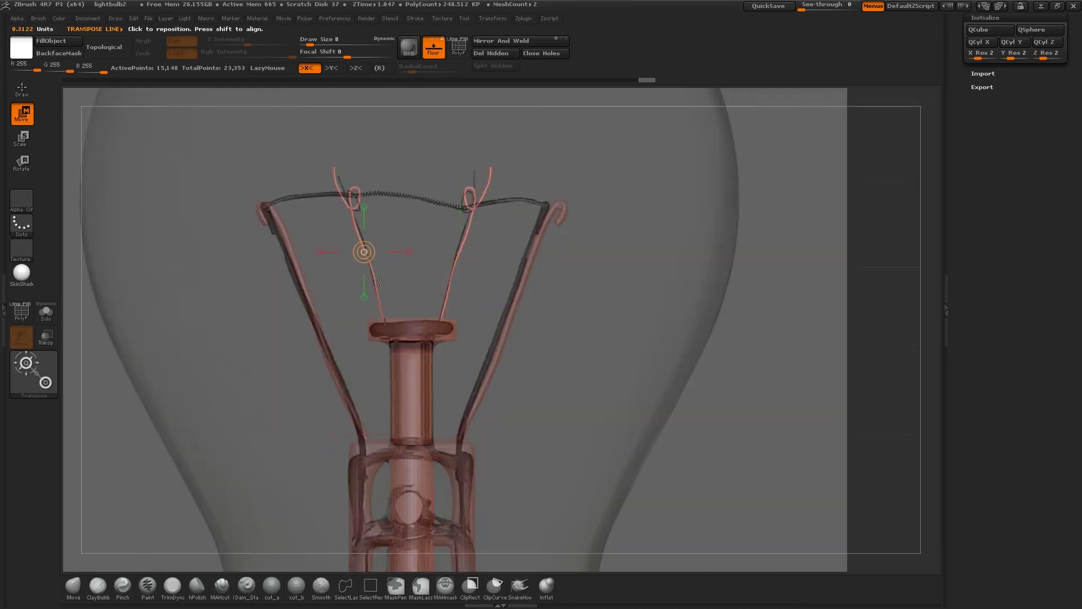
Tilt the thin looped wires in side view with Transpose Rotate, pivoting near the cap
left_click_drag(376, 290, 376, 144, "shift")
key("e")
key("r")
left_click_drag(376, 217, 457, 390)
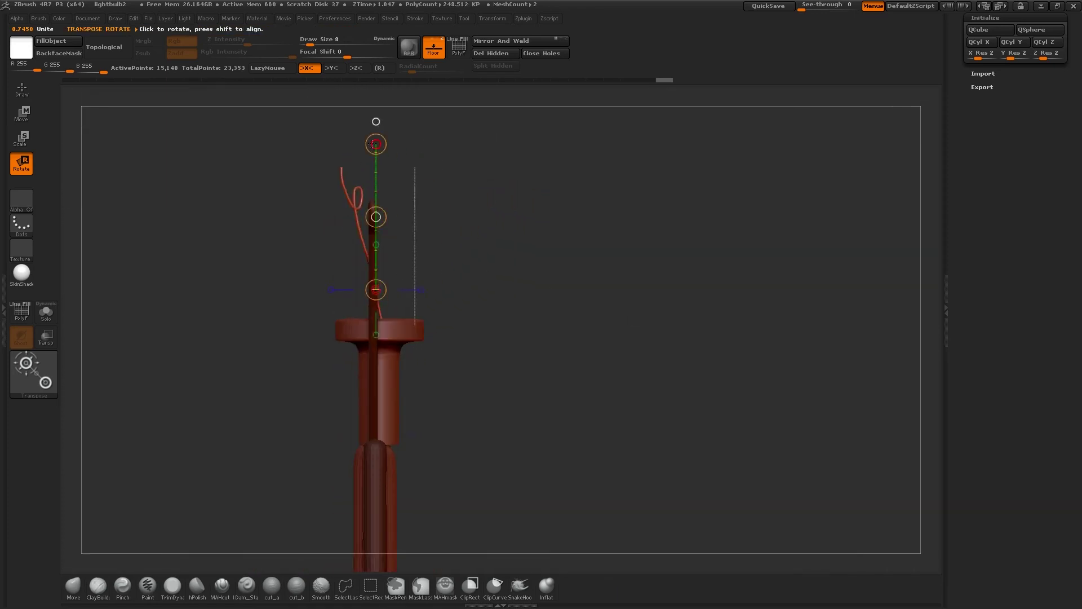
left_click_drag(375, 144, 400, 156)
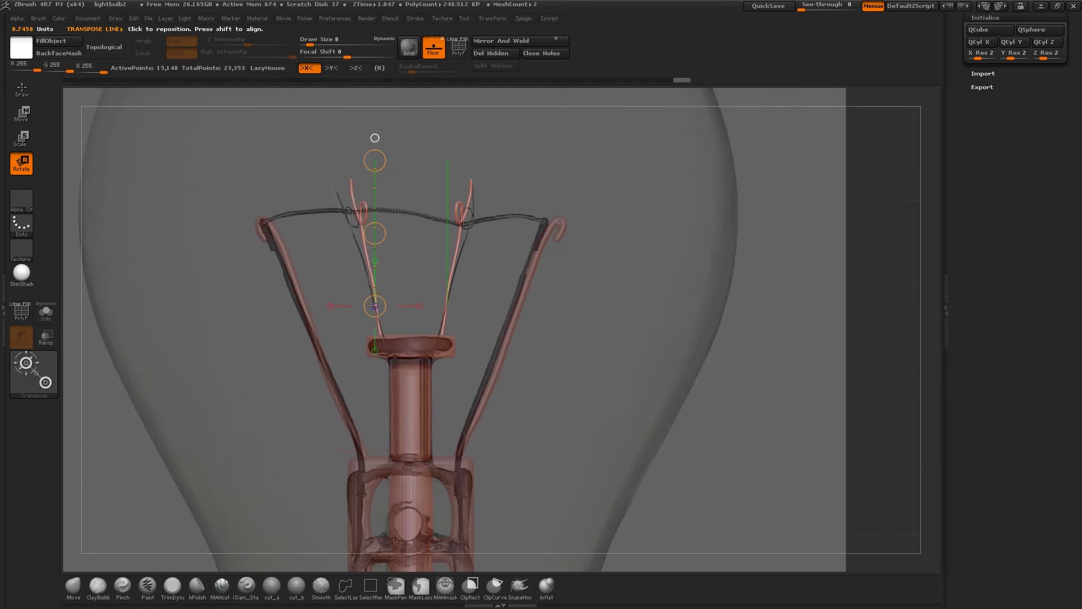
key("q")
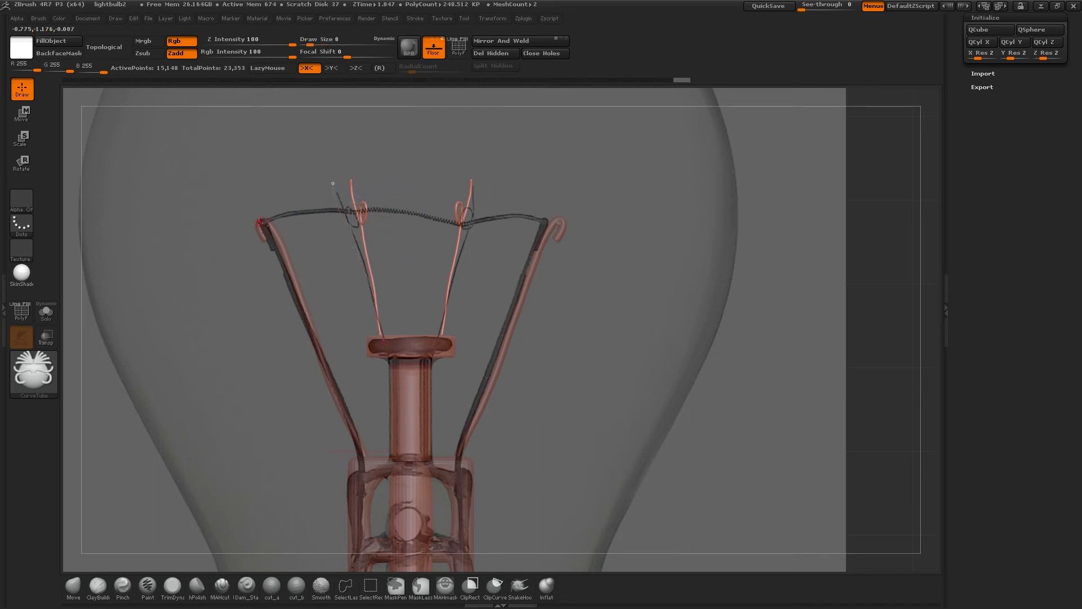
left_click_drag(401, 211, 410, 211)
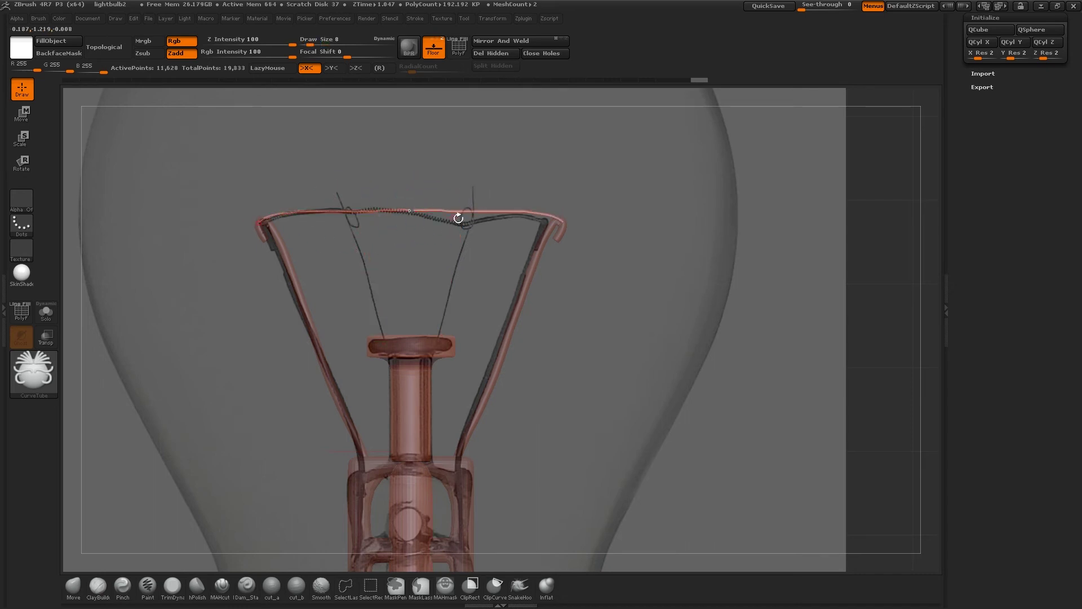
key("ctrl+z")
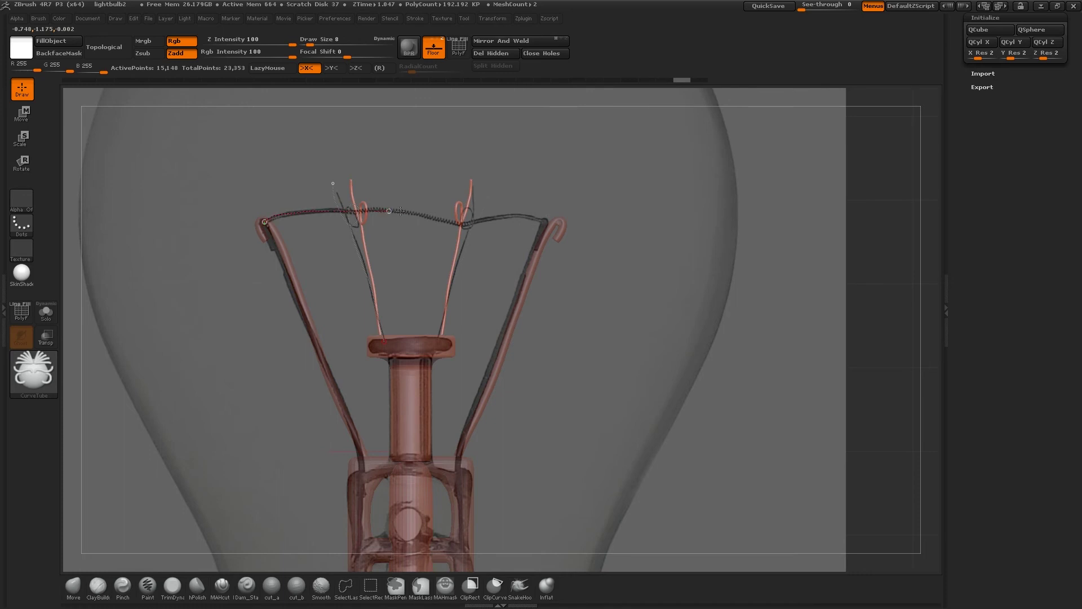
key("ctrl+z")
Set the Draw Size to 13 and draw the mirrored filament between the outer wires' hooks with CurveTube
key("s")
left_click_drag(267, 221, 269, 221)
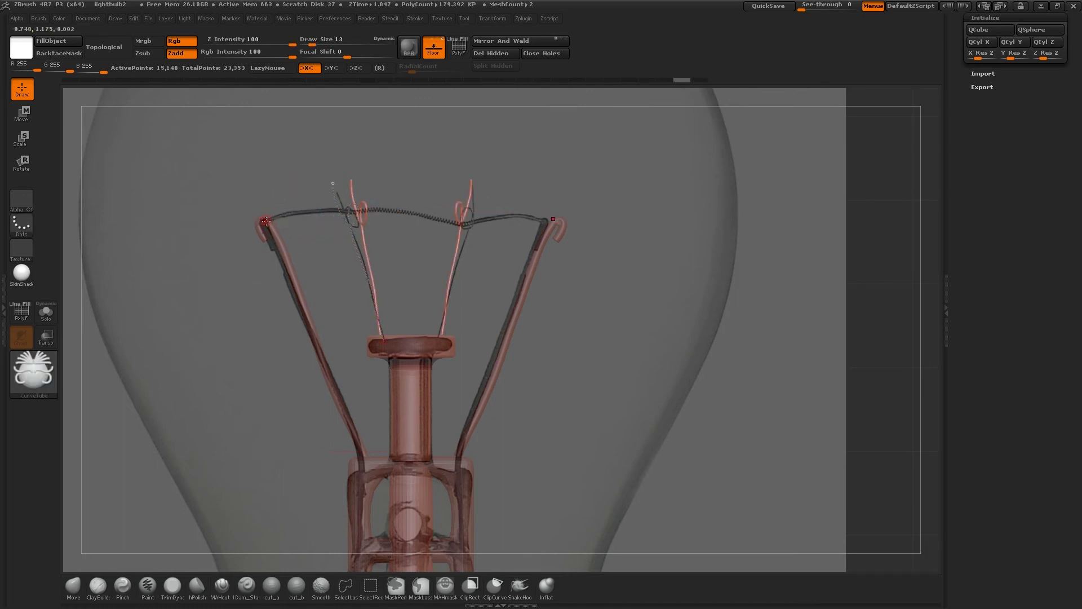
left_click_drag(411, 208, 412, 208)
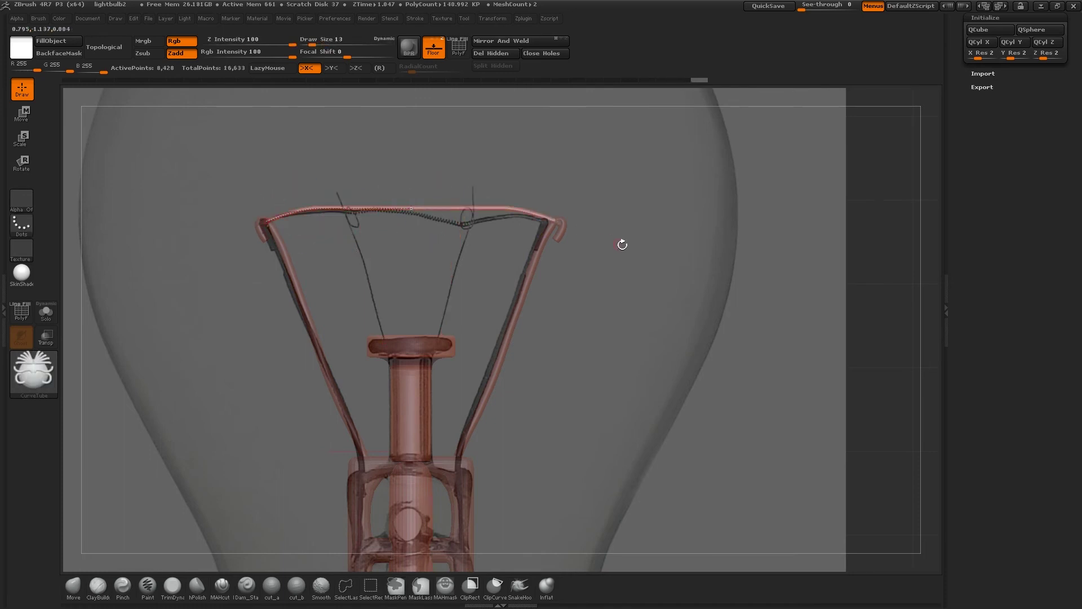
Examine the whole bulb assembly against the reference and with the reference image hidden
mouse_move(671, 238)
left_mouse_down()
mouse_move(722, 282)
mouse_move(718, 265)
mouse_move(734, 319)
mouse_move(731, 300)
left_mouse_up()
left_click_drag(667, 200, 693, 258, "alt")
left_click_drag(686, 407, 602, 130, "alt")
left_click_drag(580, 228, 585, 185, "alt")
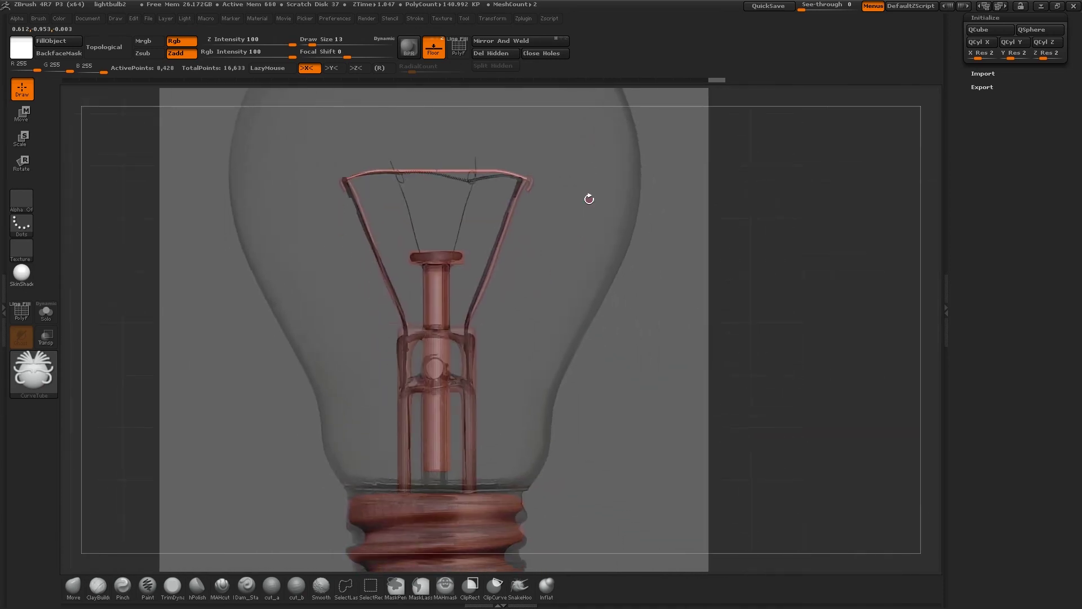
left_click_drag(580, 350, 613, 235, "alt")
left_click_drag(611, 280, 610, 235, "alt")
left_click_drag(575, 248, 599, 265)
left_click(434, 50)
left_click_drag(642, 218, 619, 309, "alt")
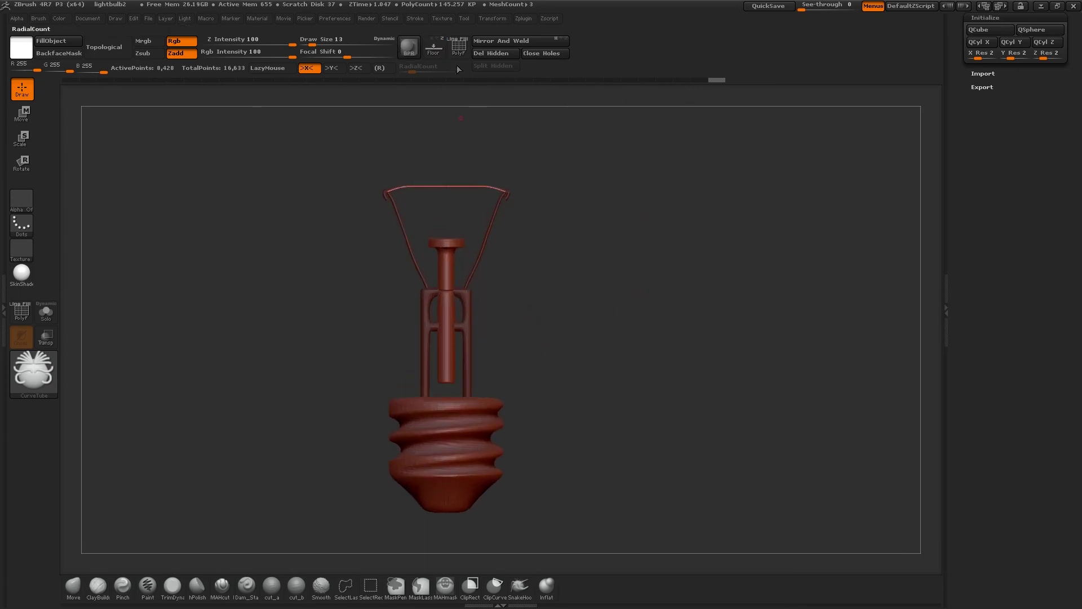
left_click(435, 56)
left_click(436, 57)
left_click_drag(553, 363, 552, 307, "alt")
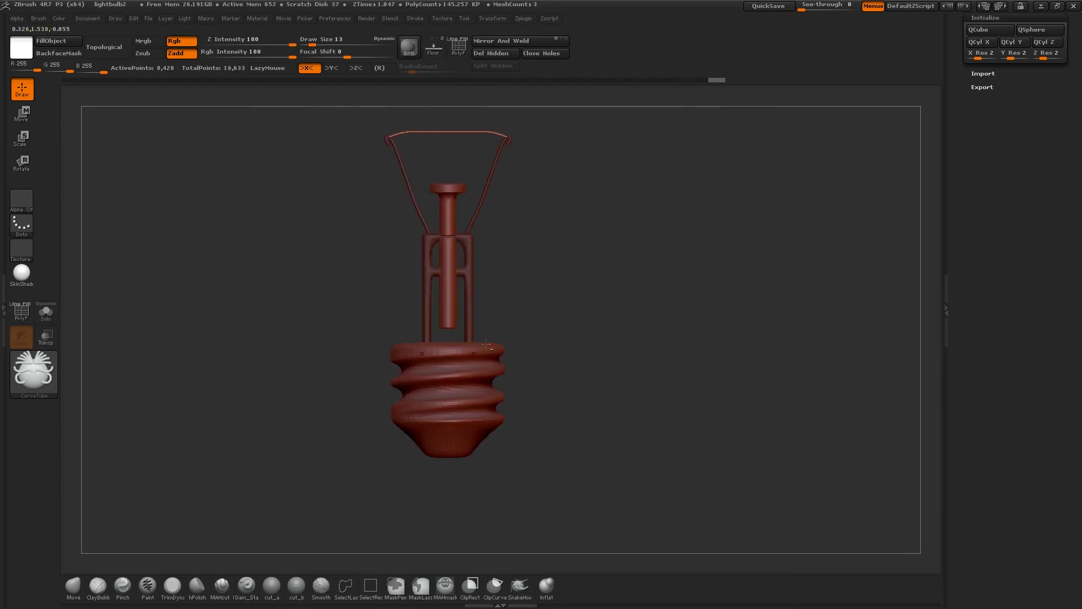
Select the centre tube subtool and mask everything except its lower end
left_click_drag(460, 320, 462, 319, "ctrl")
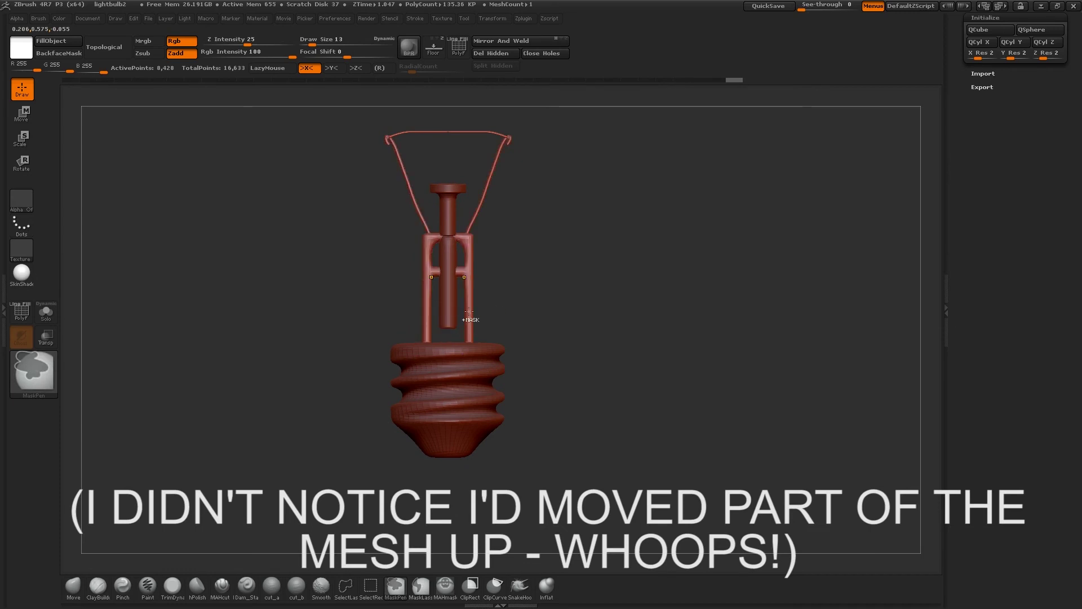
left_click(452, 313, "alt")
left_click_drag(577, 299, 578, 361, "ctrl")
left_click_drag(436, 337, 461, 319, "ctrl")
left_click(513, 322, "ctrl")
key("w")
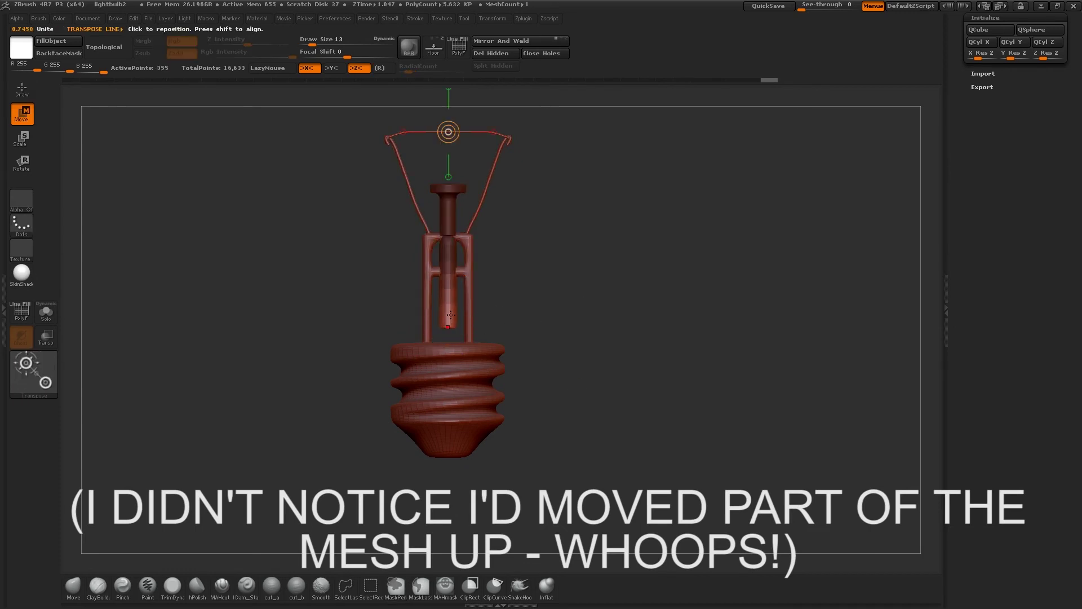
left_click_drag(598, 271, 603, 341, "alt")
key("shift+f")
Move the centre tube's isolated lower end down into the screw base, clear the mask and preview the tube smoothed
left_click_drag(421, 331, 497, 379, "ctrl")
left_click(564, 349, "ctrl")
left_click_drag(456, 279, 456, 366)
left_click_drag(456, 323, 456, 366)
left_click_drag(625, 361, 649, 281, "alt")
left_click_drag(648, 281, 670, 310, "ctrl")
key("shift+f")
key("d")
left_click_drag(575, 259, 615, 260, "alt")
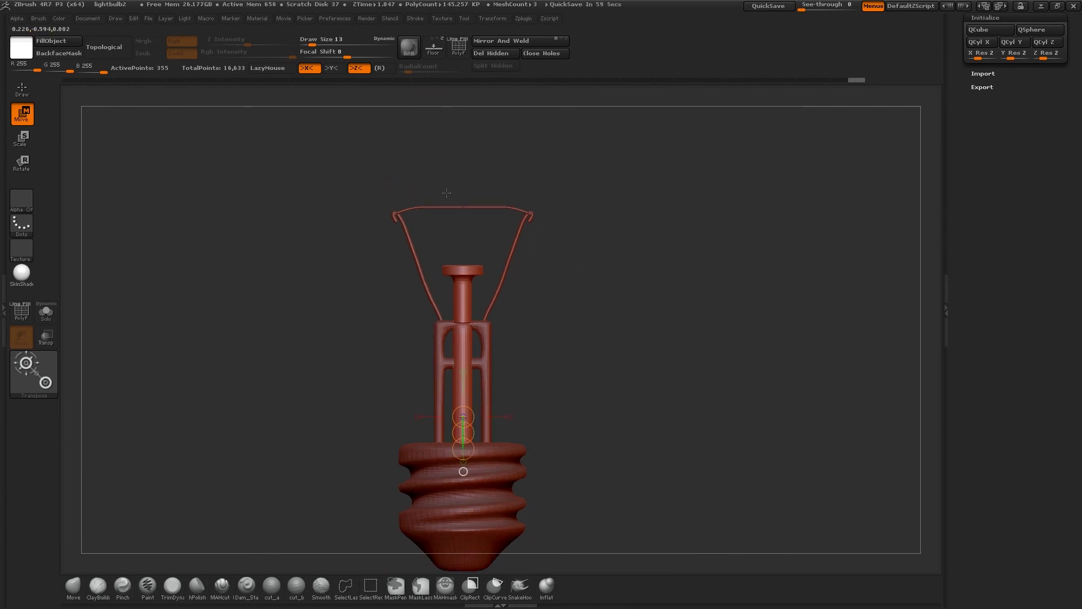
Select the support-wire subtool, show the reference and redraw the mirrored looped thin wires above the cap with CurveTube at Draw Size 13
left_click_drag(544, 265, 577, 334)
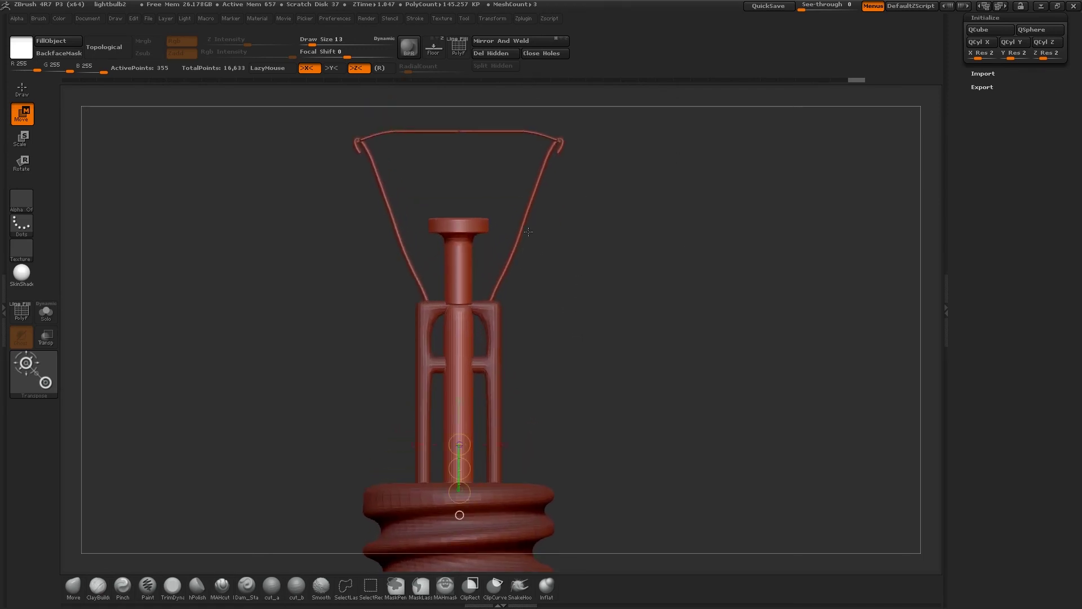
left_click_drag(547, 238, 592, 266)
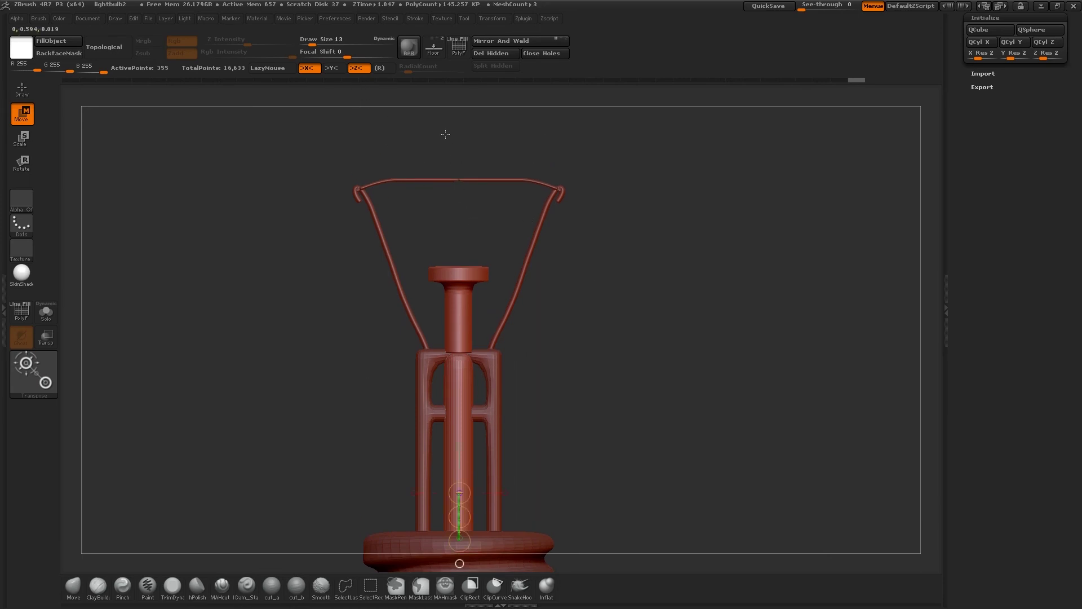
mouse_move(445, 134)
left_mouse_down()
mouse_move(427, 148)
mouse_move(444, 148)
left_mouse_up()
left_click_drag(628, 252, 619, 197, "alt")
left_click(464, 18)
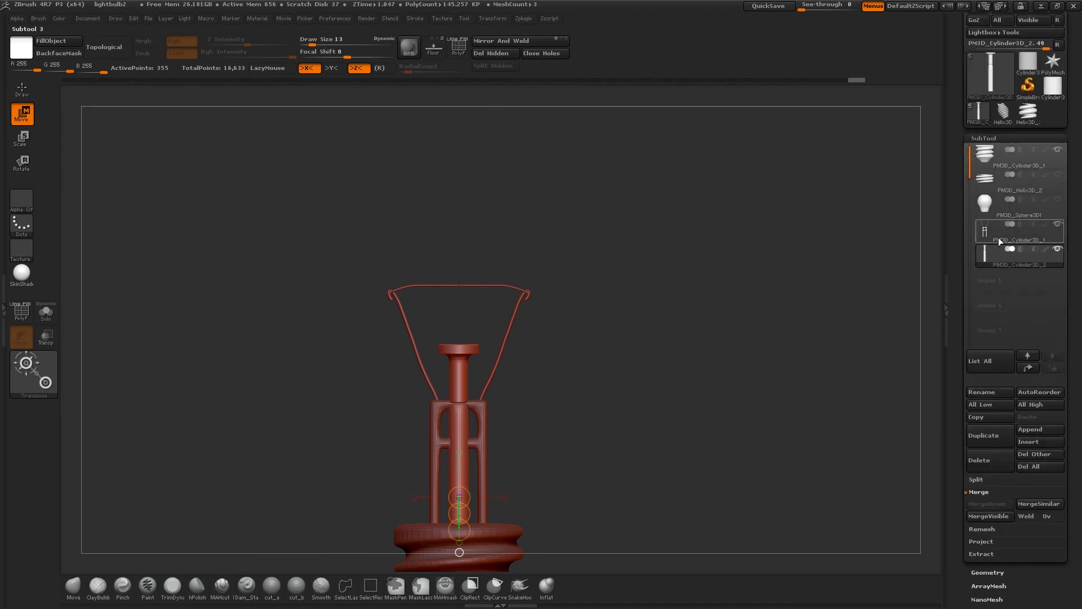
left_click(998, 238)
key("b")
left_click(367, 381)
left_click(433, 47)
left_click_drag(449, 406, 401, 268)
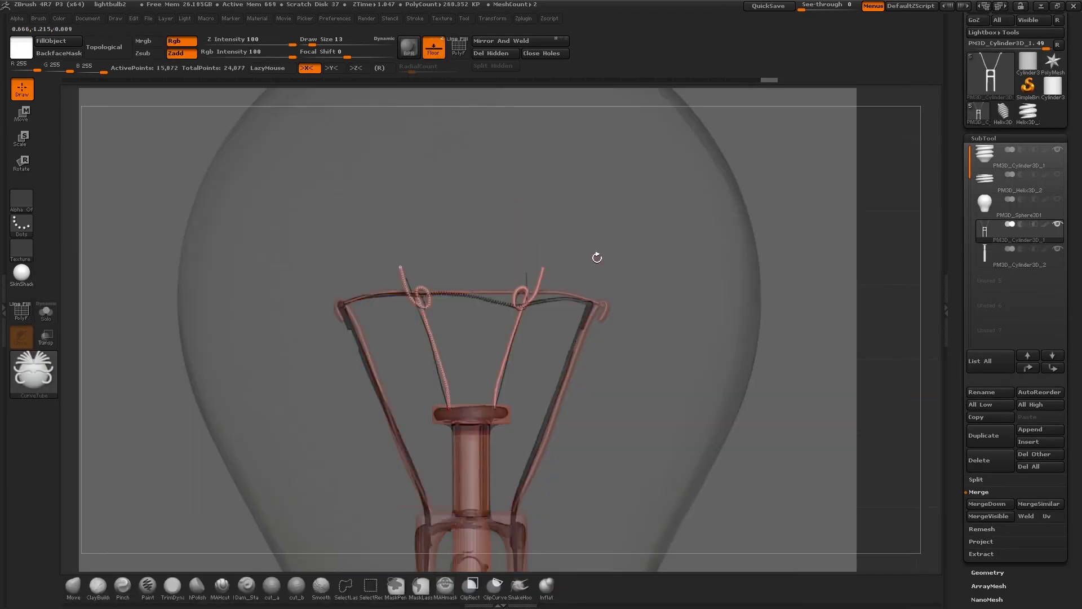
Rotate the looped thin wires about their own length with a transpose line drawn along the wire, turning the loops sideways
key("w")
key("r")
left_click_drag(450, 405, 402, 268)
left_click_drag(281, 338, 451, 338, "shift")
key("w")
key("r")
left_click_drag(169, 558, 58, 558)
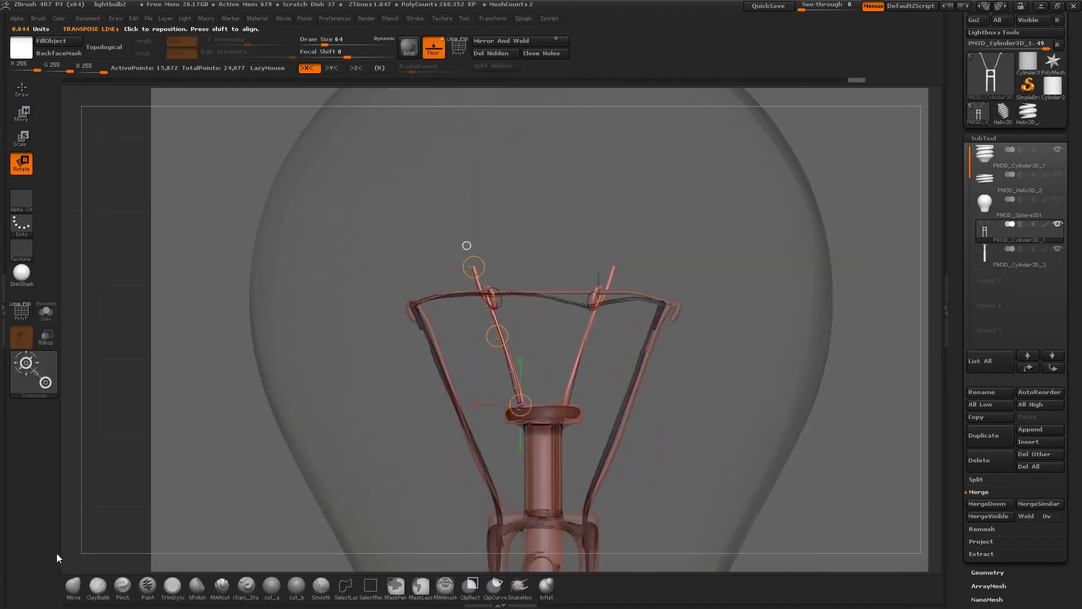
key("q")
Adjust the looped thin wires around the filament with the Move brush at Draw Size 170 and hide the reference
mouse_move(673, 319)
left_mouse_down("alt")
mouse_move(638, 310)
mouse_move(621, 405)
left_mouse_up("alt")
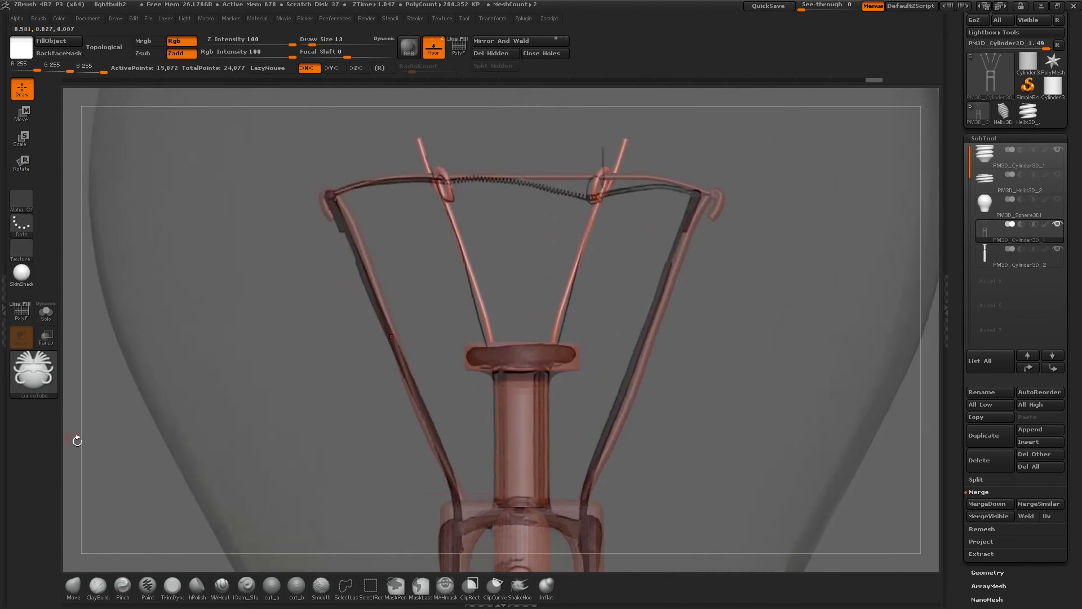
left_click(82, 584)
mouse_move(463, 145)
left_mouse_down("alt")
mouse_move(442, 240)
mouse_move(421, 248)
left_mouse_up("alt")
key("s")
left_click(107, 47)
key("bracketright")
left_click(434, 48)
left_click_drag(488, 167, 423, 244)
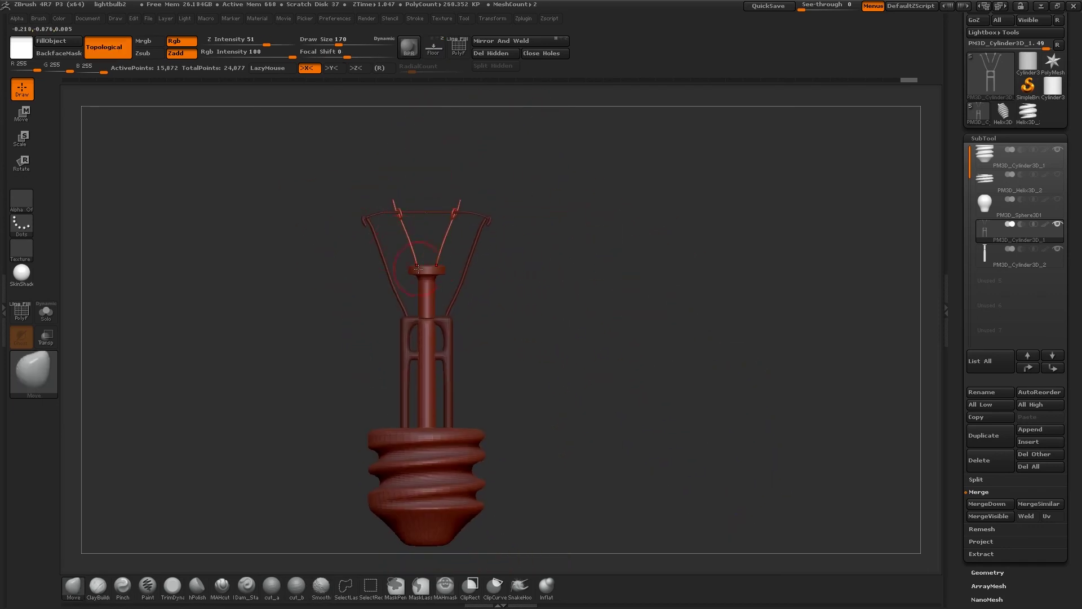
Show the reference, hide the centre tube and compare the support wires and filament with the image
left_click(433, 52)
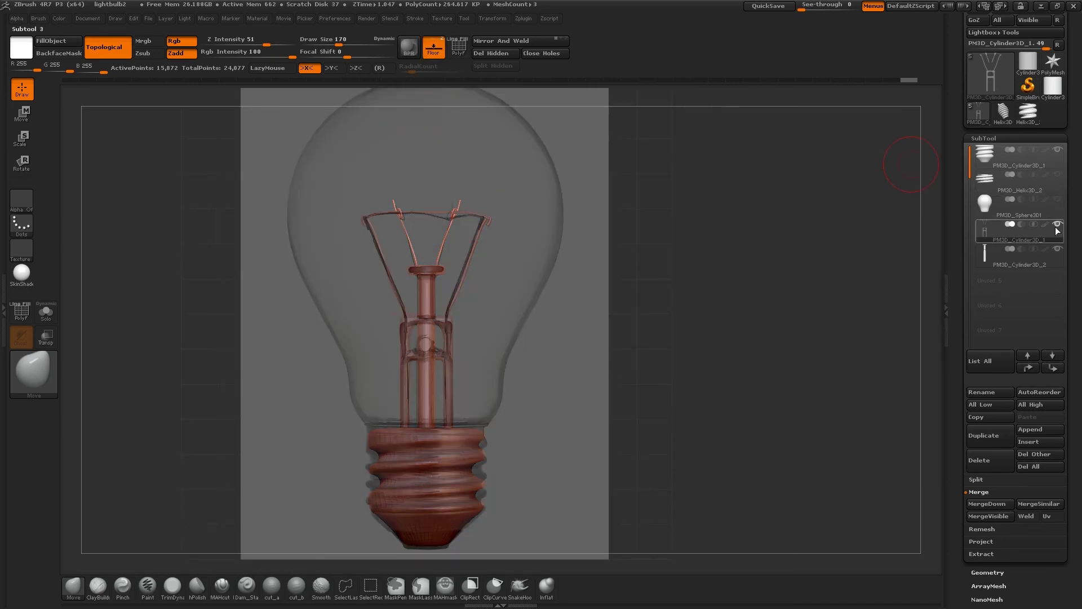
left_click(1040, 208)
left_click(1046, 187)
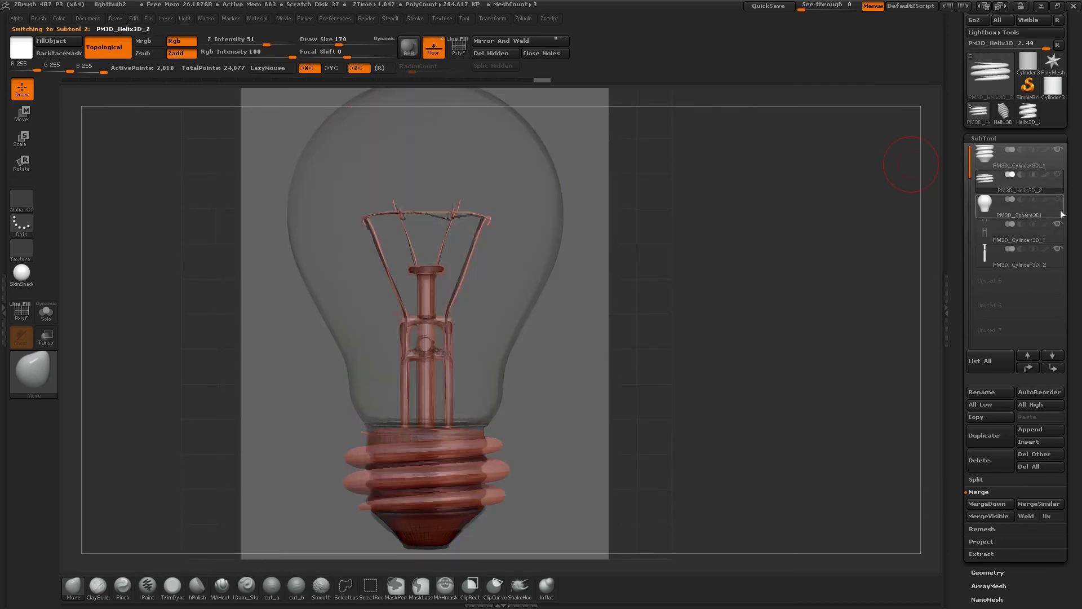
left_click(1060, 250)
right_click_drag(401, 214, 369, 236, "ctrl")
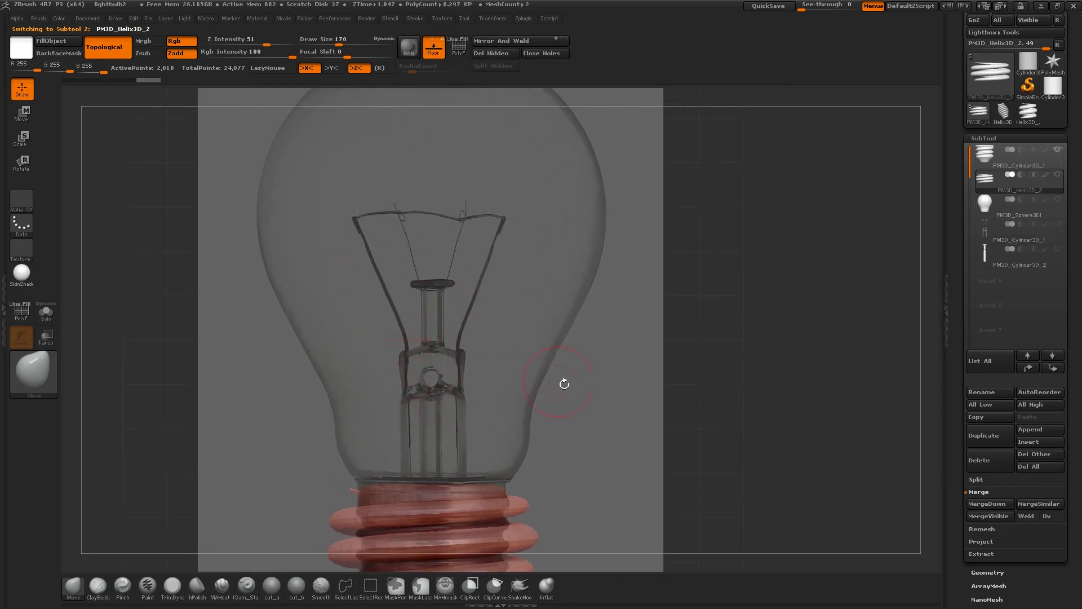
right_click_drag(564, 384, 415, 293, "ctrl")
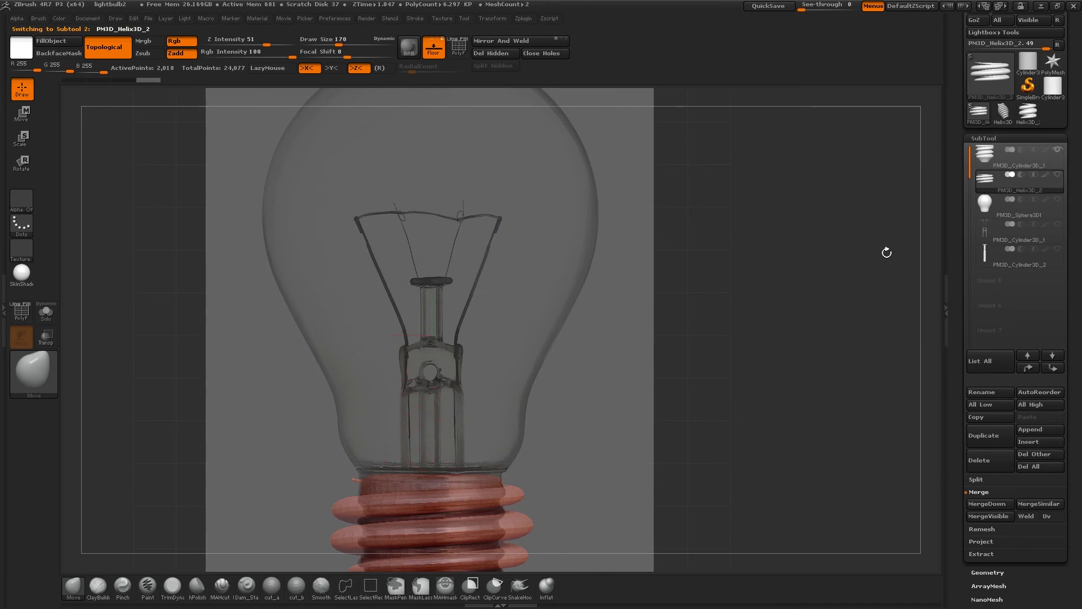
left_click(1058, 226)
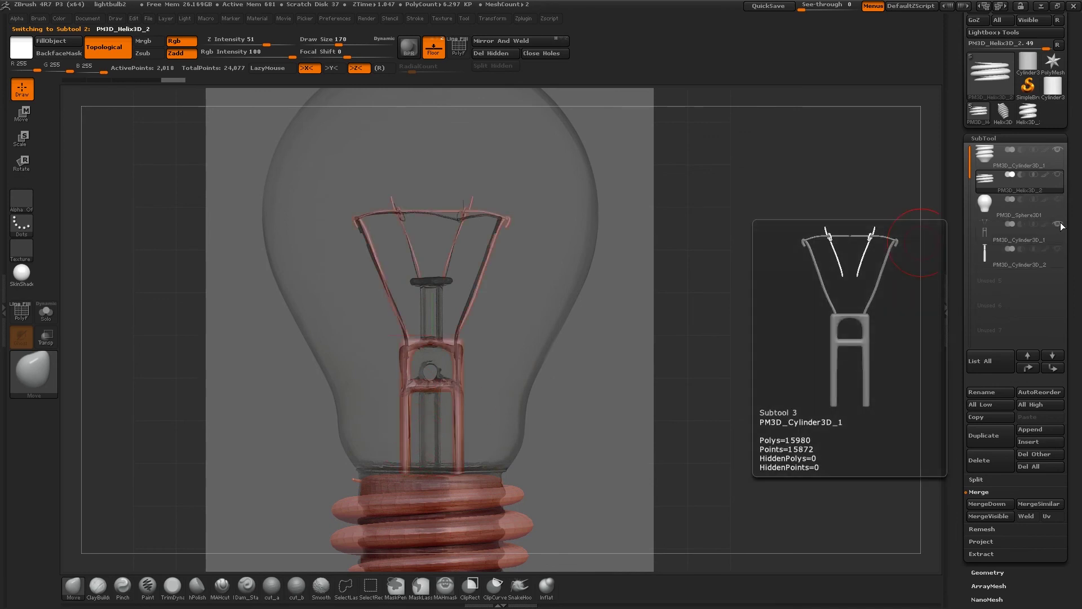
right_click_drag(554, 285, 621, 297, "ctrl")
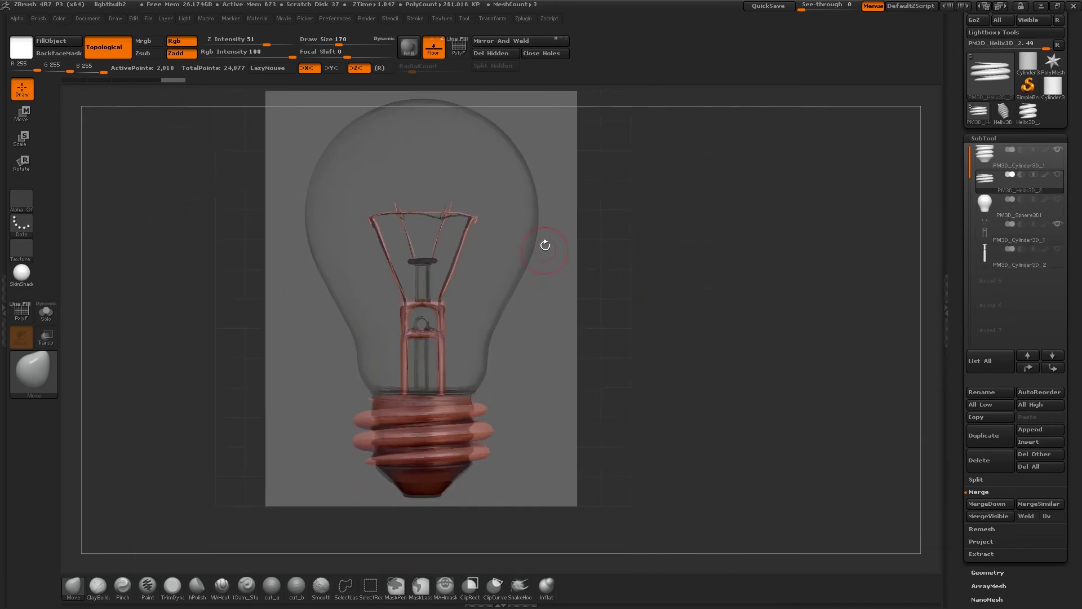
right_click_drag(546, 252, 619, 296, "ctrl")
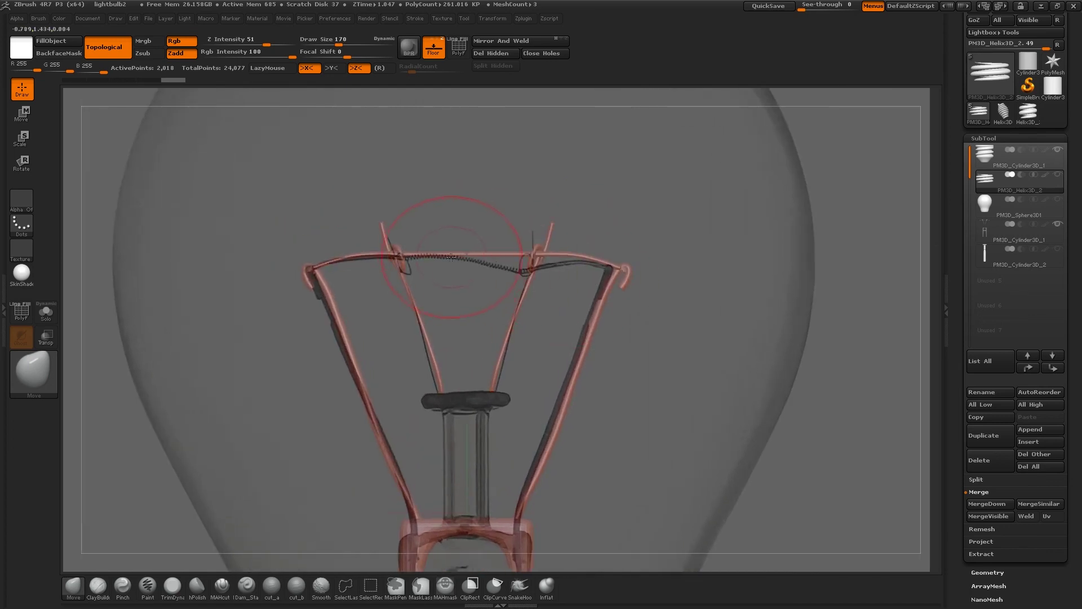
Bend the filament into a wave with the Move brush, lowering its middle and raising both sides, using Draw Size 170 and 126
left_click(450, 256, "alt")
key("s")
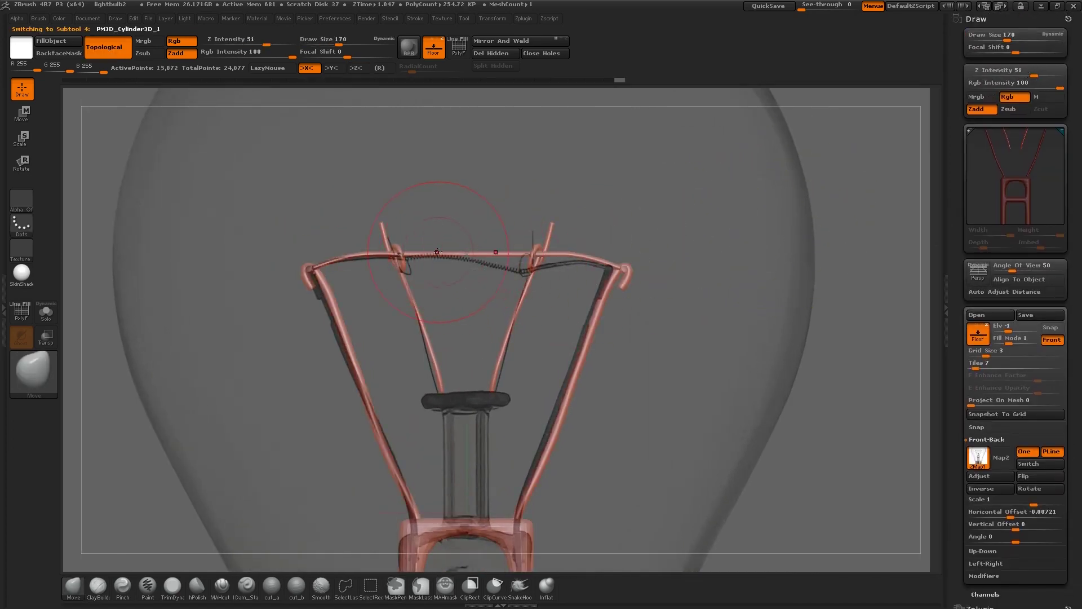
left_click_drag(438, 252, 375, 255)
left_click_drag(474, 266, 471, 274)
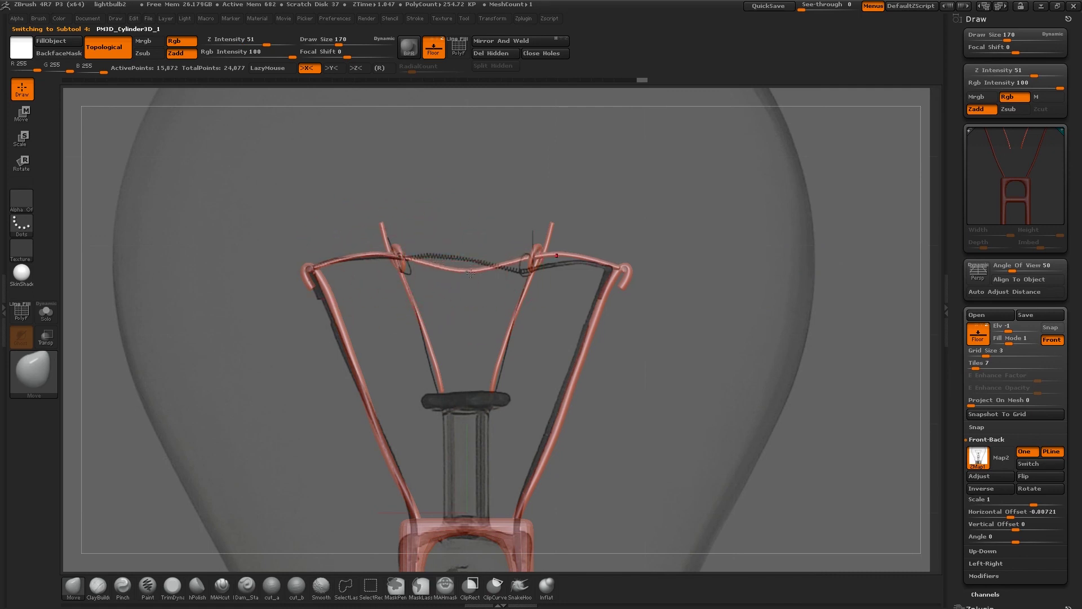
key("bracketleft")
left_click_drag(574, 256, 577, 237)
left_click_drag(470, 268, 470, 276)
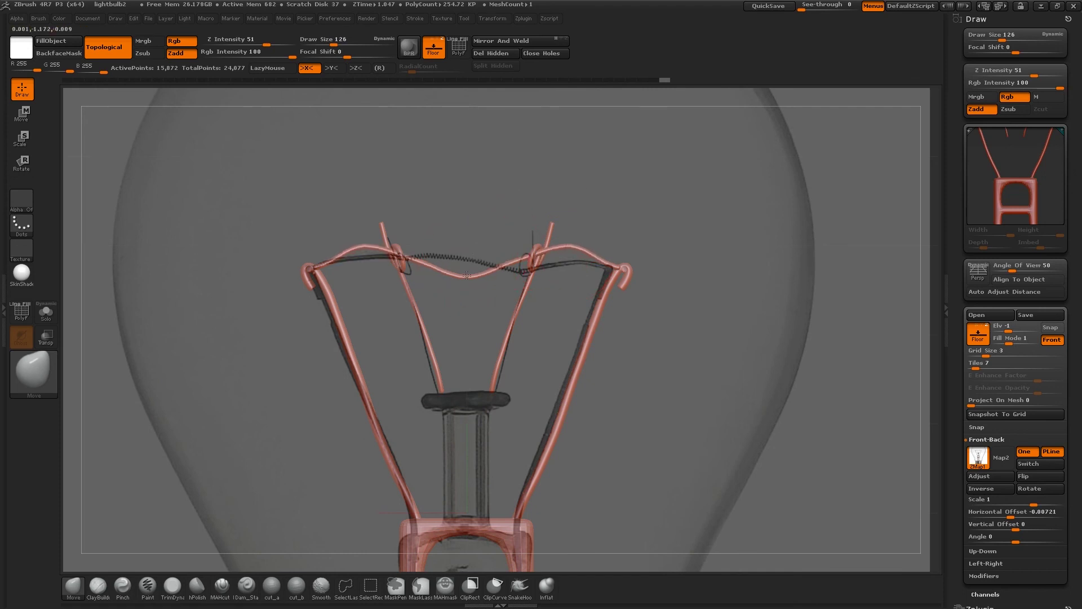
left_click_drag(363, 246, 463, 279)
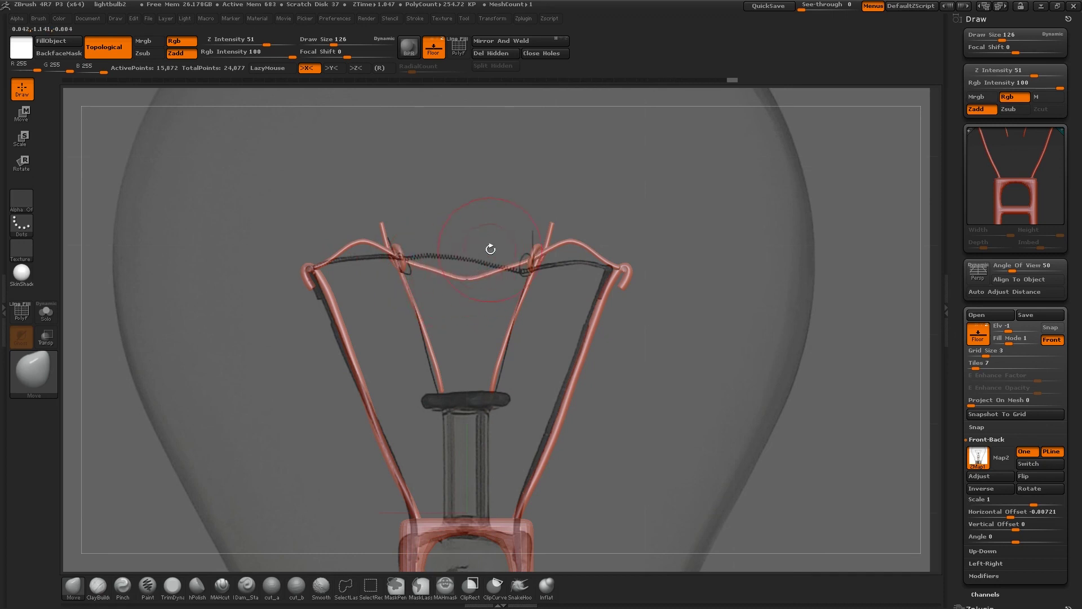
Rename the support-wire subtool as Internal
key("f")
left_click_drag(645, 233, 646, 276, "alt")
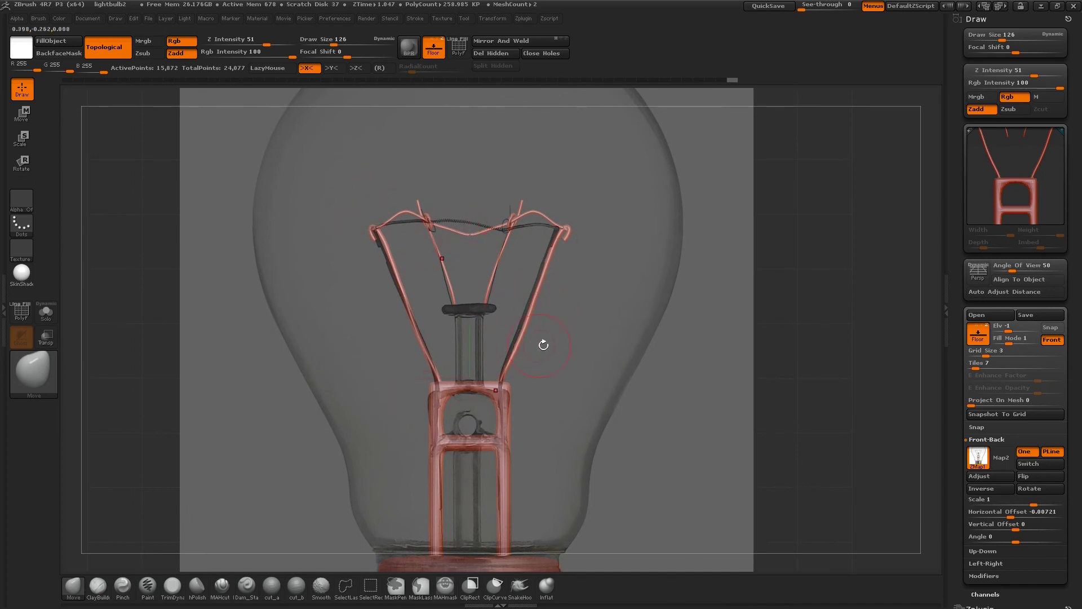
left_click_drag(634, 374, 618, 294, "alt")
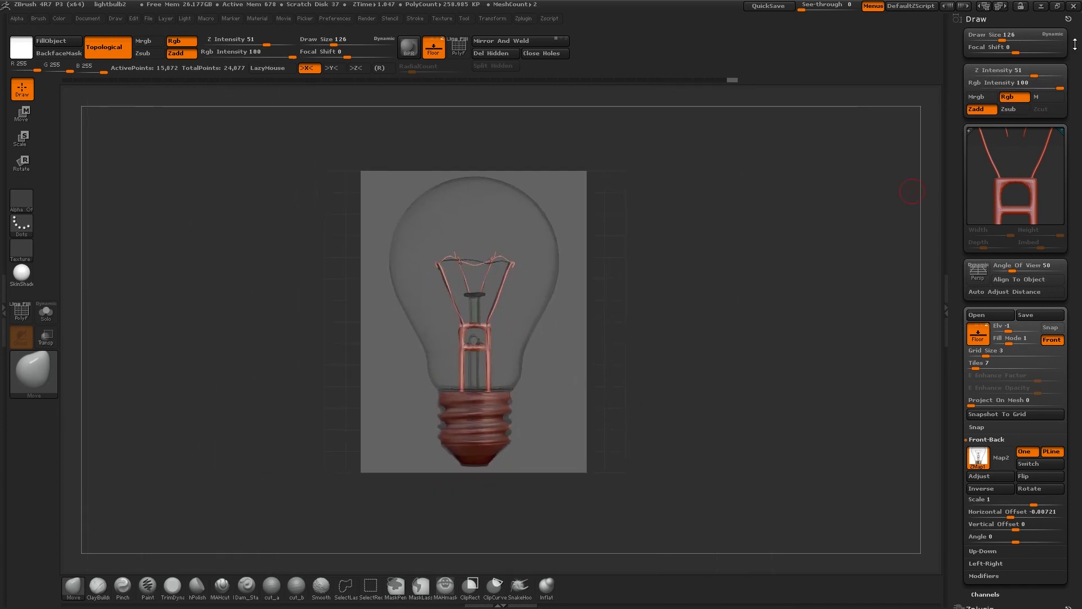
left_click(987, 19)
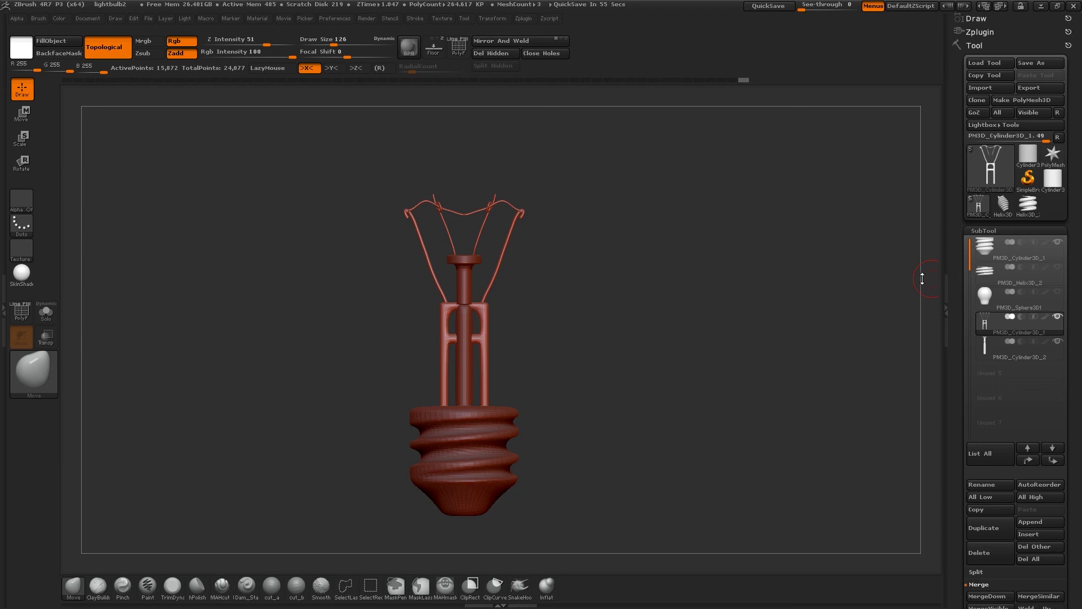
left_click(976, 486)
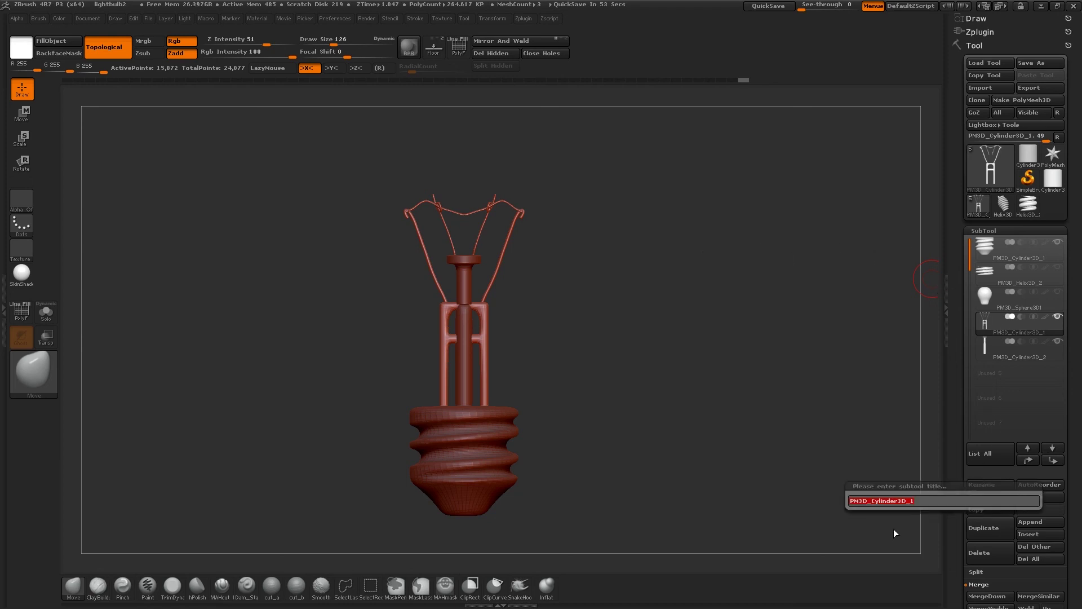
type("internal")
key("Return")
Select the bulb's glass envelope subtool and rename it as Glass
left_click(1001, 301)
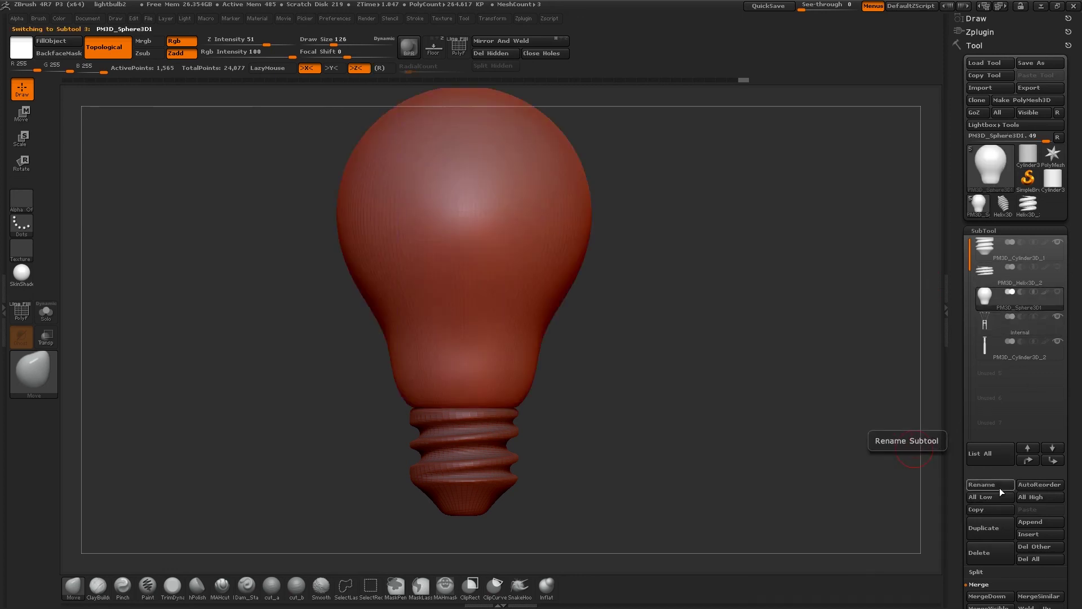
left_click(996, 485)
type("glad")
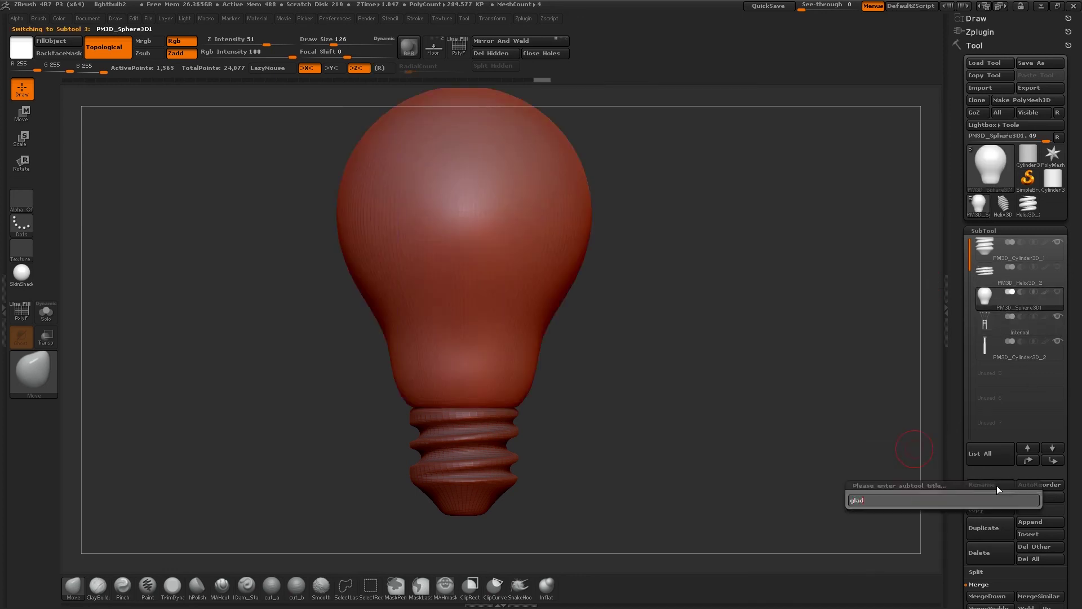
key("BackSpace")
type("ss")
key("Return")
Check the helix and base subtools, reselect Internal and save the project over the existing lightbulb2 file
left_click(1005, 277)
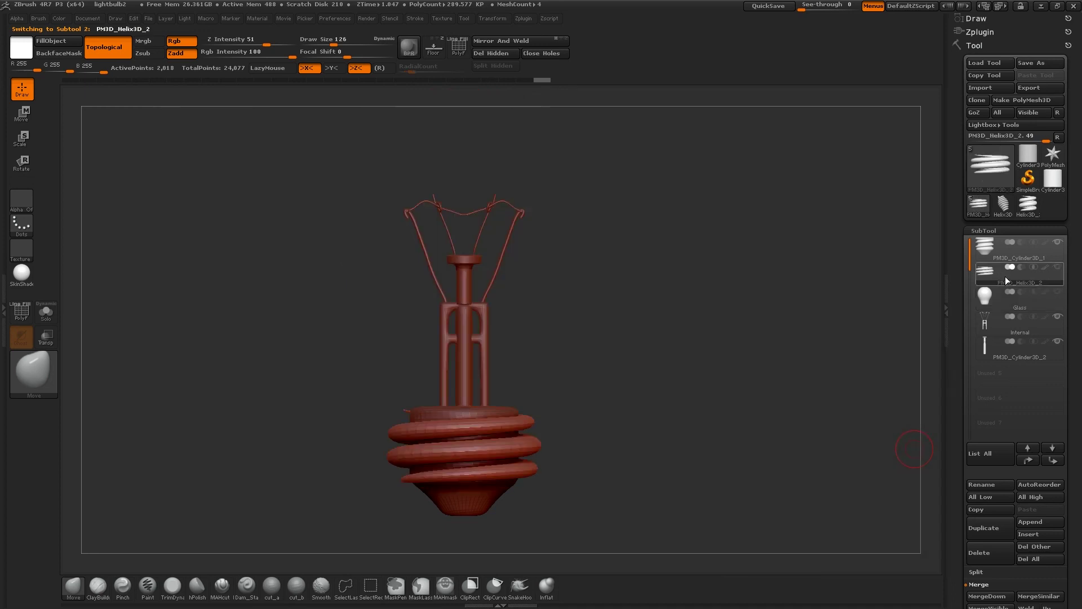
left_click(1023, 253)
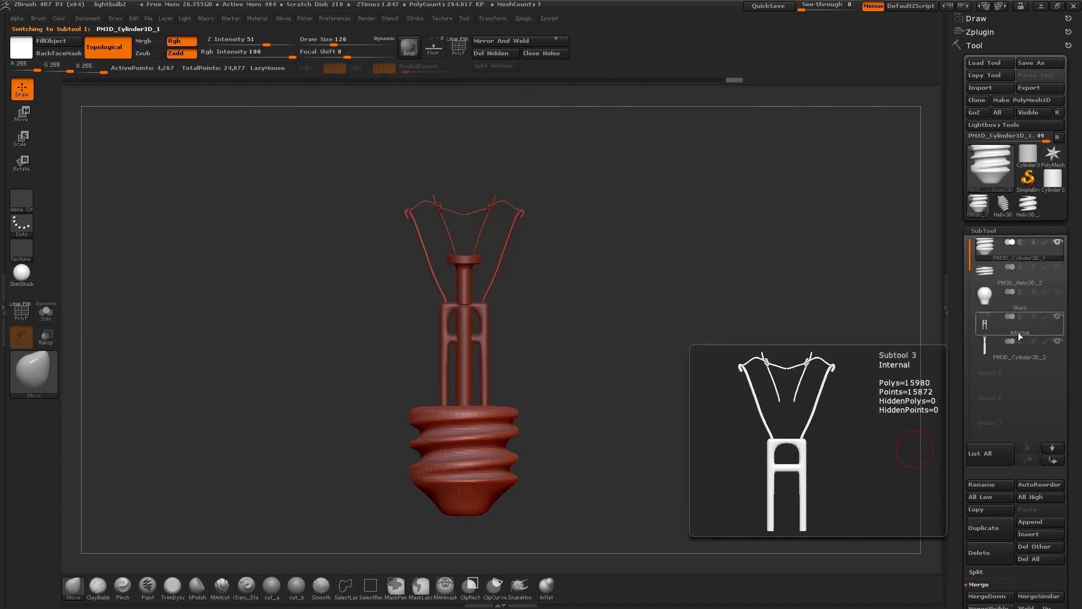
left_click(996, 326)
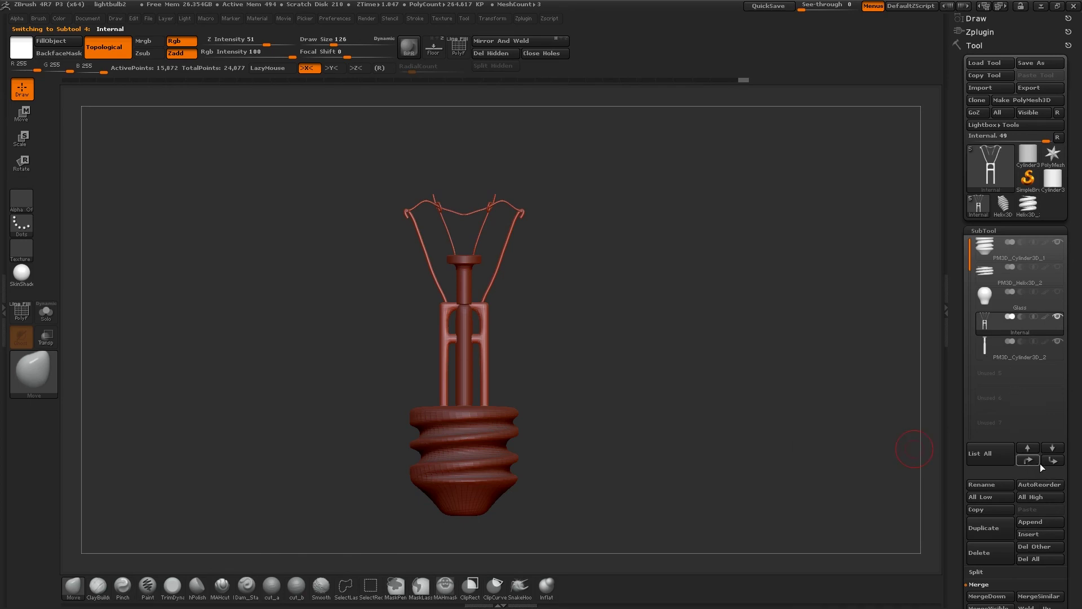
key("ctrl")
key("ctrl+s")
left_click(445, 286)
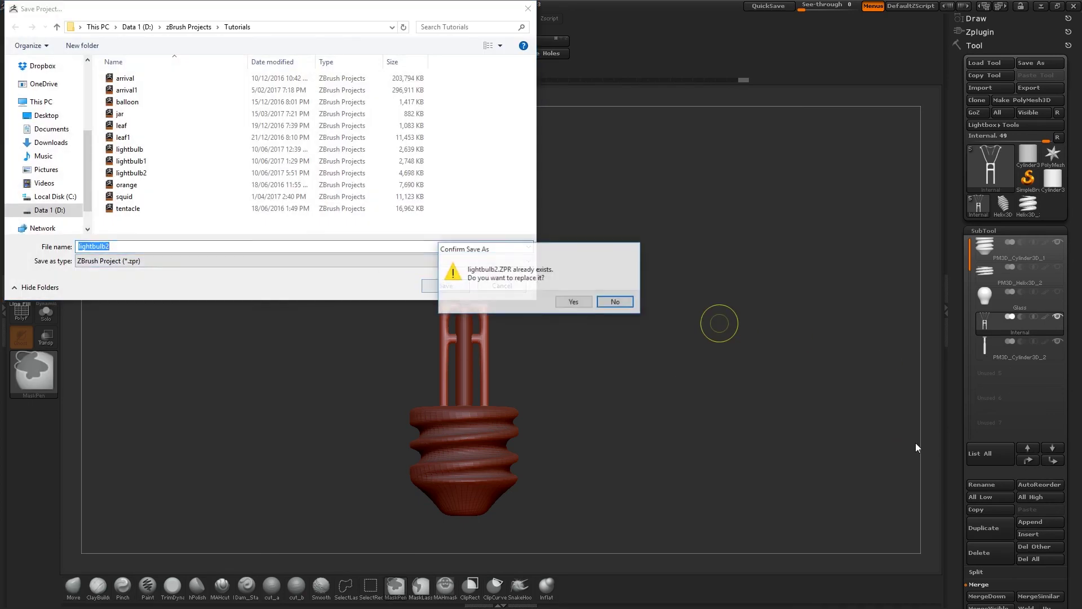
left_click(586, 303)
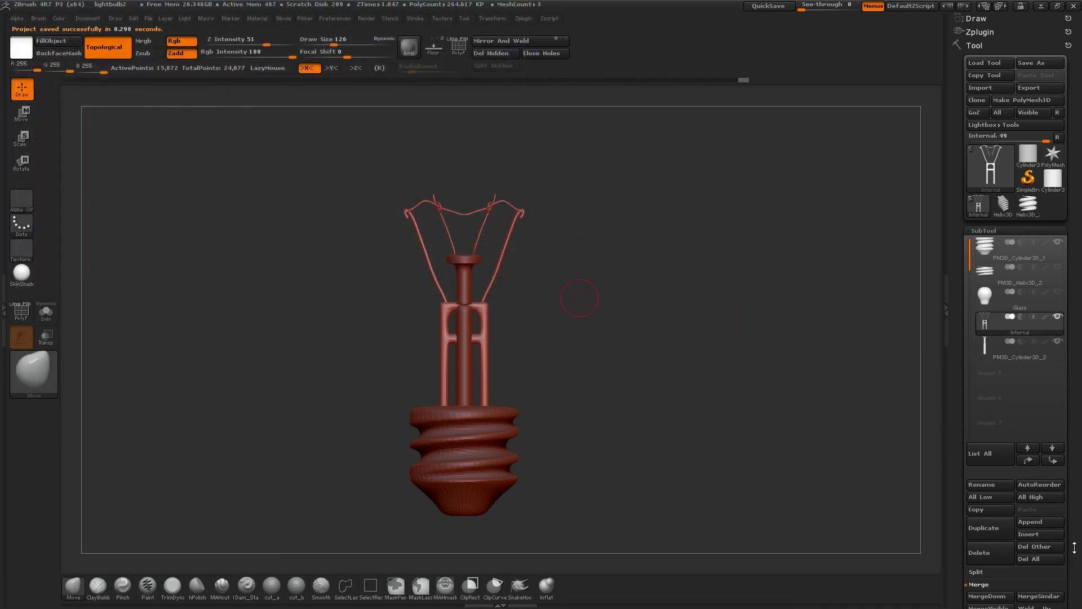
Merge the Internal subtool down with the centre tube subtool
left_click_drag(1074, 548, 1073, 487)
left_click(990, 536)
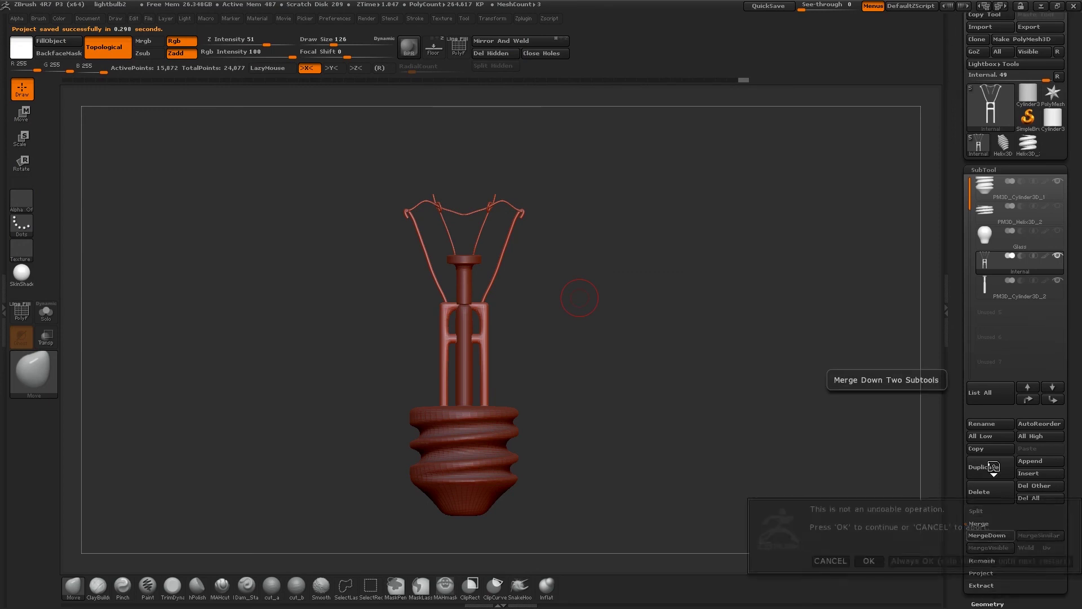
left_click(876, 561)
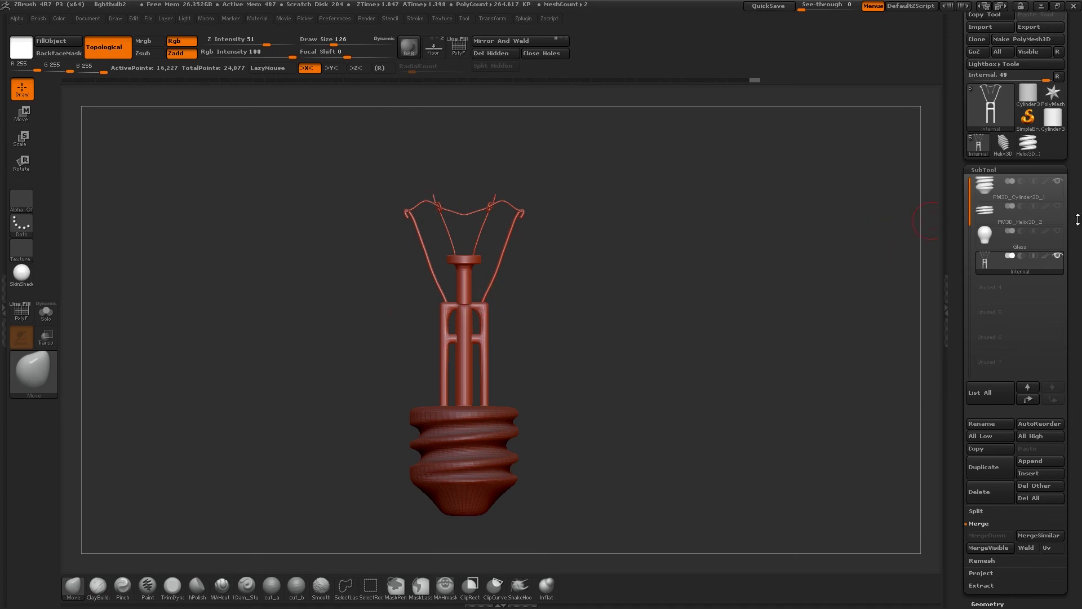
Select the threaded screw-base subtool and rename it as Base
mouse_move(1042, 253)
left_click(1029, 184)
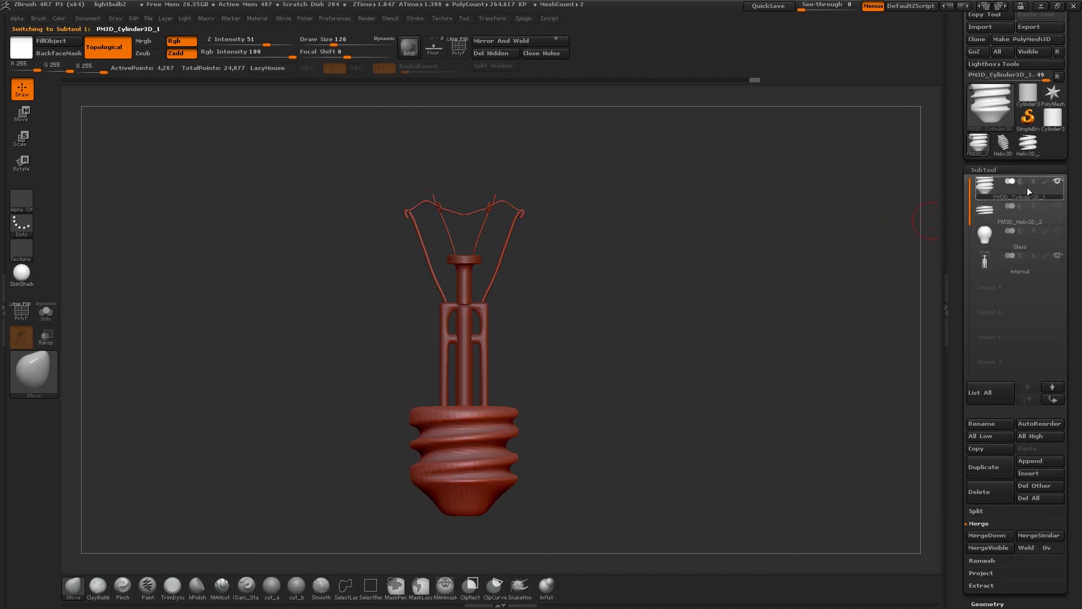
left_click(998, 423)
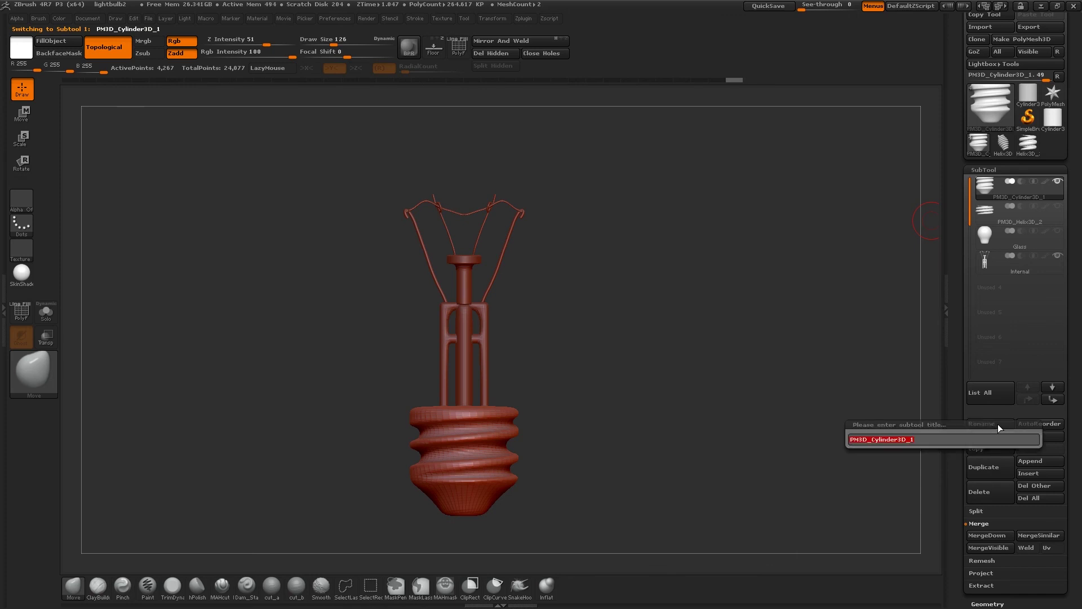
type("Base")
key("Return")
Export the visible subtools with SubTool Master as .obj, single polygroup for each, prefix bulb_, into the rendermantuts assets folder lightbulb1
left_click_drag(1066, 33, 1065, 93)
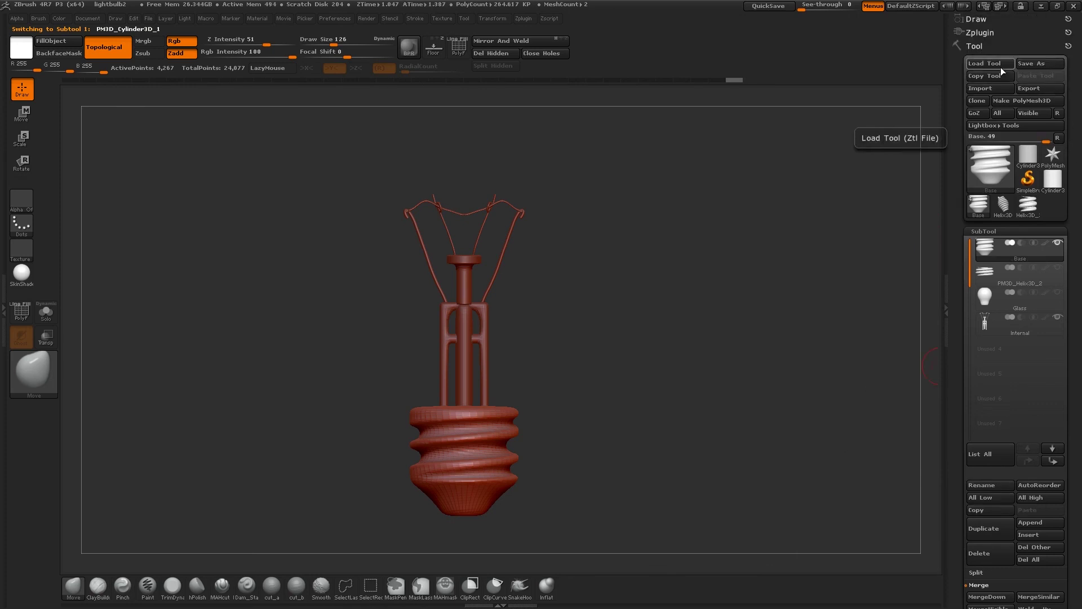
left_click(984, 32)
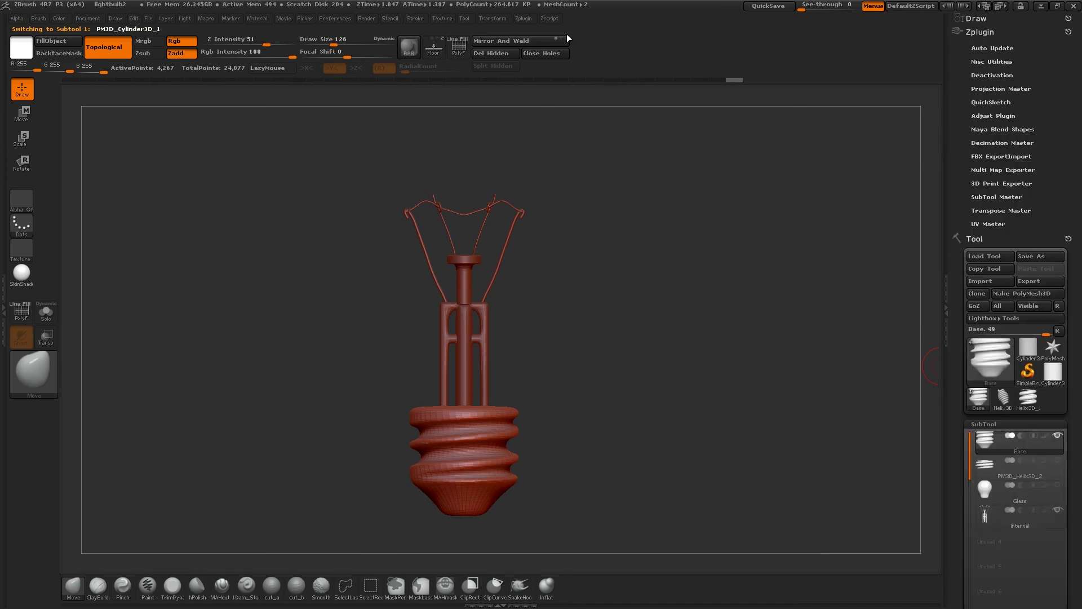
left_click(525, 20)
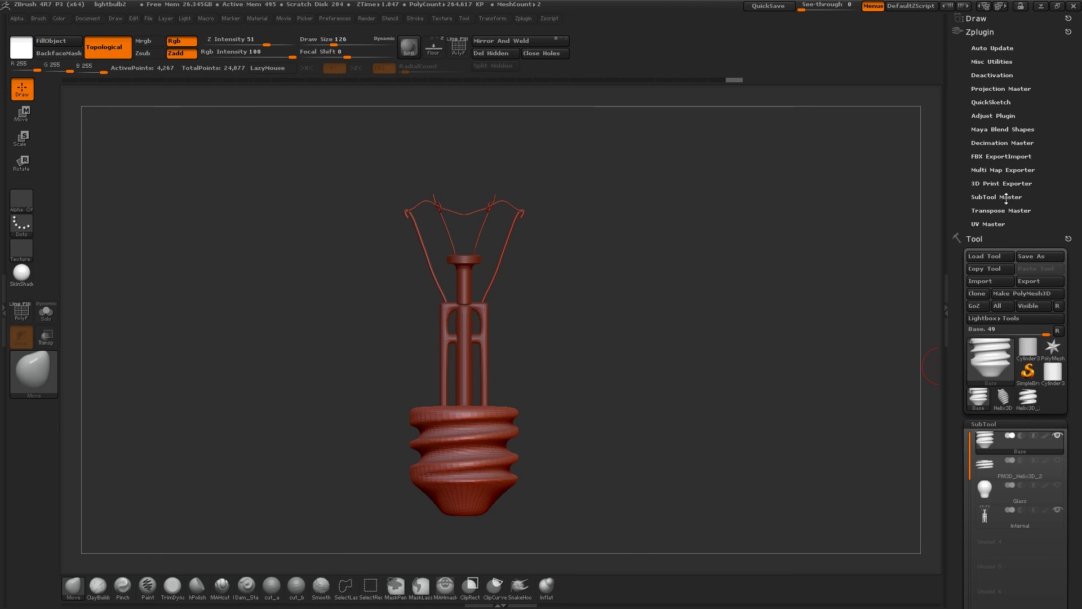
left_click(996, 196)
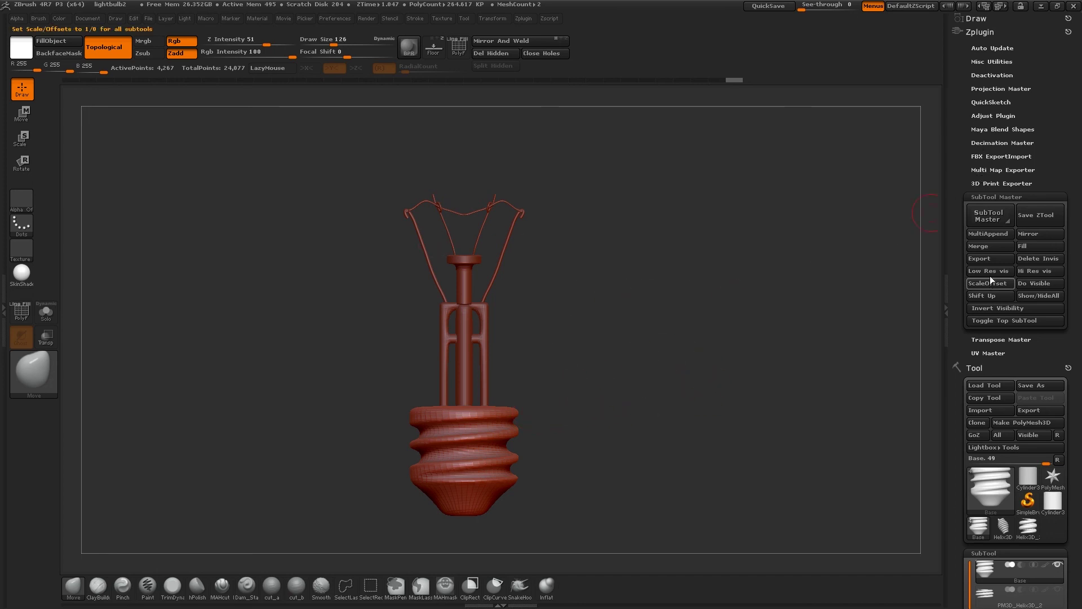
left_click(991, 259)
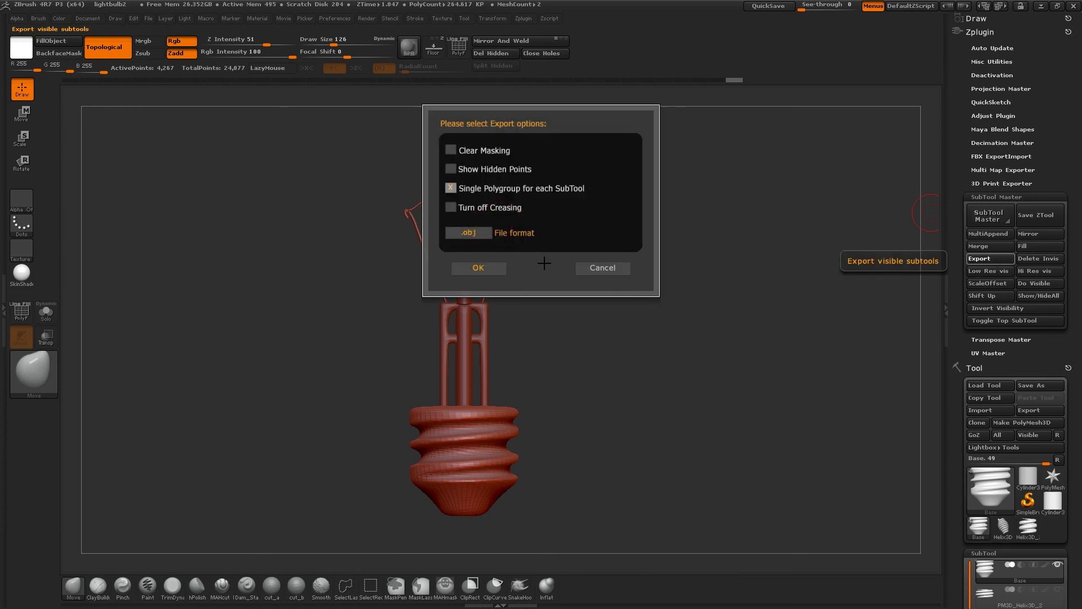
left_click(489, 269)
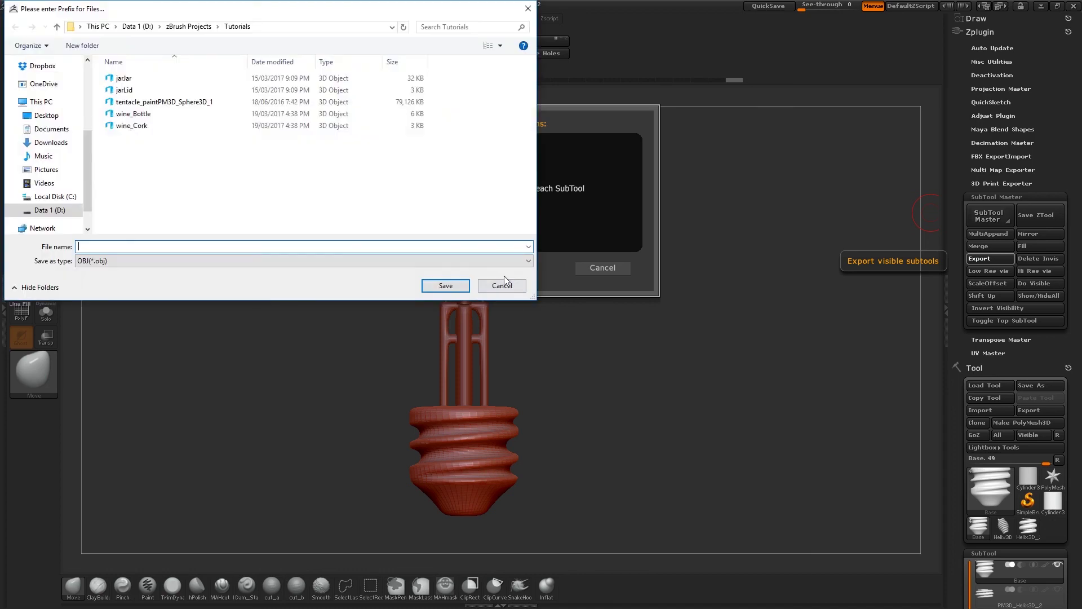
left_click_drag(184, 19, 326, 94)
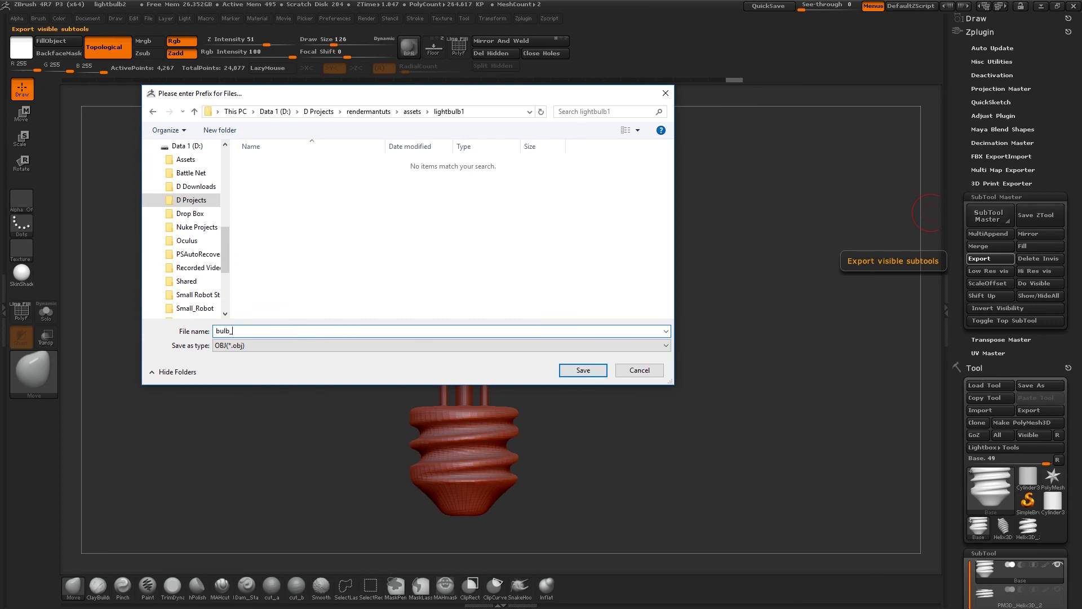
left_click(586, 370)
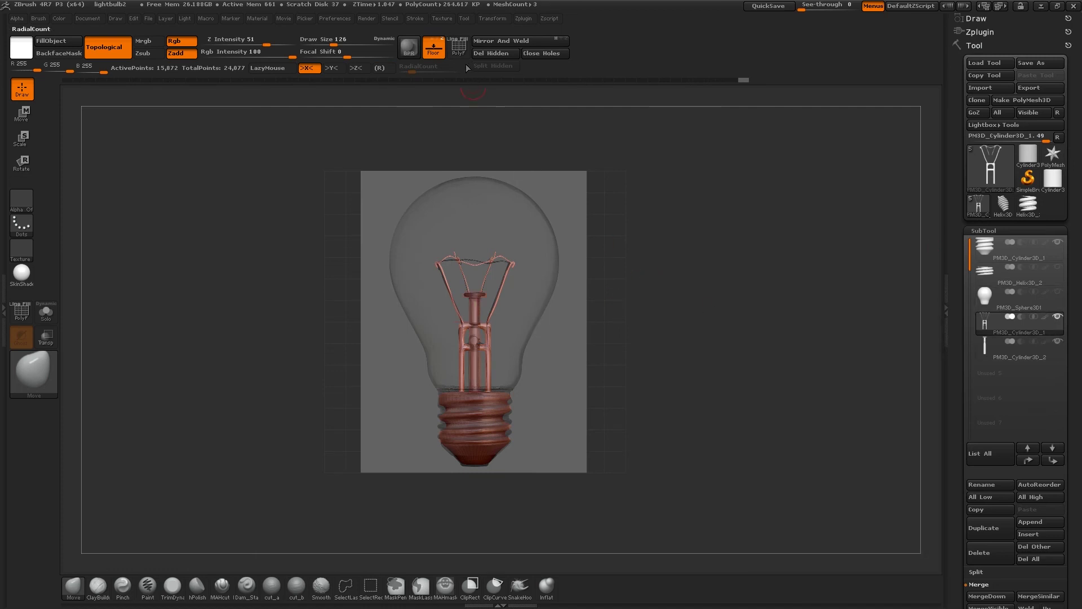
Hide the reference image and examine the bulb's base, centre tube and wires on their own
left_click(434, 47)
left_click_drag(653, 349, 624, 331, "alt")
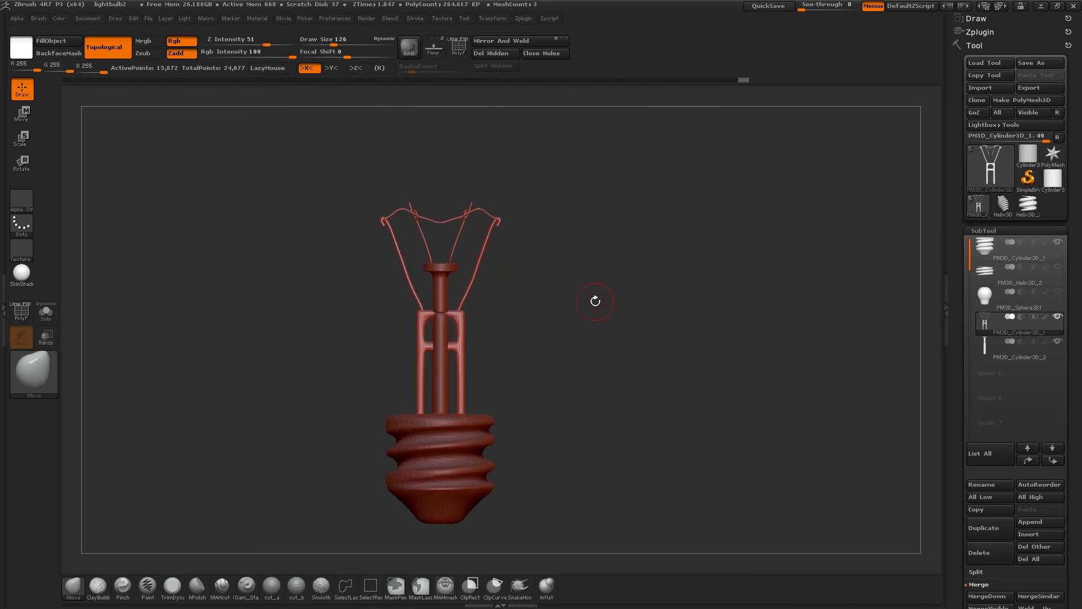